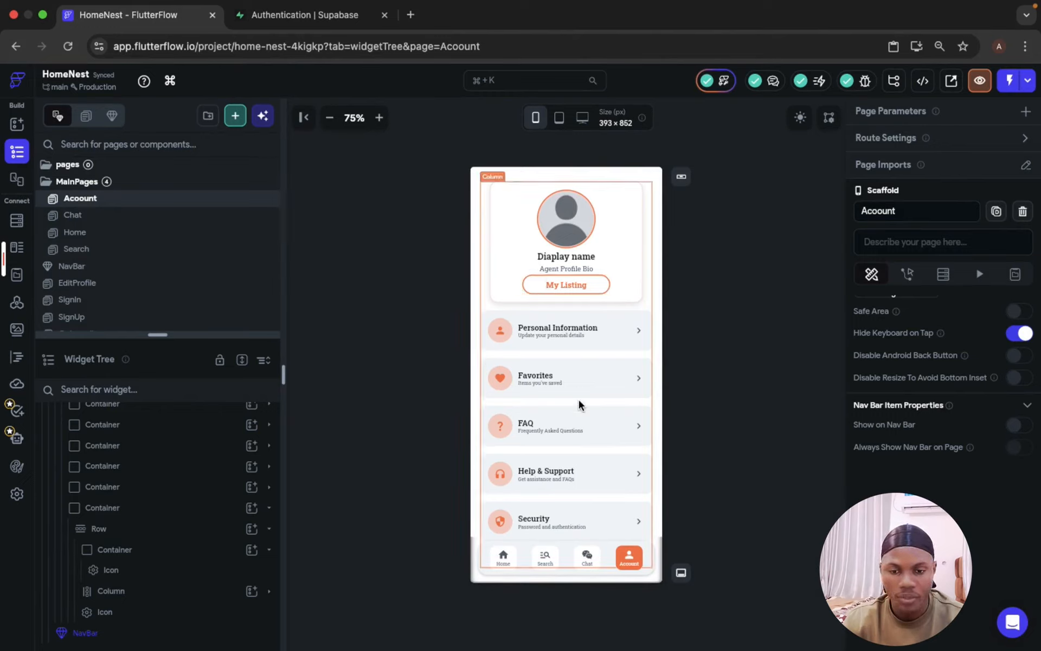
Examine the menu entries of the Account page and the layout of the EditProfile page.
scroll(579, 405, "down", 5)
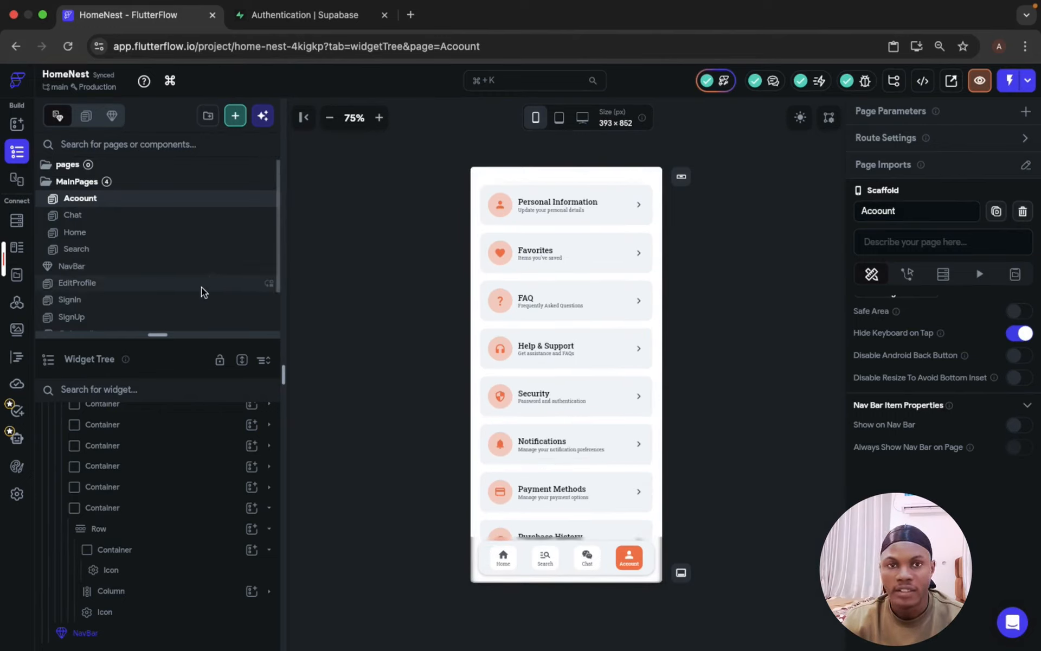
left_click(147, 286)
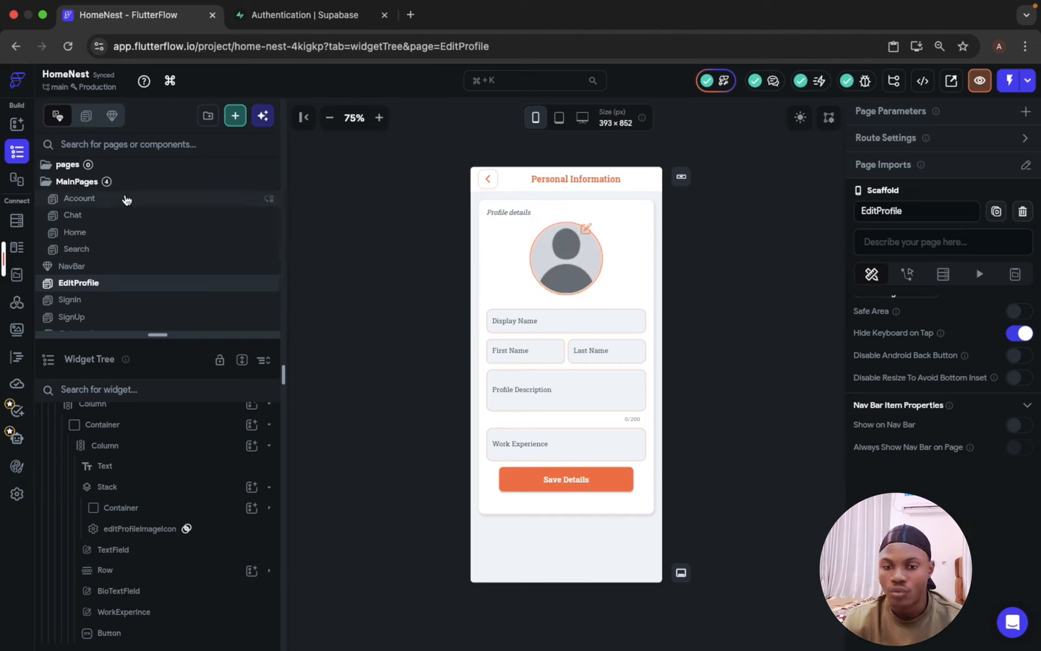
left_click(128, 198)
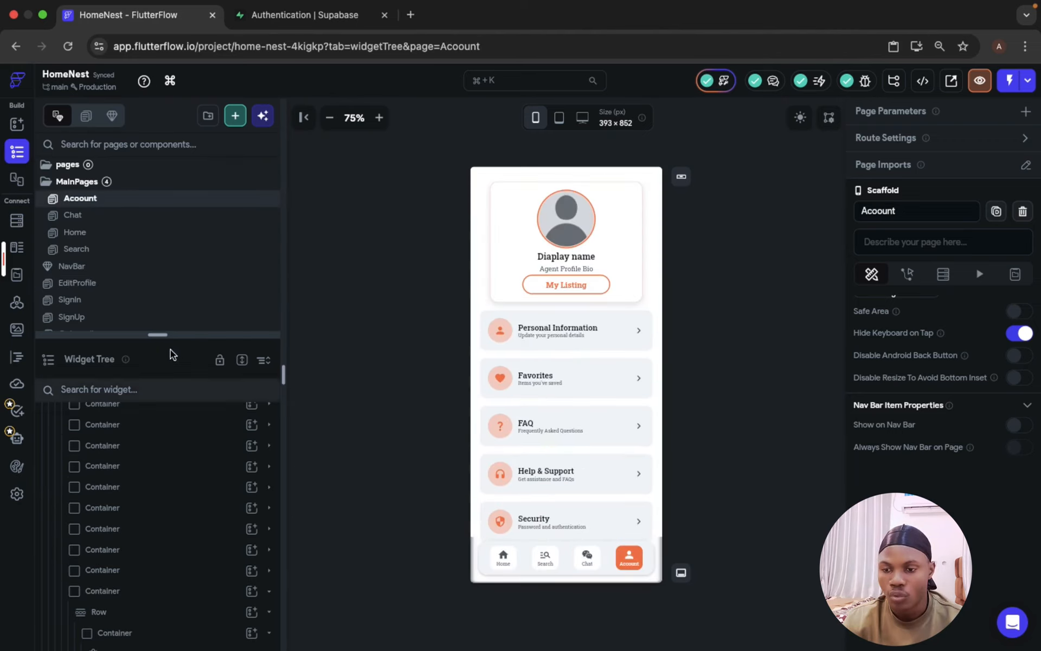
Examine the Account page's widget tree, including its Stack, NavBar, main Column and the Container holding the profile card.
left_click_drag(157, 334, 148, 126)
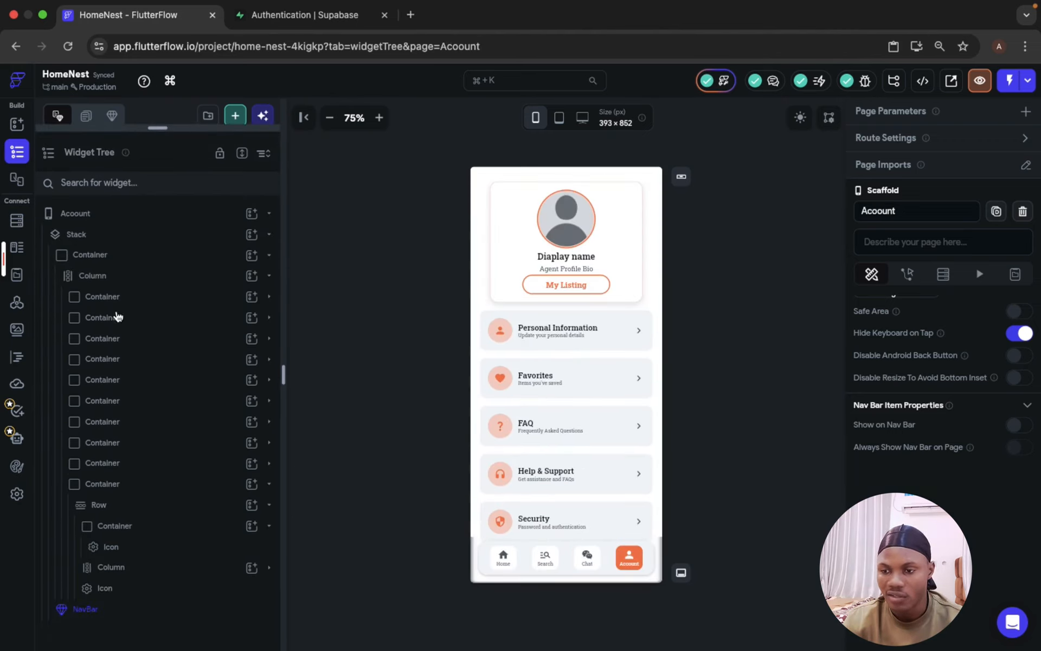
left_click(122, 296)
left_click(126, 235)
left_click(126, 236)
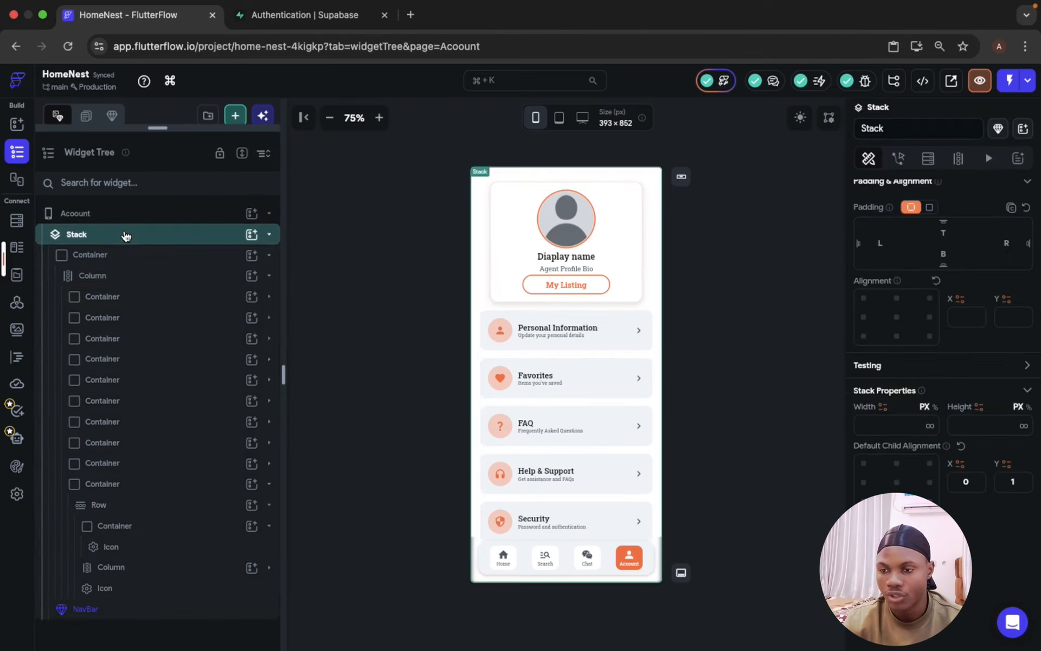
key("Left")
key("Right")
left_click(144, 278)
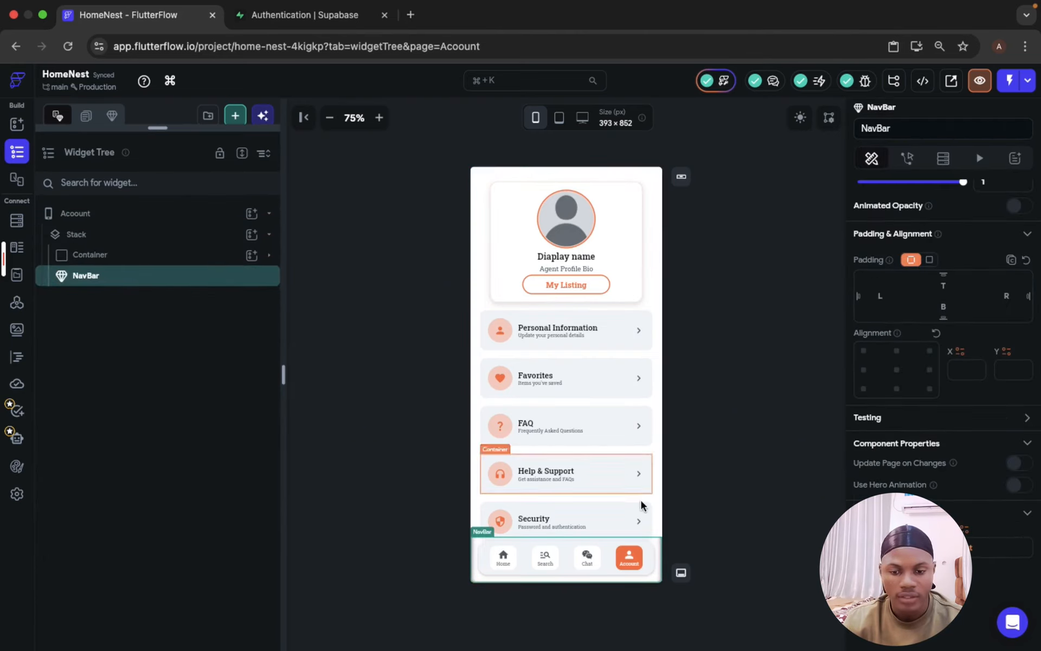
left_click(144, 260)
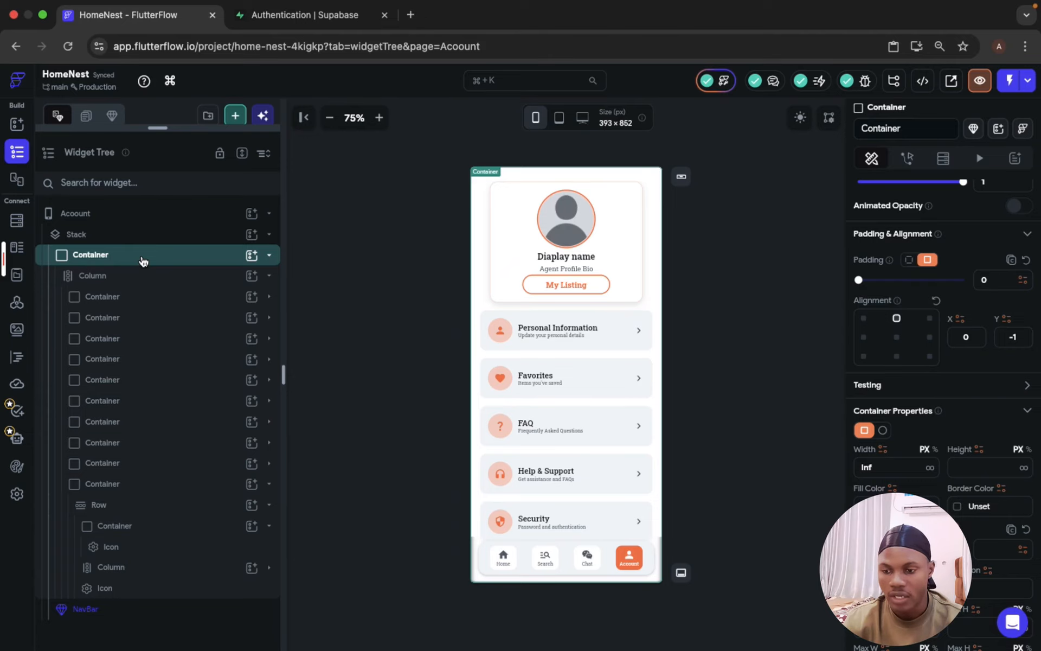
left_click(140, 277)
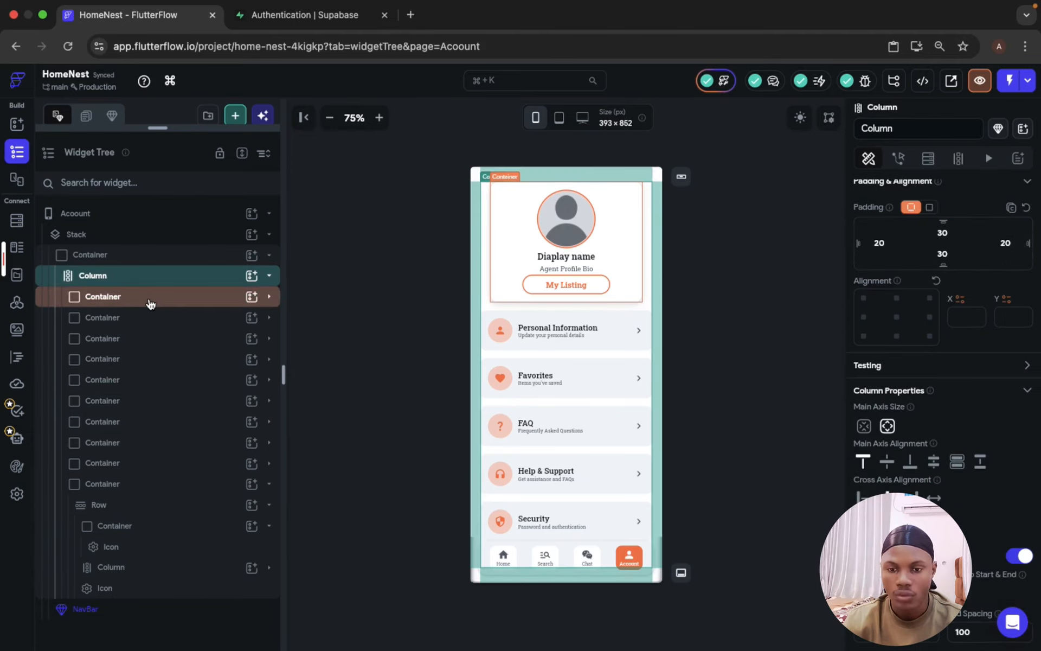
left_click(150, 304)
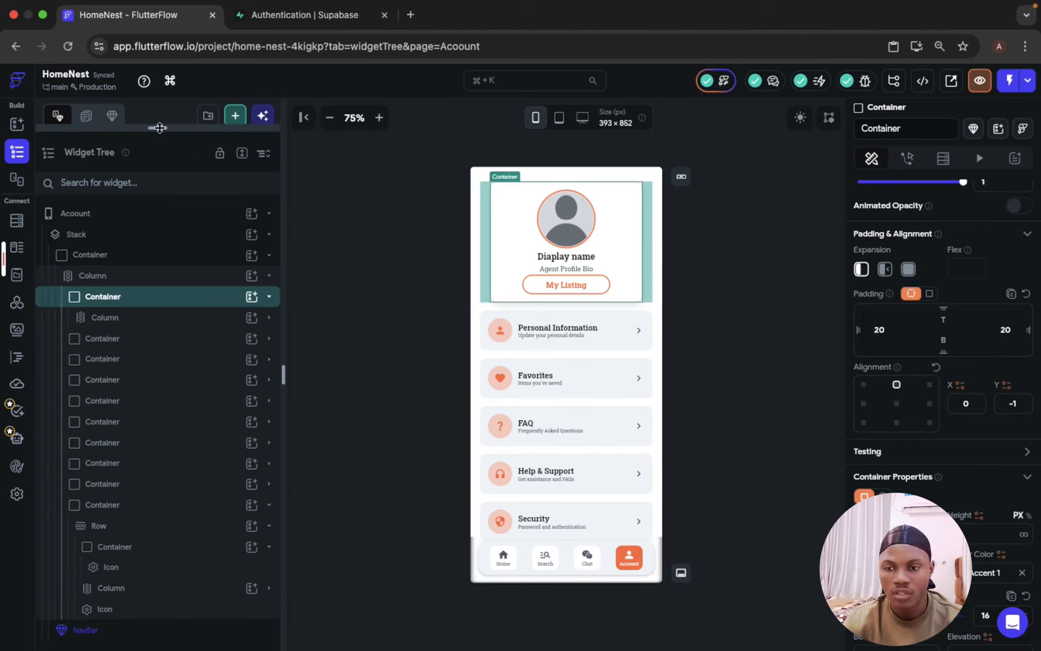
Add an On Tap action to the Account page's Personal Information container that navigates to EditProfile.
left_click_drag(160, 128, 201, 332)
left_click(152, 285)
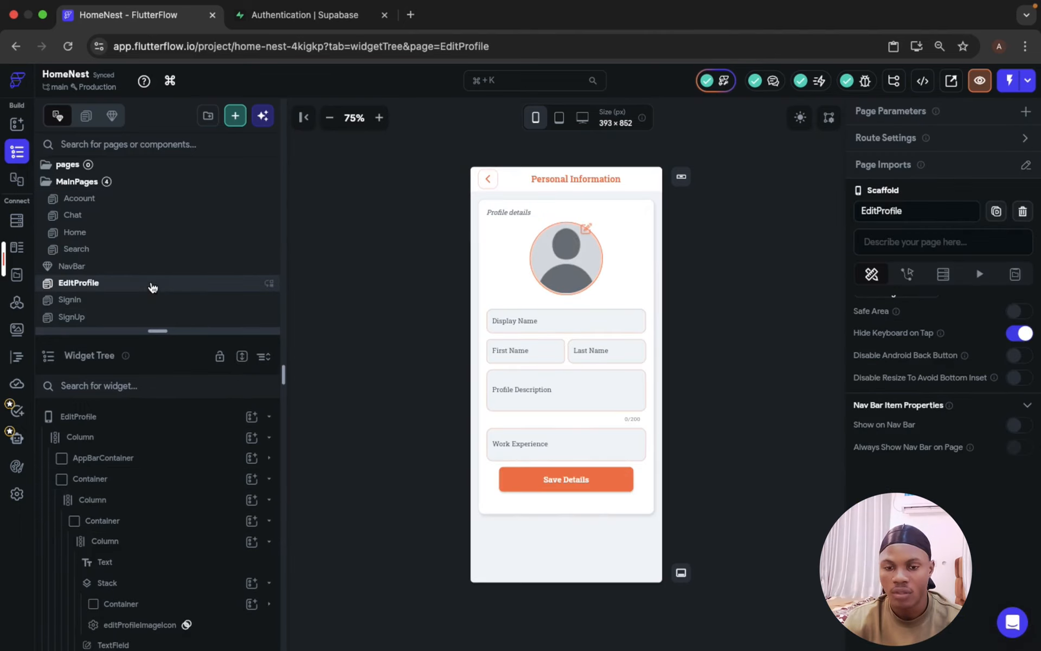
left_click(128, 202)
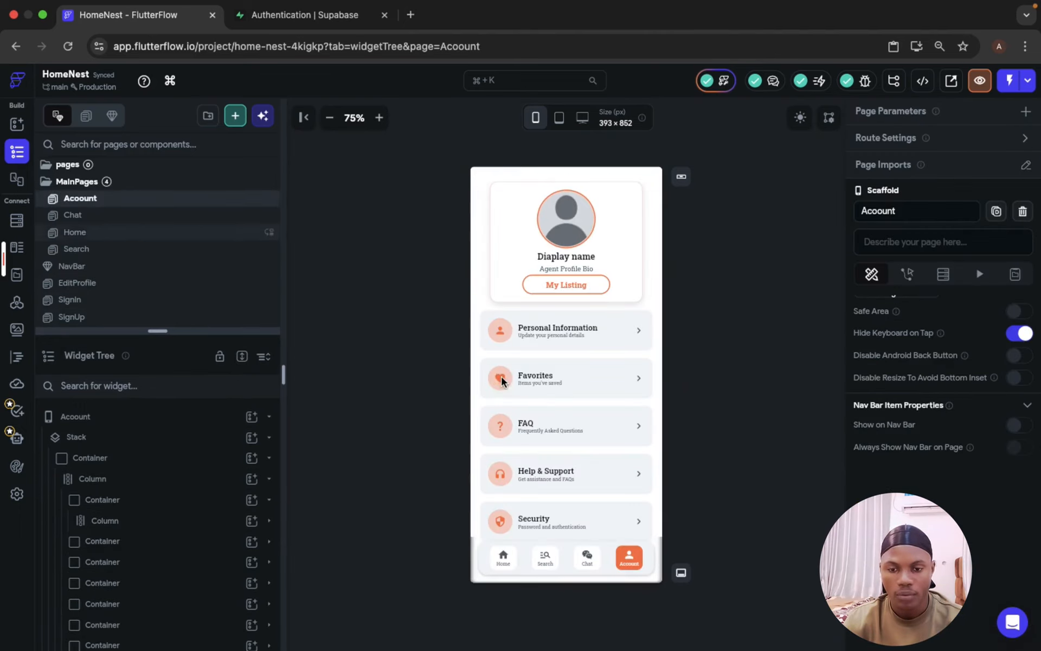
left_click(495, 347)
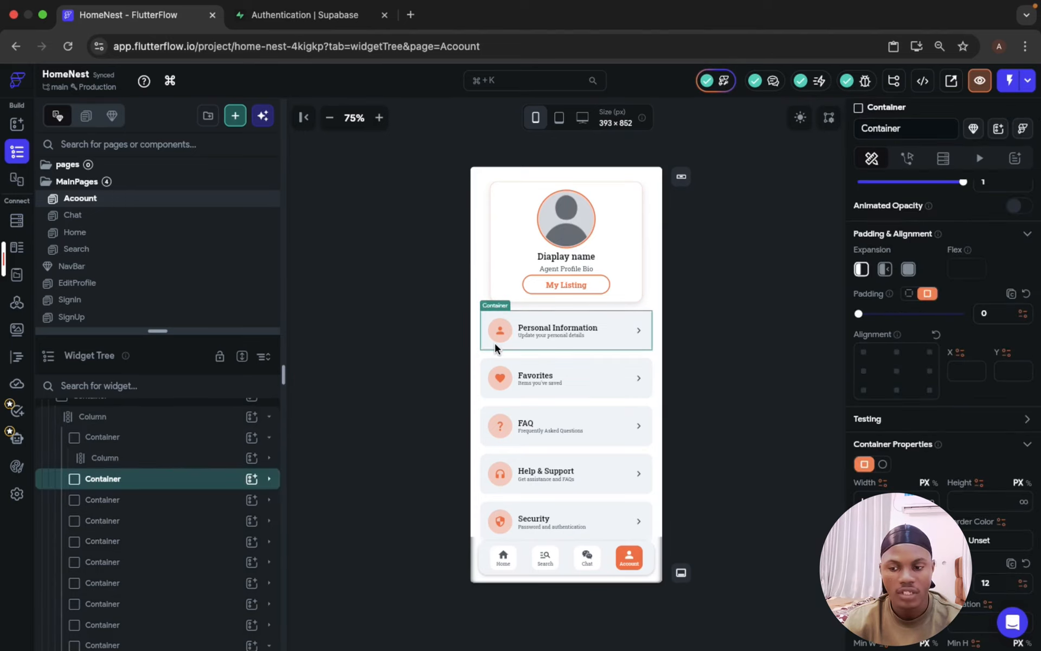
left_click(914, 161)
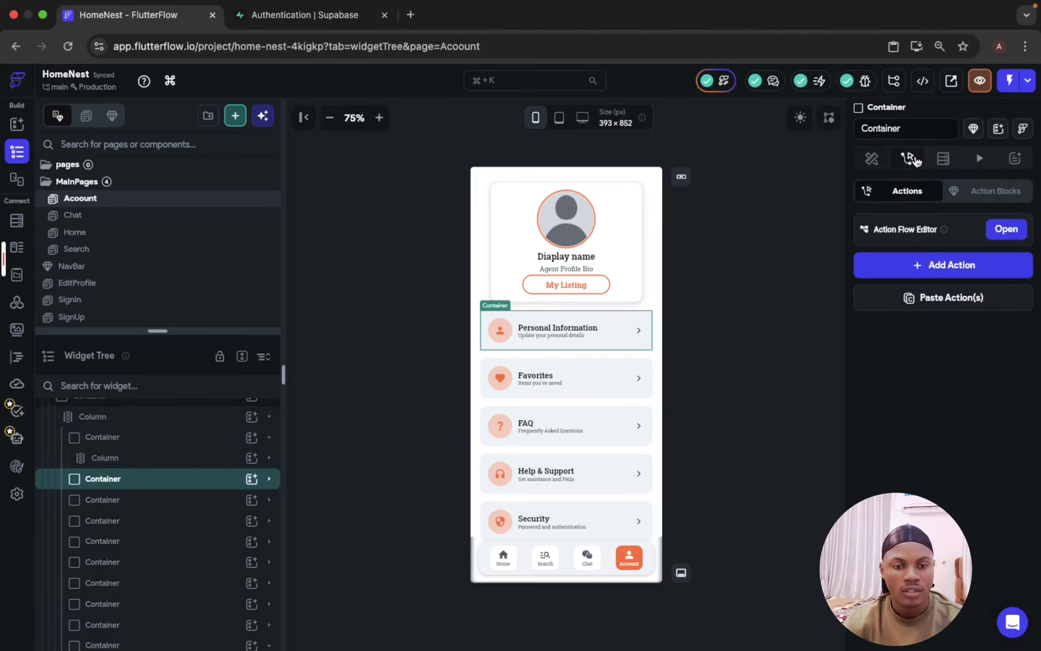
left_click(921, 268)
left_click(913, 340)
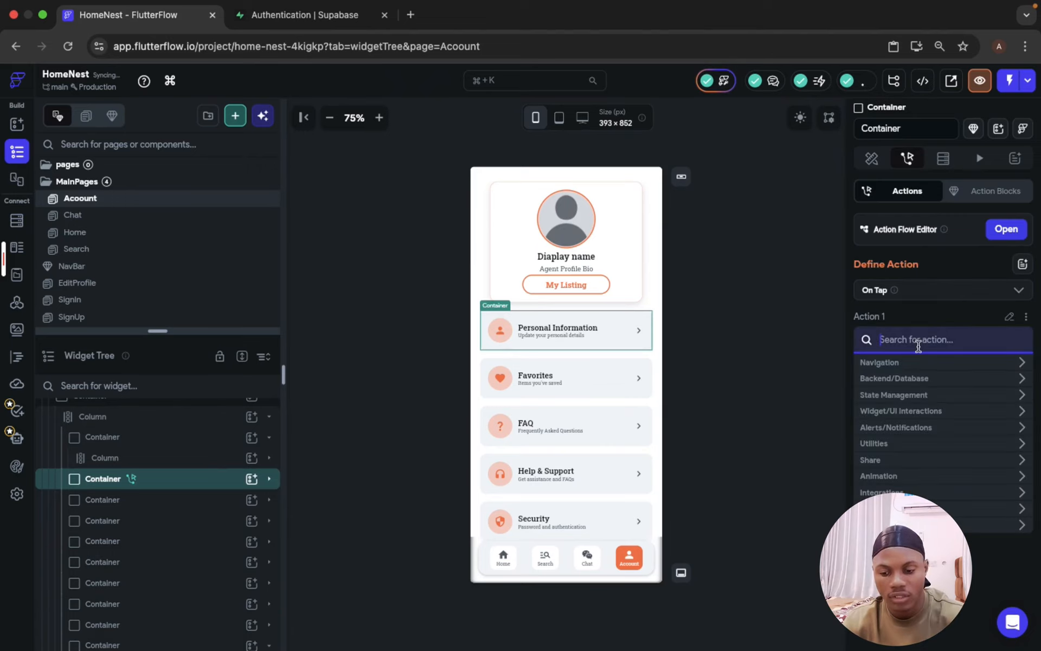
type("edit")
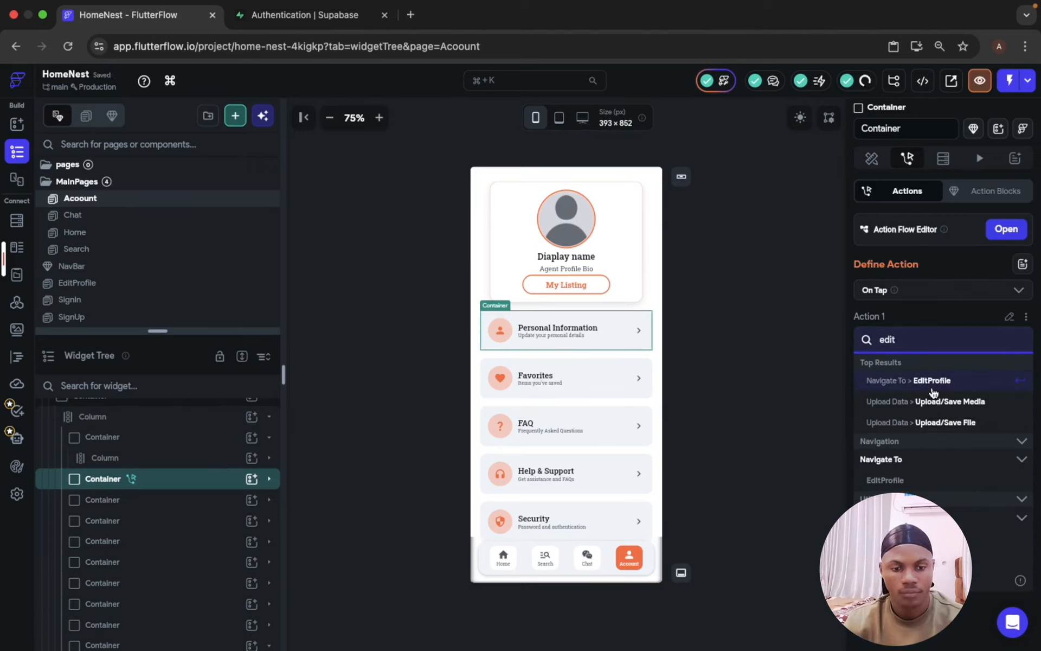
left_click(936, 381)
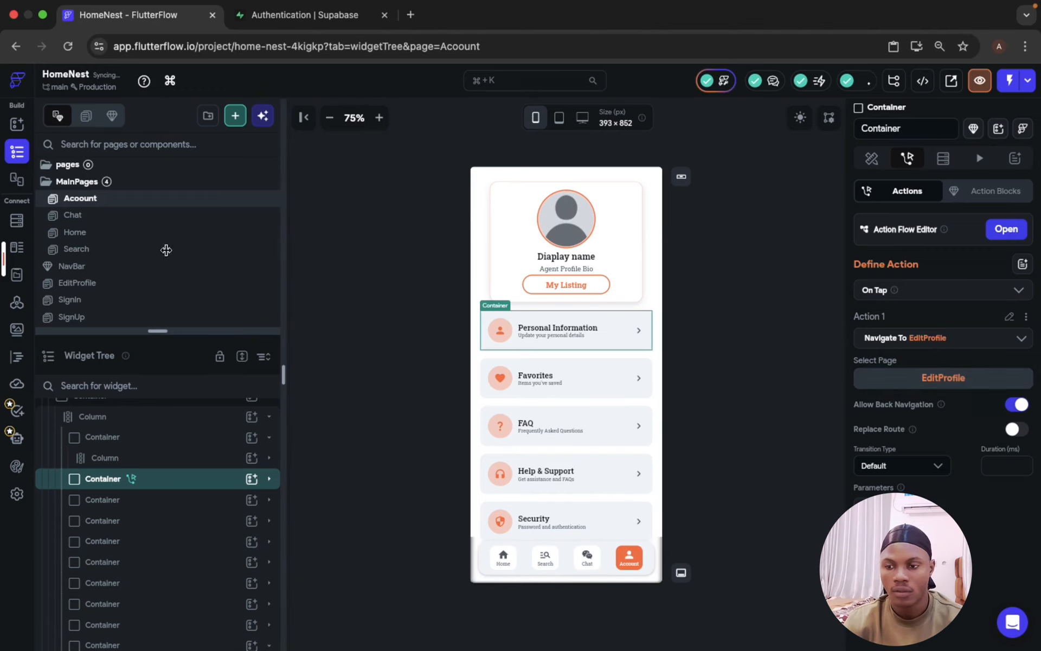
Review the EditProfile page's fields, and switch to Supabase to review the Sign In / Providers settings.
left_click(122, 286)
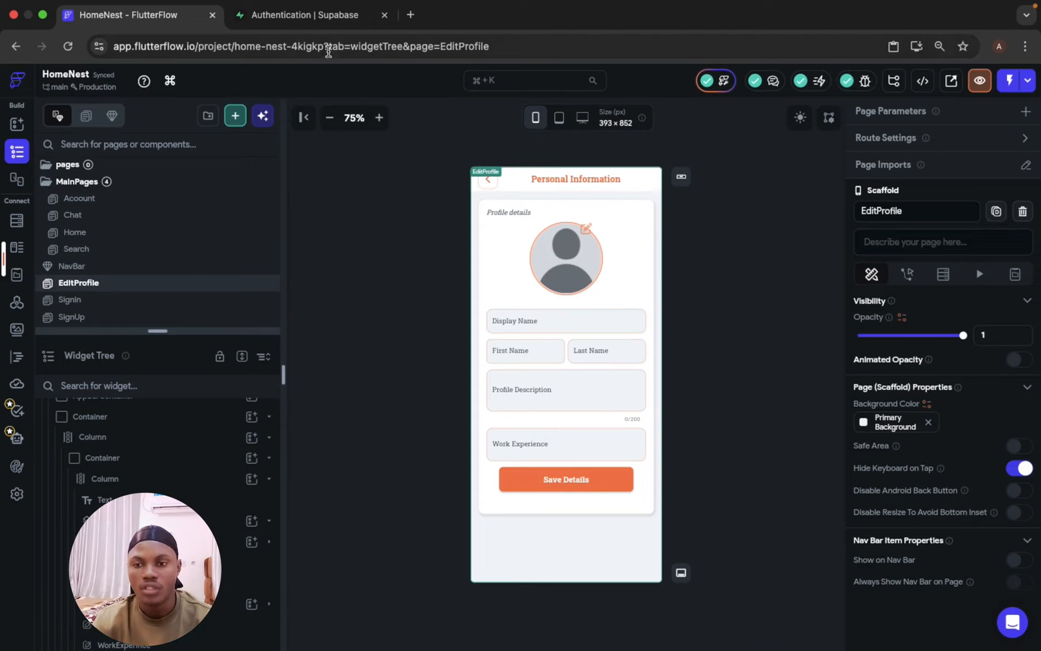
left_click(294, 22)
scroll(459, 324, "down", 10)
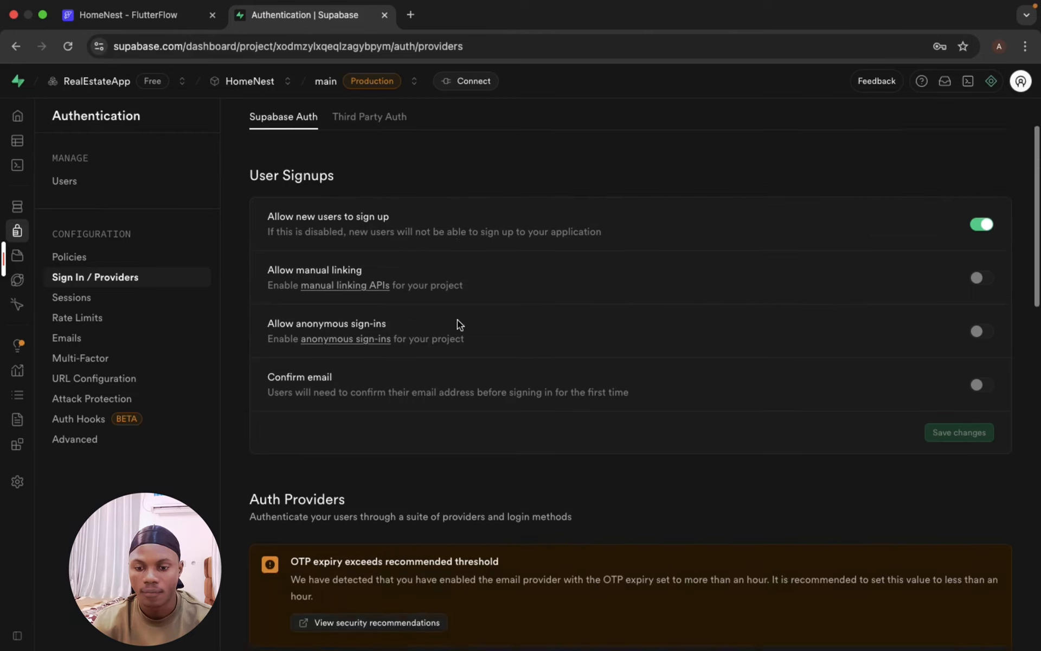
scroll(458, 324, "up", 10)
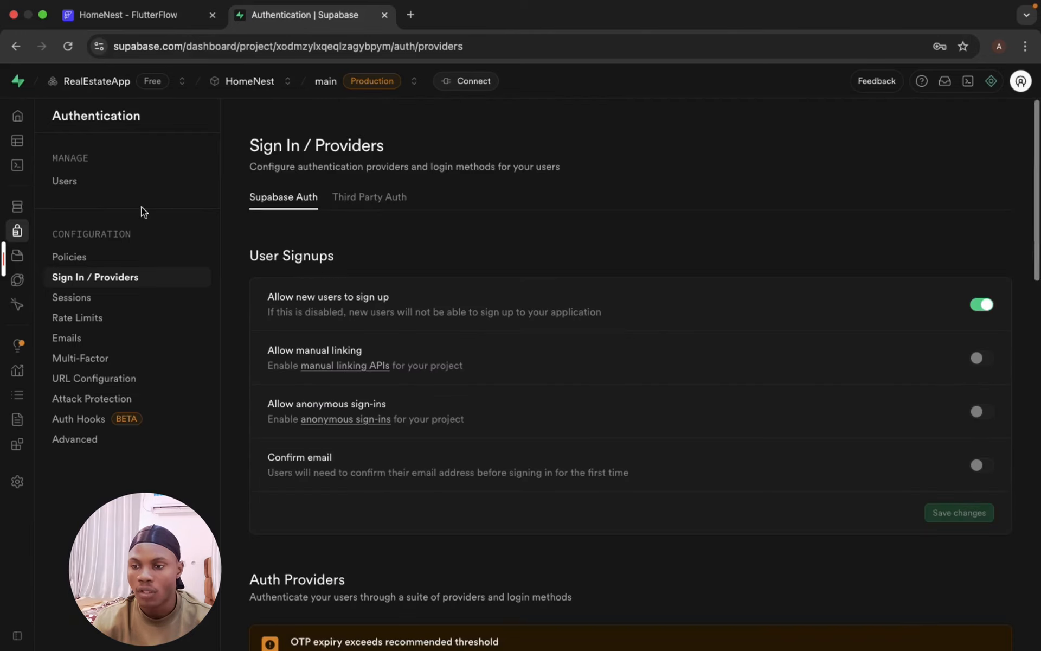
Start a new table in the public schema of the HomeNest database and name it User.
left_click(13, 142)
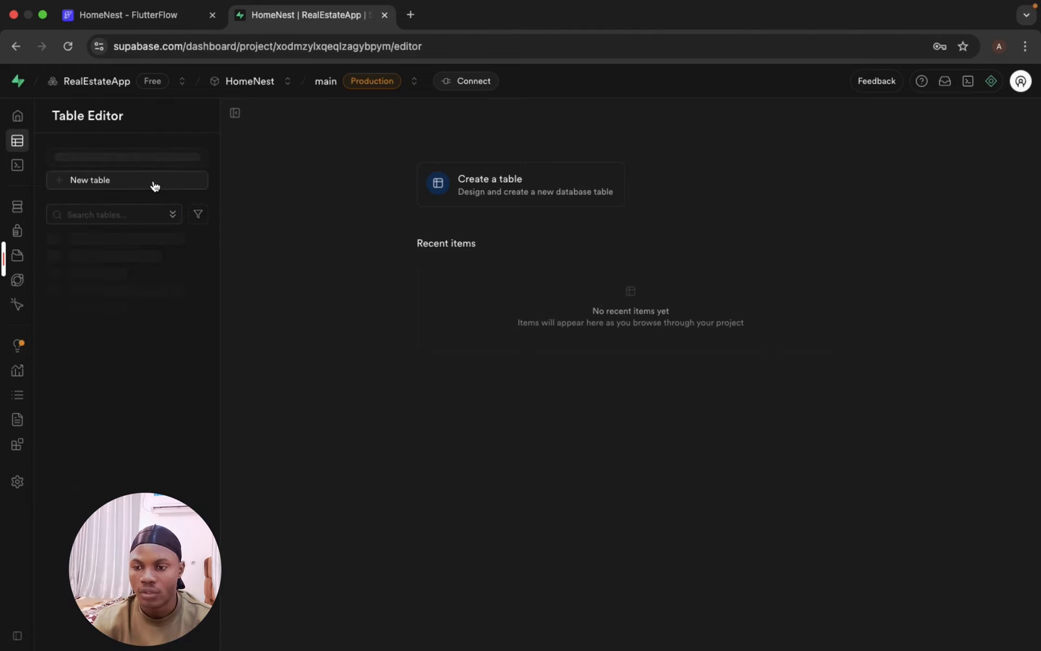
left_click(123, 182)
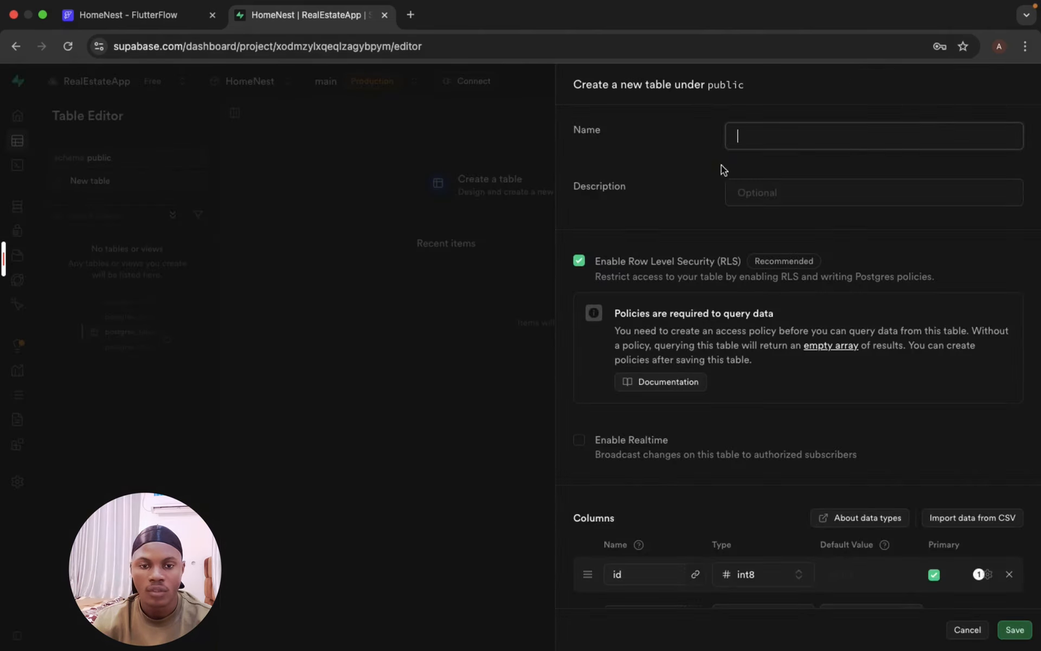
type("User")
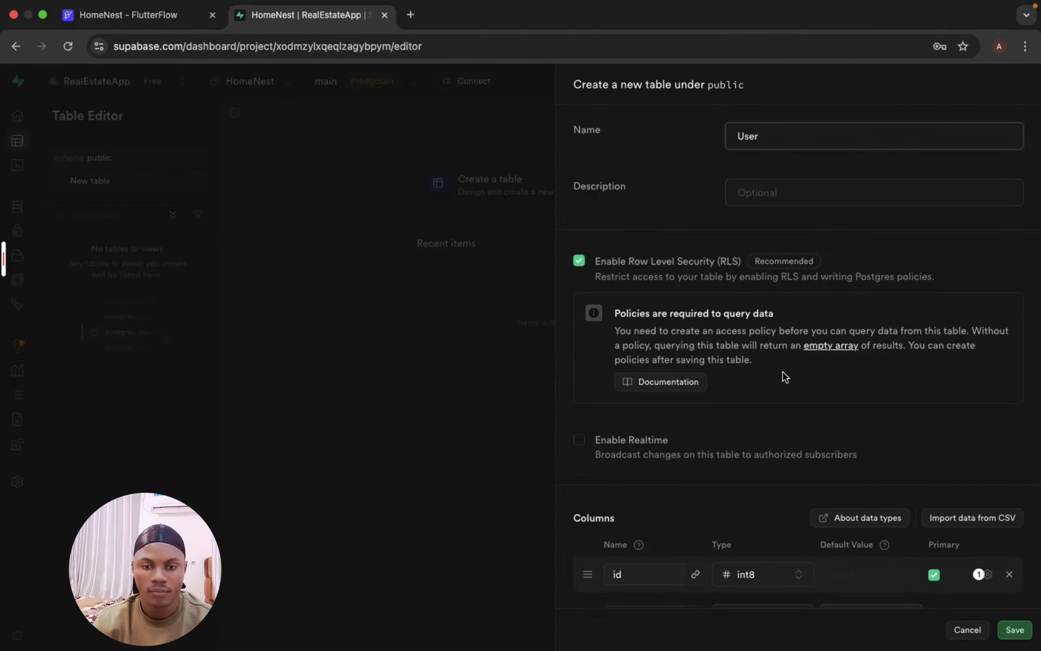
Add a column named display_name with type text to the User table.
scroll(782, 372, "down", 5)
left_click(810, 462)
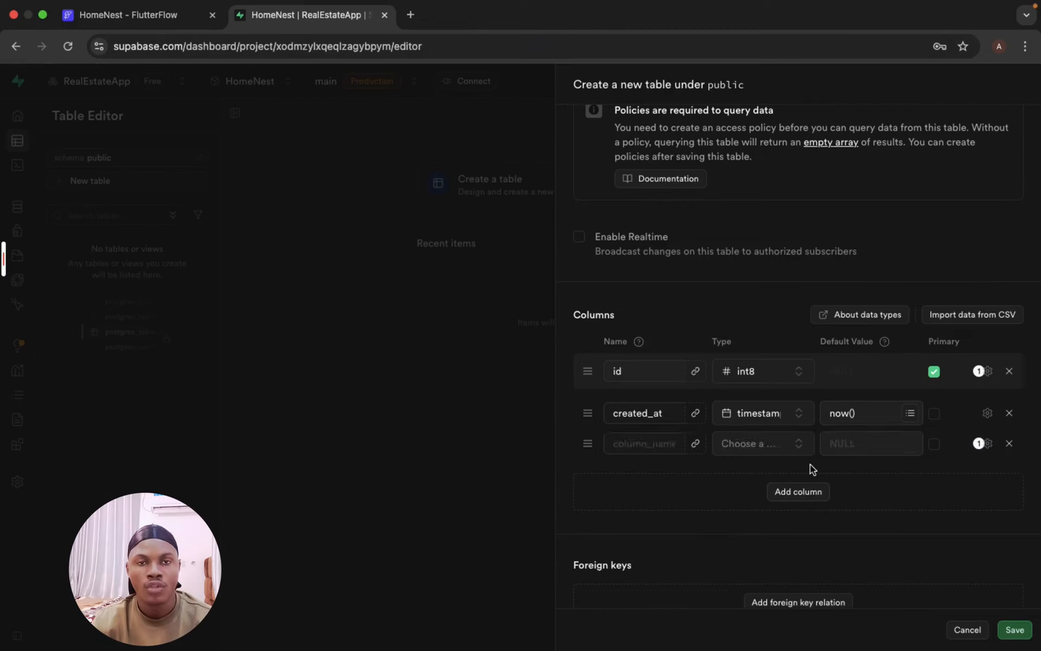
left_click(631, 440)
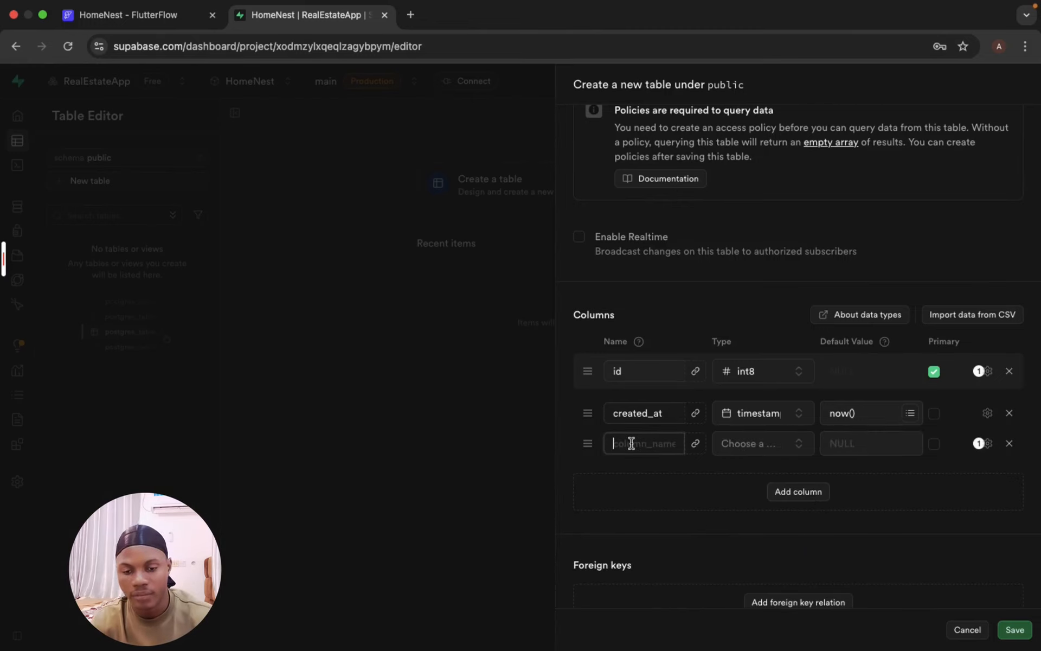
type("display")
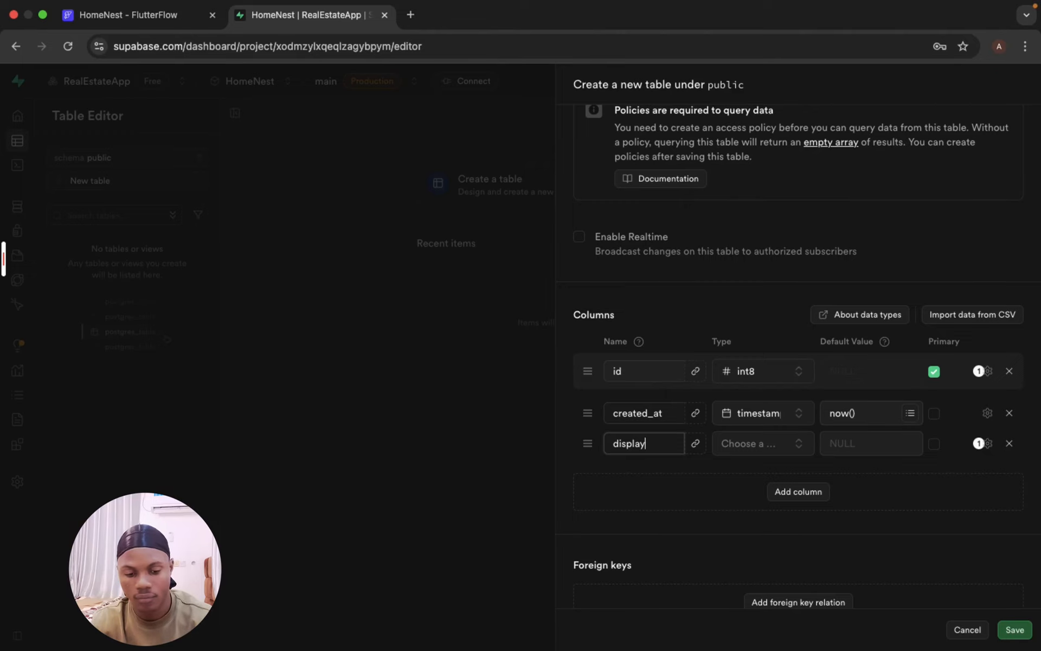
type("_")
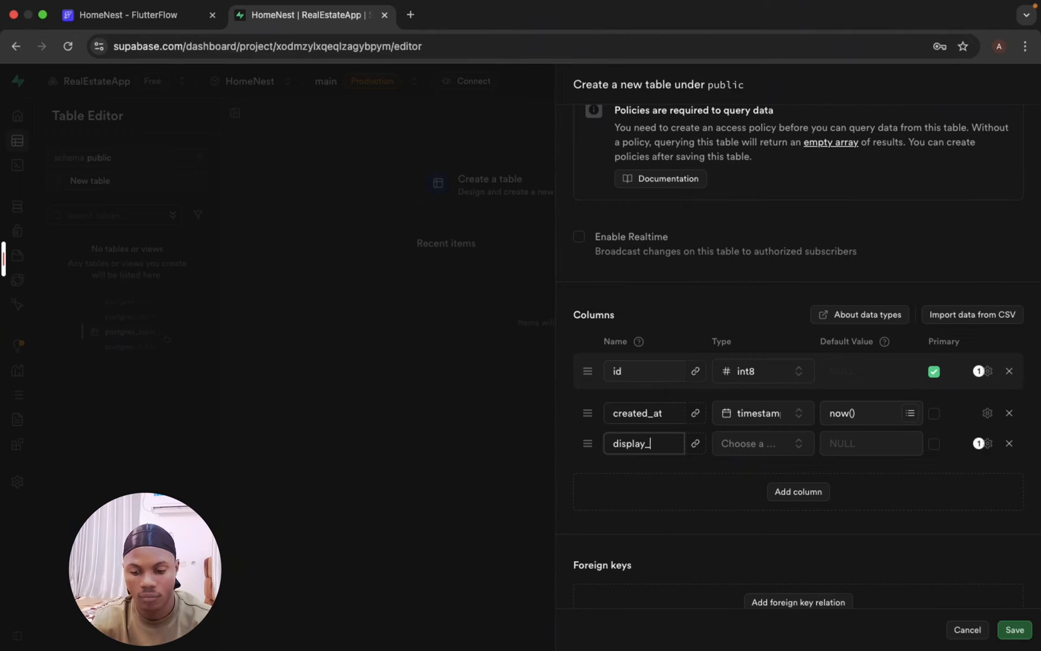
type("mname")
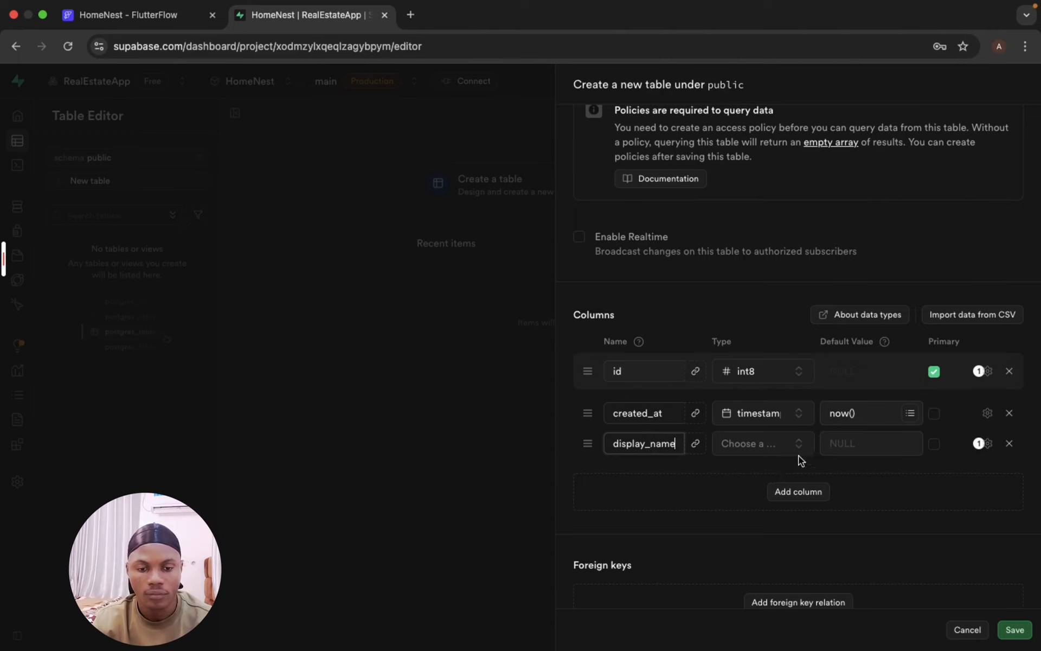
left_click(784, 451)
left_click(730, 386)
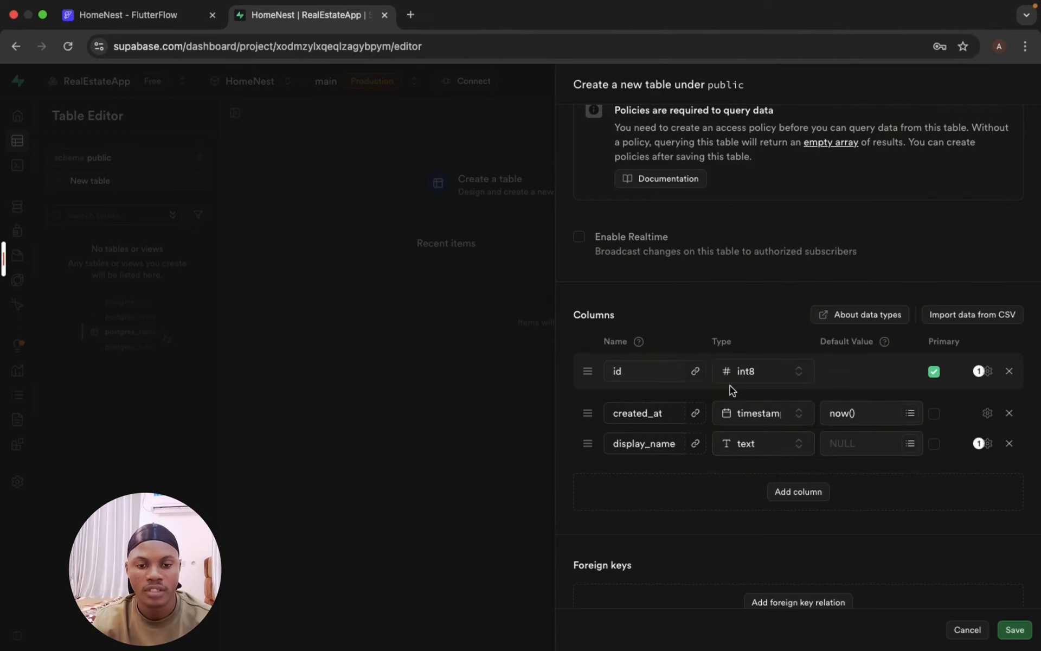
Add a column named profile_url with type text to the User table.
left_click(792, 491)
left_click(641, 476)
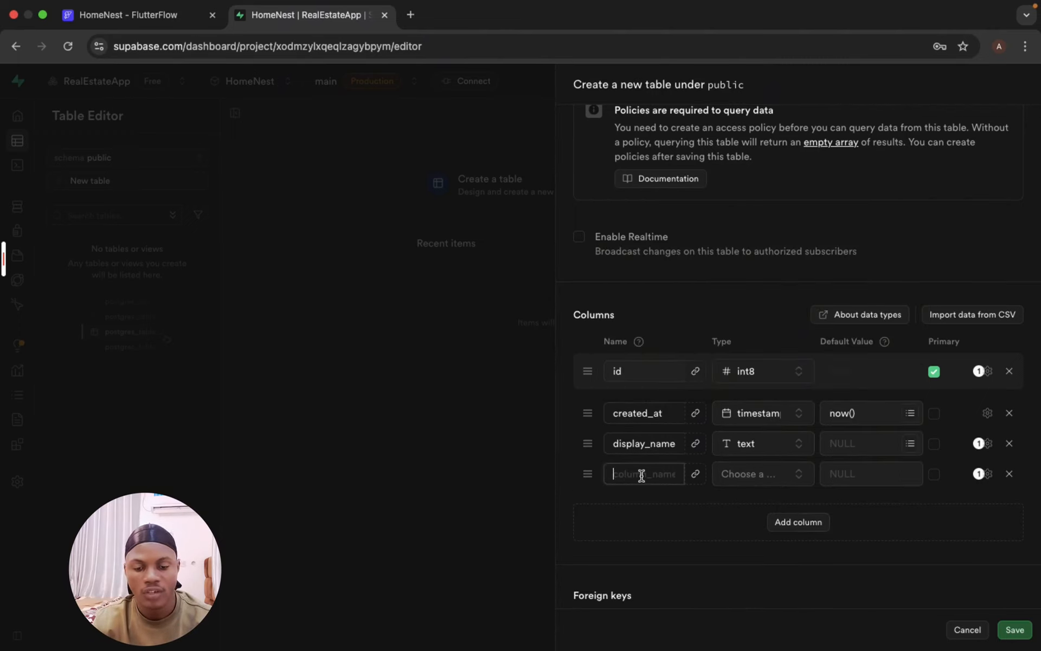
type("p")
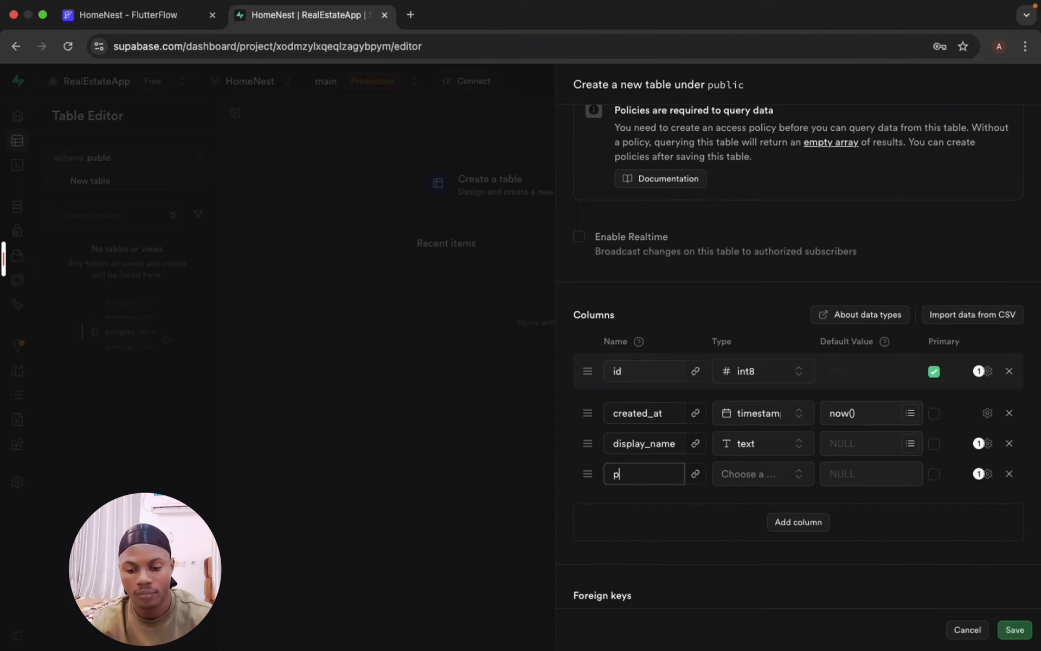
type("rofil")
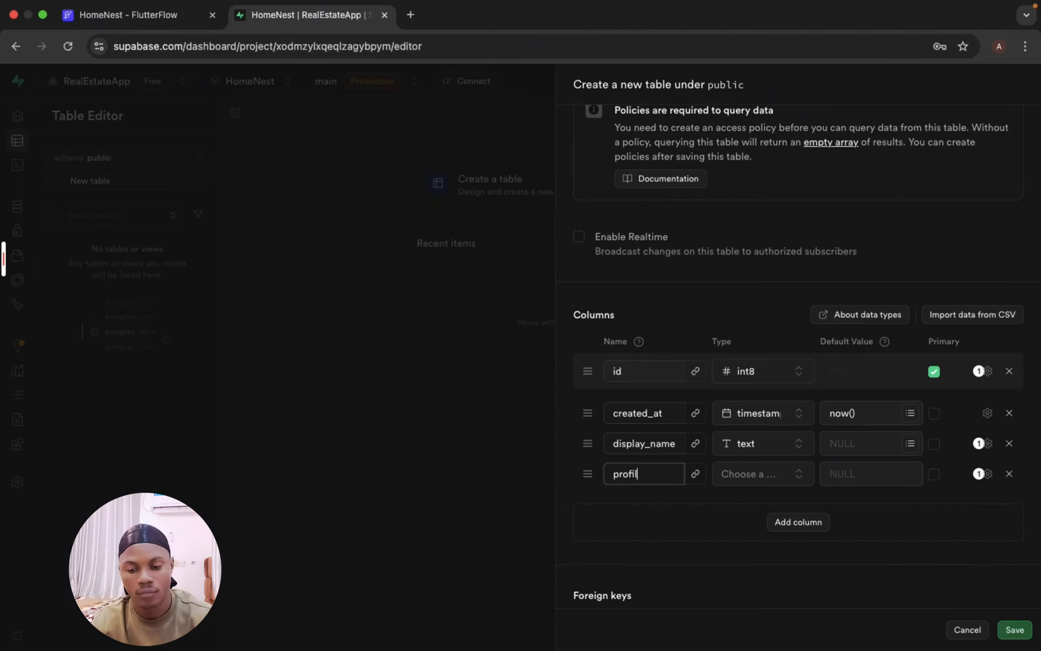
type("e_url")
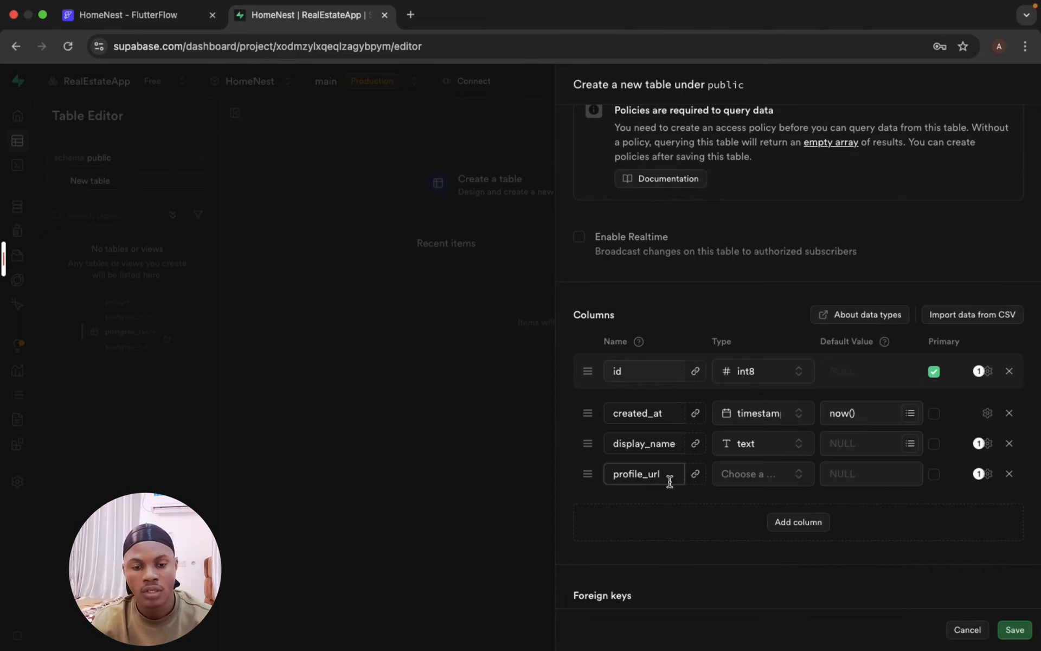
left_click(730, 478)
left_click(722, 417)
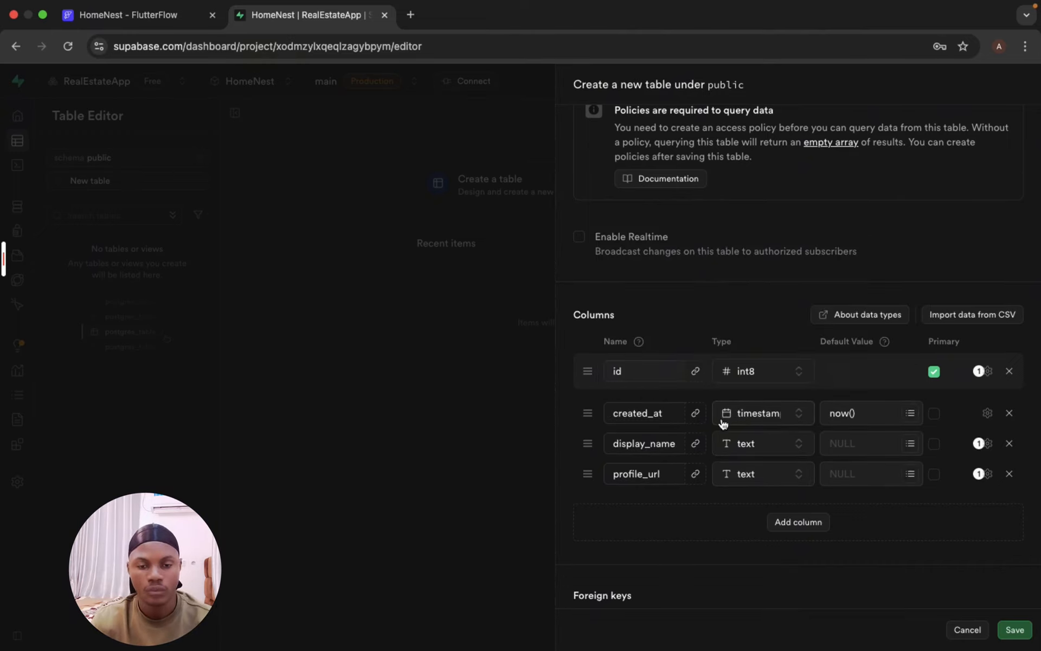
Add a column named bio with type text to the User table.
scroll(917, 508, "down", 2)
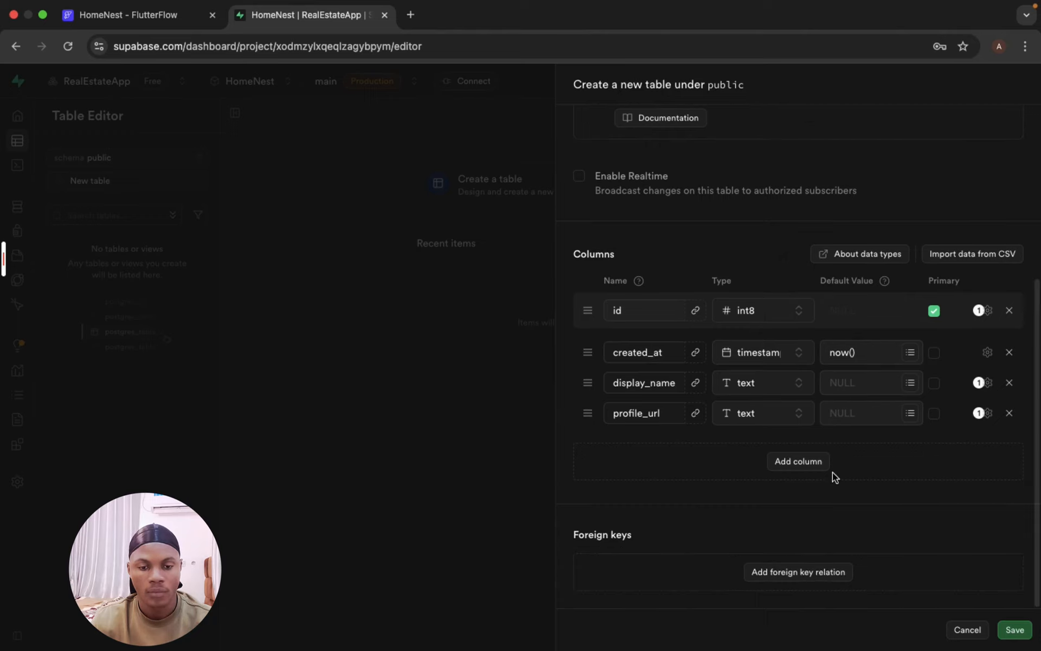
left_click(784, 461)
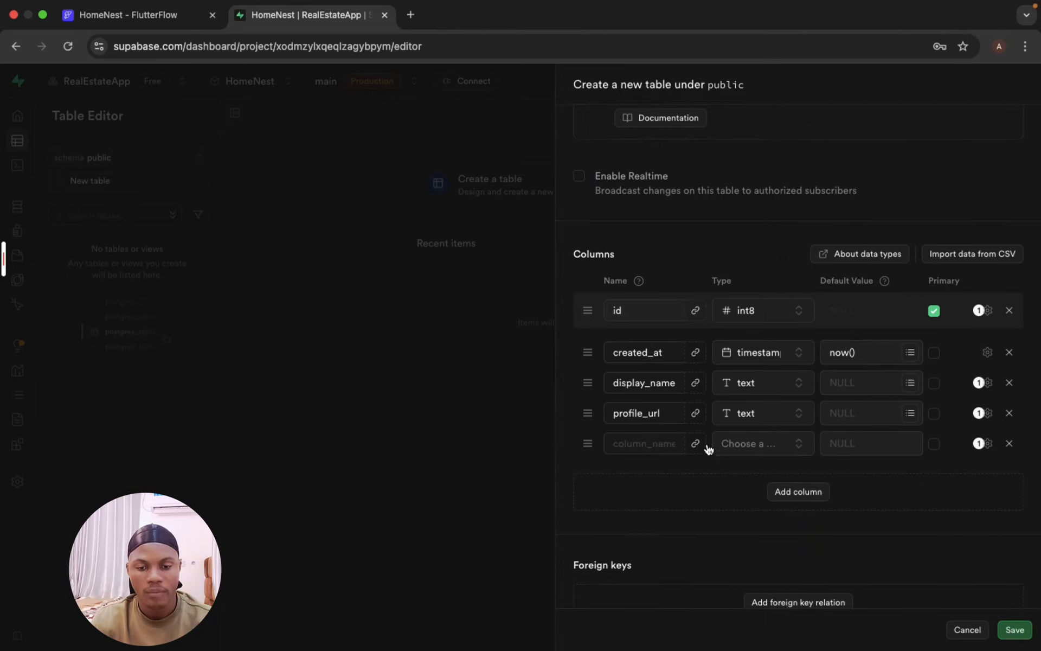
left_click(662, 441)
type("bio")
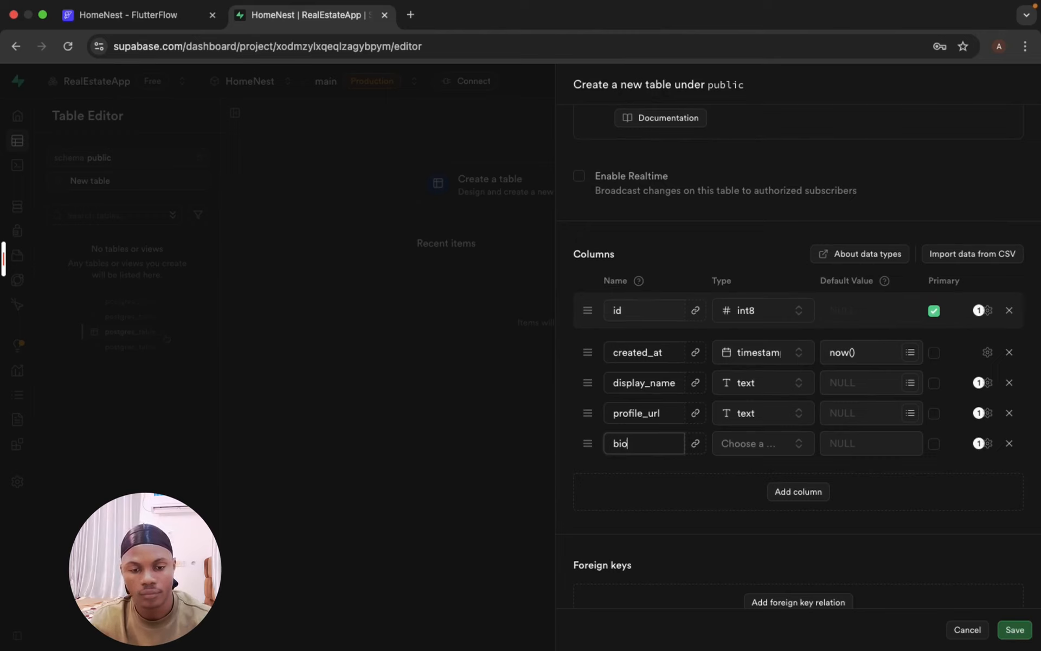
left_click(752, 450)
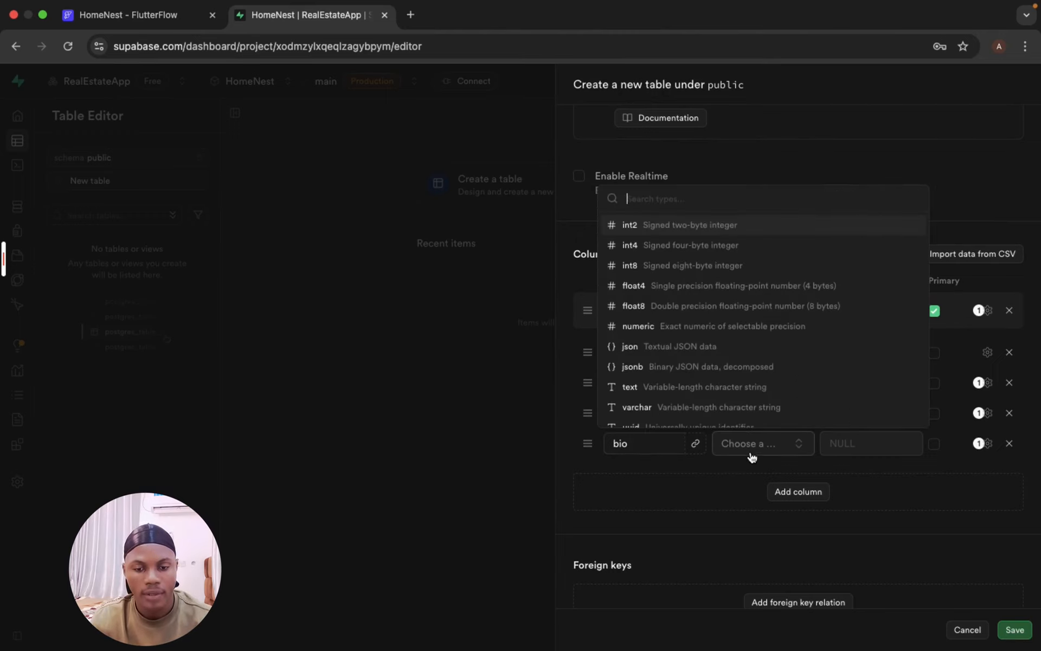
left_click(715, 387)
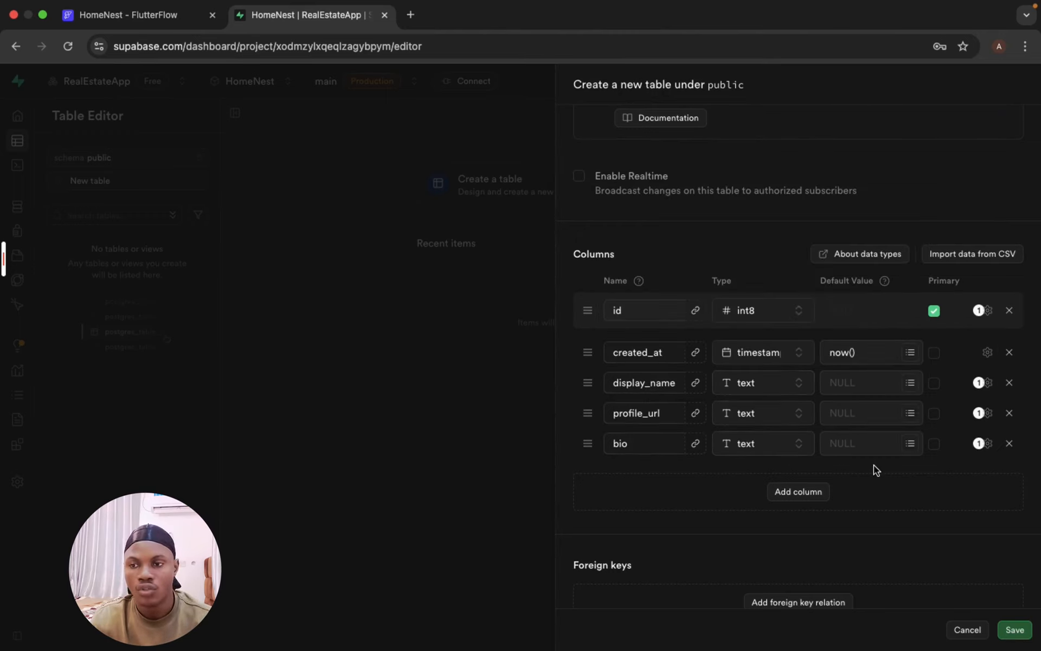
Check the EditProfile fields in FlutterFlow, and back in Supabase add a column named first_name with type text to the User table.
left_click(128, 22)
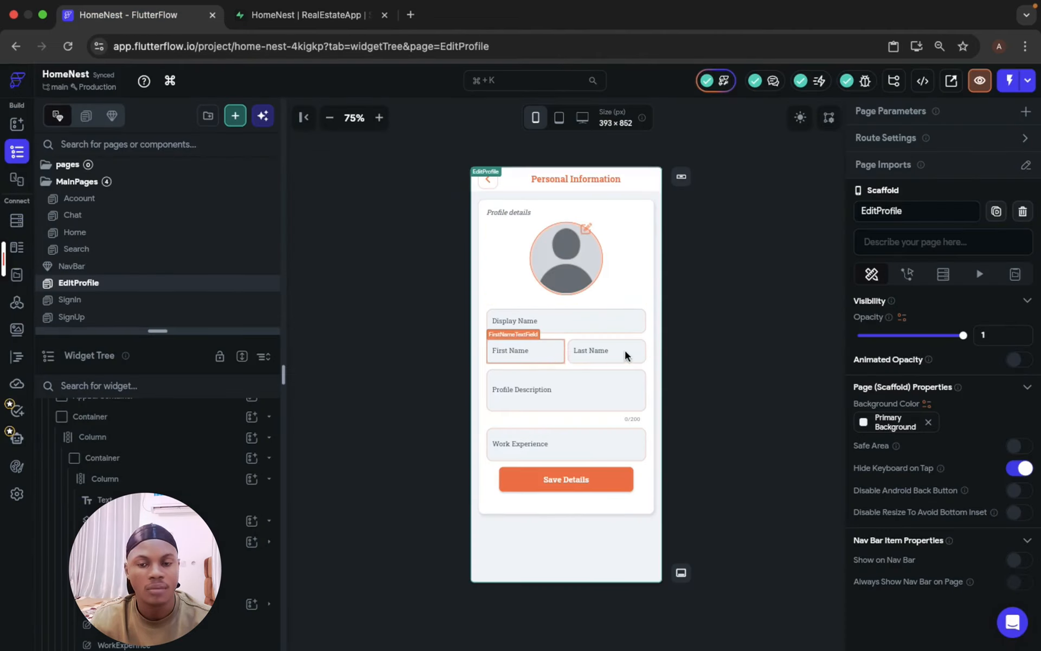
left_click(272, 21)
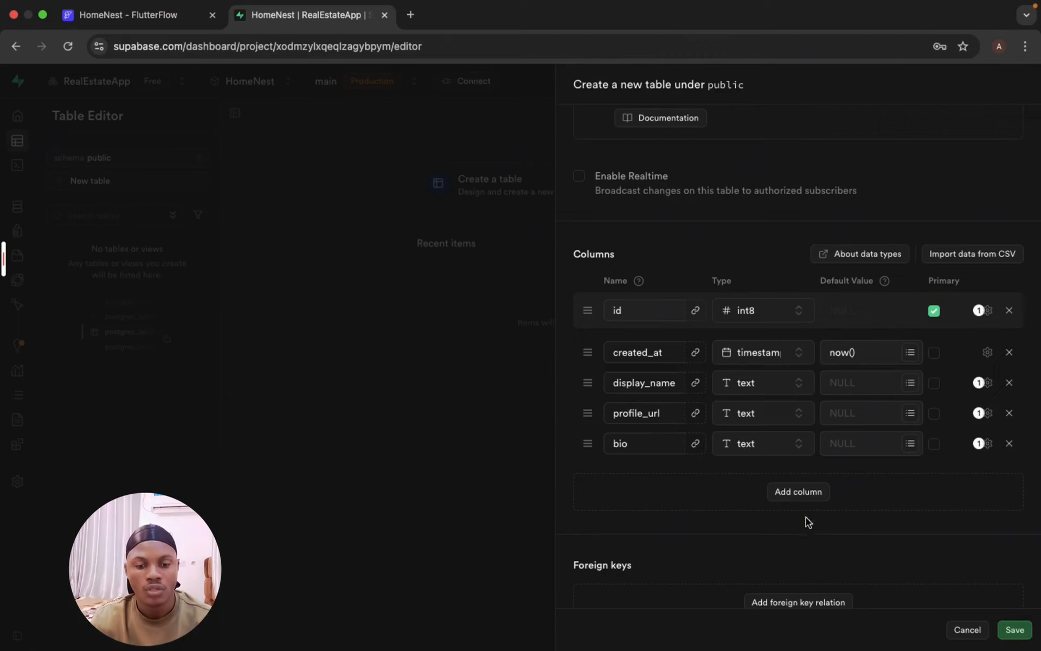
left_click(790, 498)
left_click(627, 480)
type("first_")
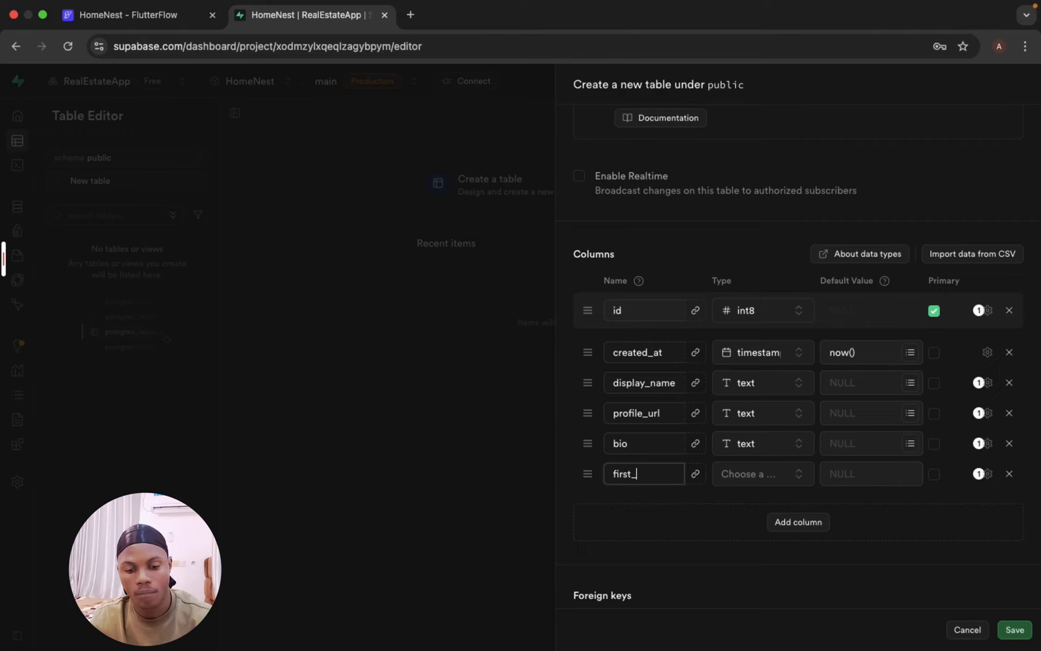
type("name")
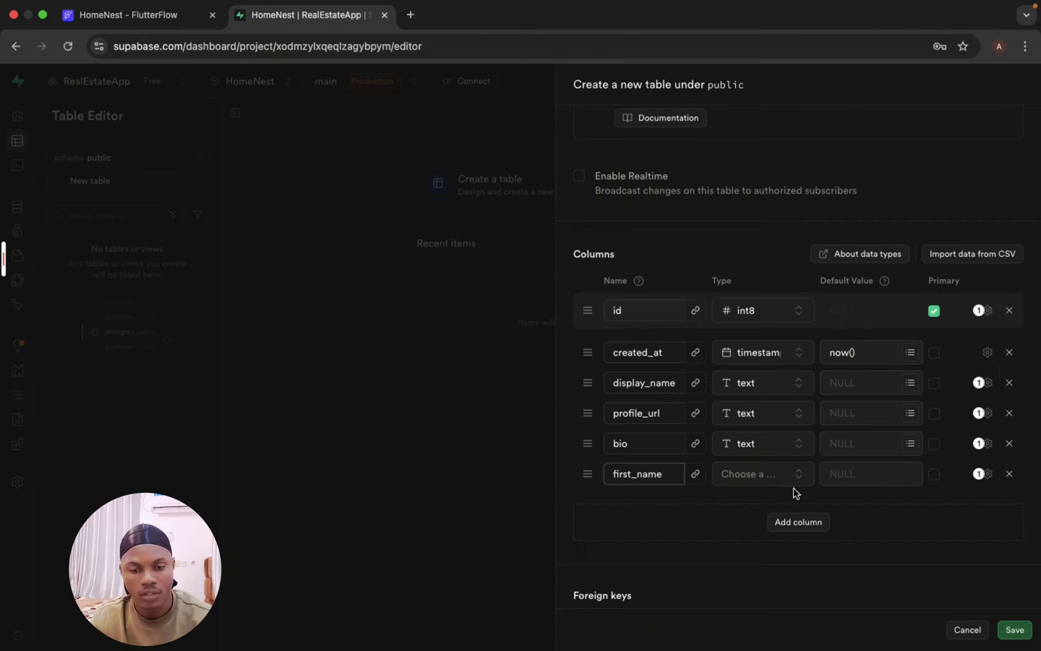
left_click(738, 475)
left_click(714, 412)
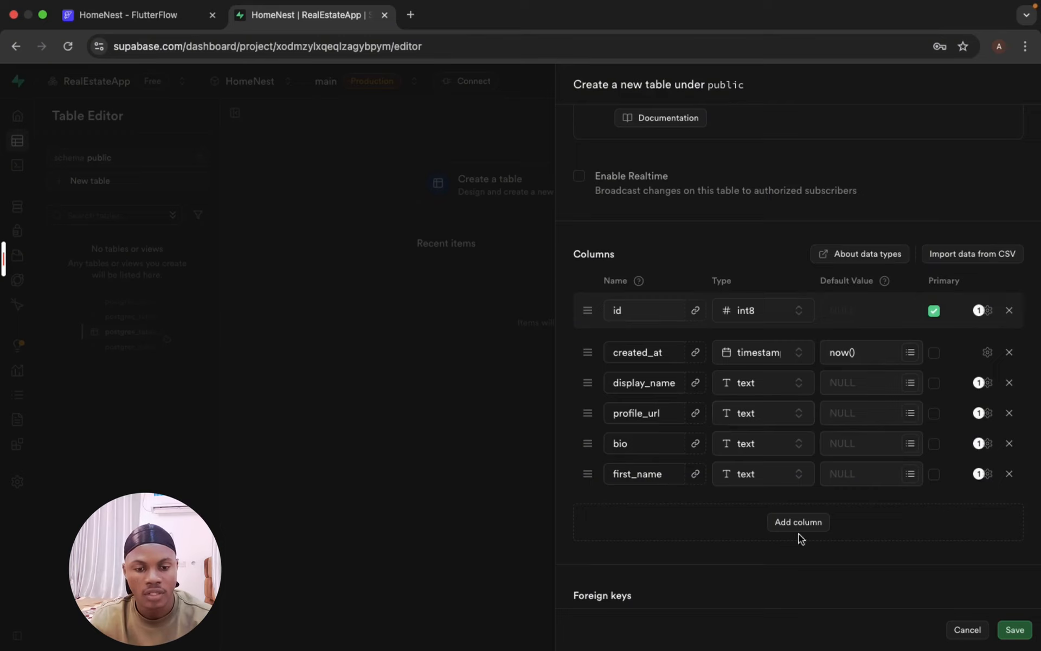
Add a column named last_name with type text to the User table.
left_click(797, 529)
left_click(667, 509)
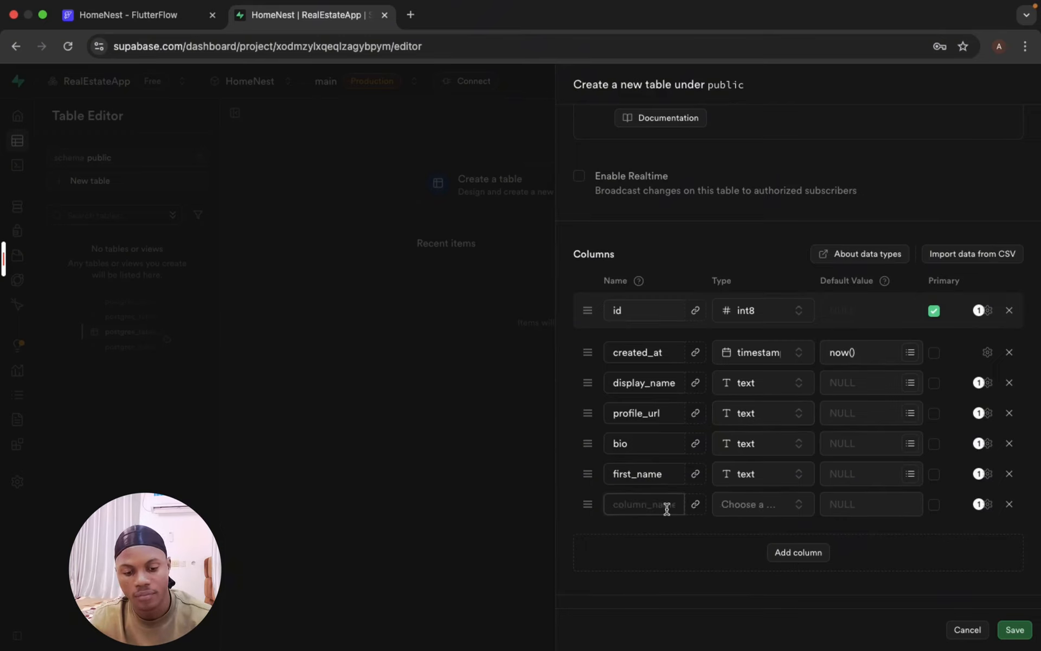
type("l")
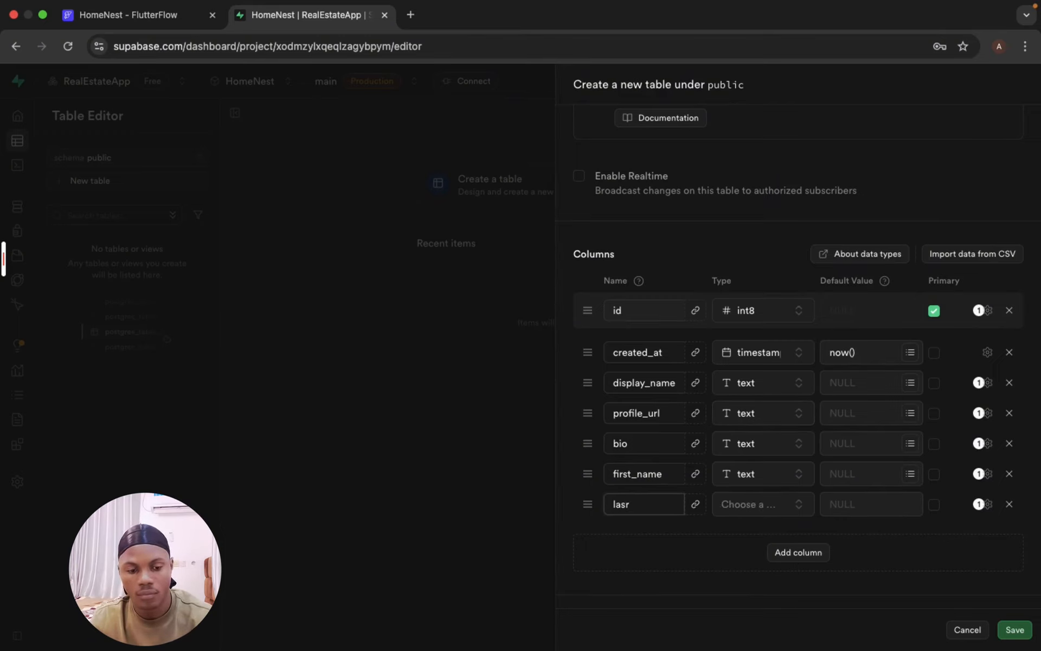
type("ast_name")
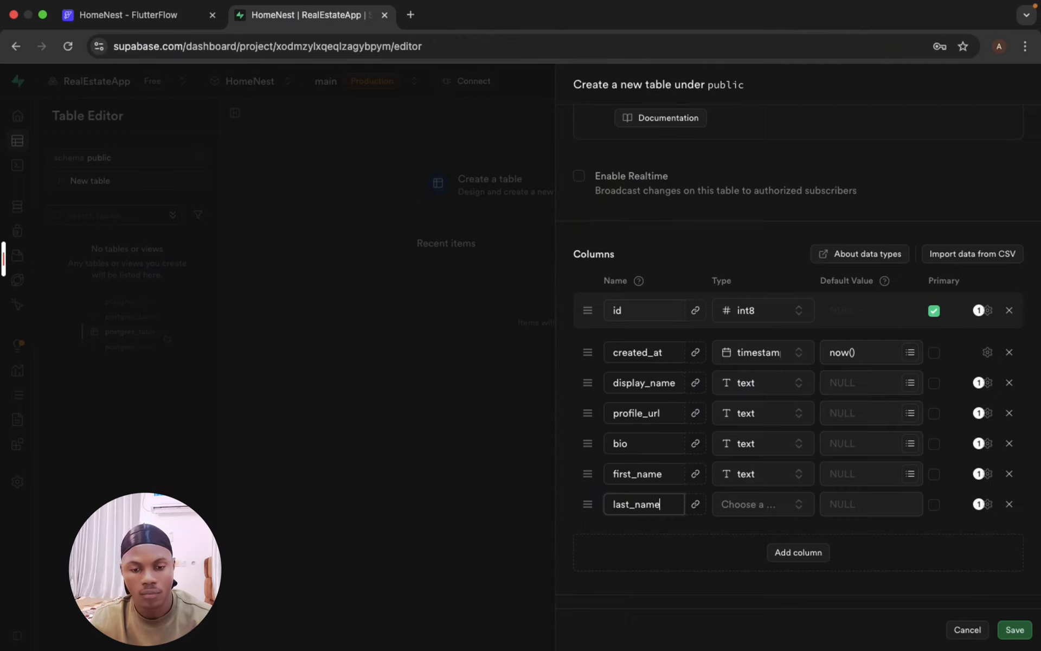
left_click(741, 509)
left_click(730, 457)
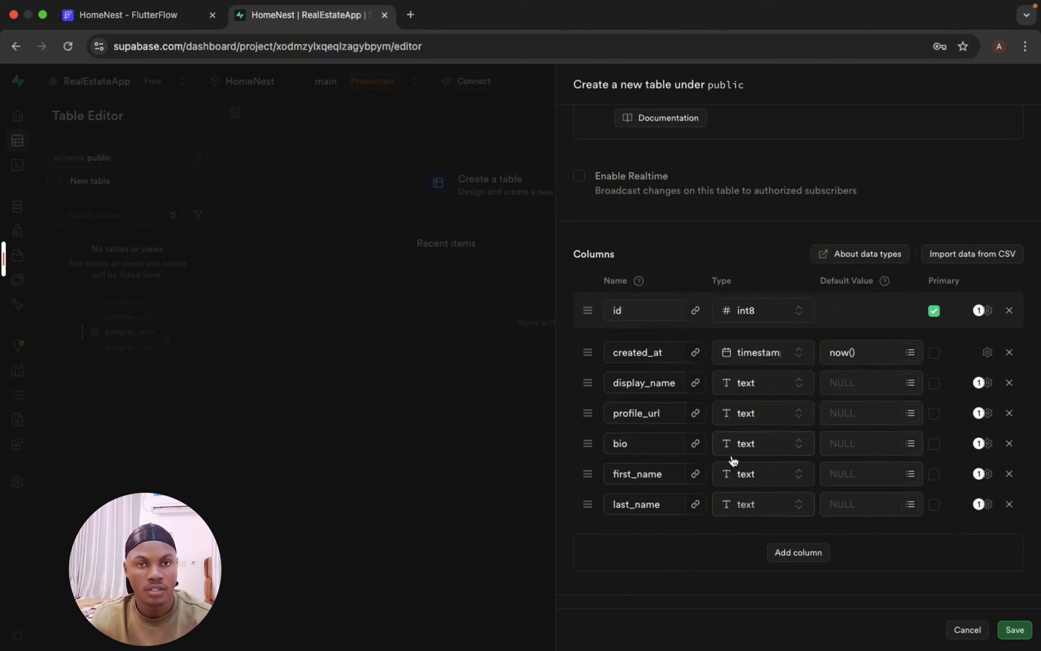
Check the EditProfile page's Work Experience field in FlutterFlow, and add a work_experience column with type text to the Supabase User table.
left_click(792, 552)
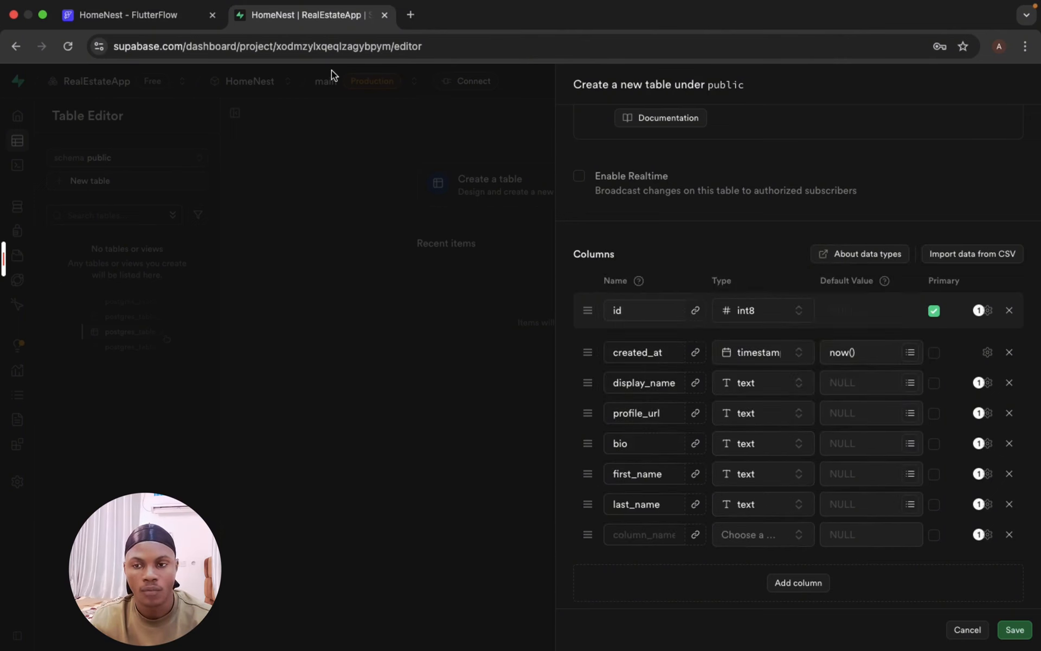
left_click(173, 15)
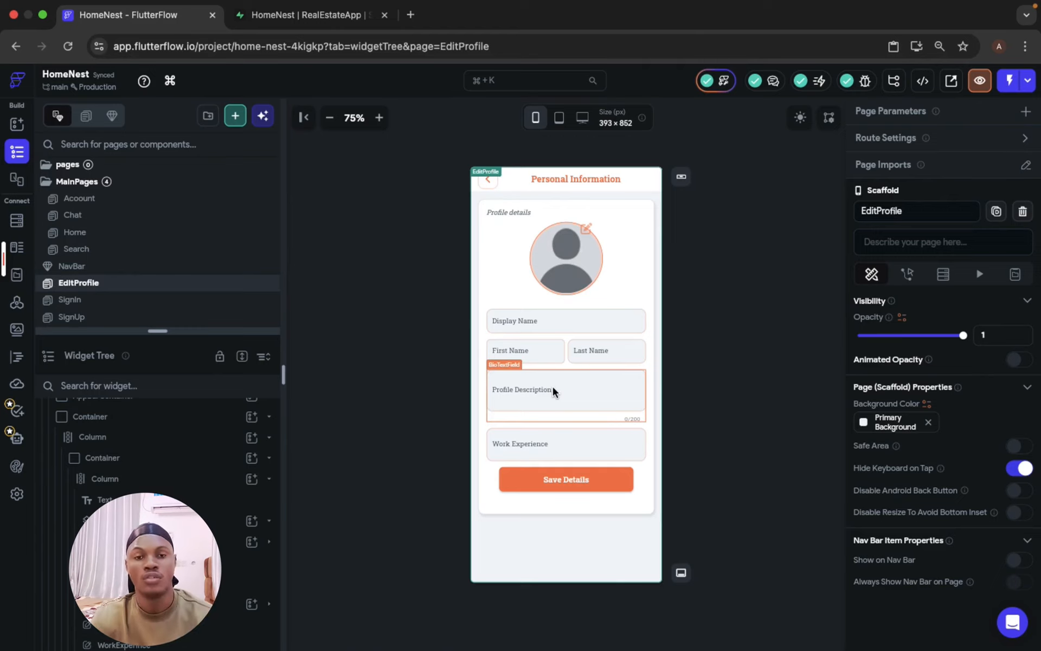
left_click(550, 447)
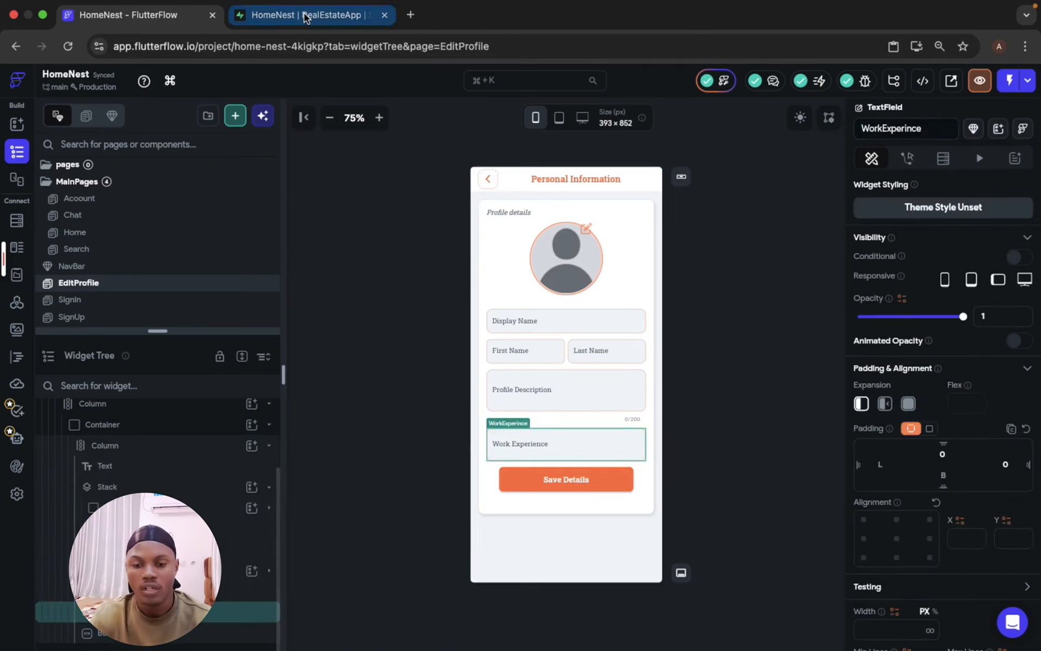
left_click(304, 16)
left_click(655, 534)
type("work_experience")
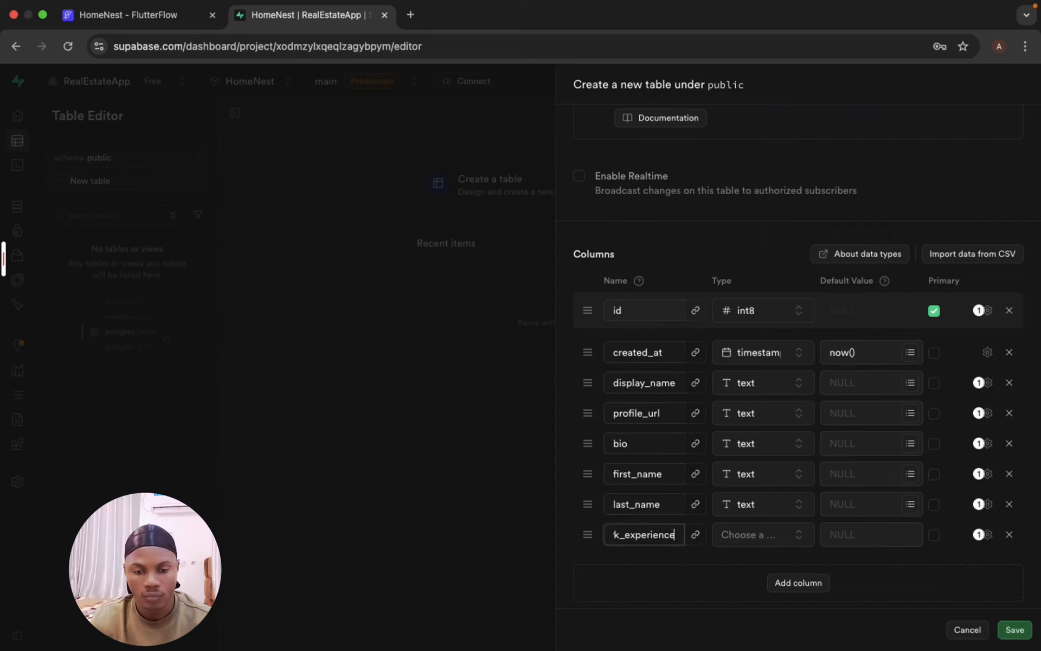
left_click(746, 538)
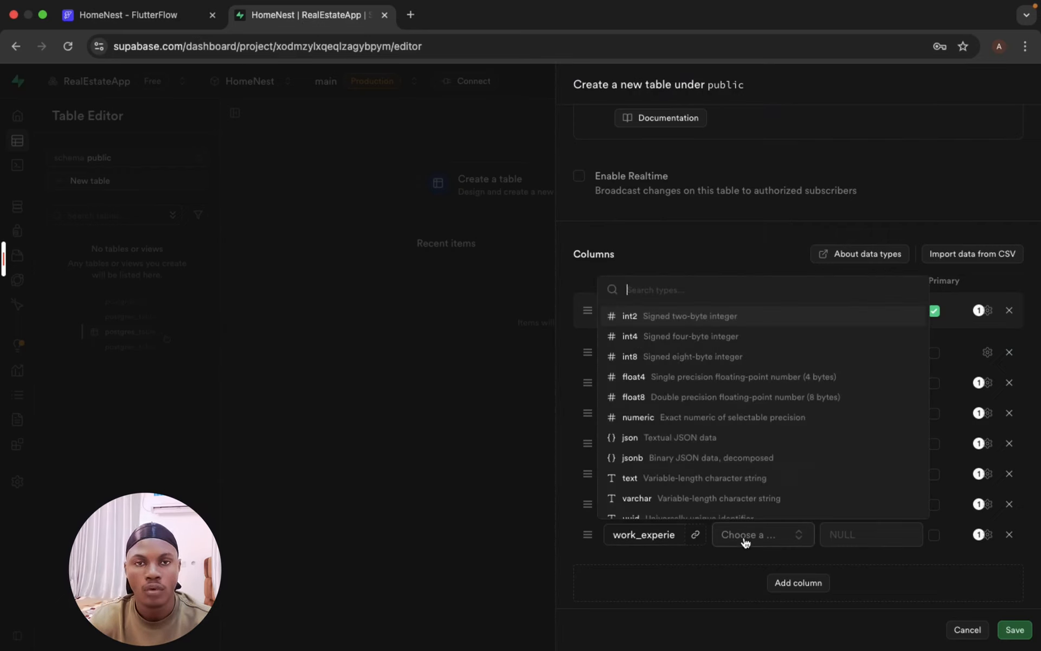
left_click(723, 479)
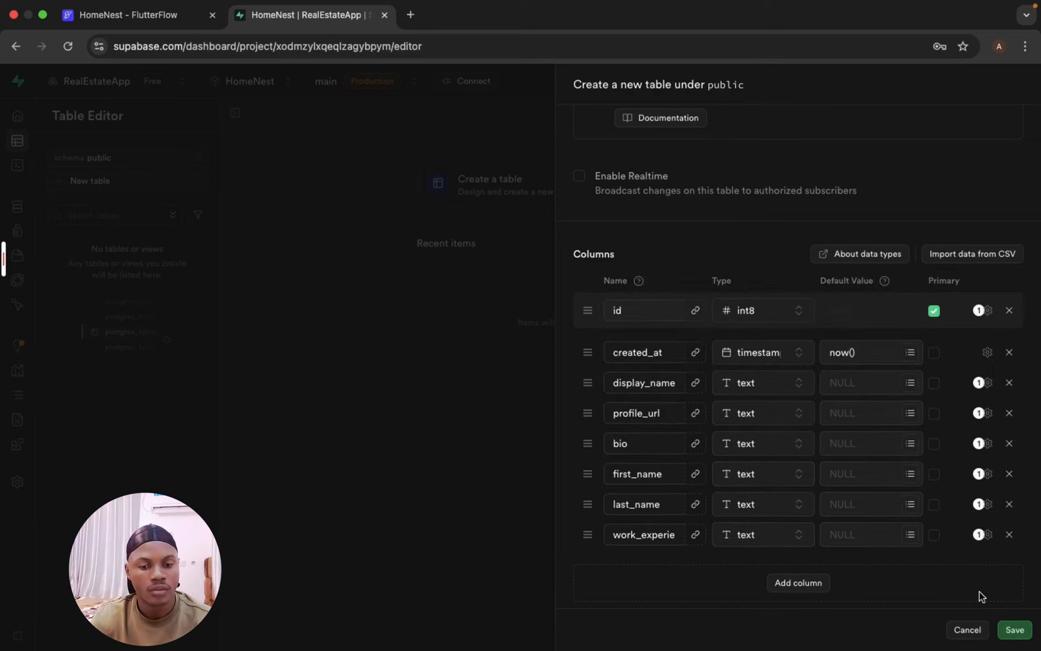
Save the new User table and open it in the table editor.
scroll(1008, 586, "down", 3)
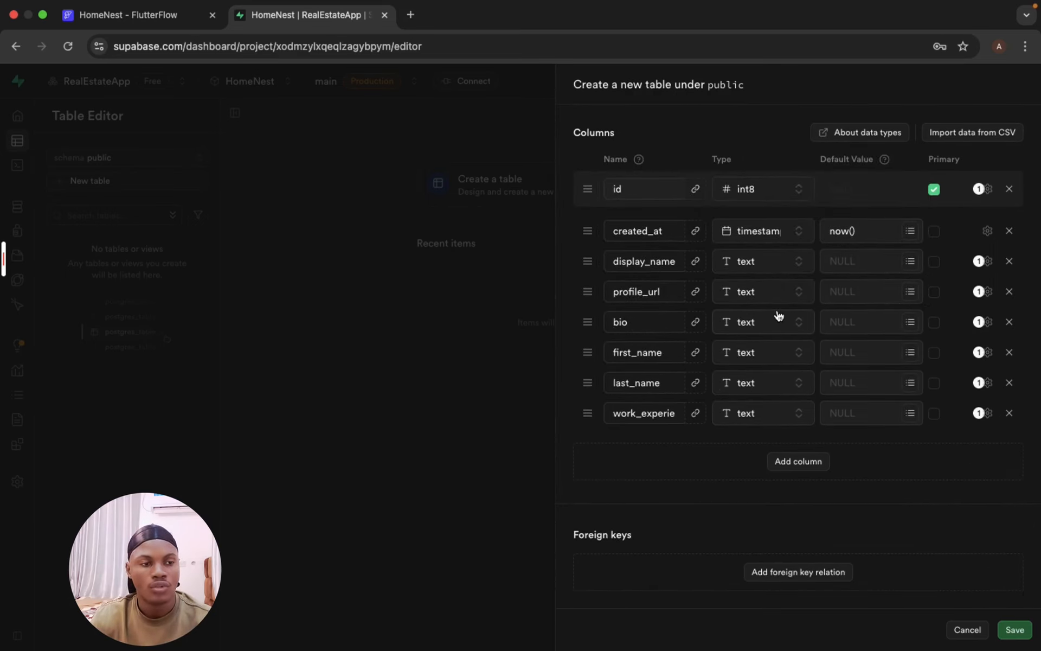
left_click(1014, 632)
scroll(845, 258, "up", 4)
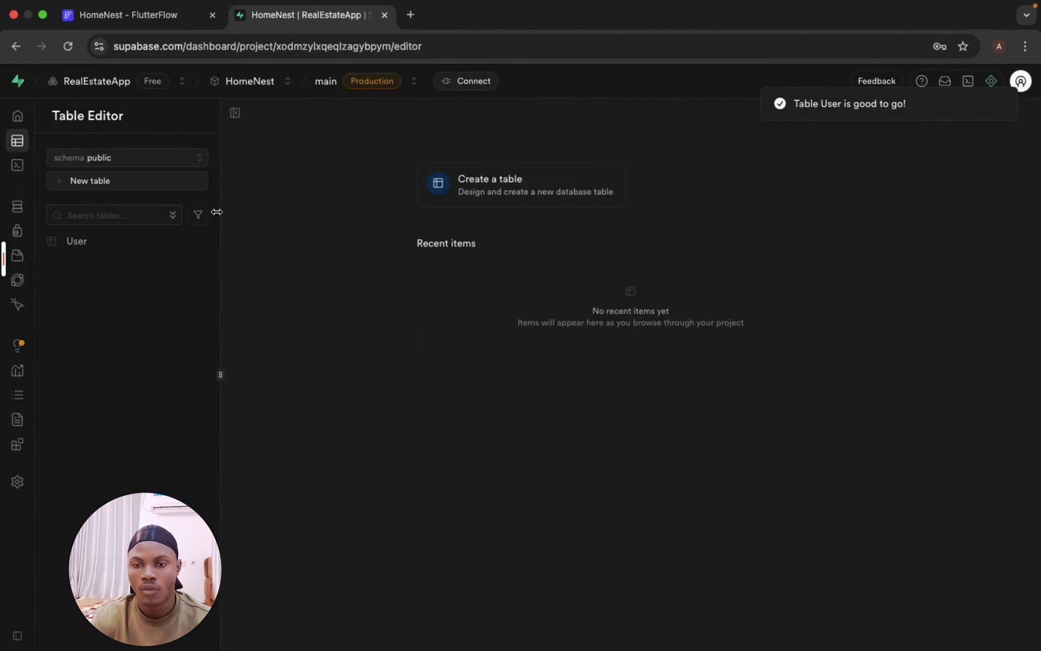
left_click(128, 245)
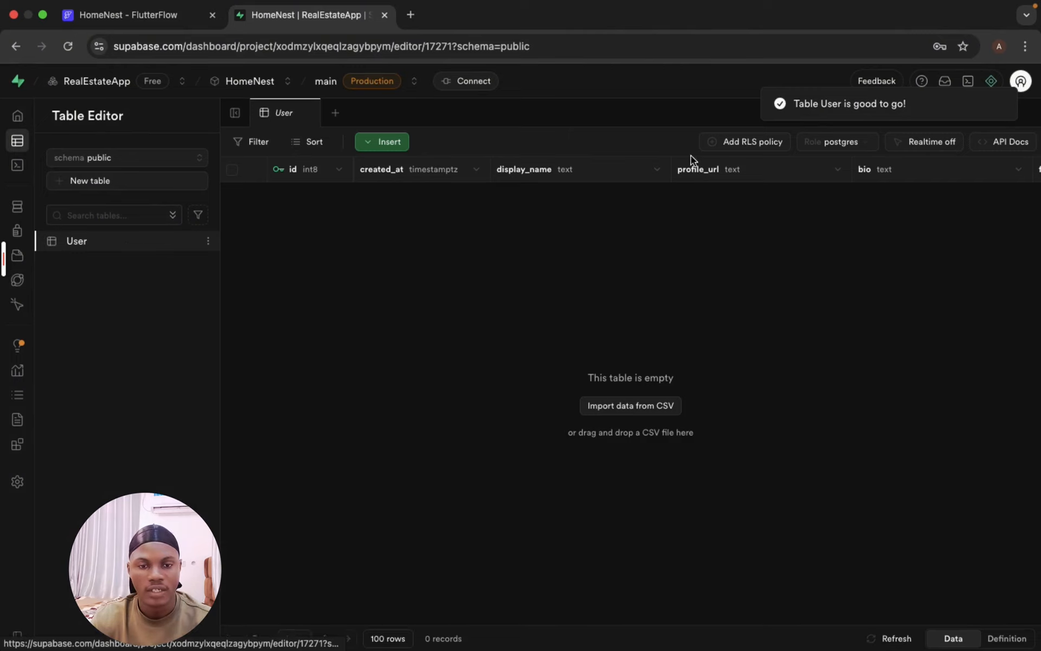
Start a Row Level Security policy on the User table for ALL commands, with true as both the using and with check expressions.
left_click(746, 147)
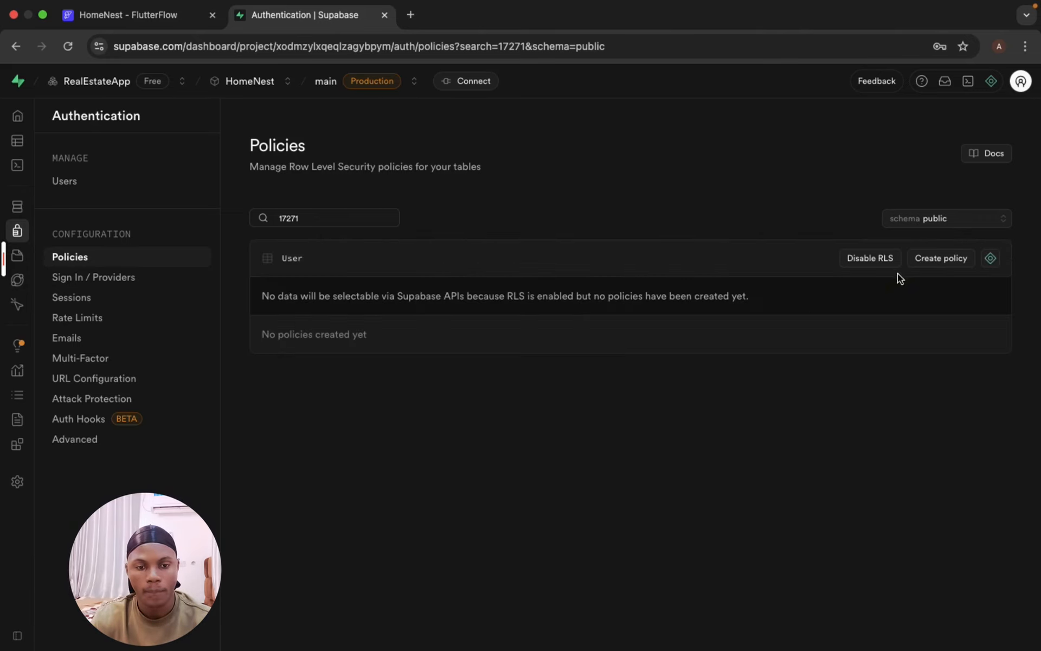
left_click(933, 258)
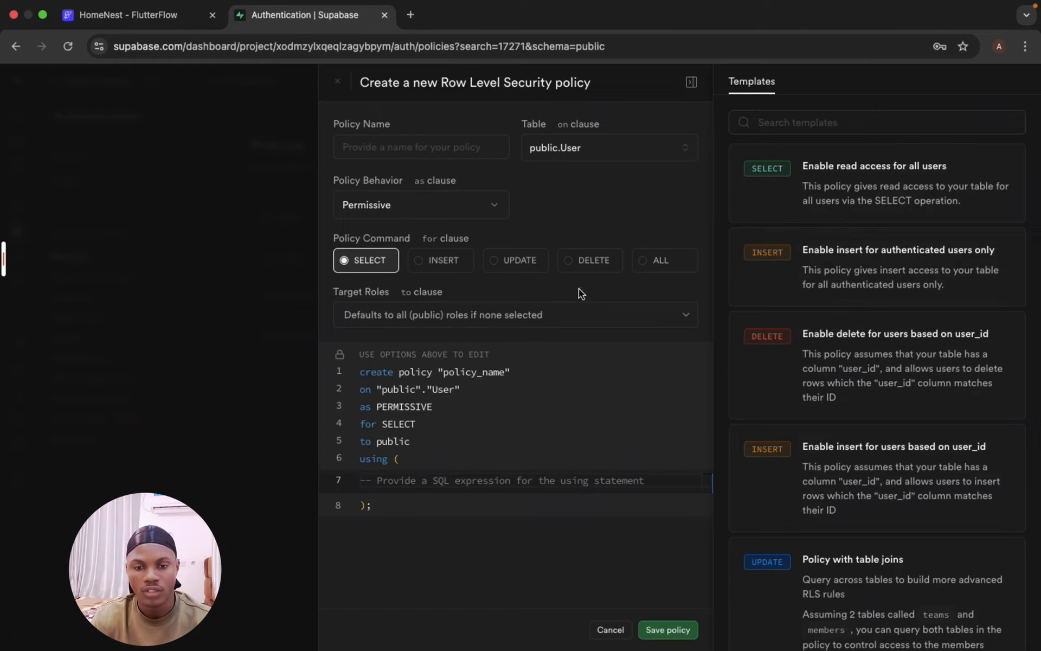
left_click(643, 261)
left_click(522, 477)
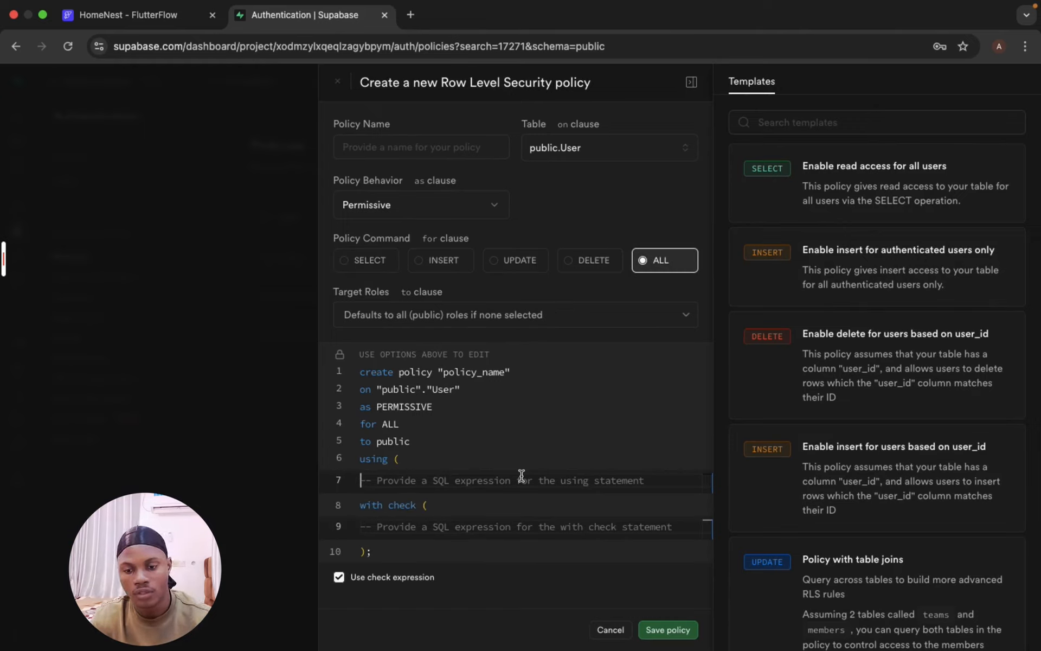
type("true")
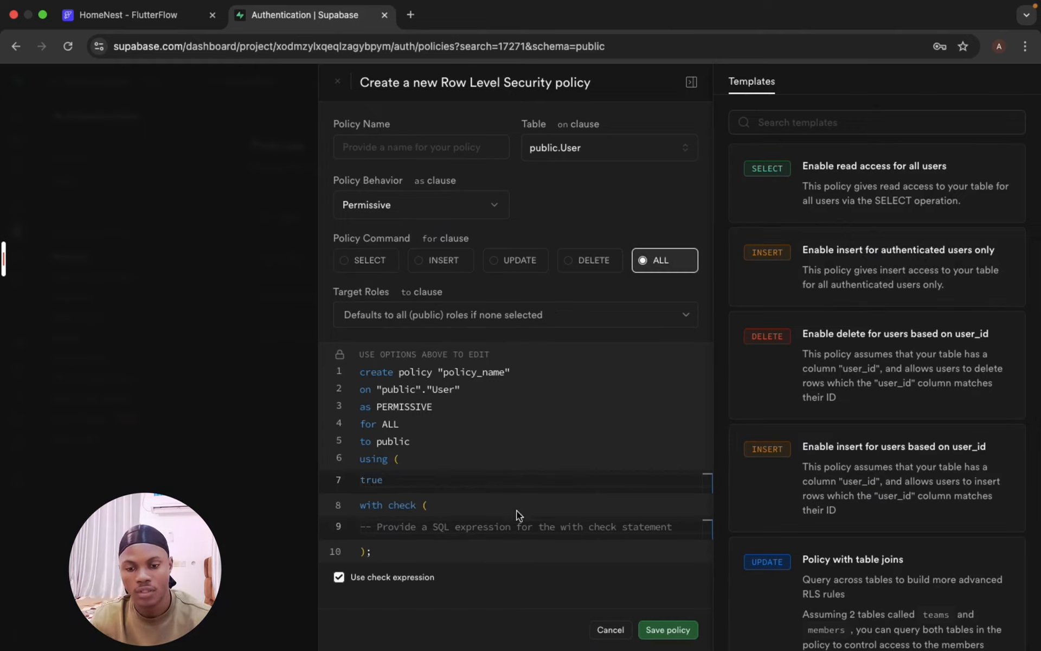
left_click(516, 530)
type("true")
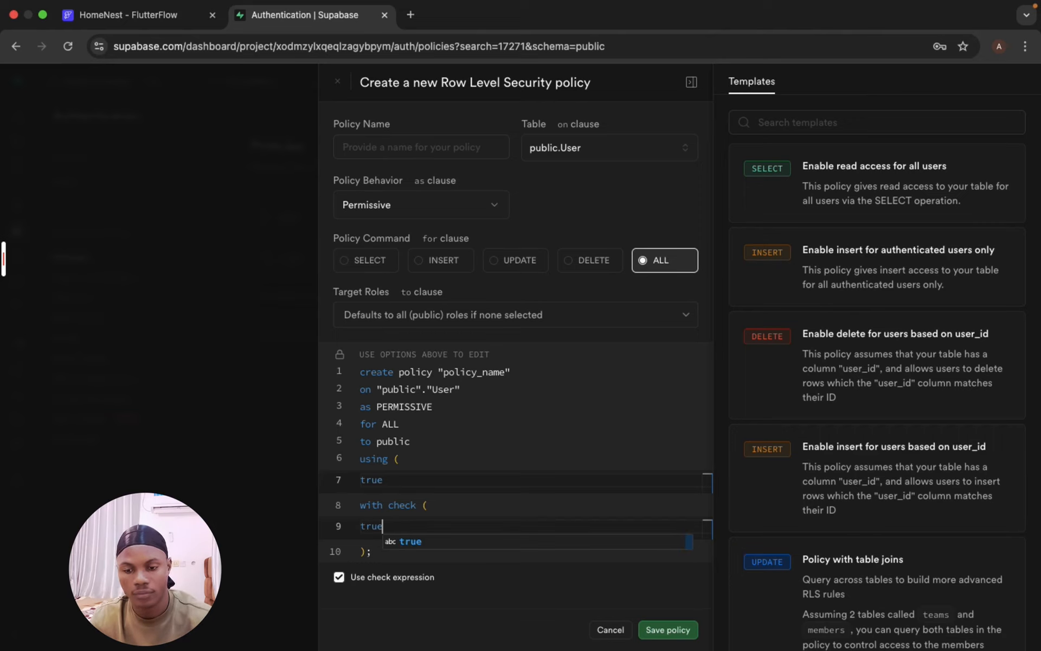
Name the policy User RLS and save it, and return to the User table in the table editor.
left_click(668, 632)
left_click(443, 141)
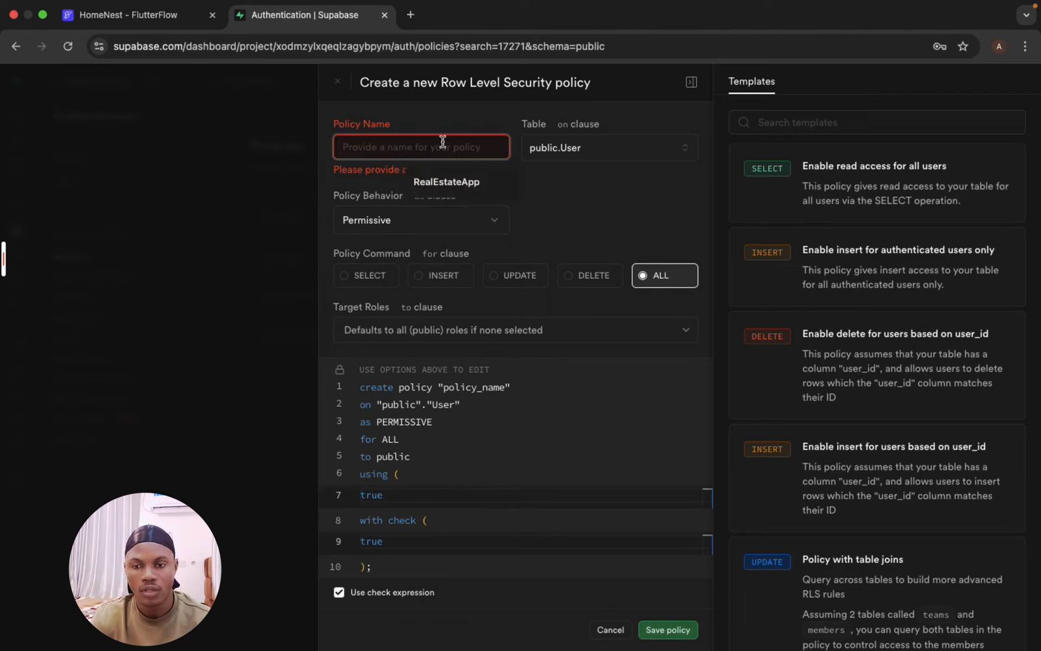
type("User")
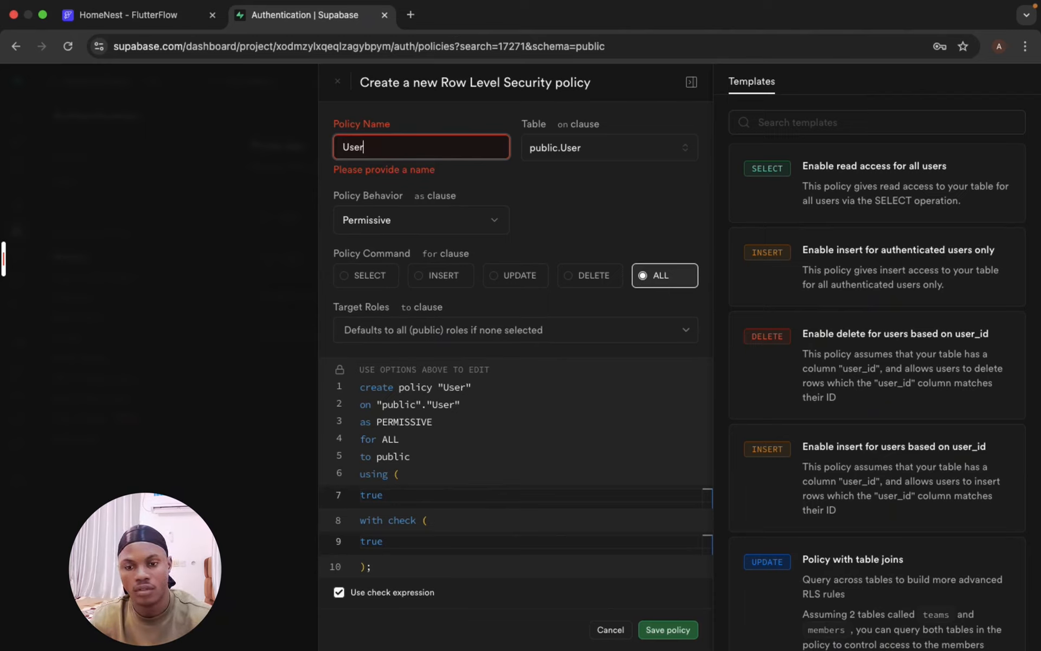
type(" RLS")
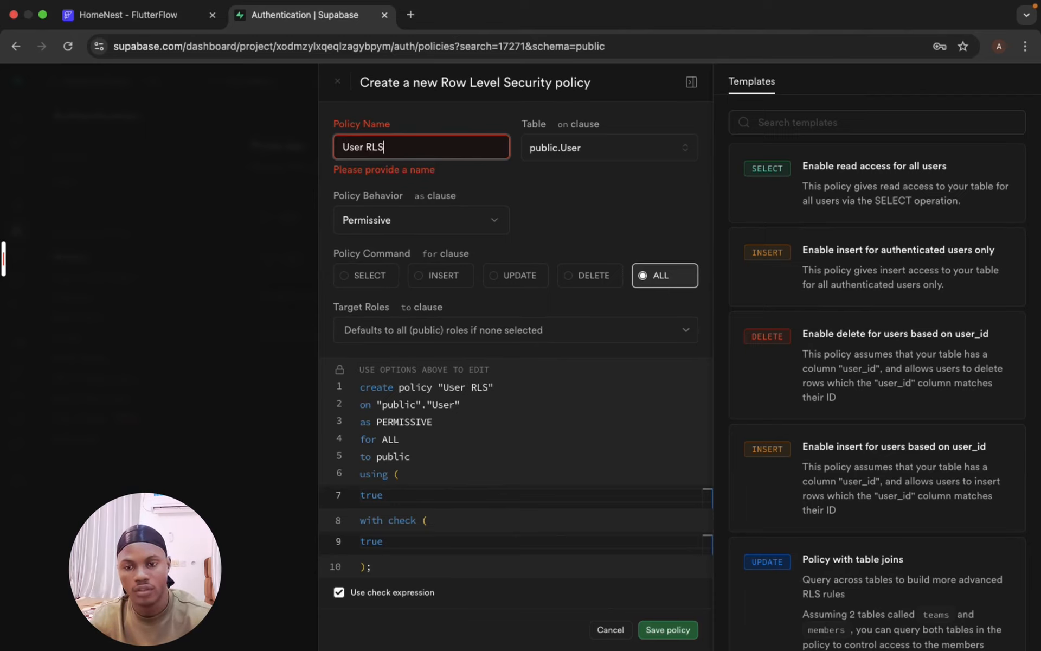
scroll(717, 632, "down", 7)
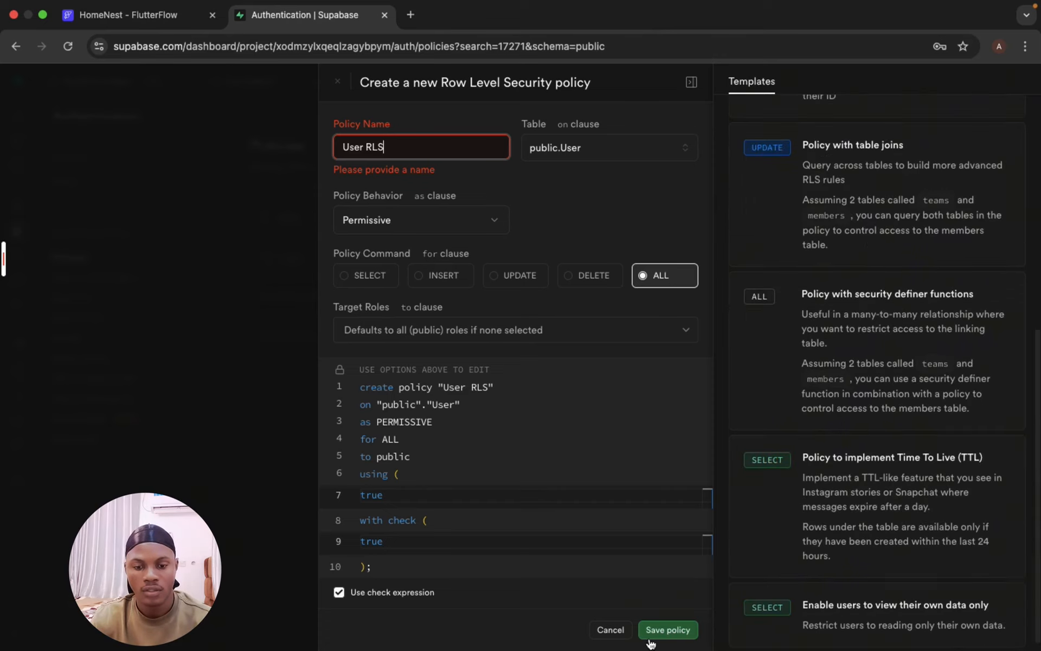
left_click(668, 630)
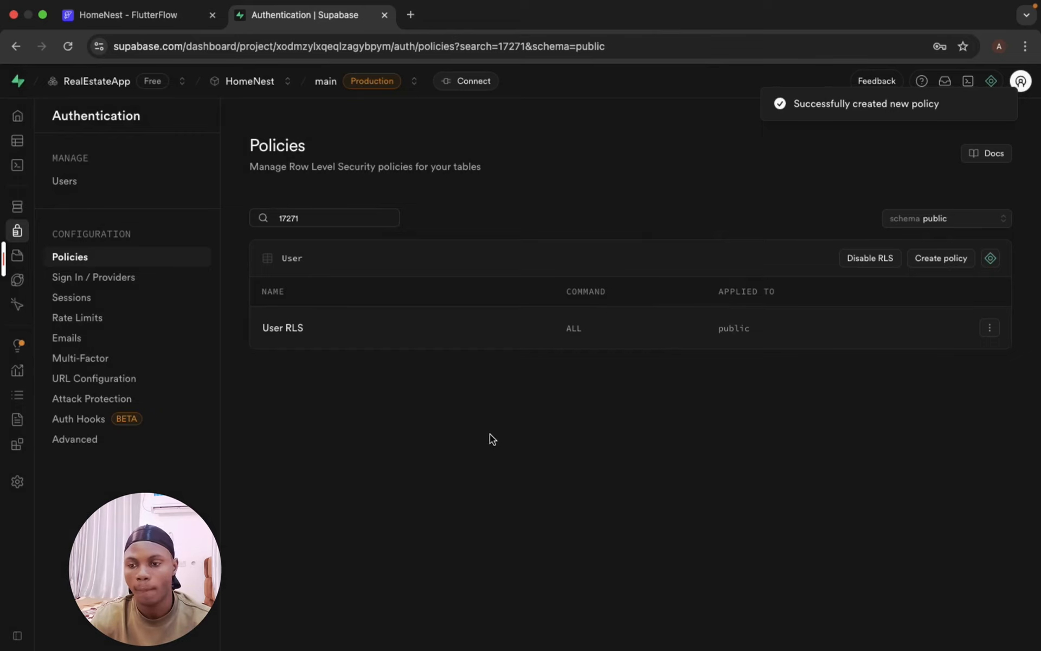
left_click(16, 142)
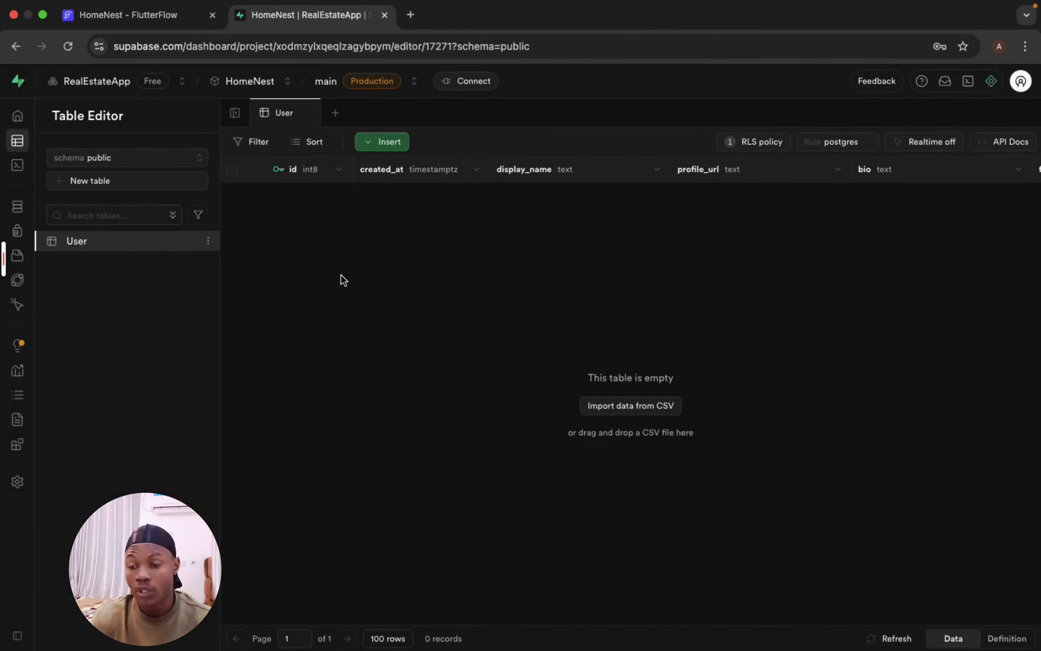
mouse_move(30, 320)
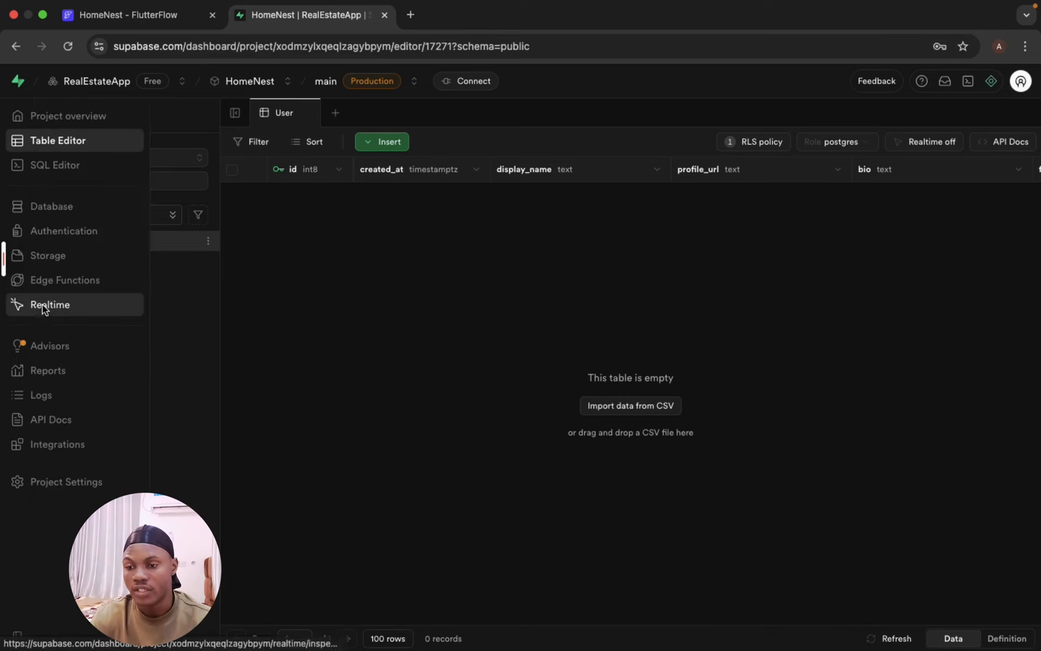
Create a public standard storage bucket named Images in the Supabase project.
left_click(77, 261)
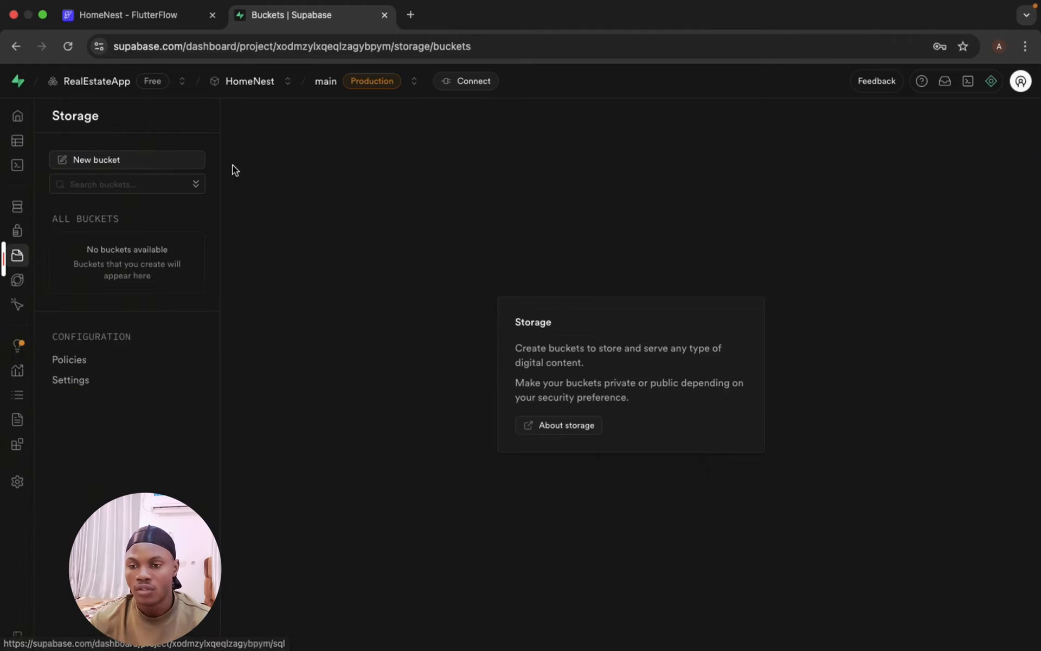
left_click(140, 160)
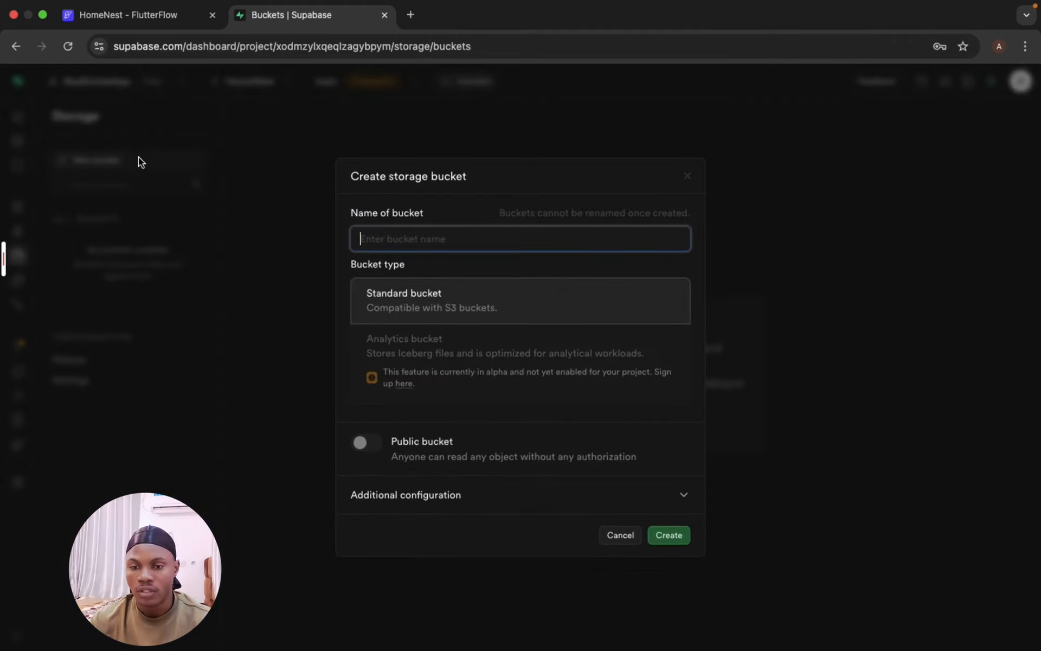
left_click(456, 232)
type("Images")
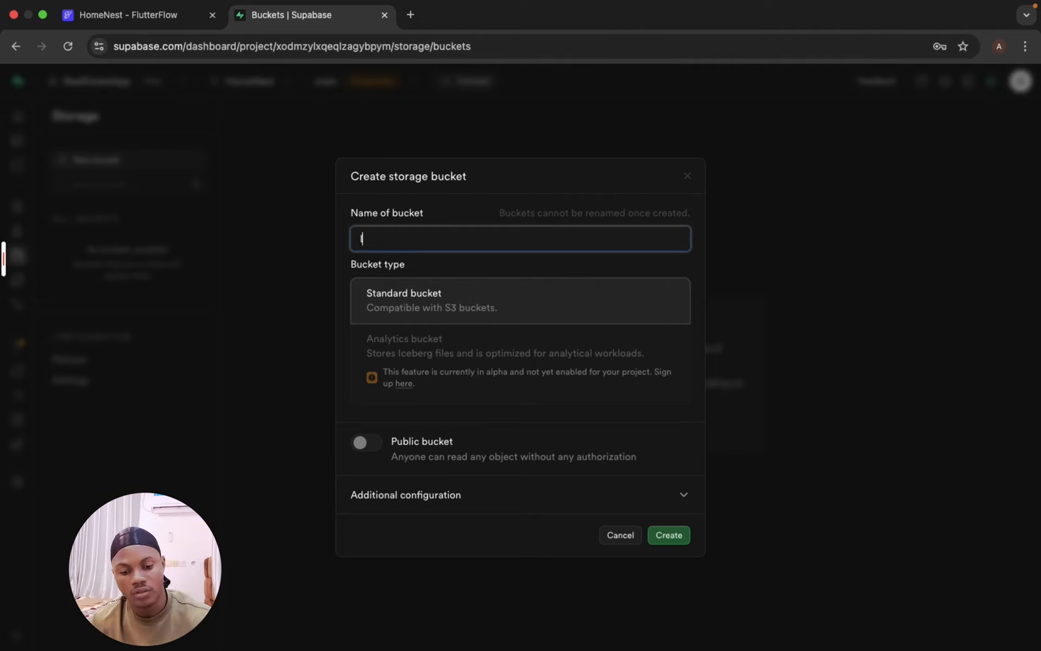
left_click(363, 443)
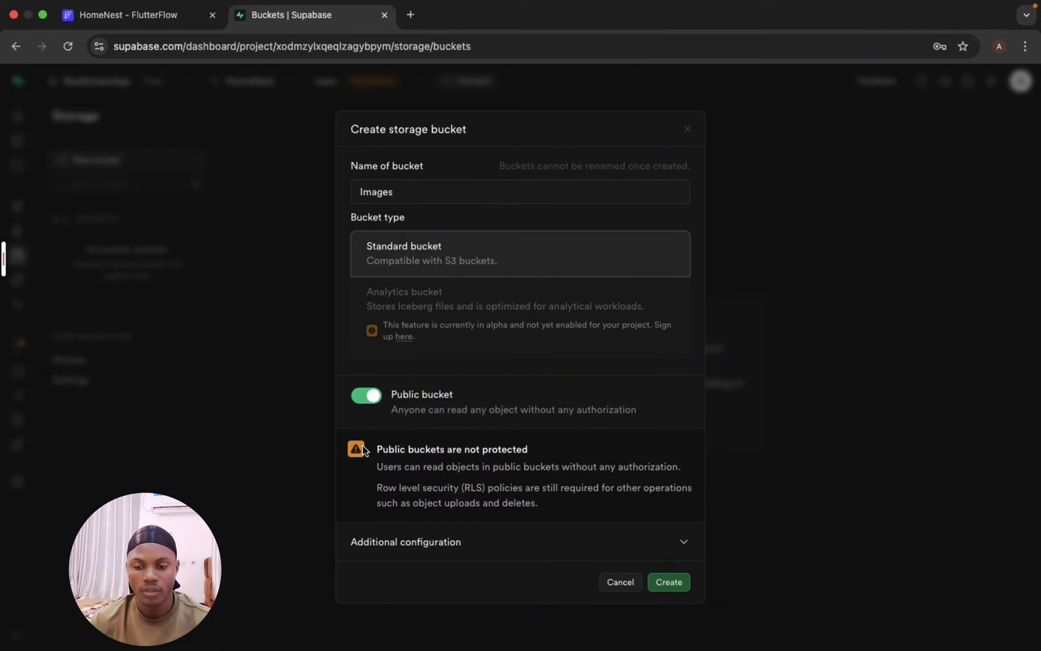
left_click(670, 584)
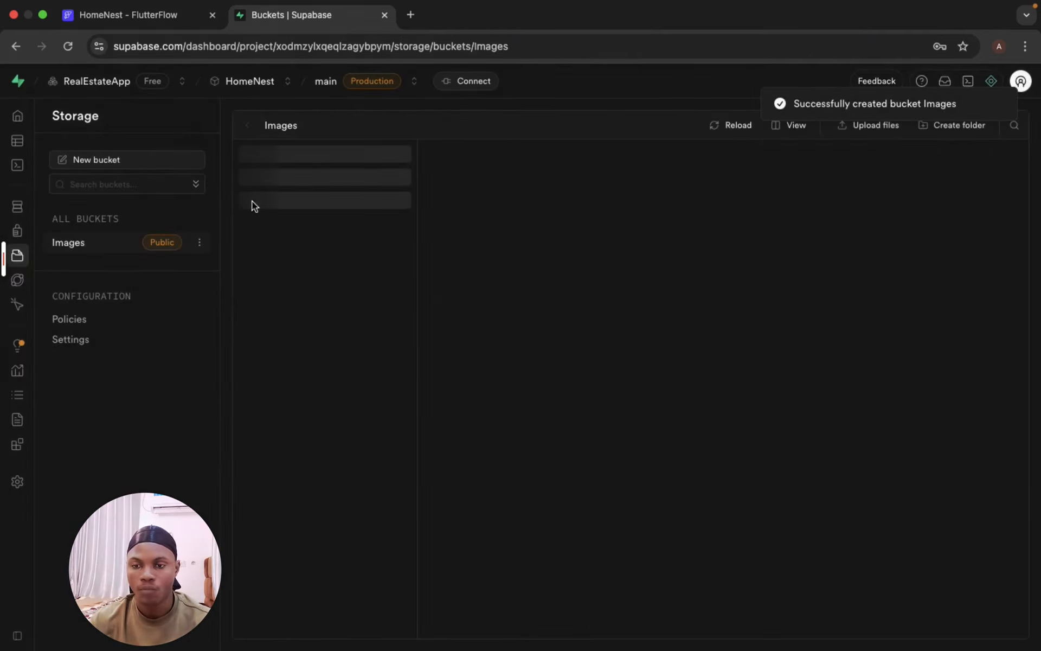
Create a folder named URL inside the Images bucket.
left_click(930, 126)
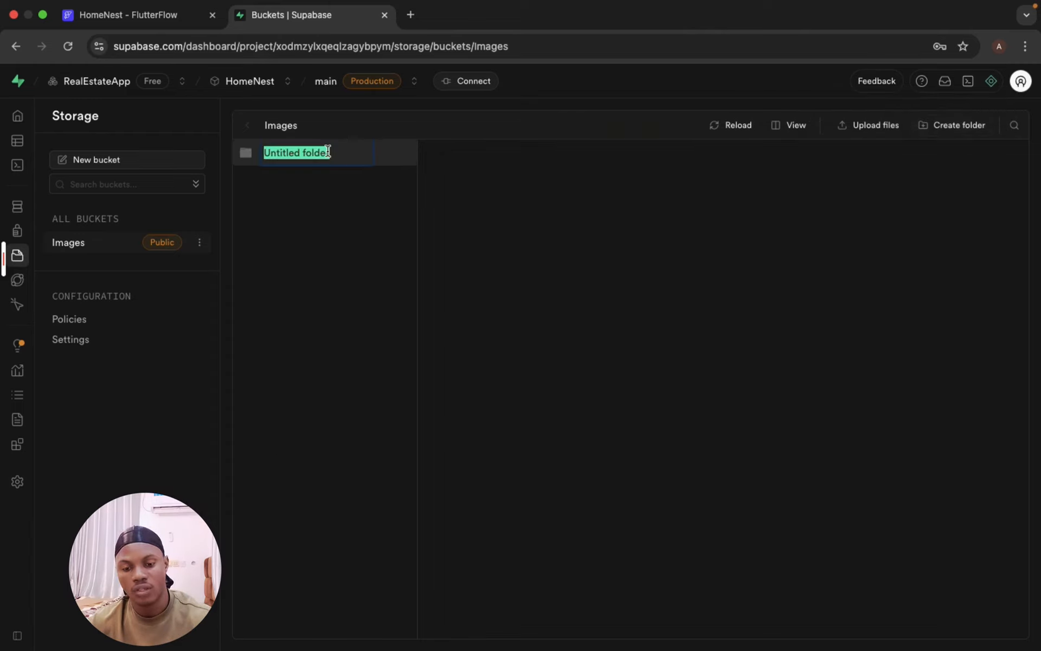
type("URL")
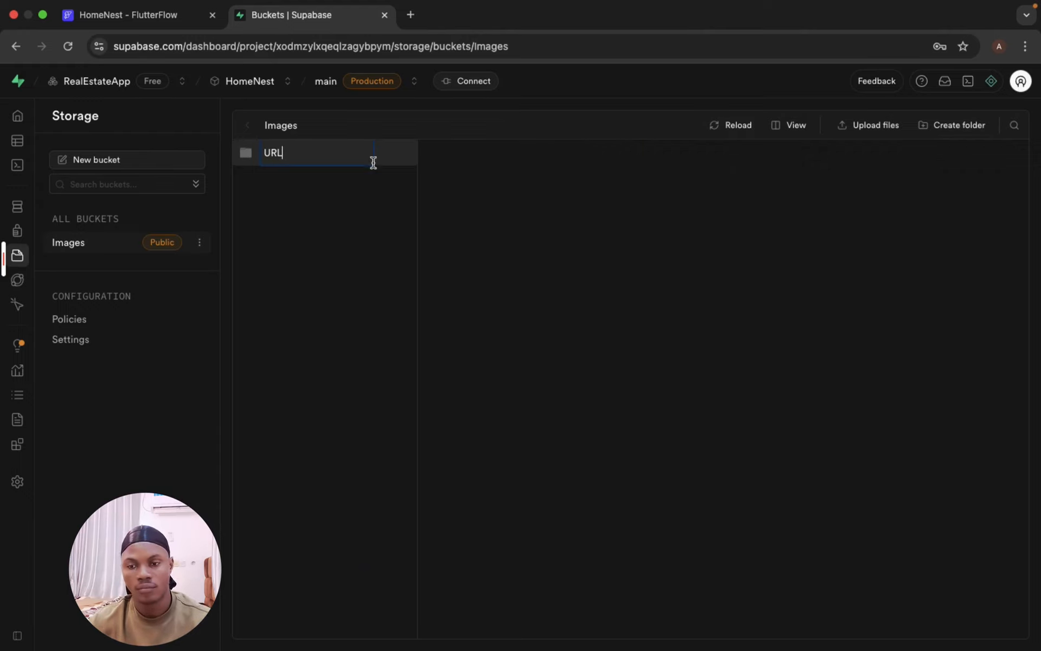
key("Return")
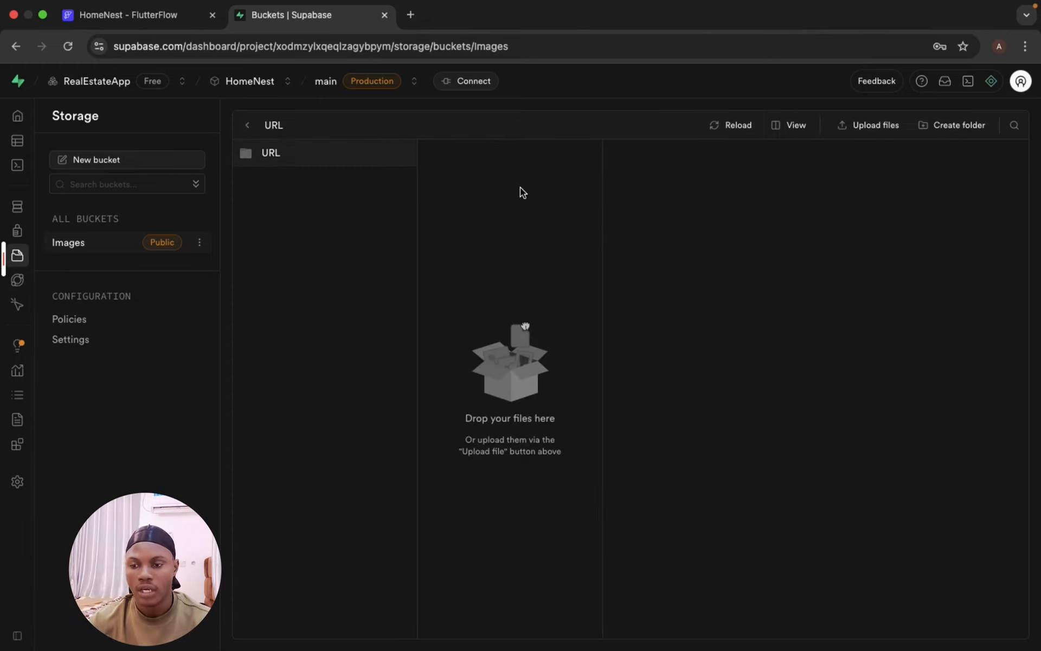
Start a storage policy from scratch for the Images bucket, allowing the SELECT, INSERT, UPDATE and DELETE operations.
left_click(110, 327)
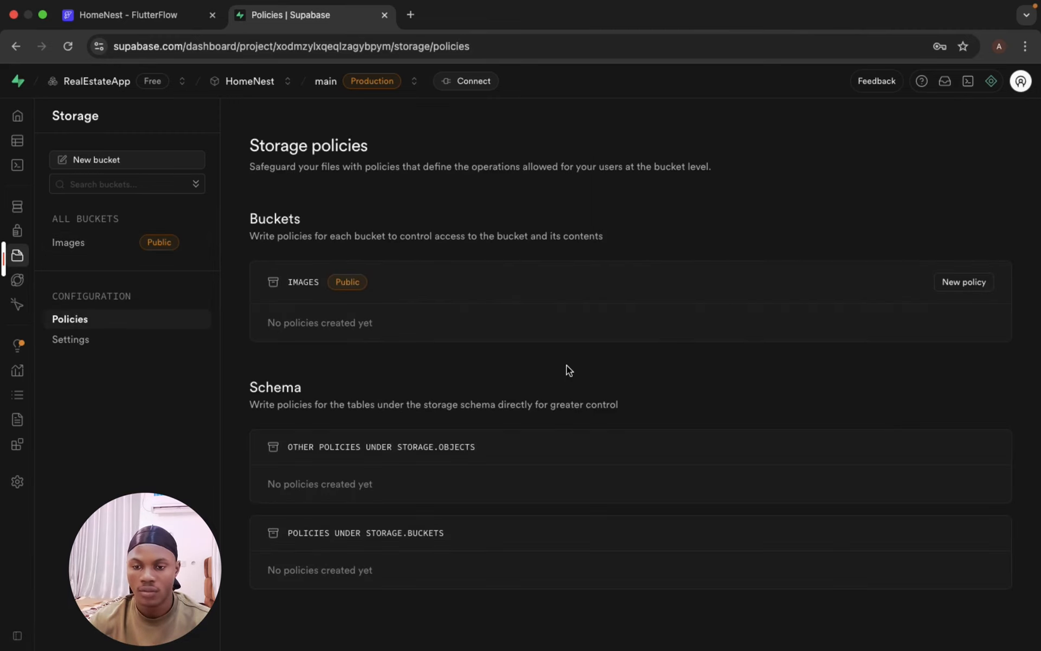
left_click(965, 284)
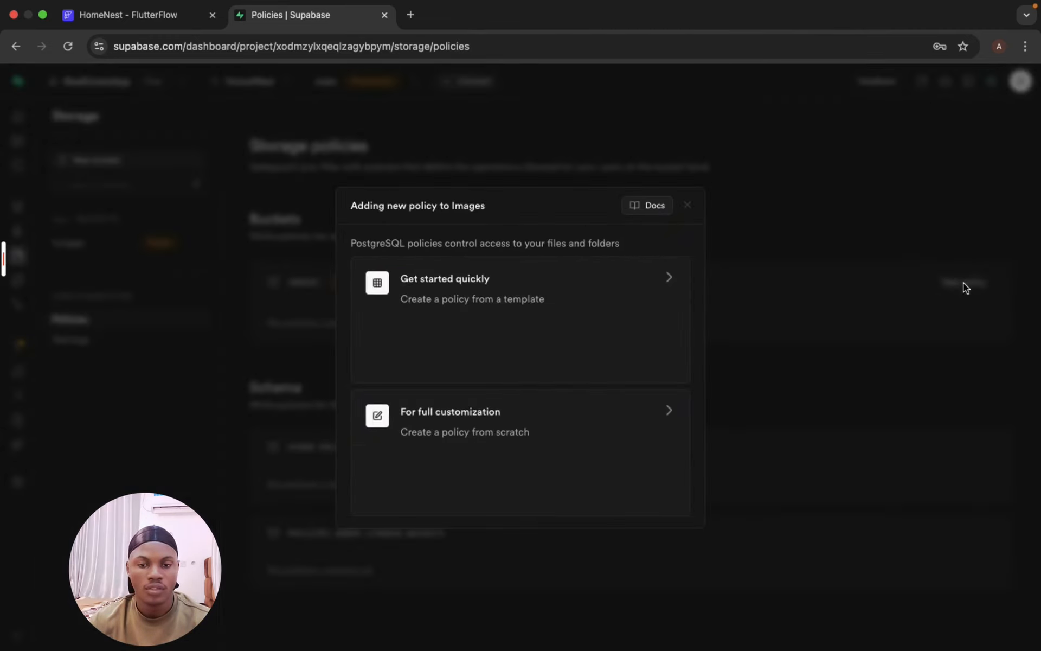
left_click(516, 458)
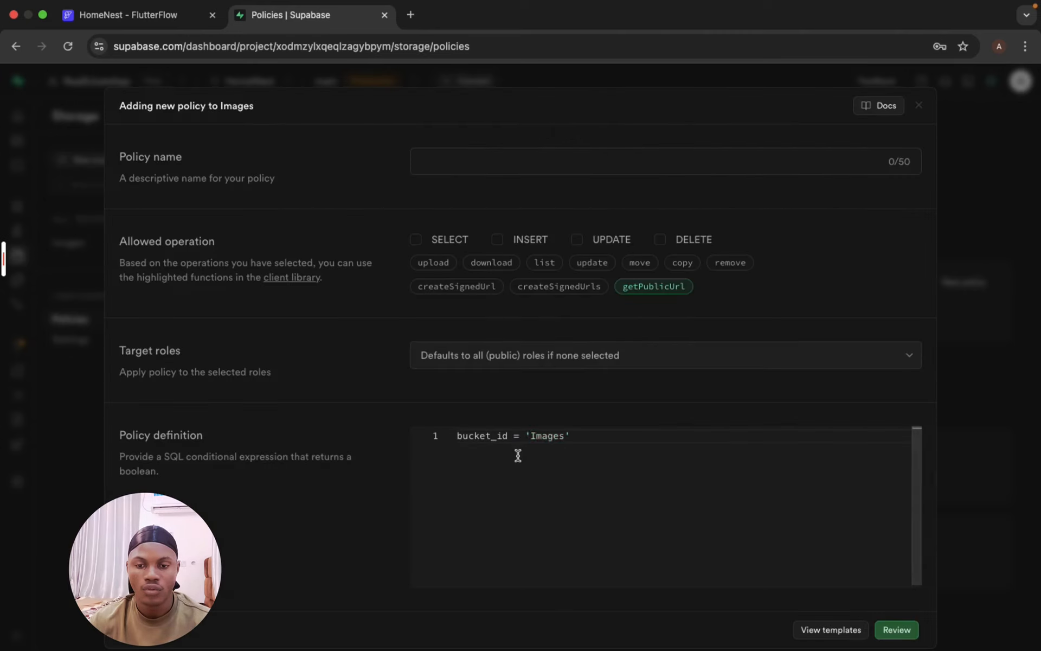
left_click(415, 240)
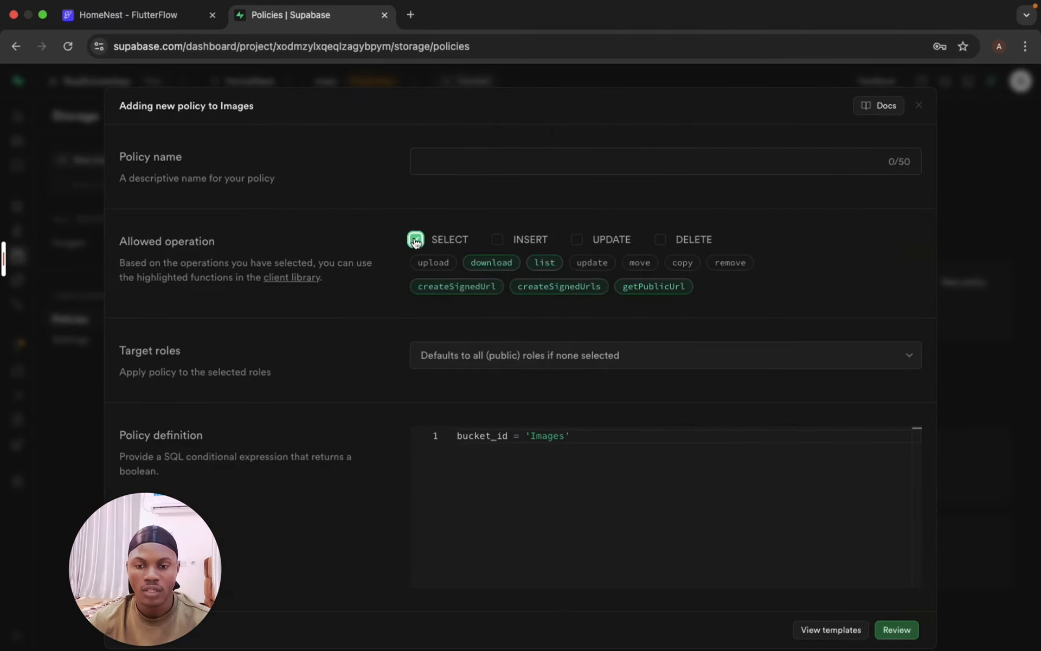
left_click(499, 242)
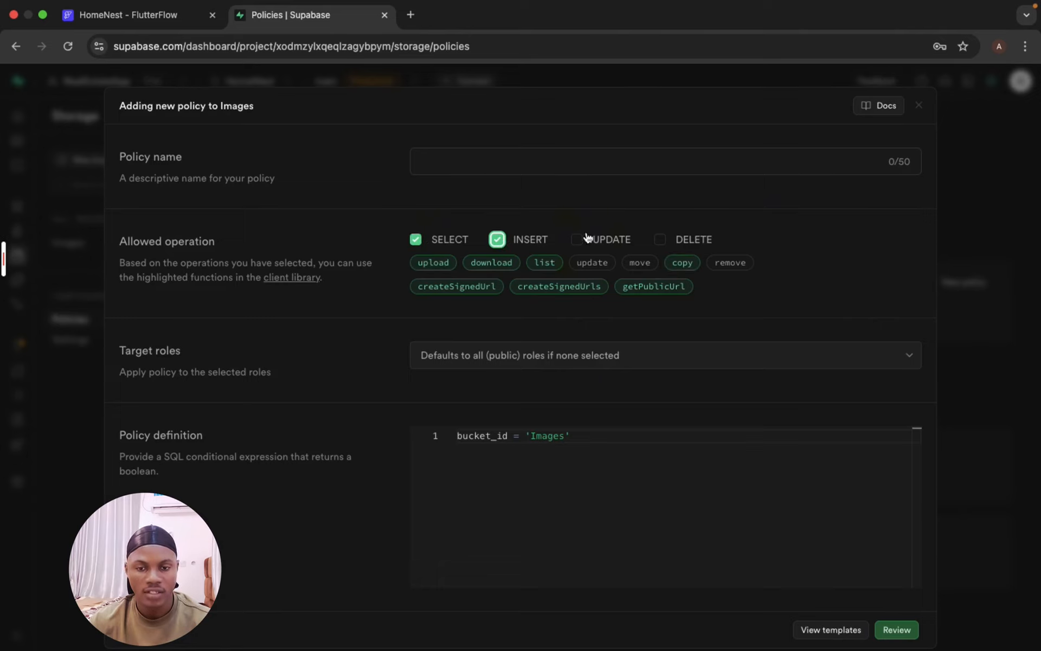
left_click(577, 240)
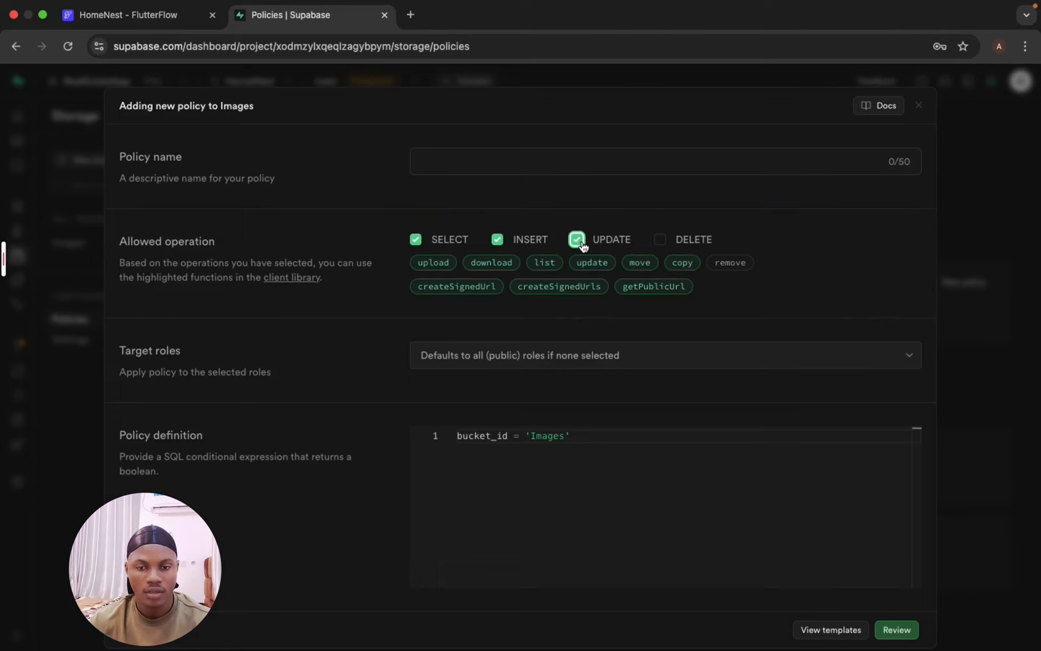
left_click(660, 240)
Name the storage policy Images Policy, review and save it, and return to the Images bucket.
left_click(613, 156)
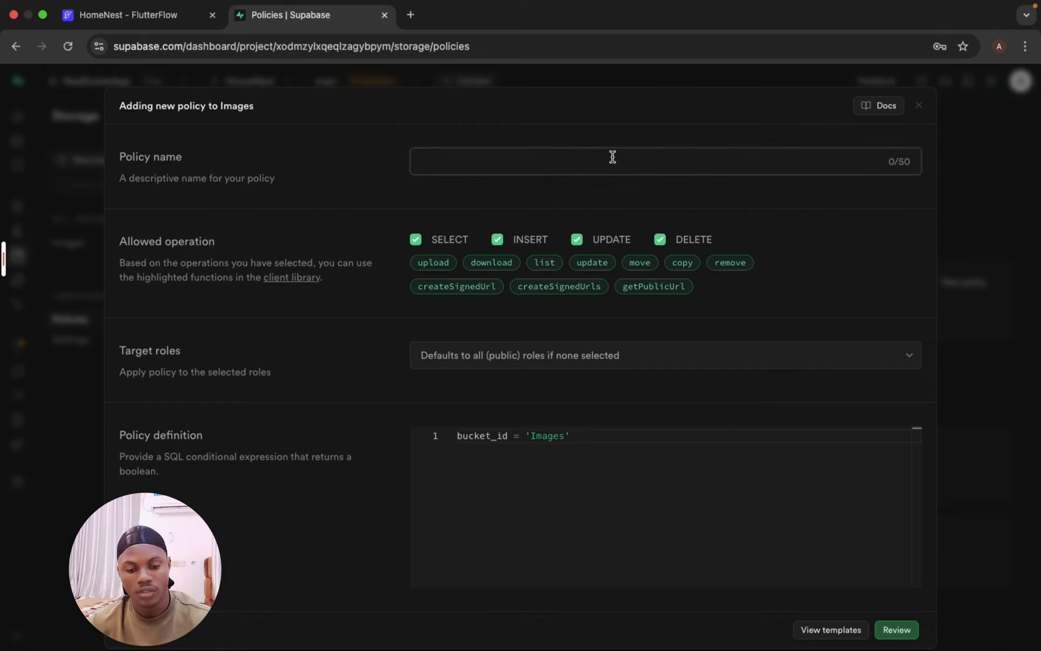
type("IMAG")
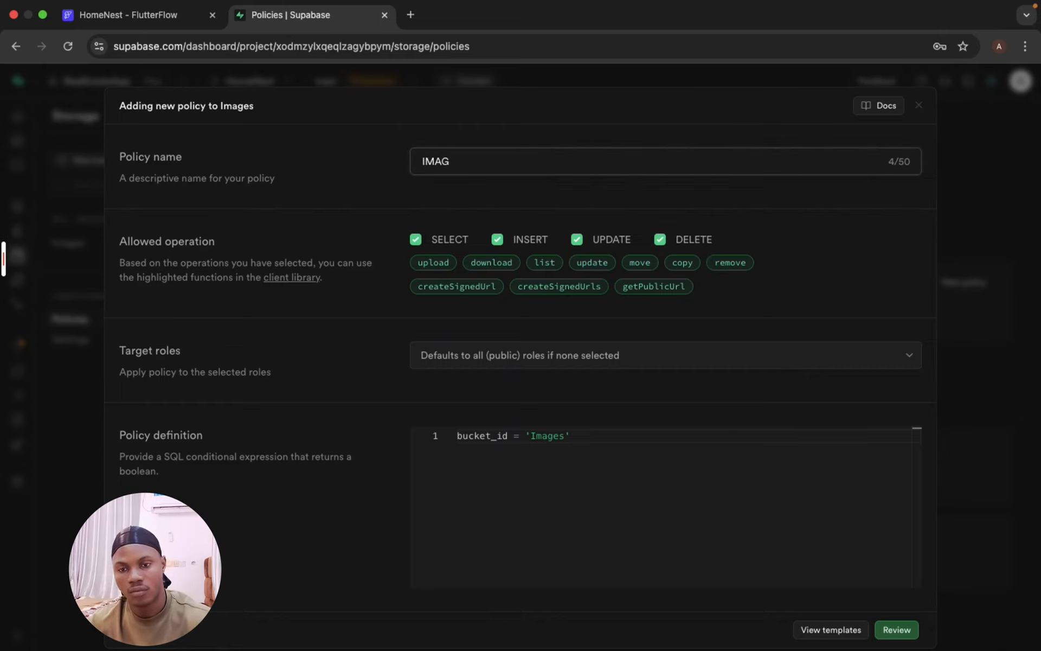
double_click(435, 168)
key("BackSpace")
type("Imag")
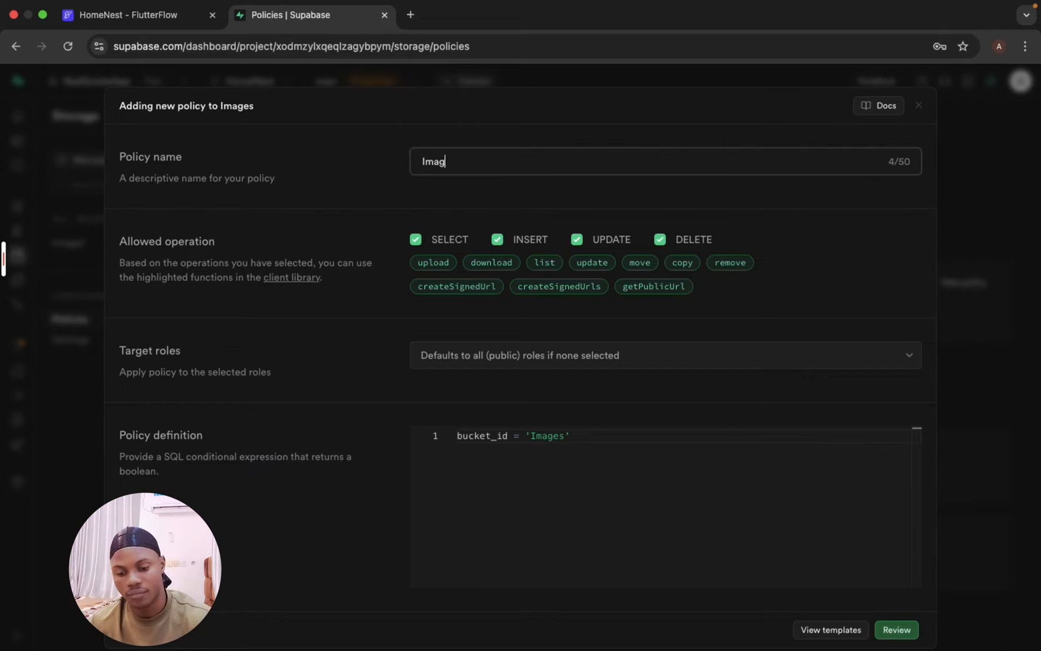
type("es Po")
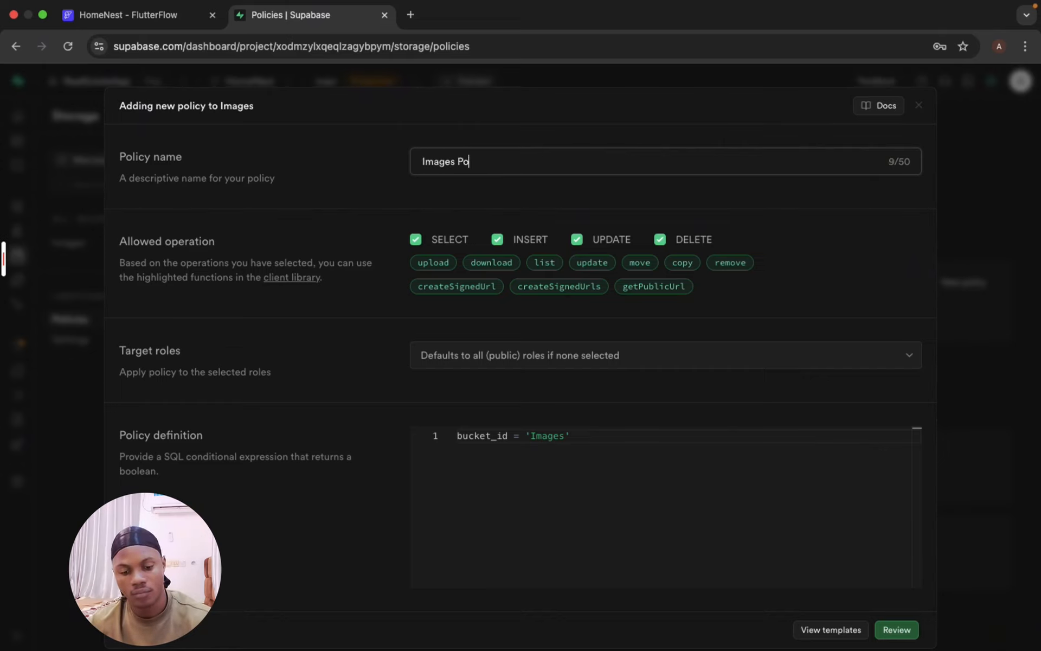
type("licy")
scroll(467, 347, "down", 1)
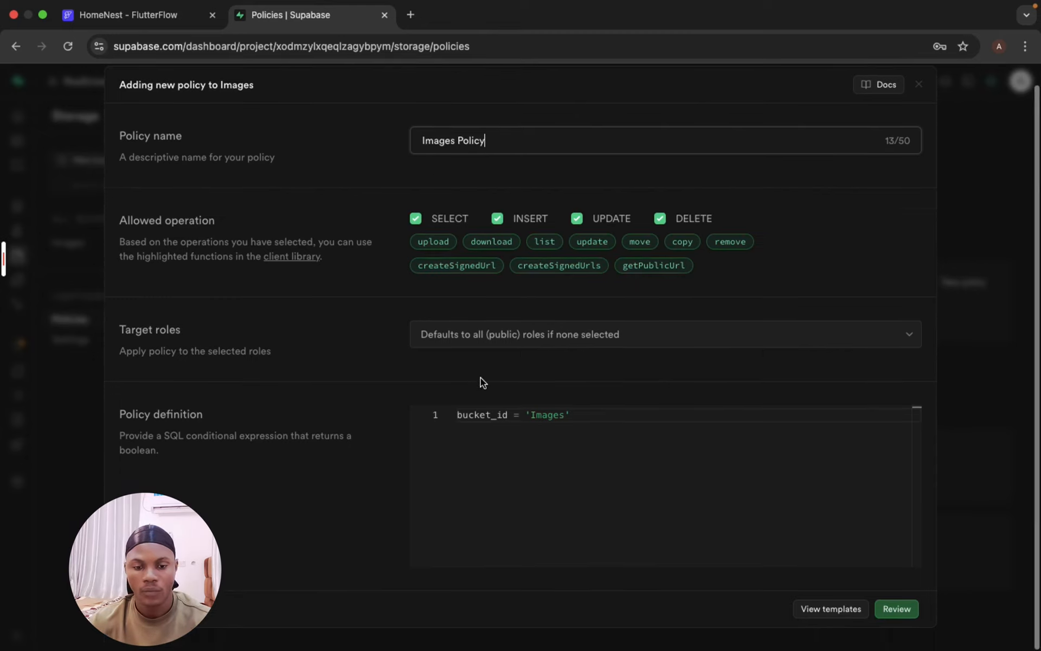
left_click(899, 609)
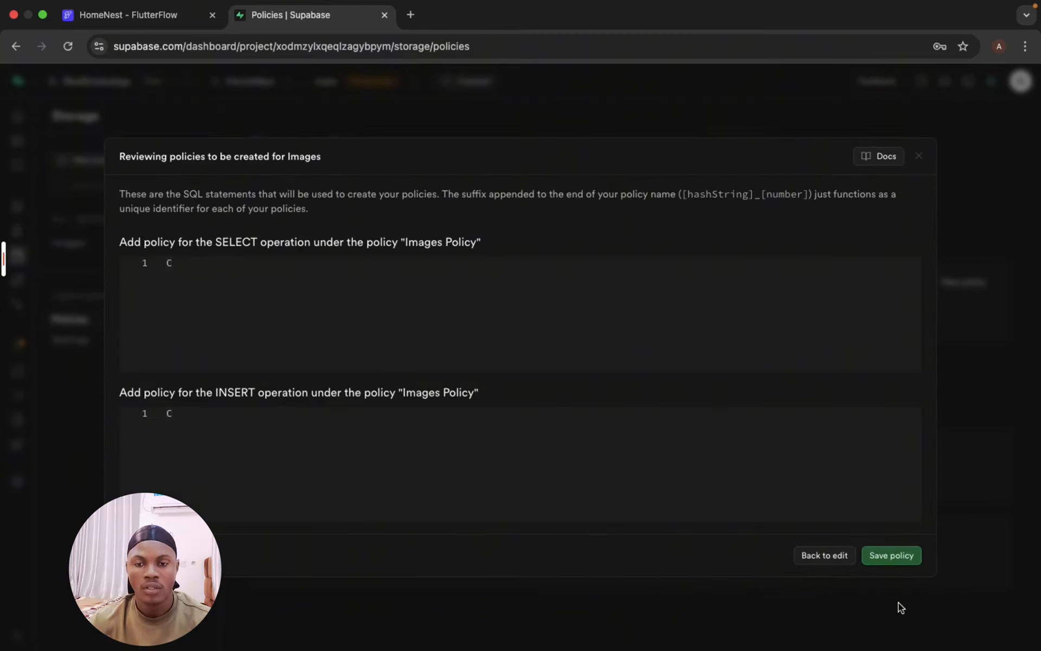
left_click(892, 559)
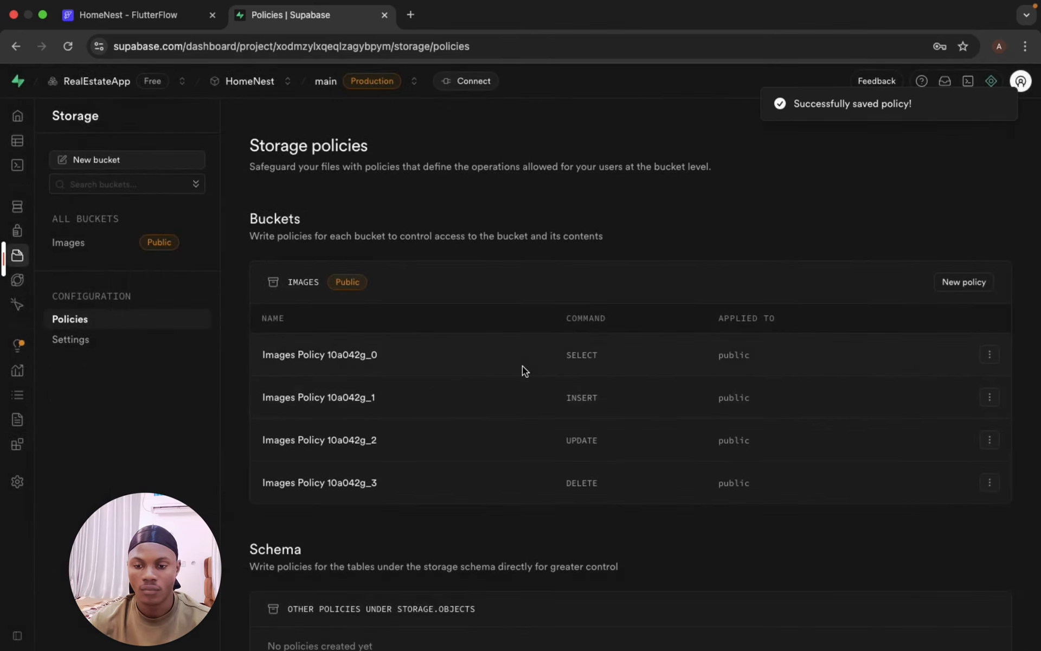
scroll(522, 368, "down", 2)
scroll(522, 367, "up", 2)
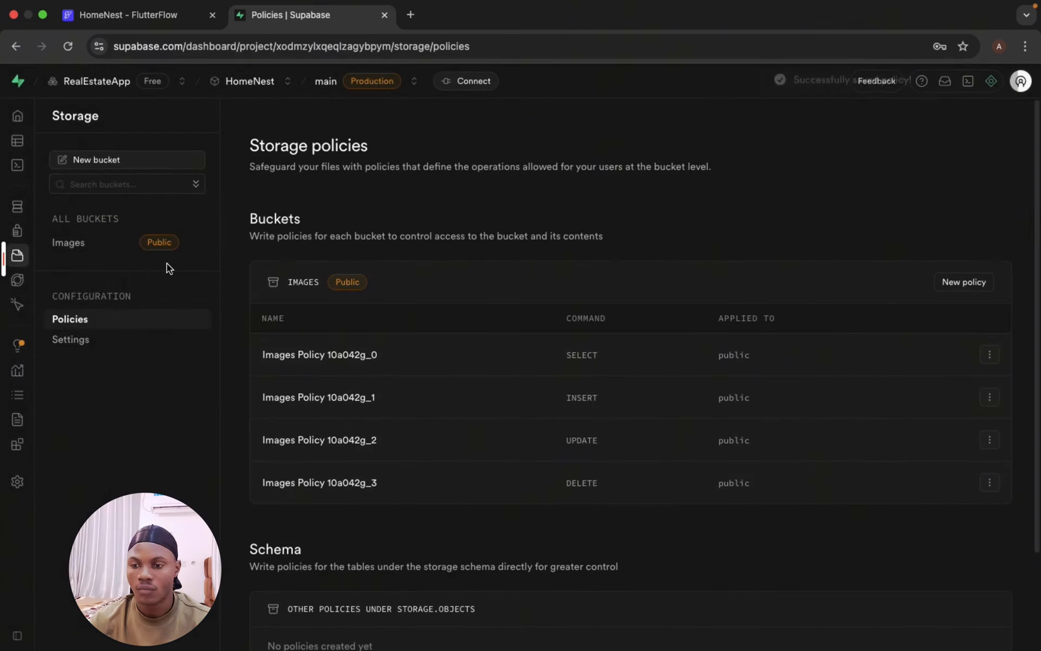
left_click(99, 247)
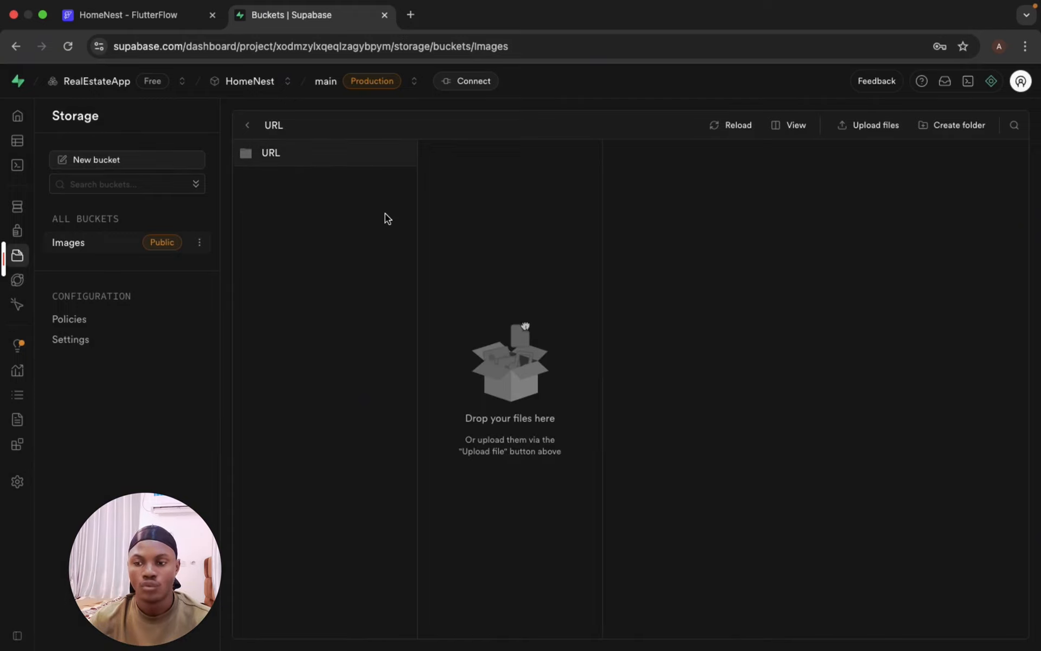
Switch to FlutterFlow and fetch the Supabase schema in the app's Supabase integration settings, checking the User table's fields.
left_click(116, 15)
left_click(434, 262)
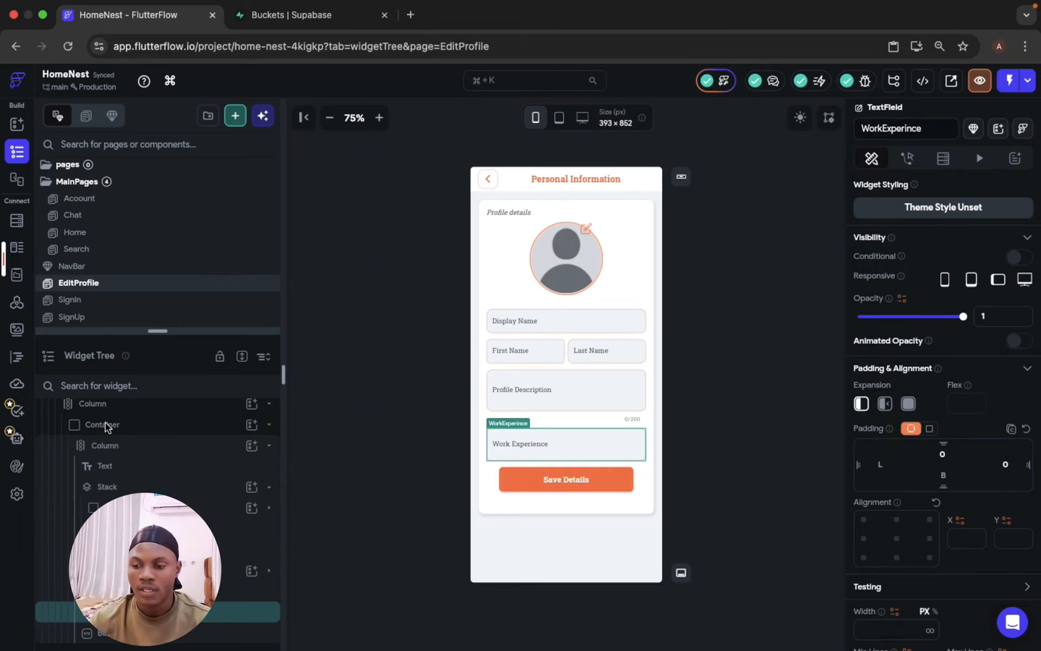
left_click(17, 502)
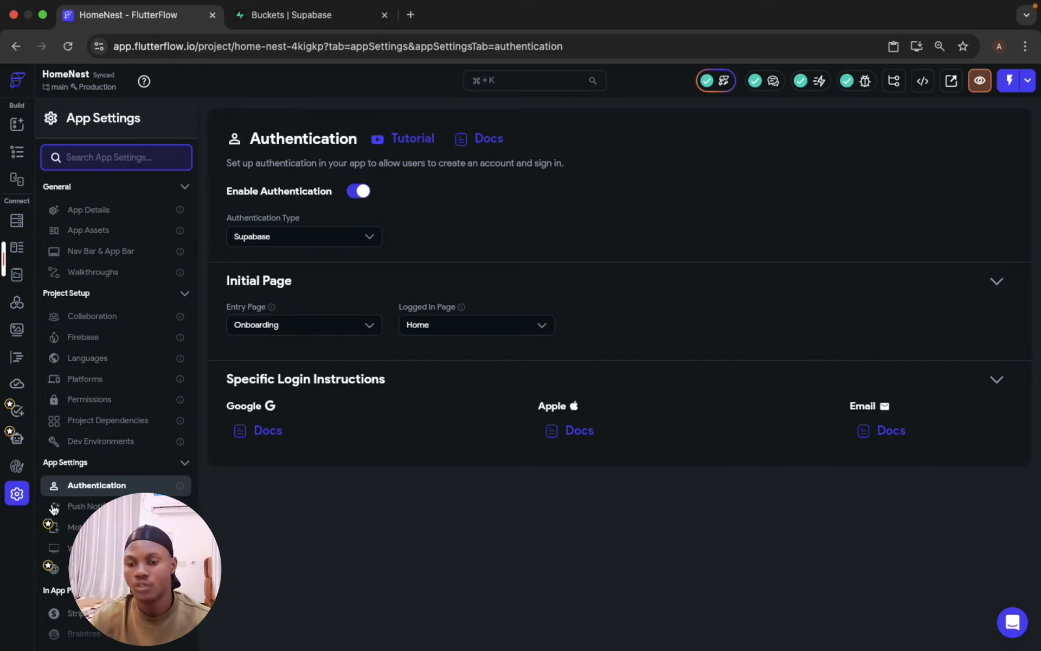
scroll(117, 407, "down", 3)
left_click(54, 567)
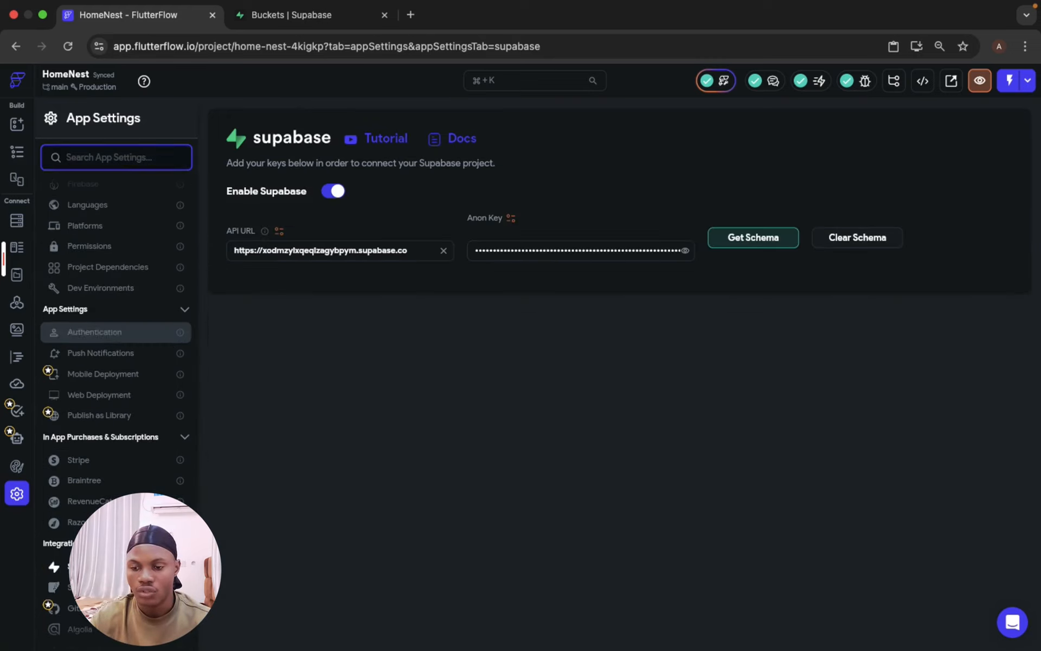
left_click(780, 242)
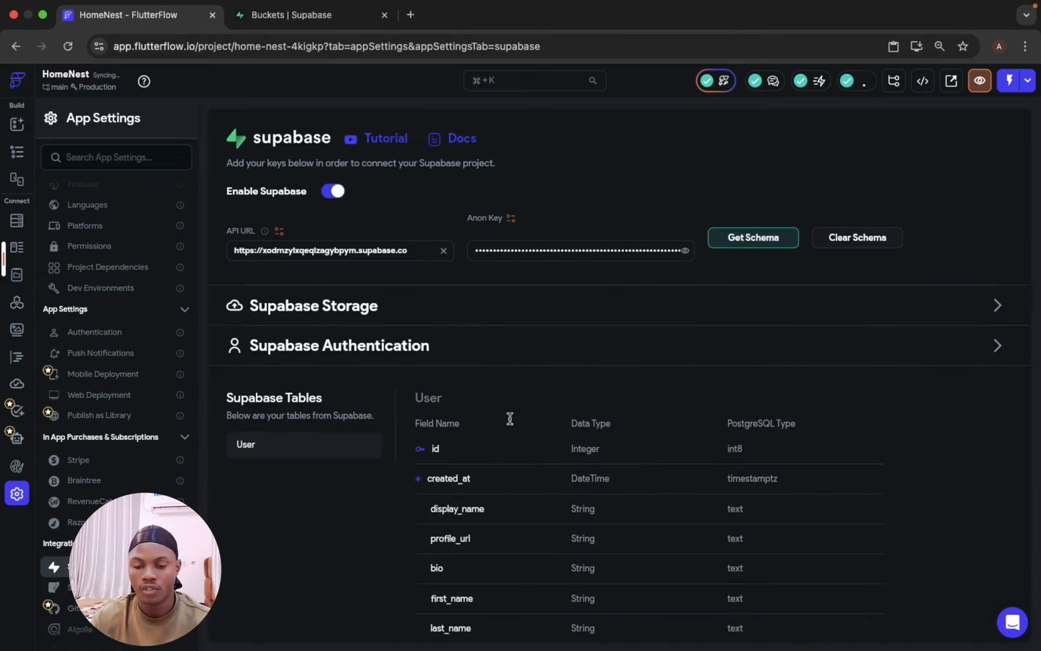
scroll(520, 486, "down", 2)
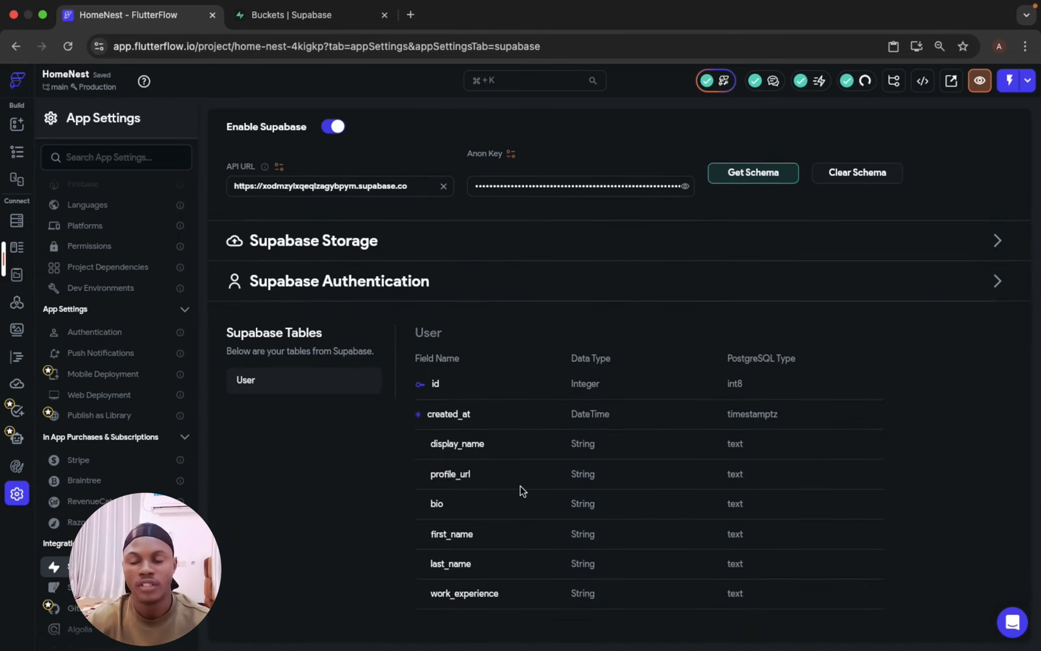
Open the SignUp page and bring up the Action Flow Editor for its Sign Up button.
left_click(18, 153)
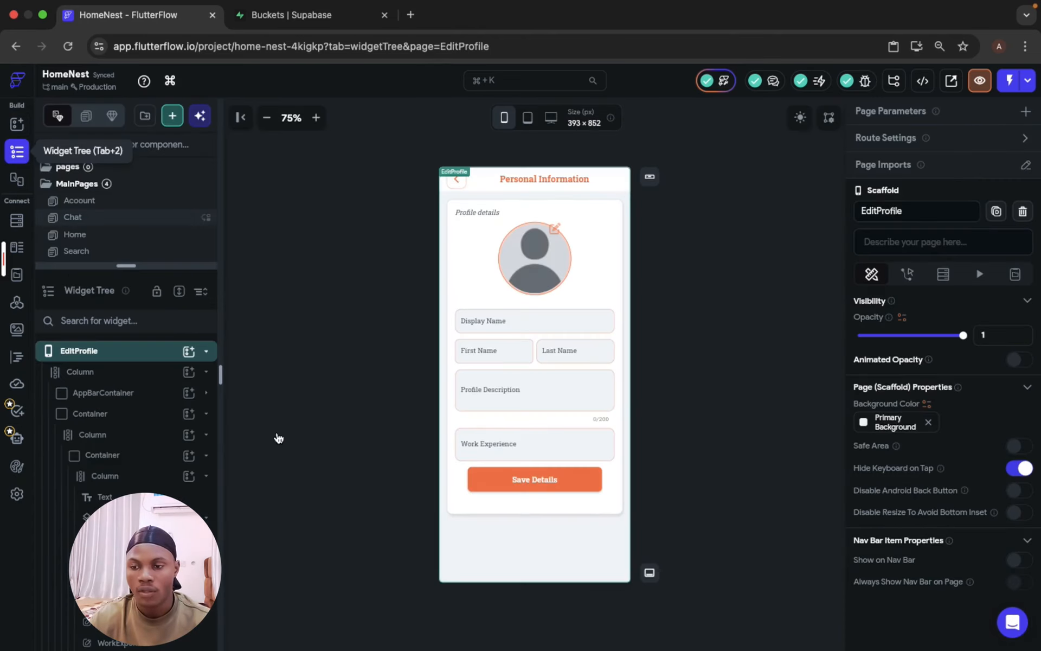
left_click(138, 203)
scroll(134, 233, "down", 2)
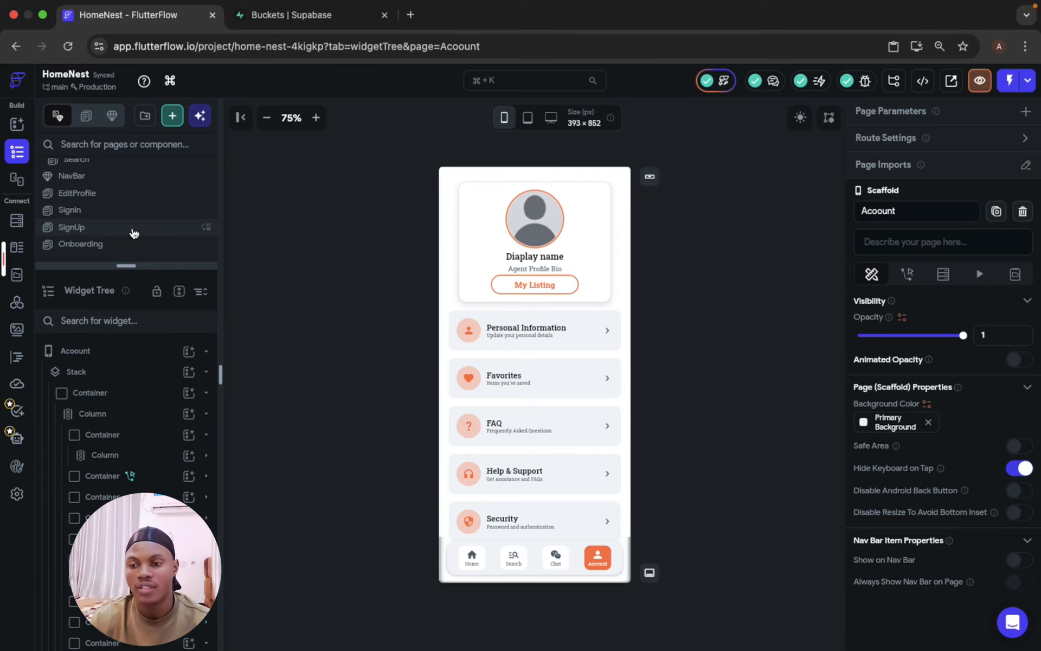
left_click(134, 228)
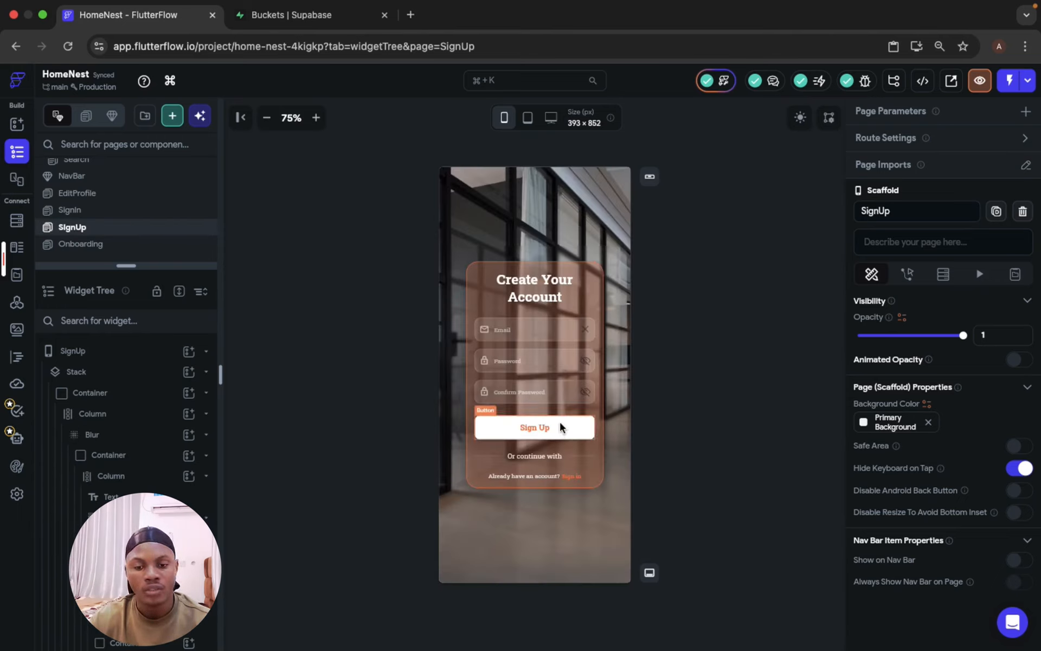
left_click(559, 427)
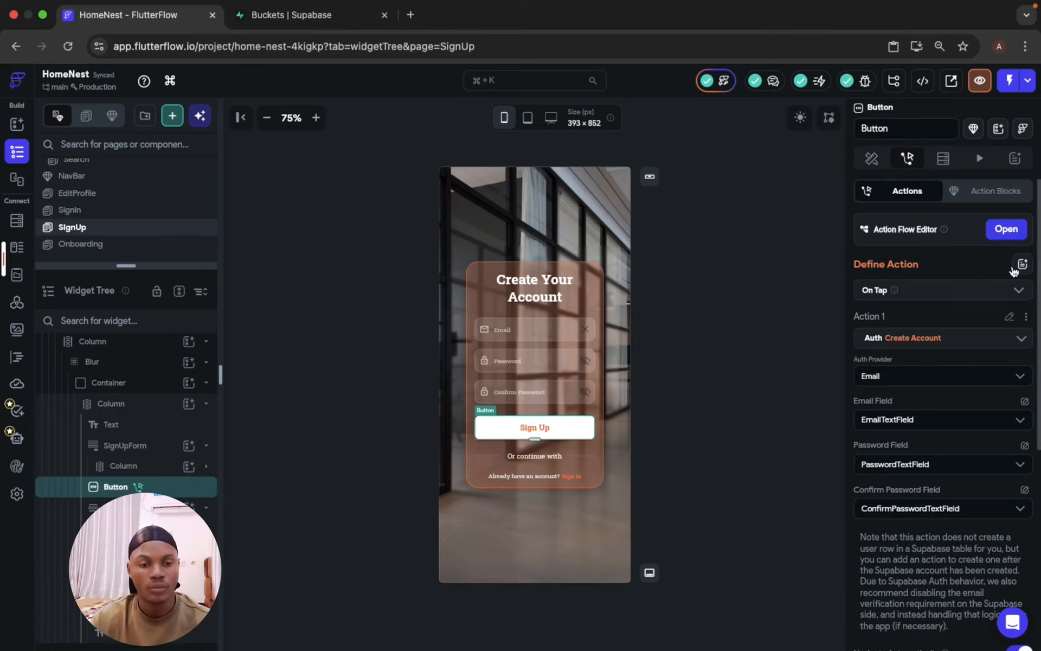
left_click(1007, 228)
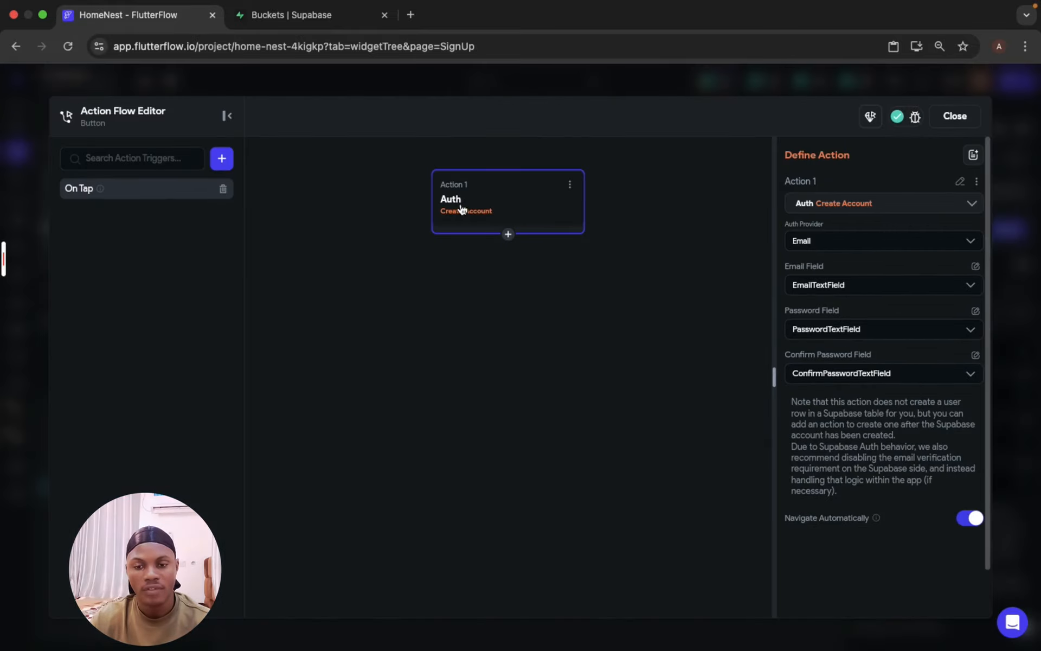
Add a Supabase Insert Row action on the User table after Create Account, with id as a field to set.
left_click(508, 234)
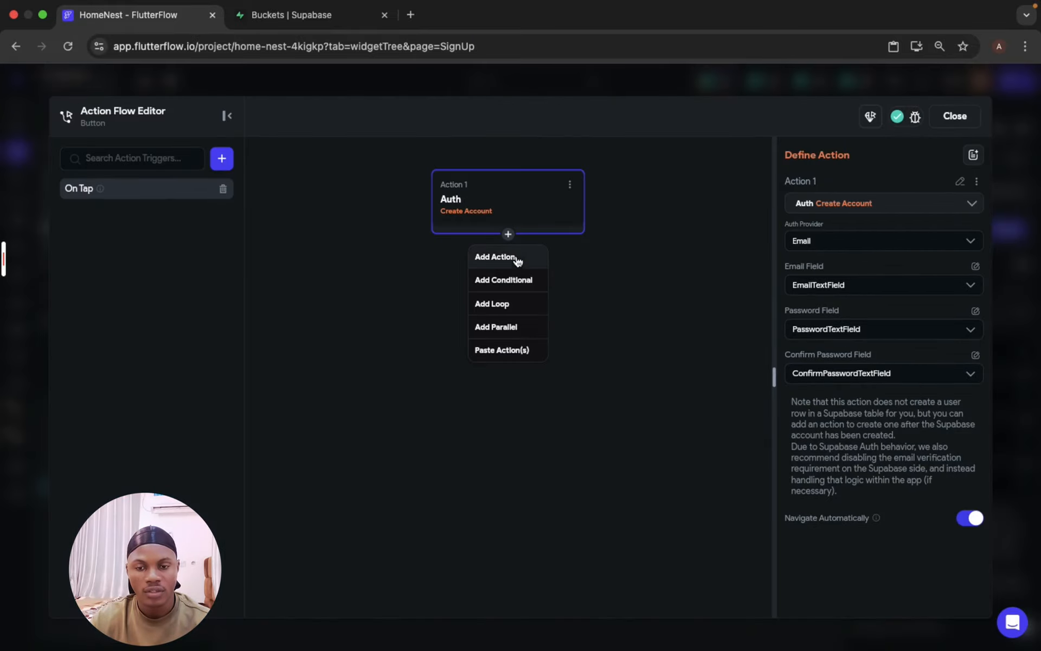
left_click(516, 257)
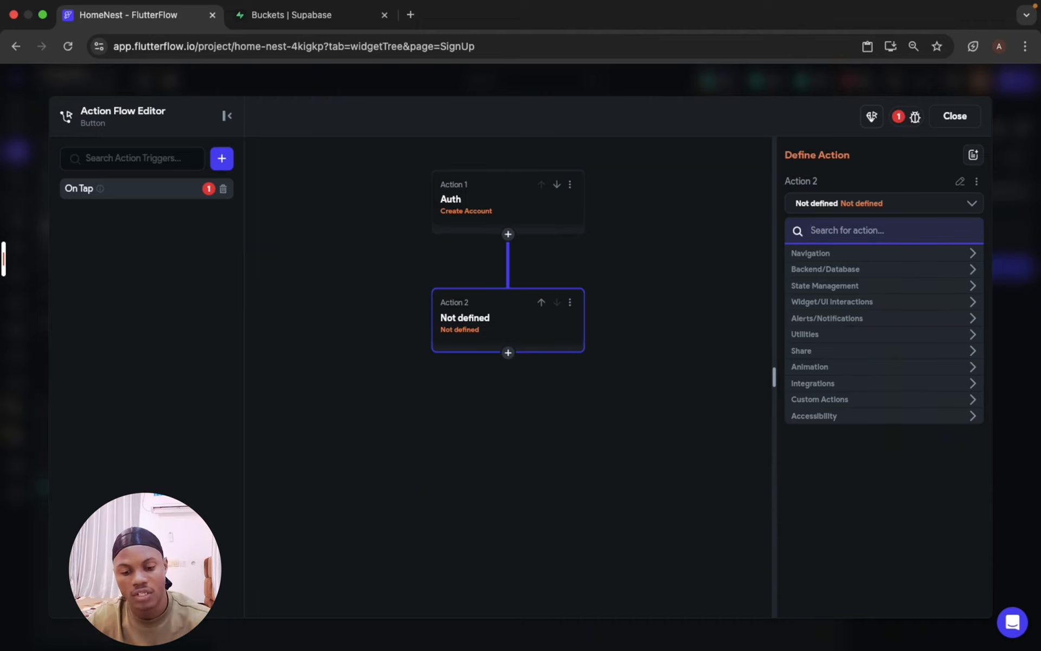
type("inser")
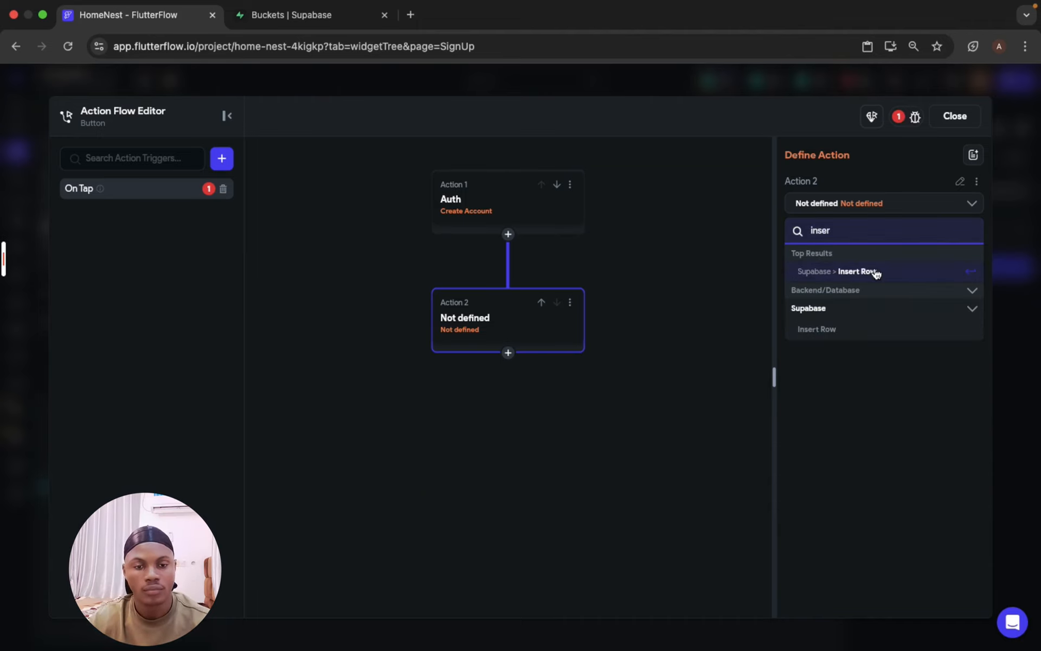
left_click(877, 272)
left_click(875, 280)
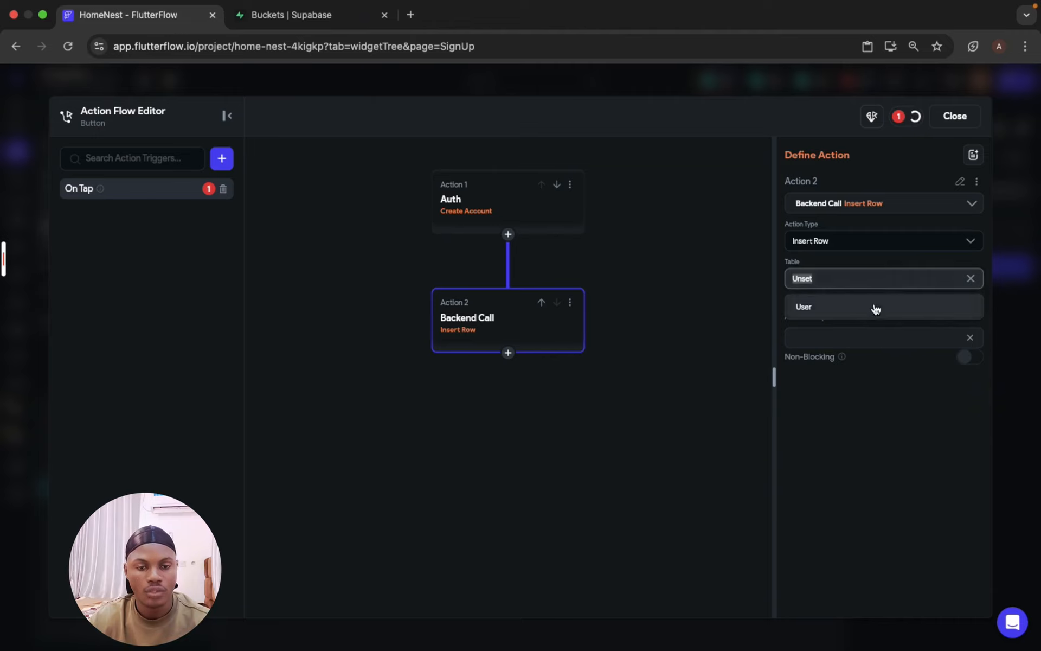
left_click(875, 308)
left_click(842, 332)
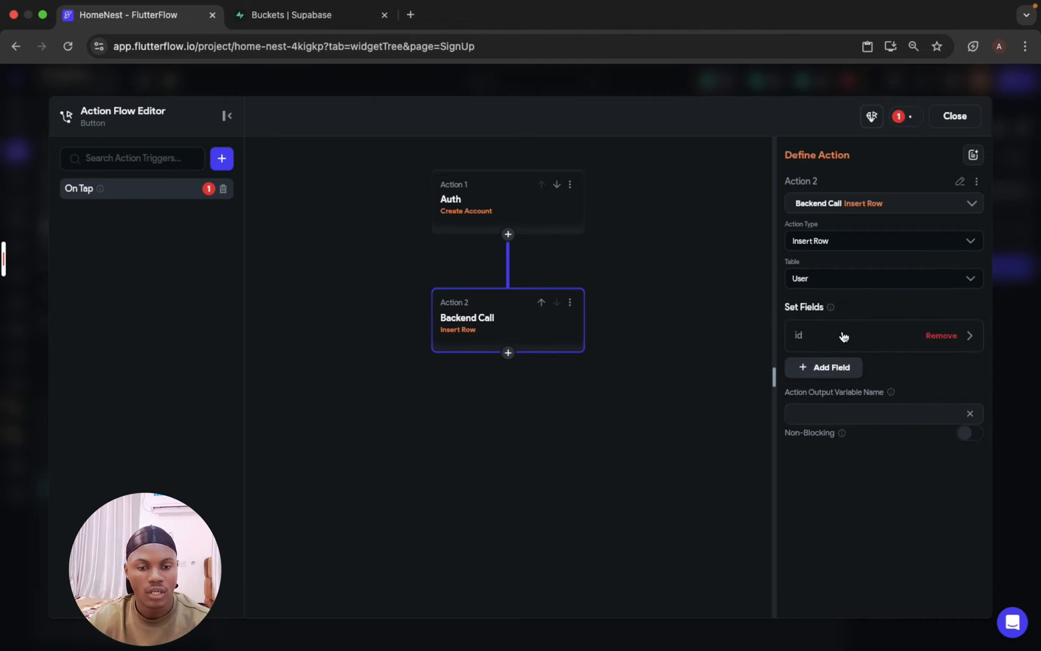
Try to set the id field's value from the Authenticated User variables.
left_click(844, 336)
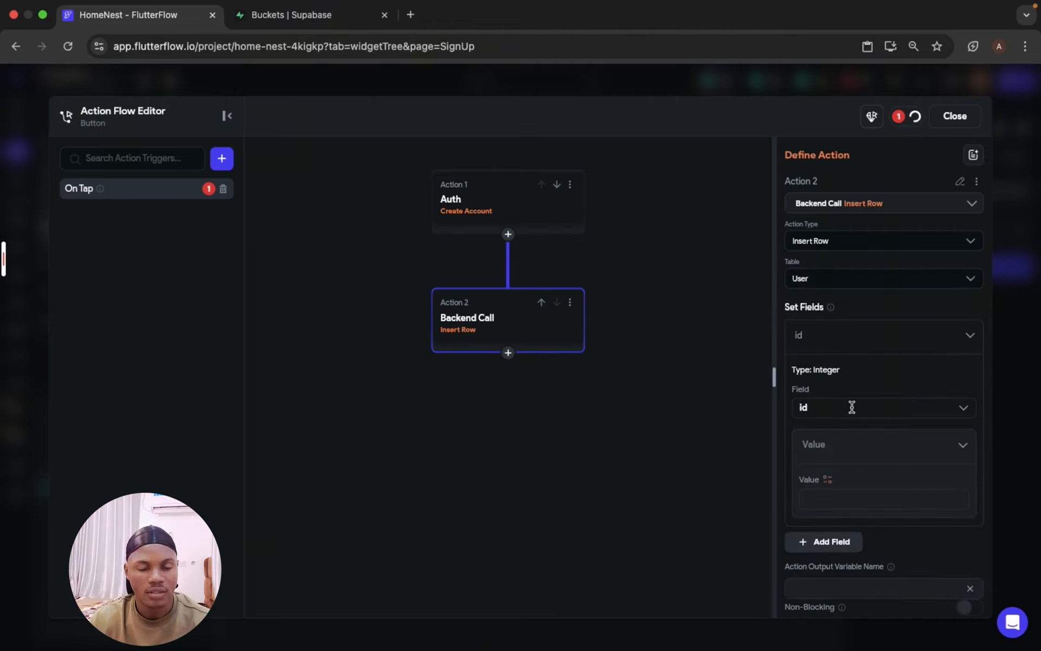
scroll(851, 407, "down", 3)
left_click(829, 334)
left_click(657, 455)
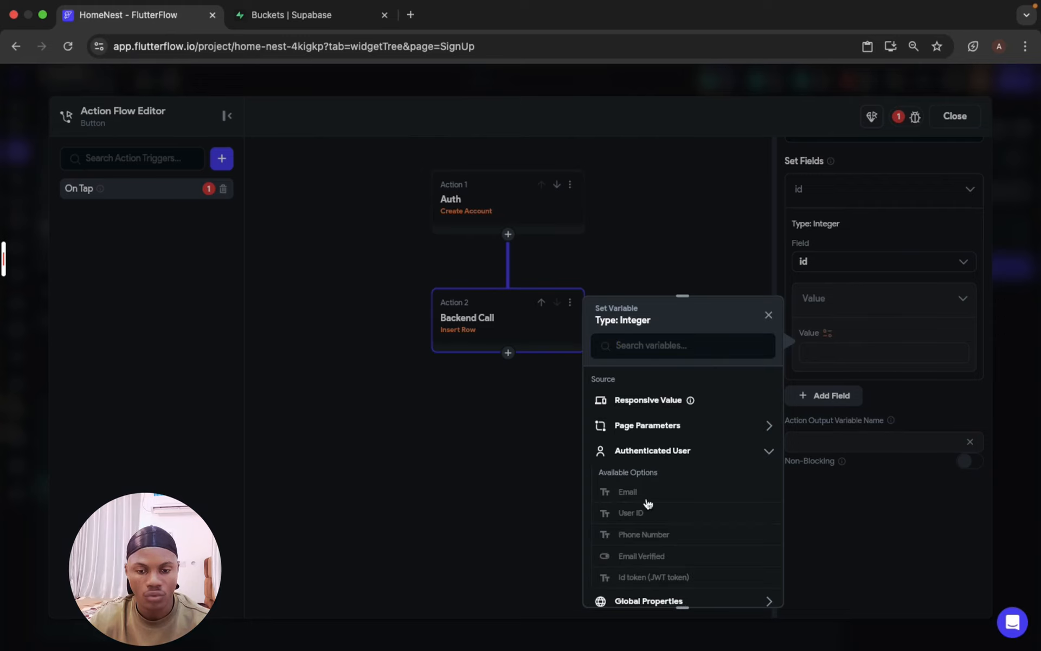
left_click(841, 282)
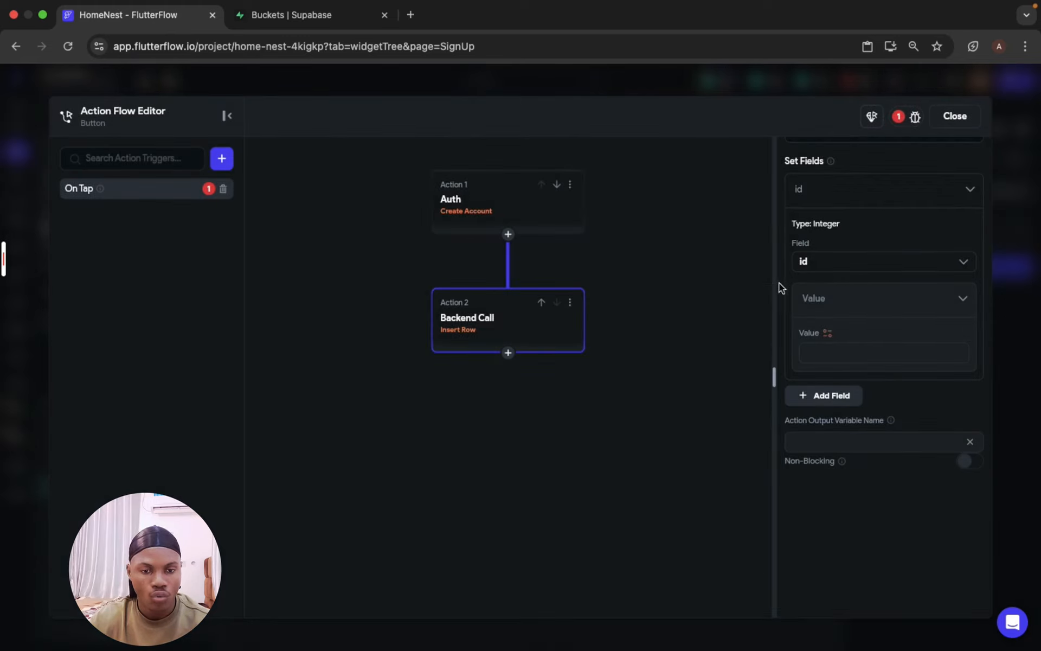
left_click(827, 333)
left_click_drag(682, 295, 667, 169)
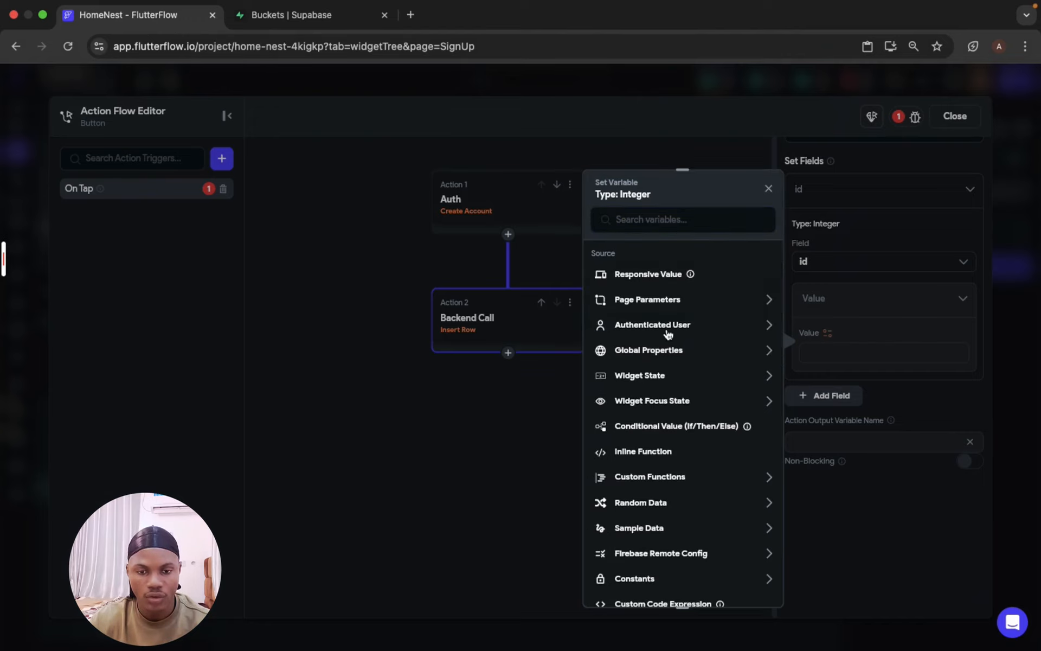
left_click(664, 327)
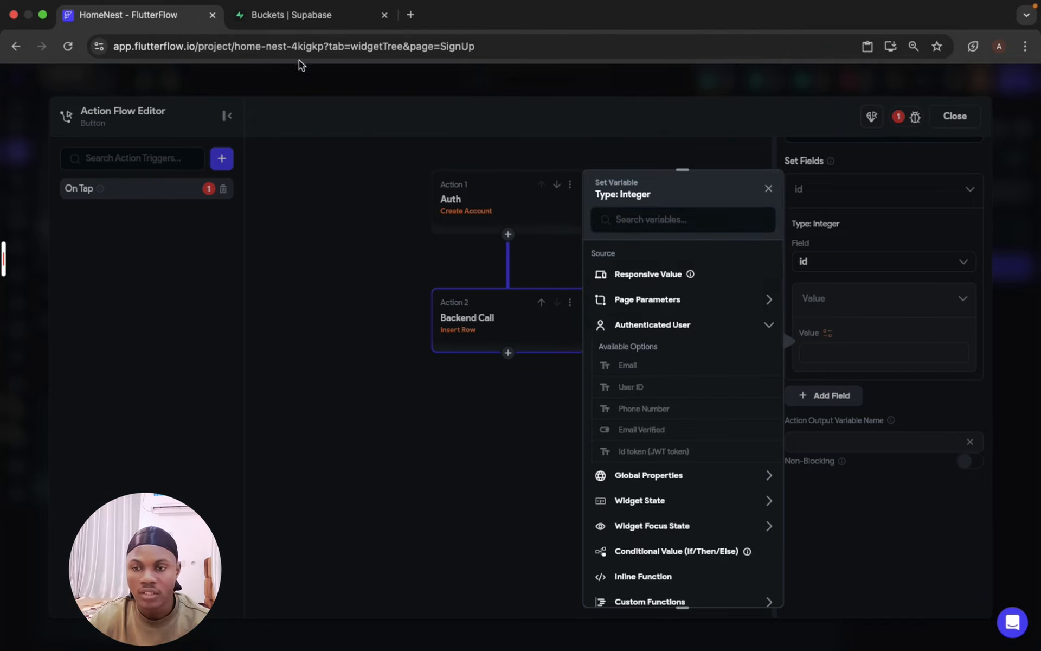
Switch to Supabase and delete the id column from the User table.
left_click(286, 15)
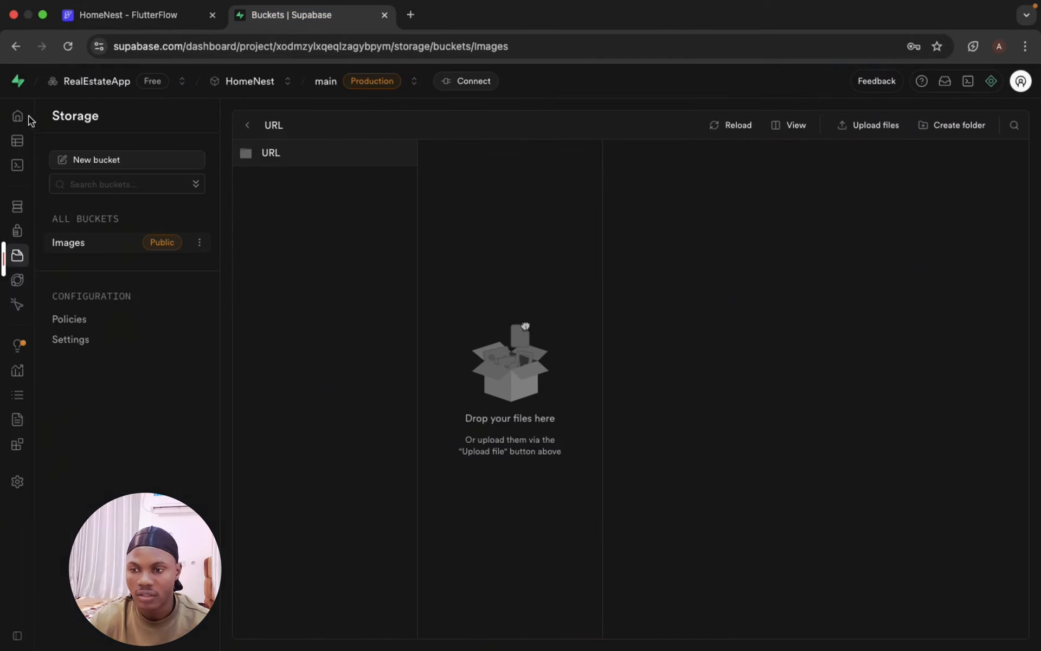
left_click(21, 141)
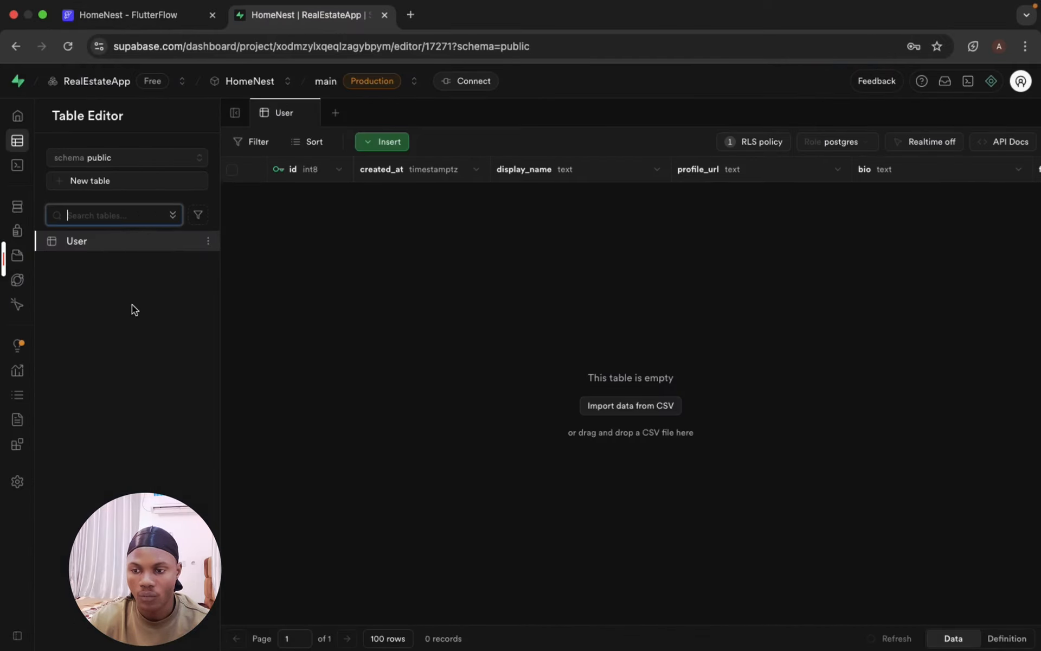
left_click(311, 173)
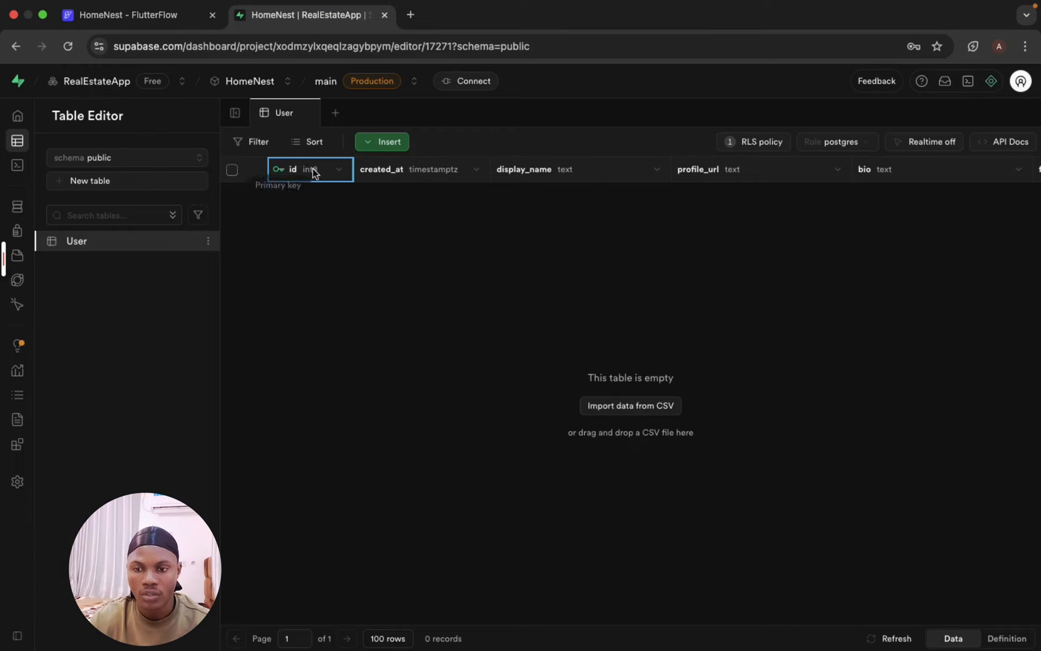
left_click(341, 170)
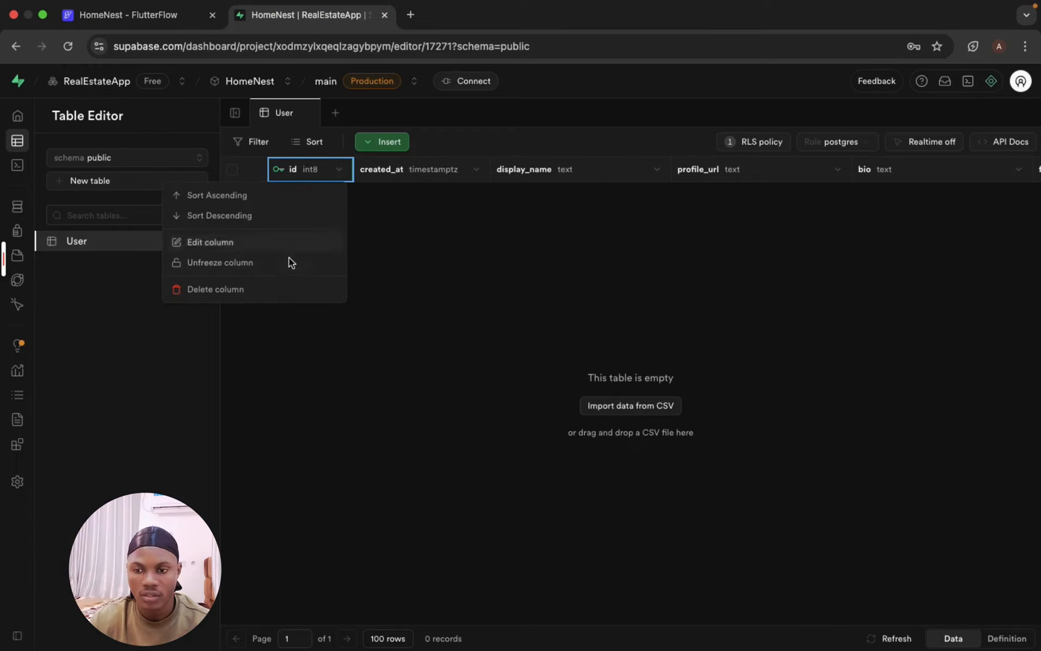
left_click(274, 288)
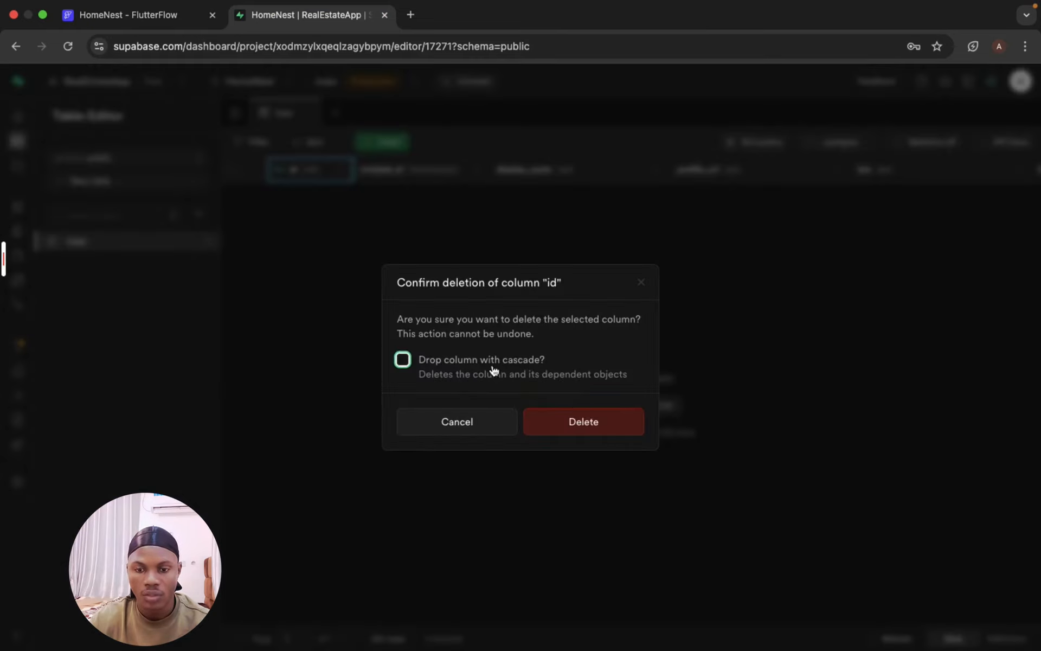
left_click(594, 434)
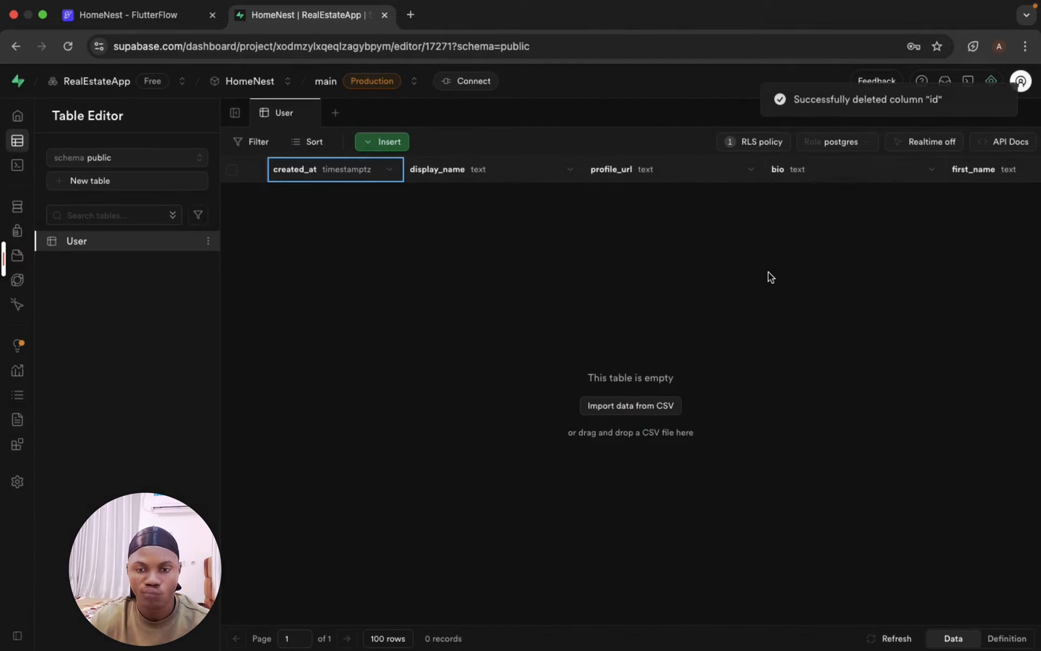
Start a new column in the User table named id with the data type uuid.
scroll(769, 274, "right", 5)
left_click(1005, 170)
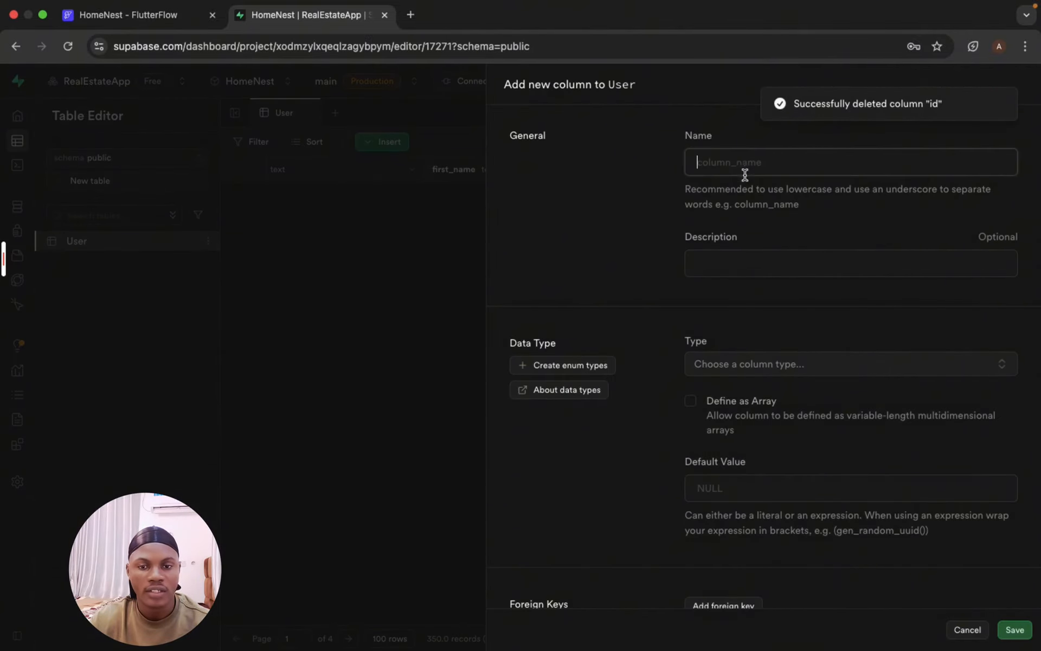
type("id")
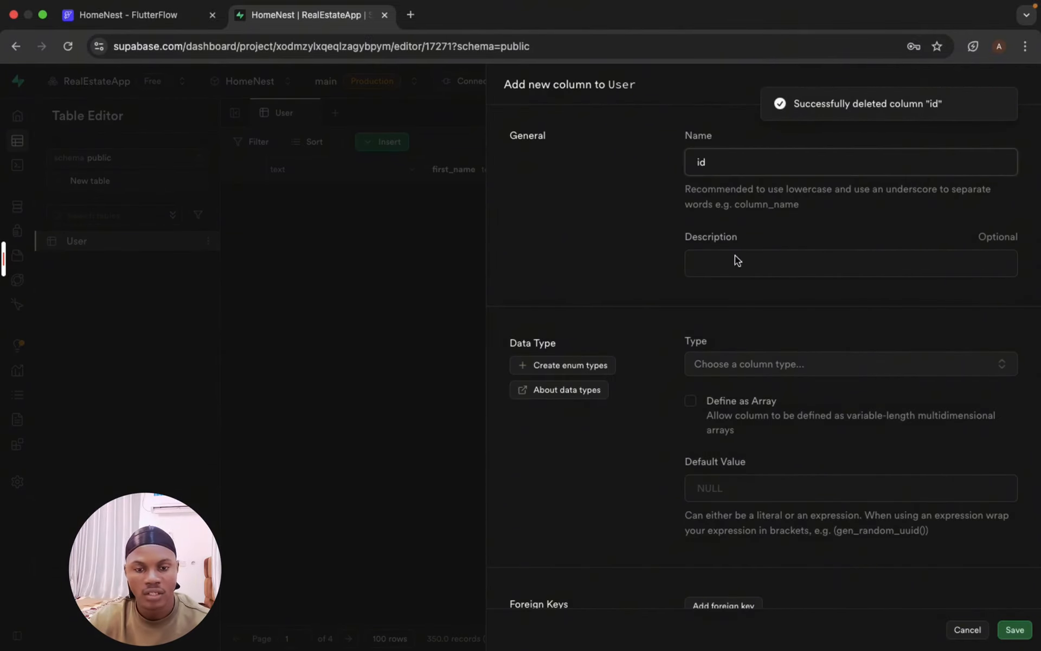
left_click(734, 364)
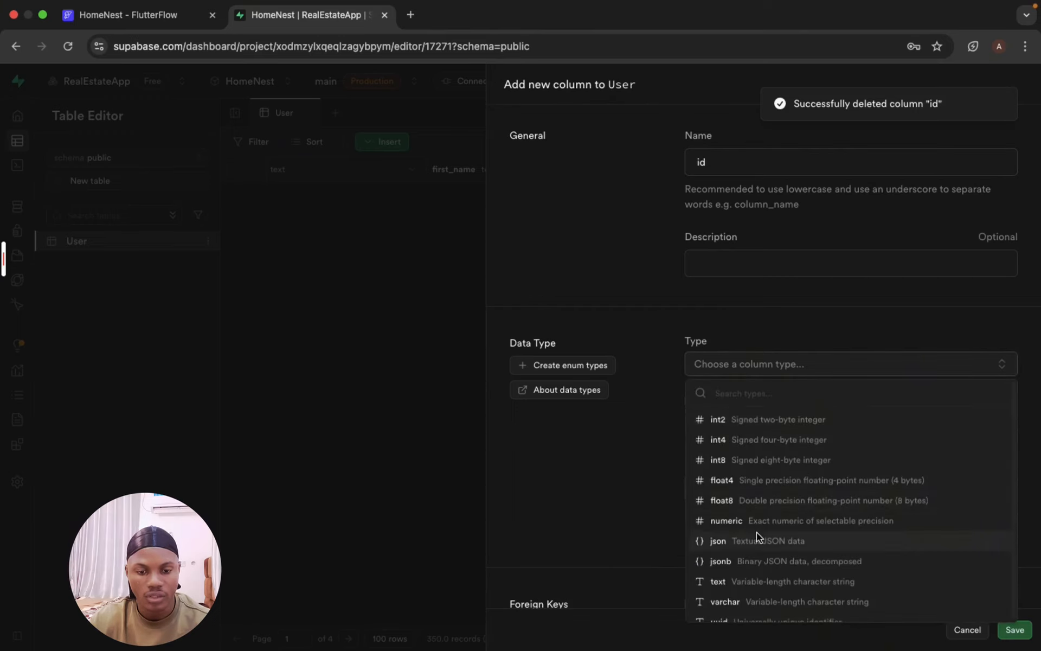
scroll(756, 532, "down", 3)
scroll(754, 537, "up", 3)
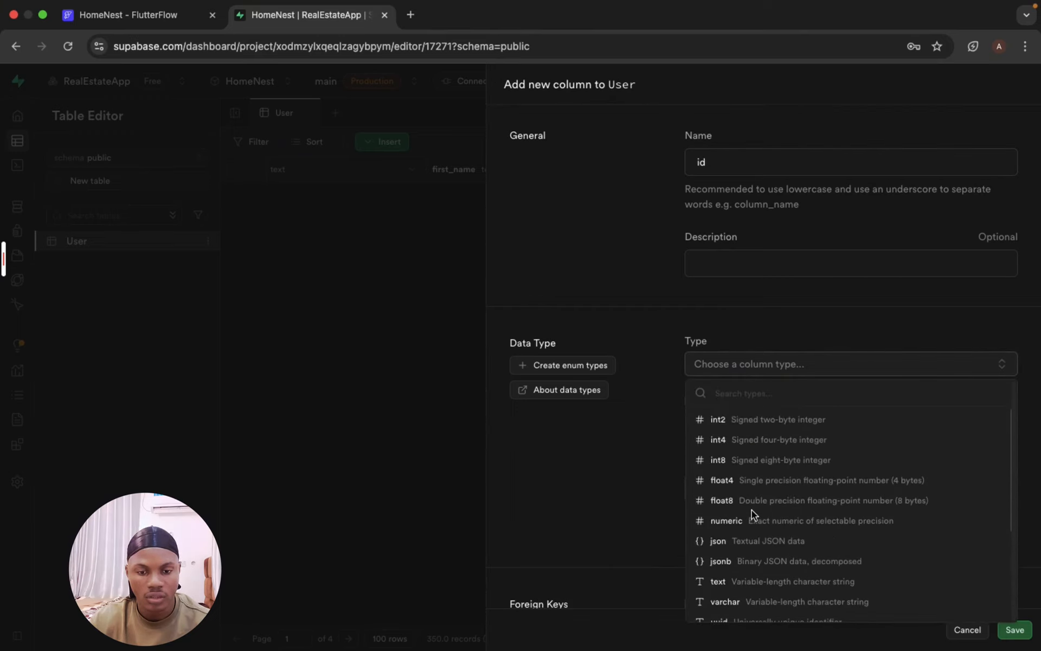
scroll(751, 510, "down", 2)
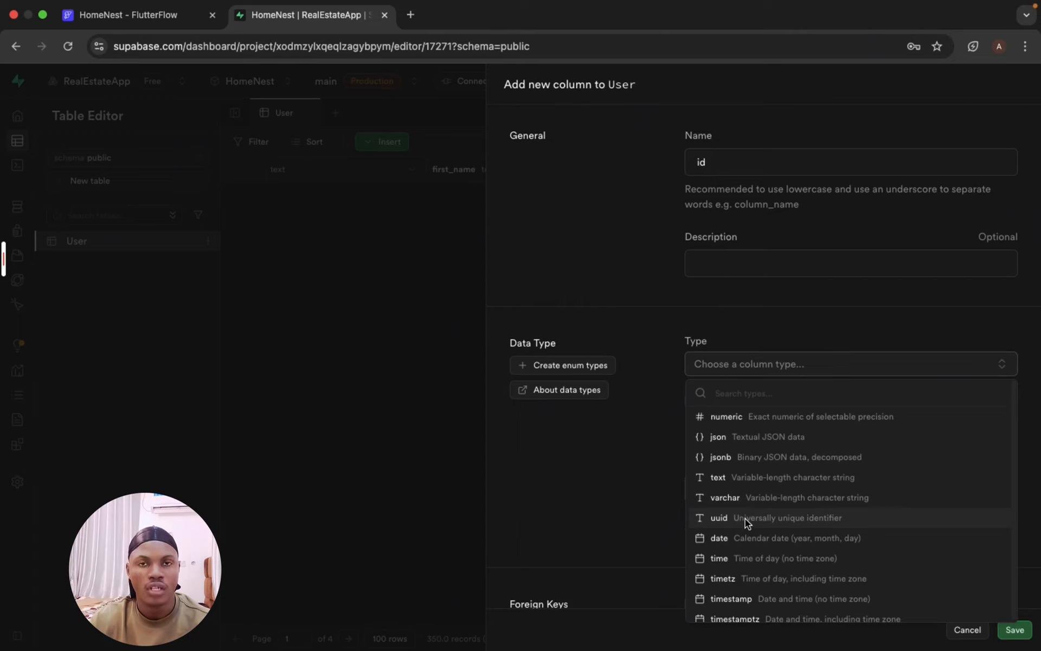
left_click(733, 520)
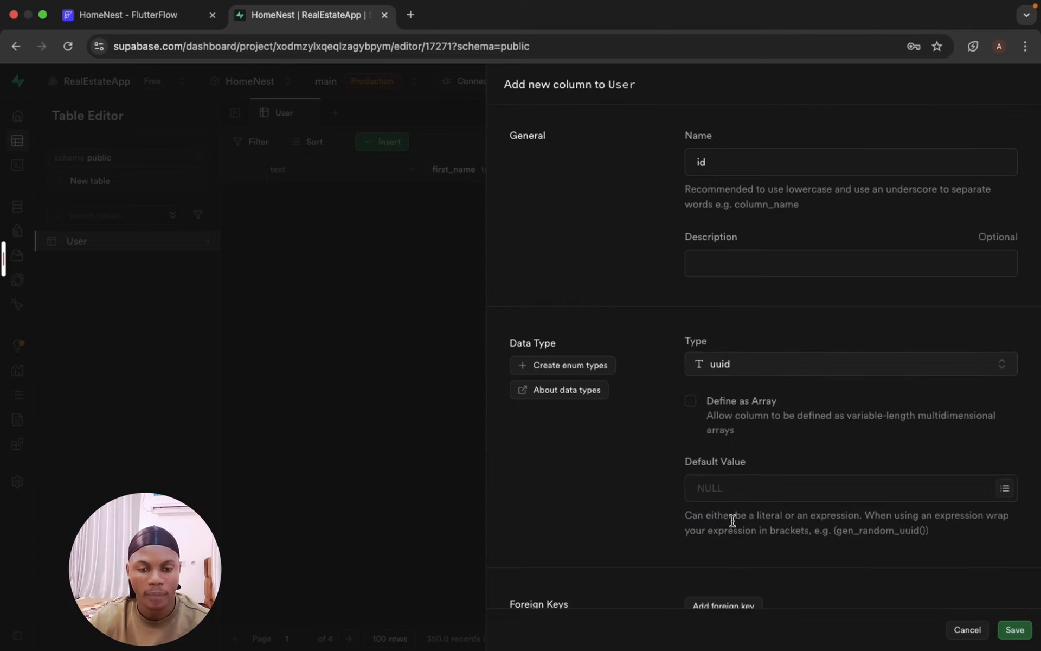
Make the new id column the primary key.
scroll(733, 519, "down", 3)
scroll(748, 372, "down", 3)
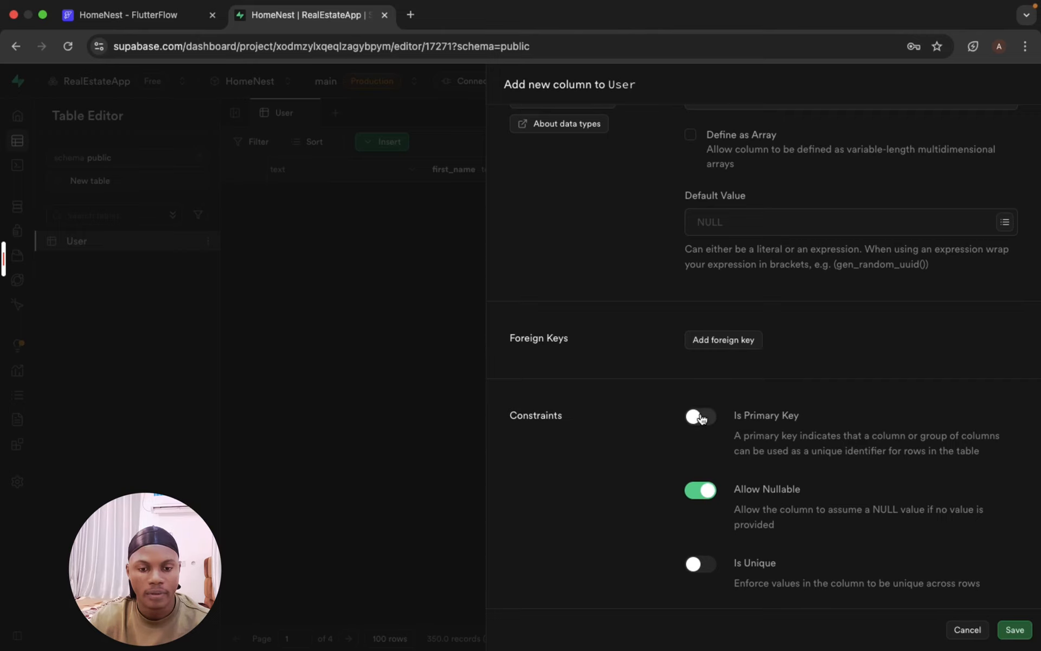
left_click(701, 417)
Start a foreign key for the id column that references the users table in the auth schema.
scroll(700, 412, "down", 2)
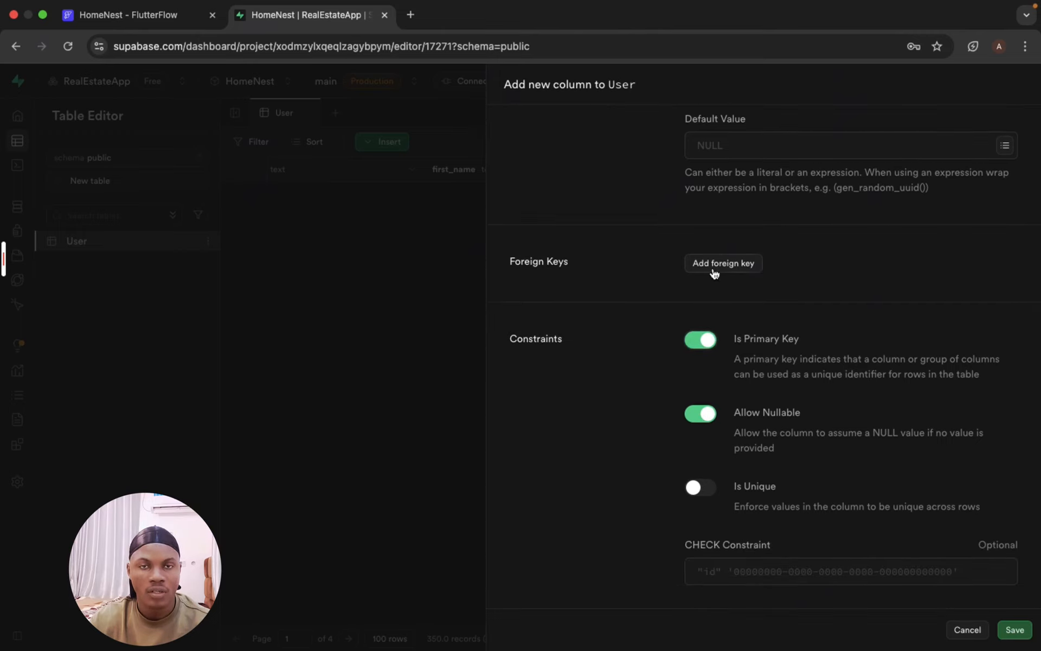
left_click(713, 268)
left_click(803, 213)
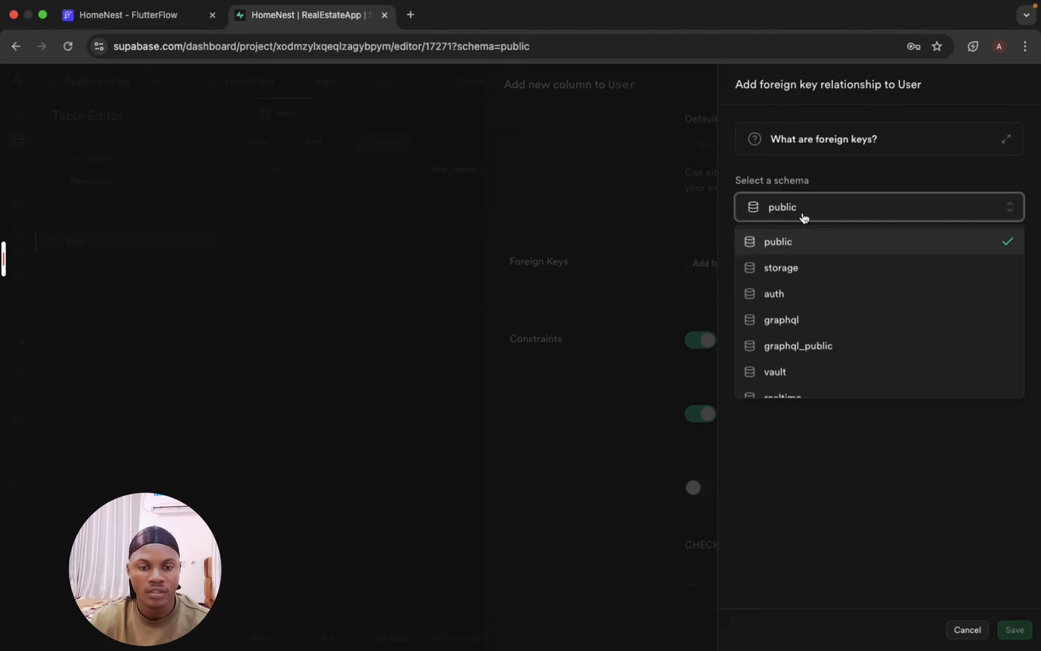
scroll(807, 307, "down", 3)
scroll(806, 308, "up", 3)
left_click(807, 299)
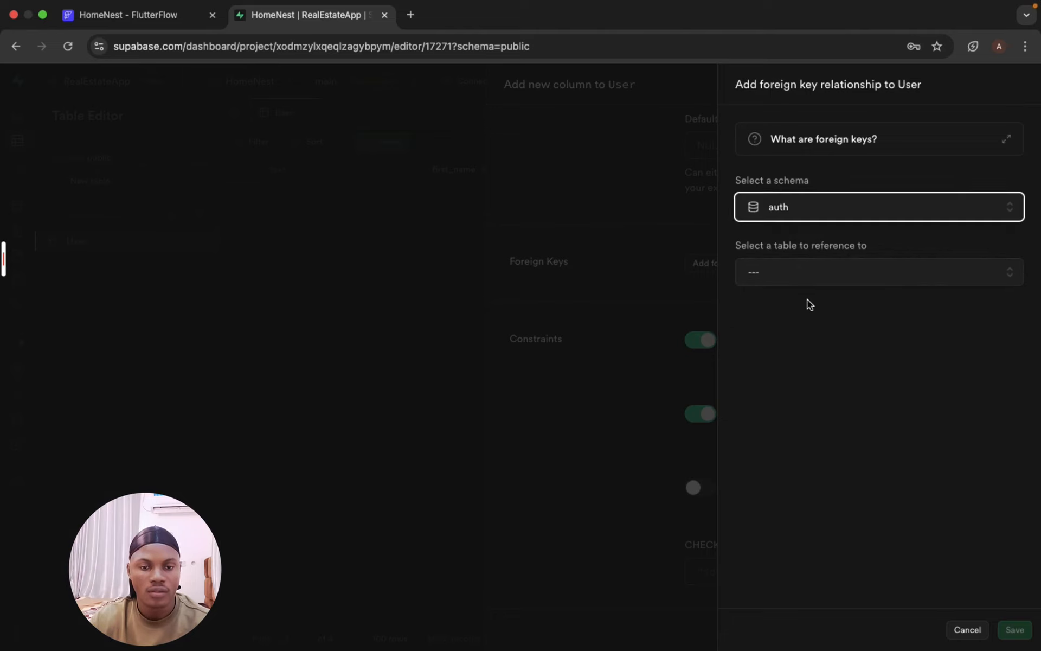
left_click(809, 276)
scroll(820, 417, "down", 5)
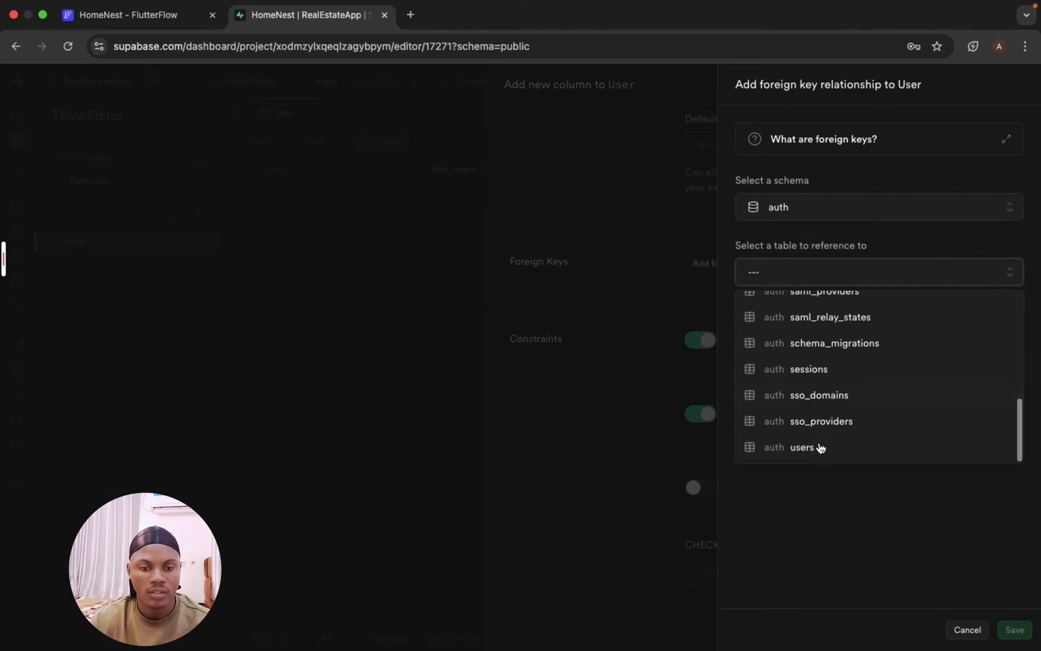
left_click(821, 450)
scroll(854, 449, "down", 1)
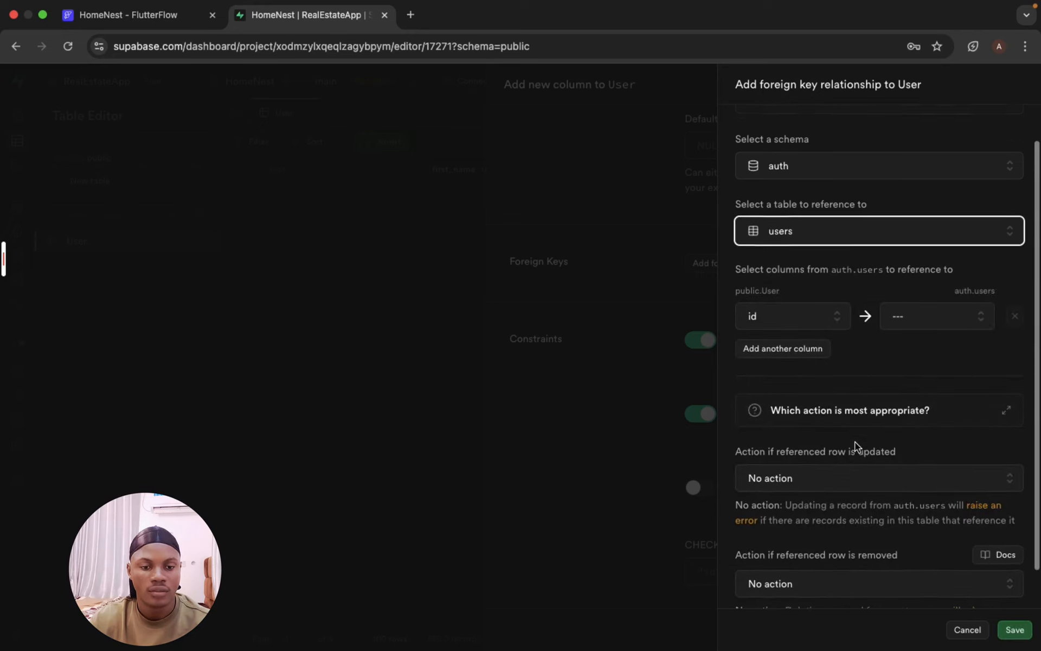
Reference the id column of auth.users in the foreign key, set Cascade for both updated and removed rows, and save the relationship.
left_click(899, 320)
left_click(899, 399)
scroll(905, 406, "down", 3)
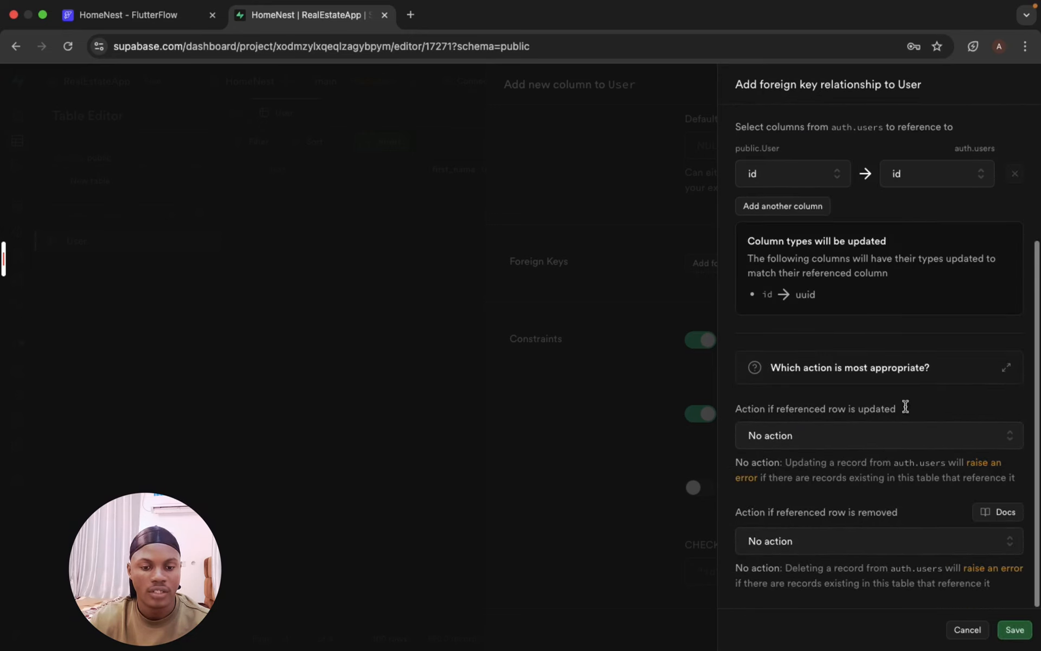
left_click(895, 441)
left_click(878, 494)
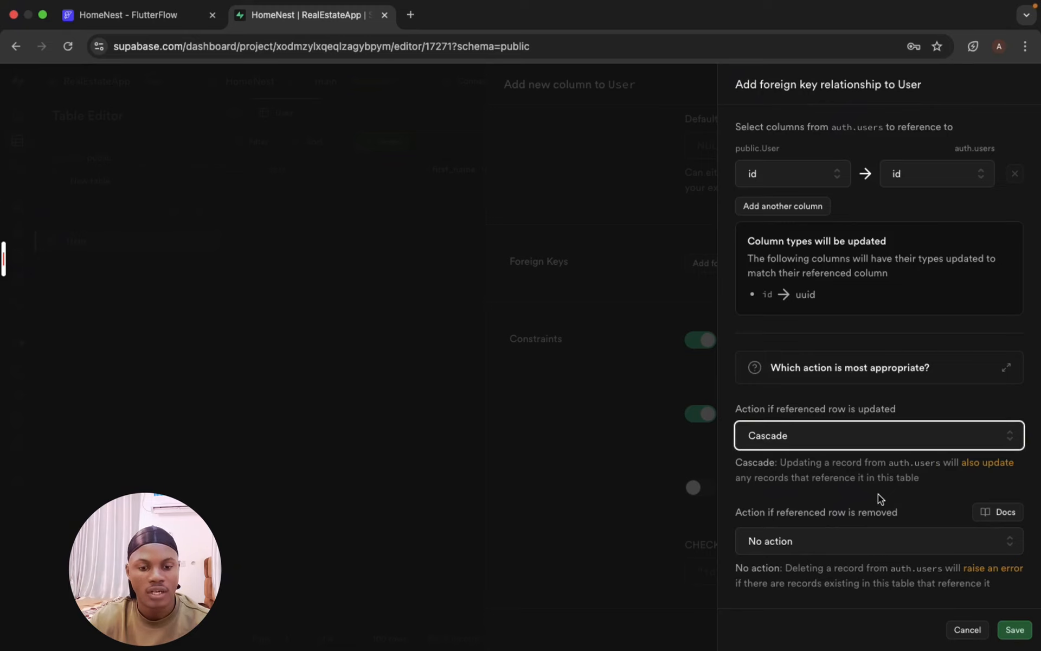
left_click(874, 542)
left_click(859, 428)
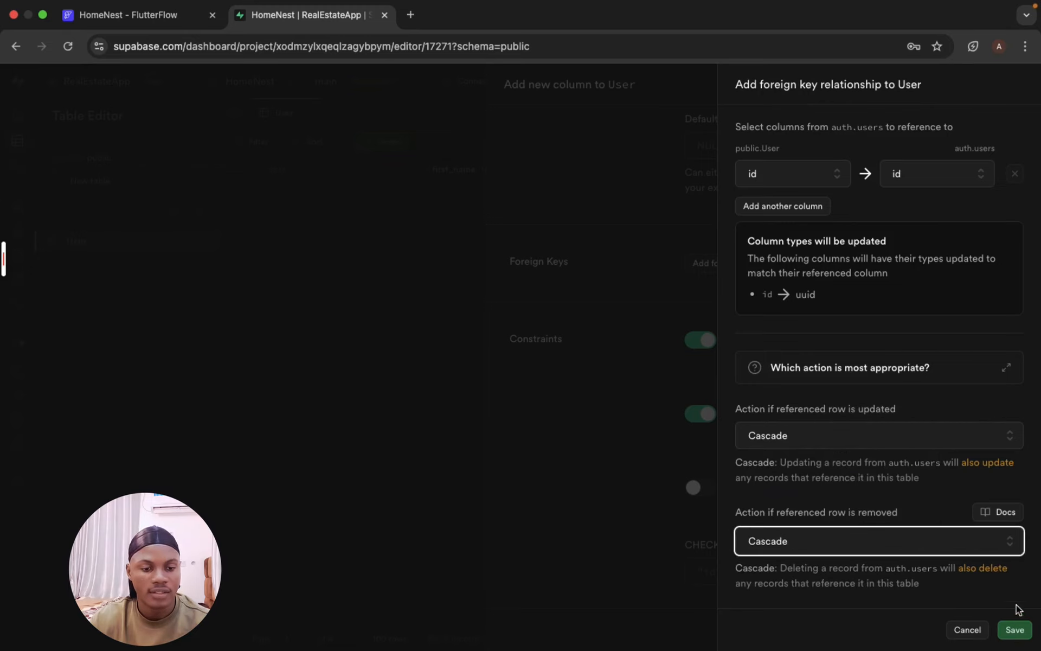
left_click(1015, 630)
Save the new id column to the User table.
left_click(1008, 630)
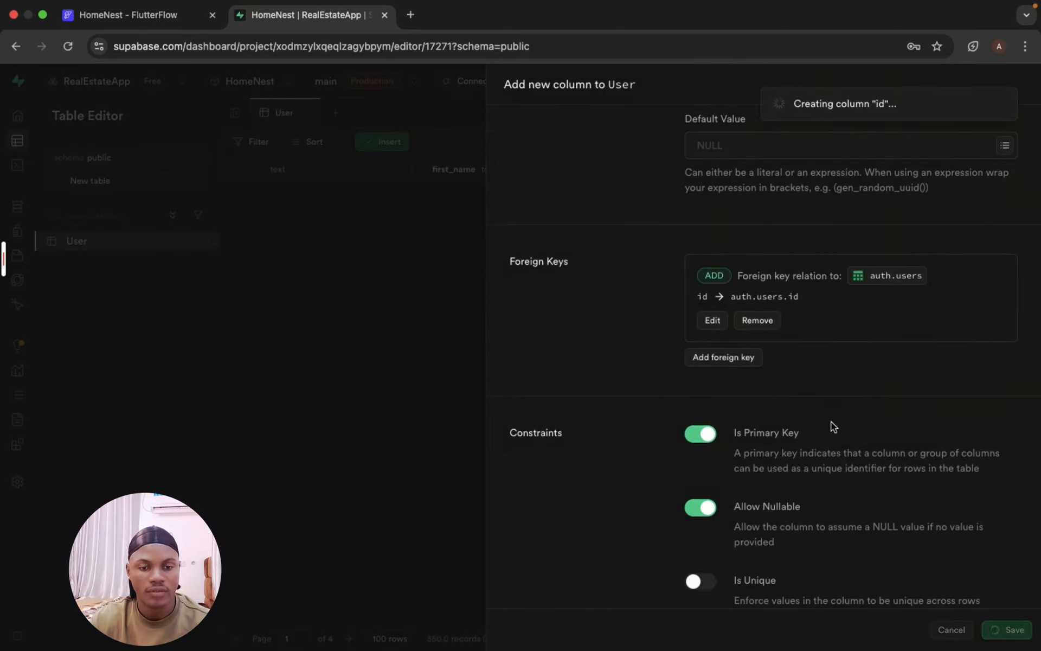
scroll(832, 421, "down", 2)
scroll(832, 421, "up", 7)
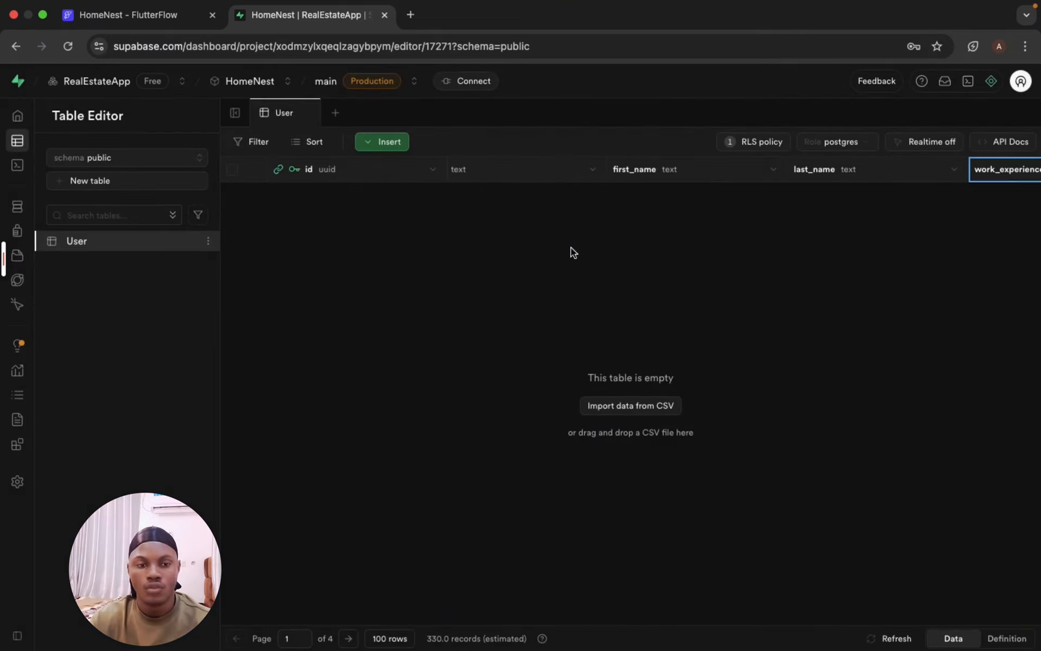
Switch to FlutterFlow, leave the action flow, and re-import the Supabase table schema, overwriting the existing one.
left_click(119, 18)
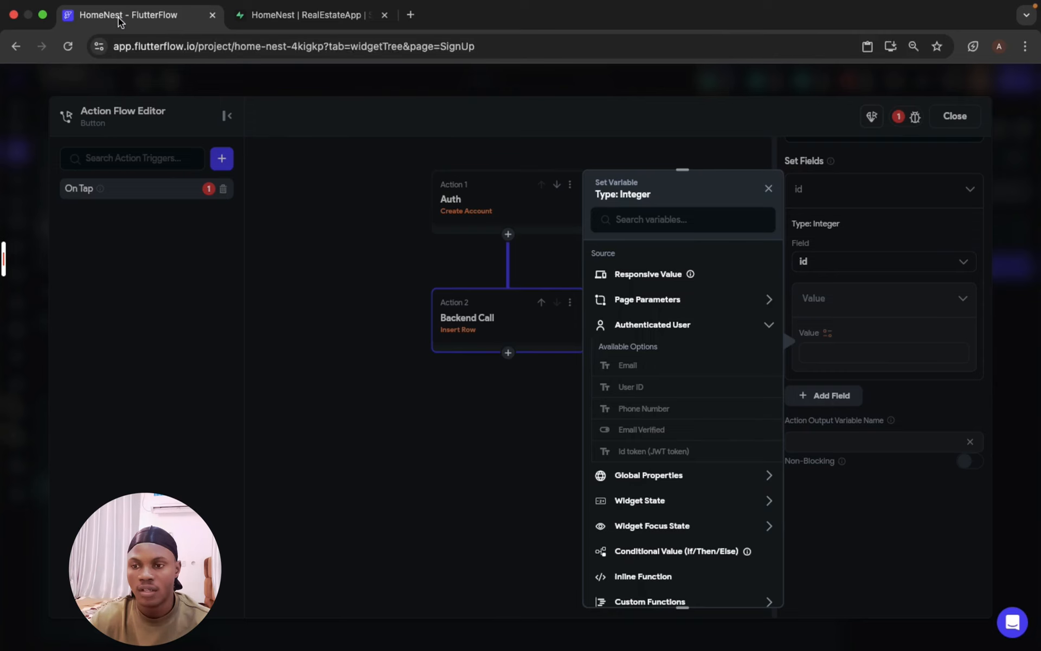
left_click(957, 128)
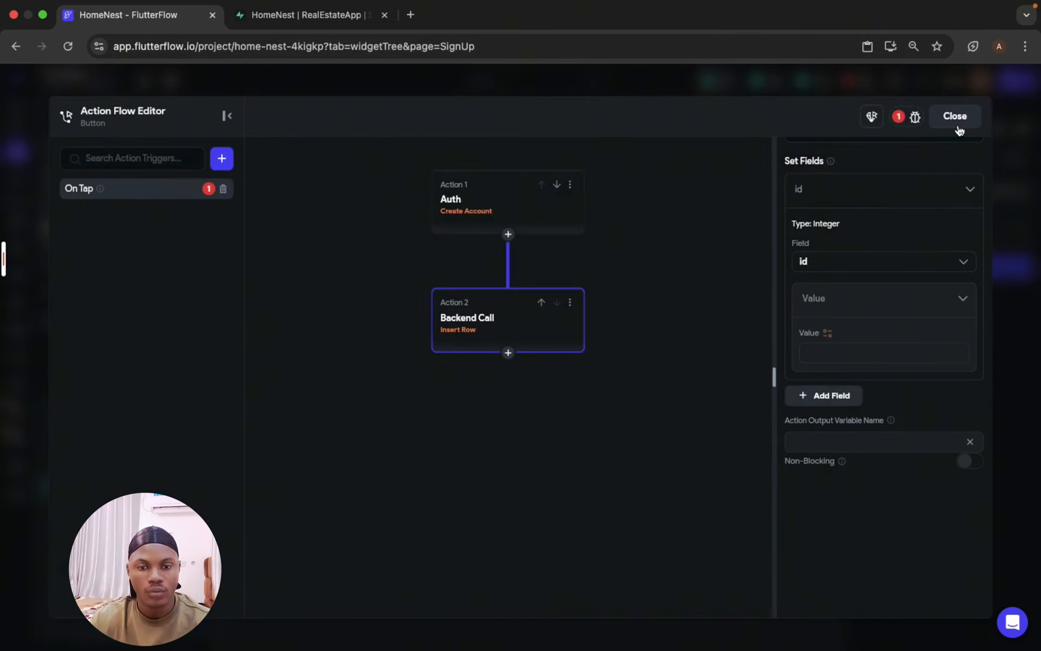
left_click(958, 130)
left_click(17, 494)
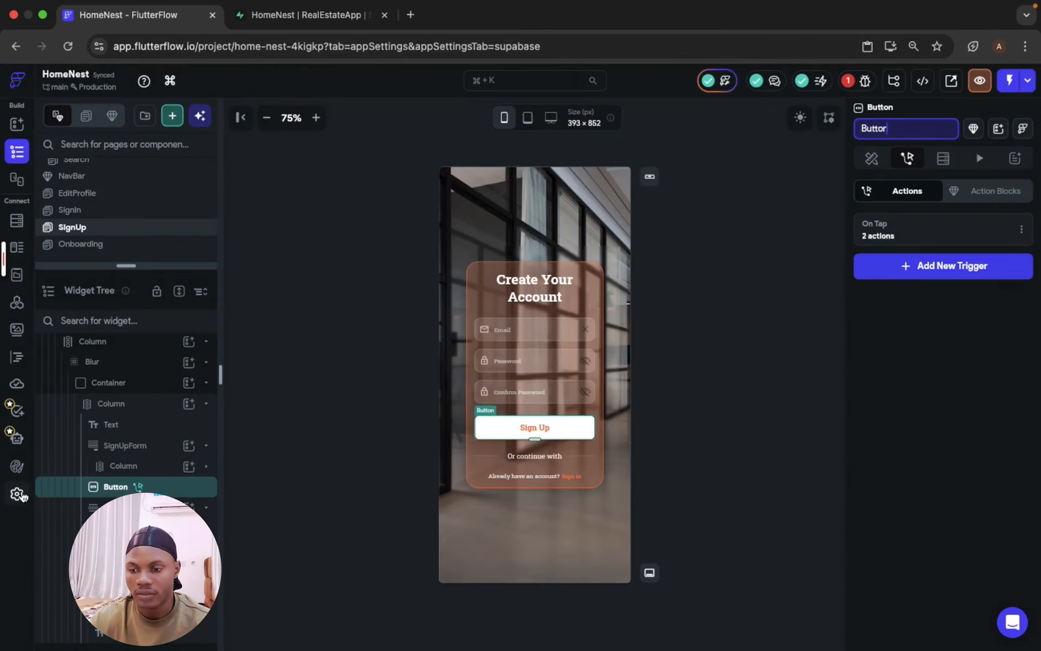
left_click(787, 237)
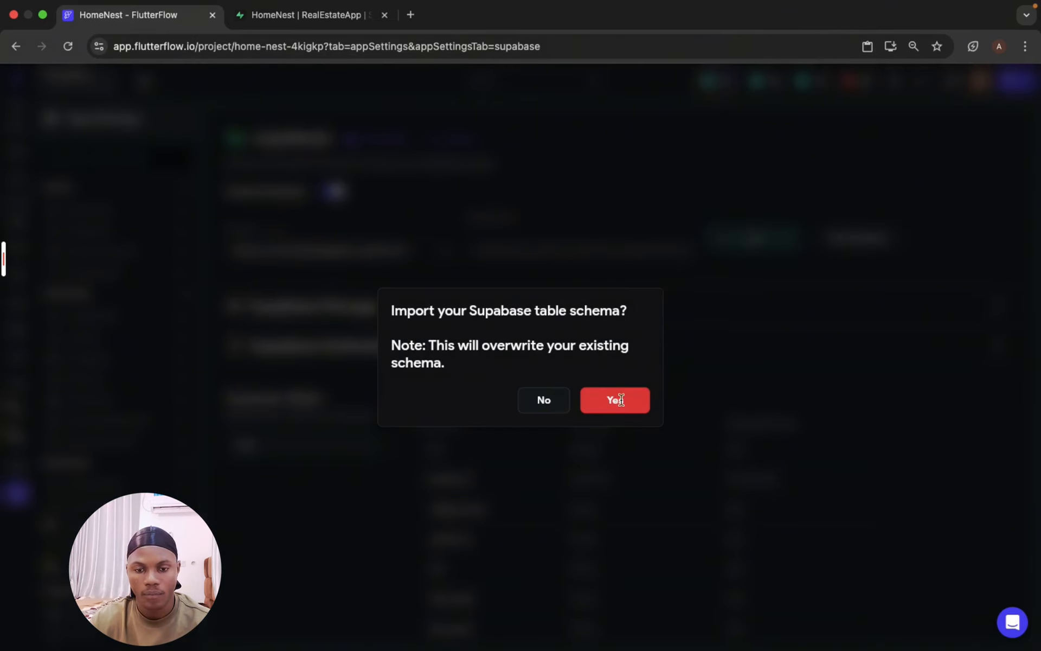
left_click(618, 401)
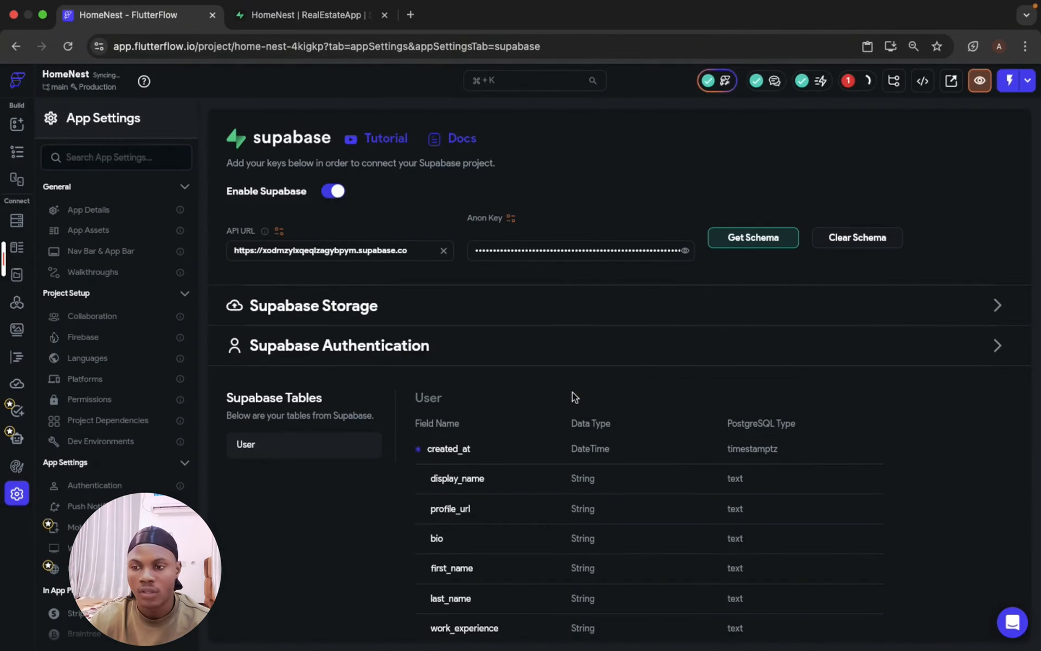
In the Sign Up button's Insert Row action, set the id field to the authenticated user's User ID.
left_click(18, 160)
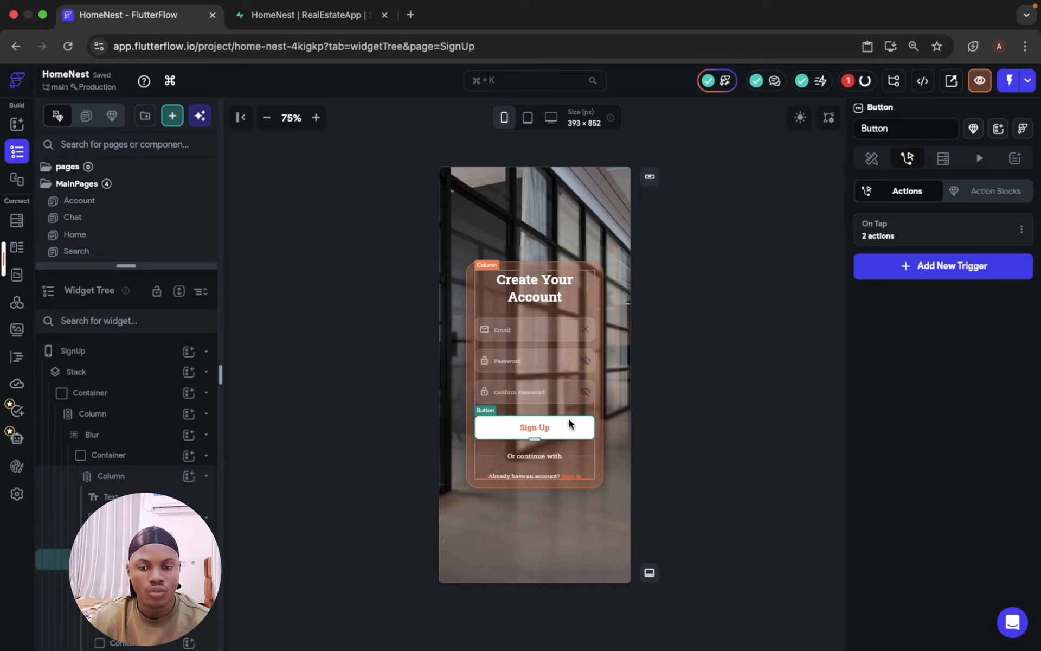
left_click(922, 232)
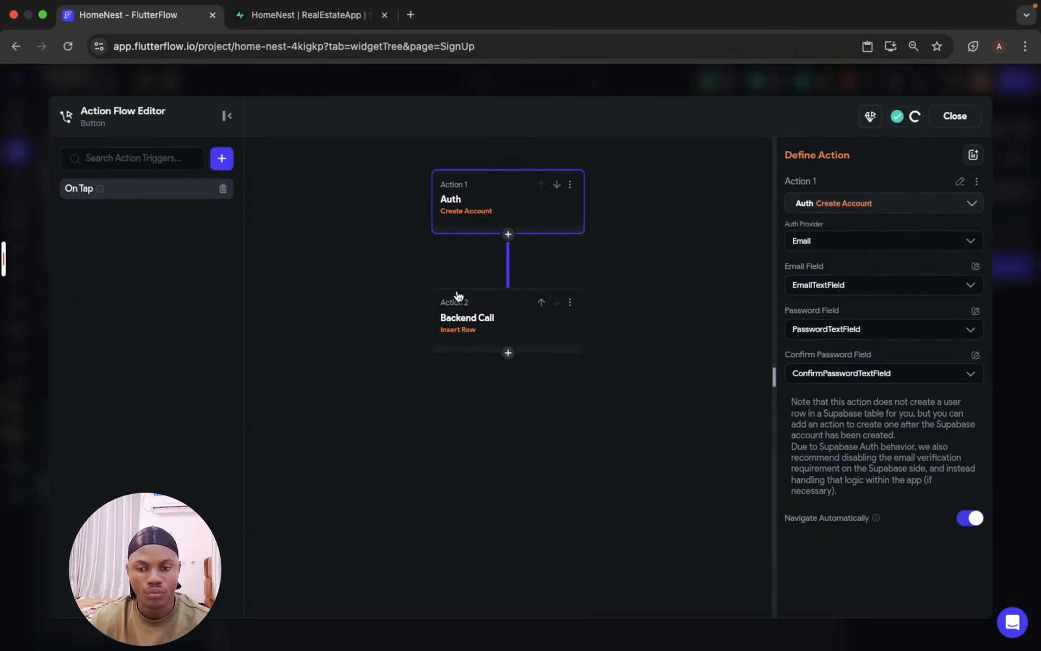
left_click(455, 305)
left_click(876, 349)
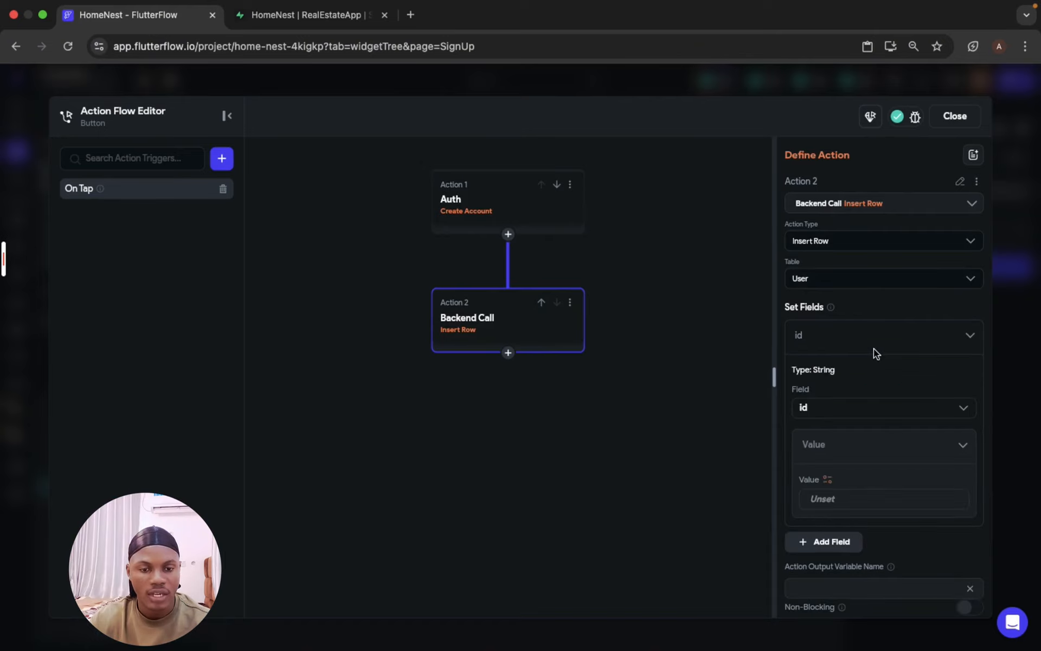
left_click(876, 404)
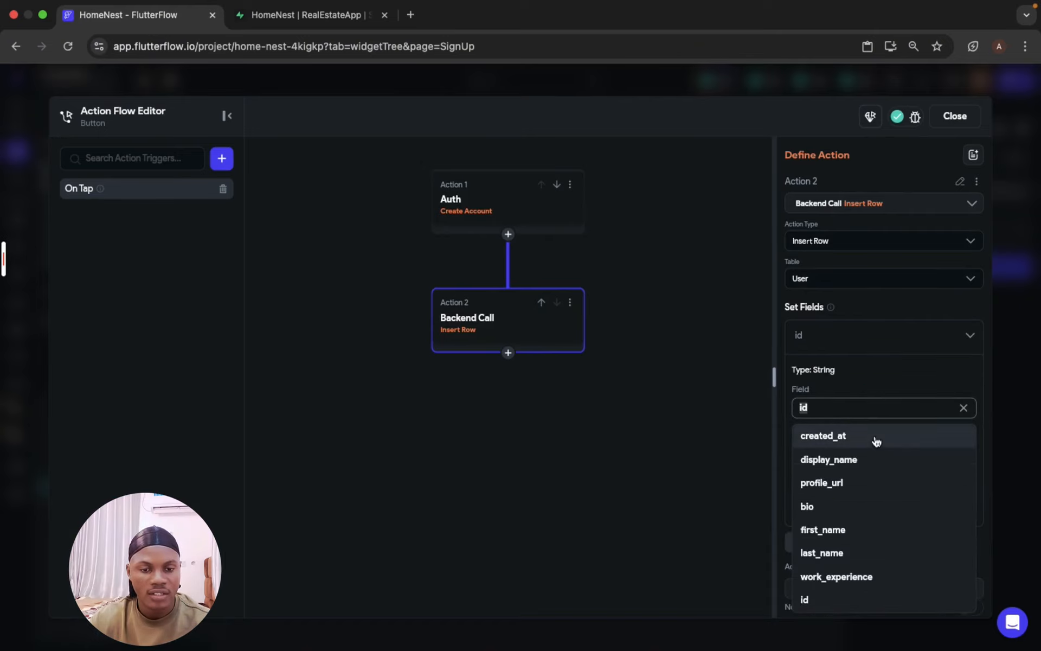
left_click(874, 374)
scroll(875, 373, "down", 3)
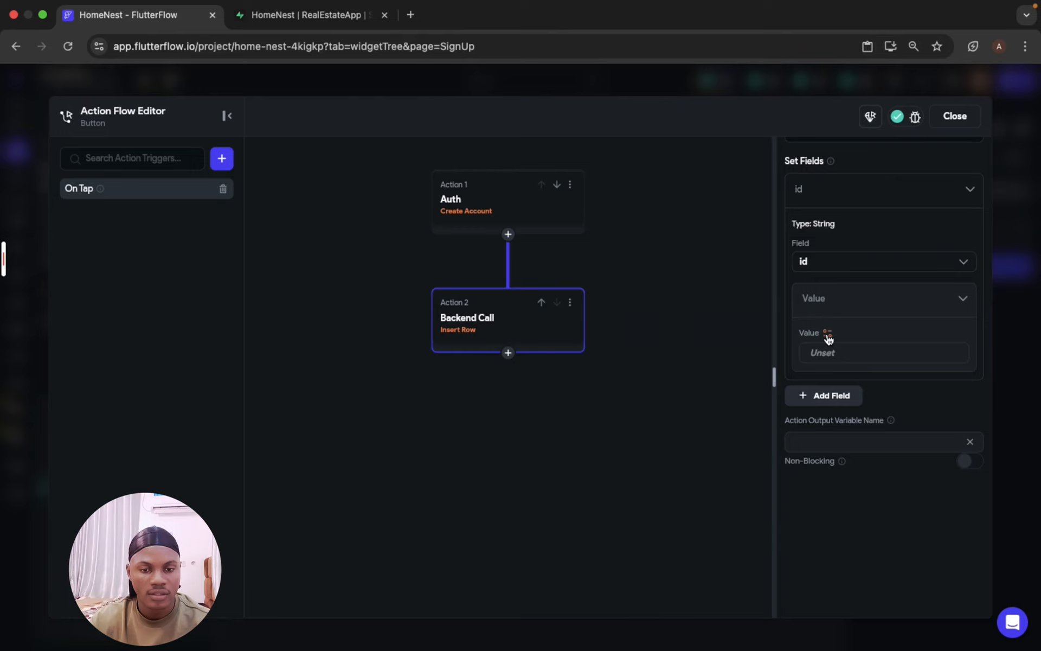
left_click(816, 349)
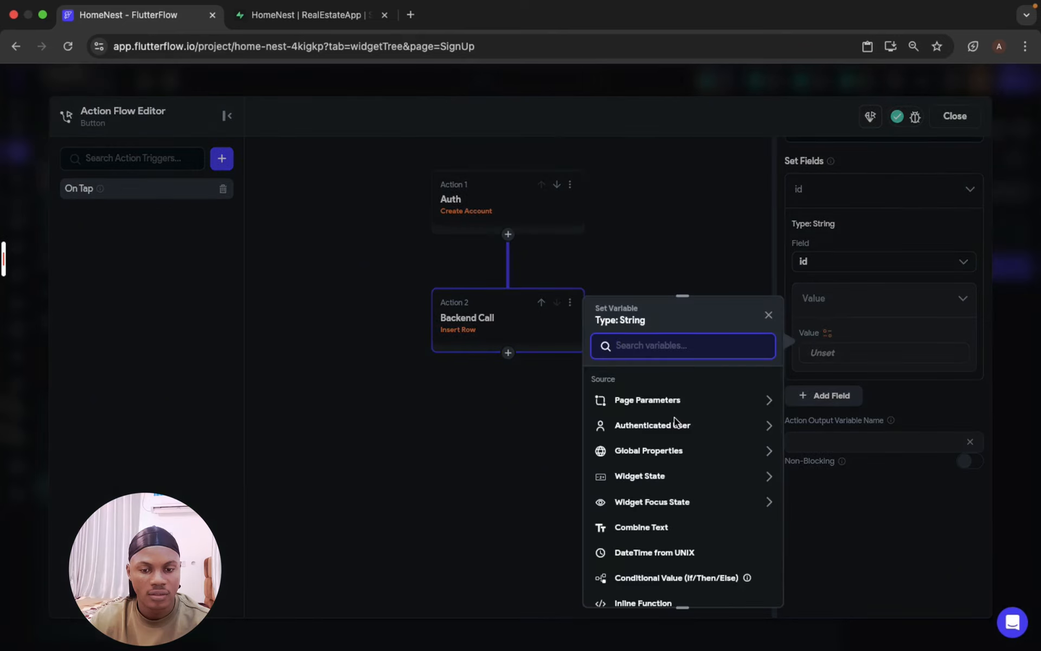
left_click(676, 431)
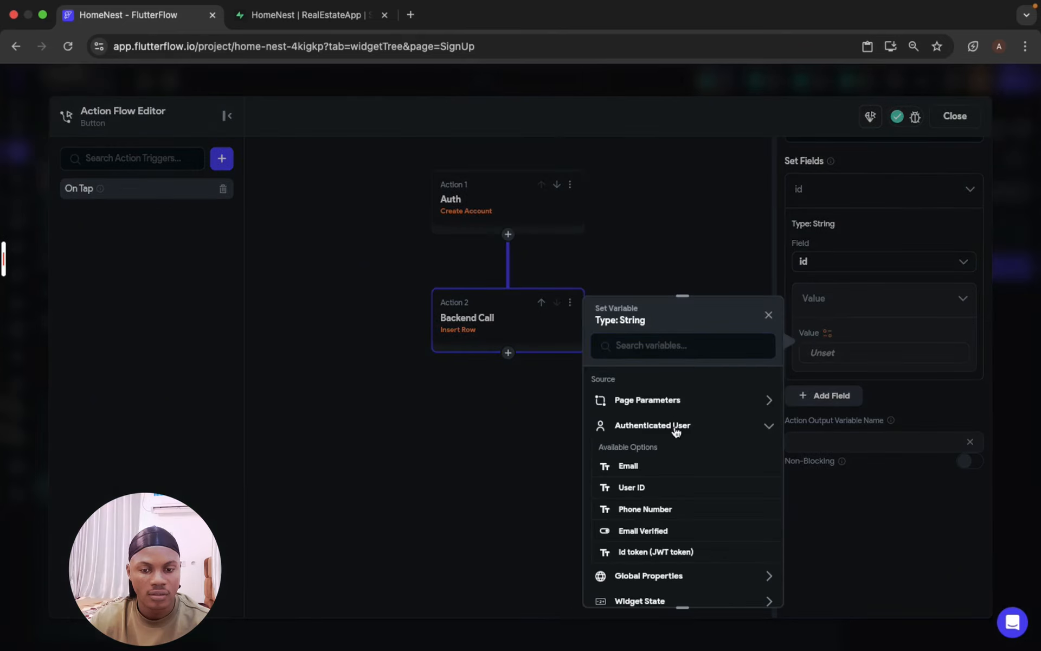
left_click(641, 496)
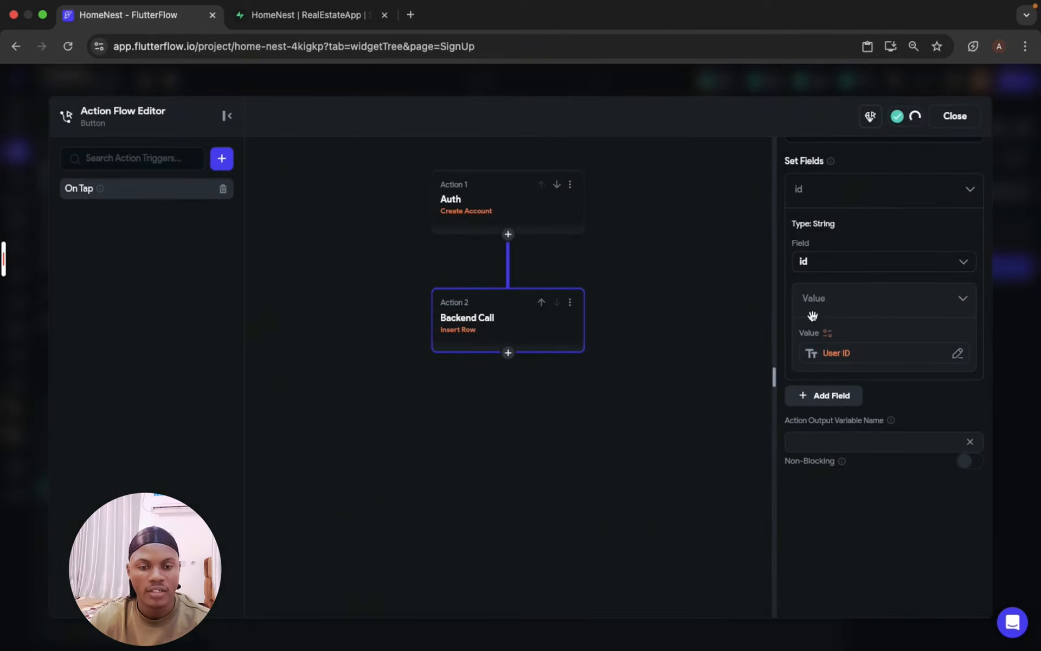
Review the Sign Up button's Create Account and Insert Row actions, and close the action flow.
scroll(825, 344, "up", 3)
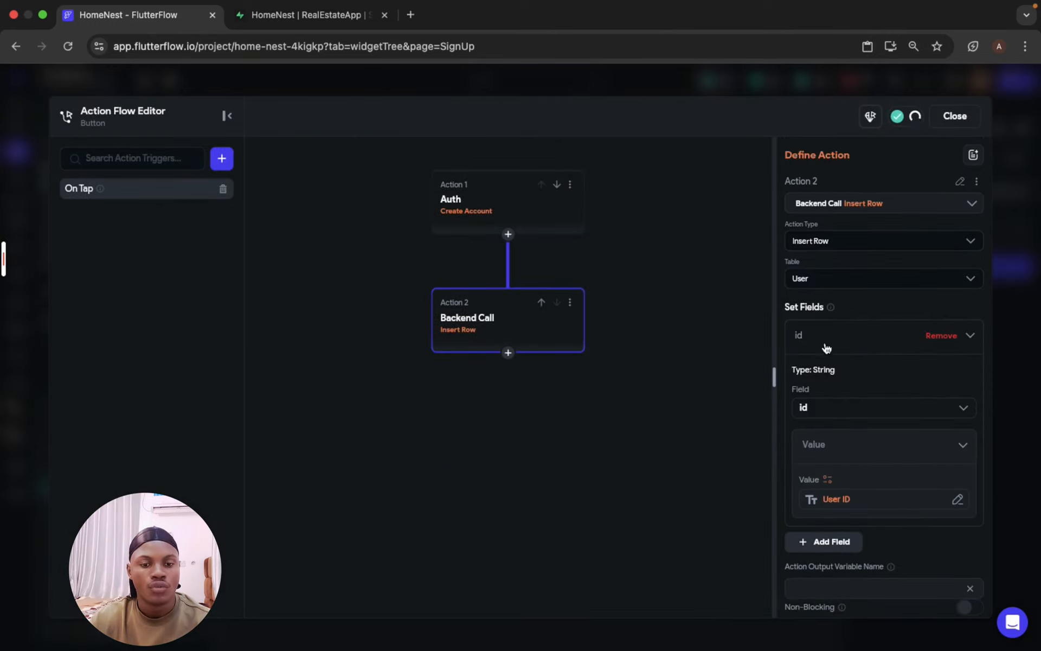
left_click(876, 339)
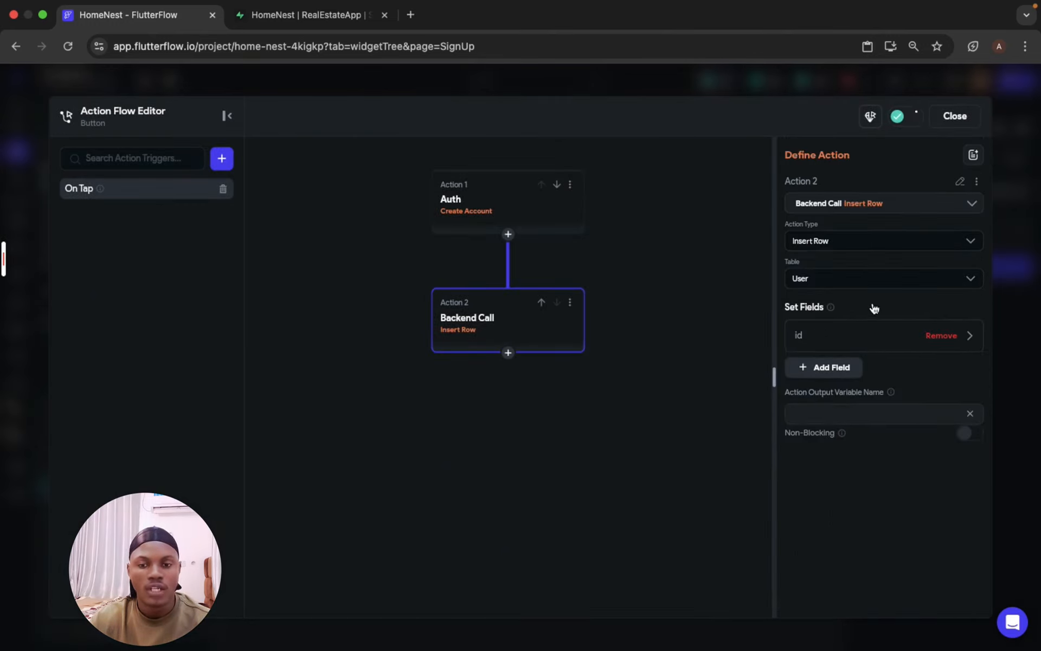
left_click(486, 205)
left_click(472, 332)
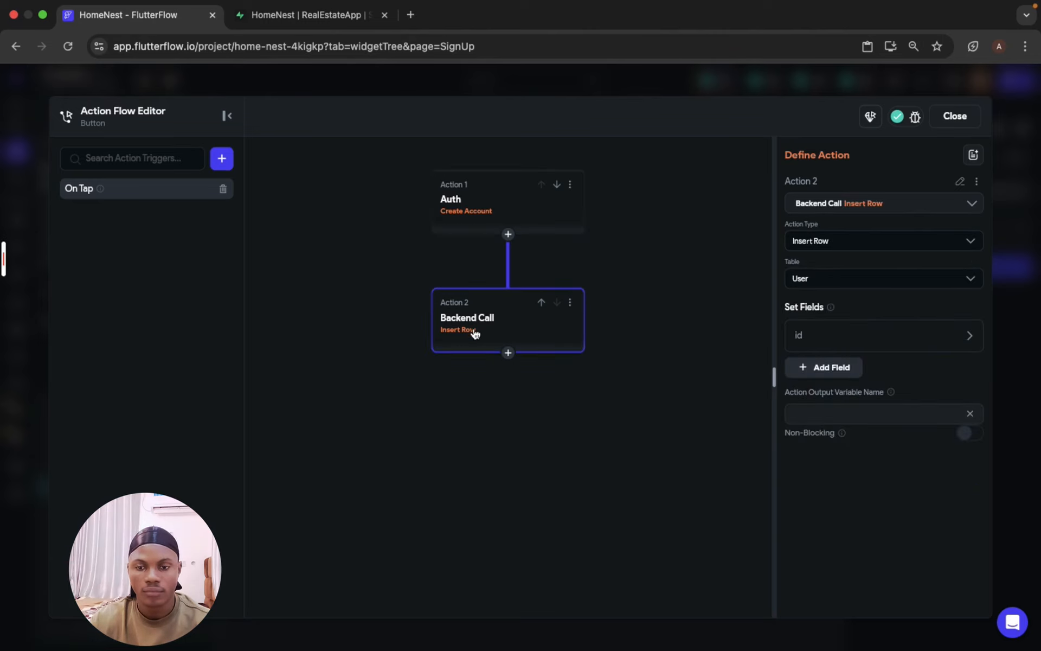
left_click(496, 208)
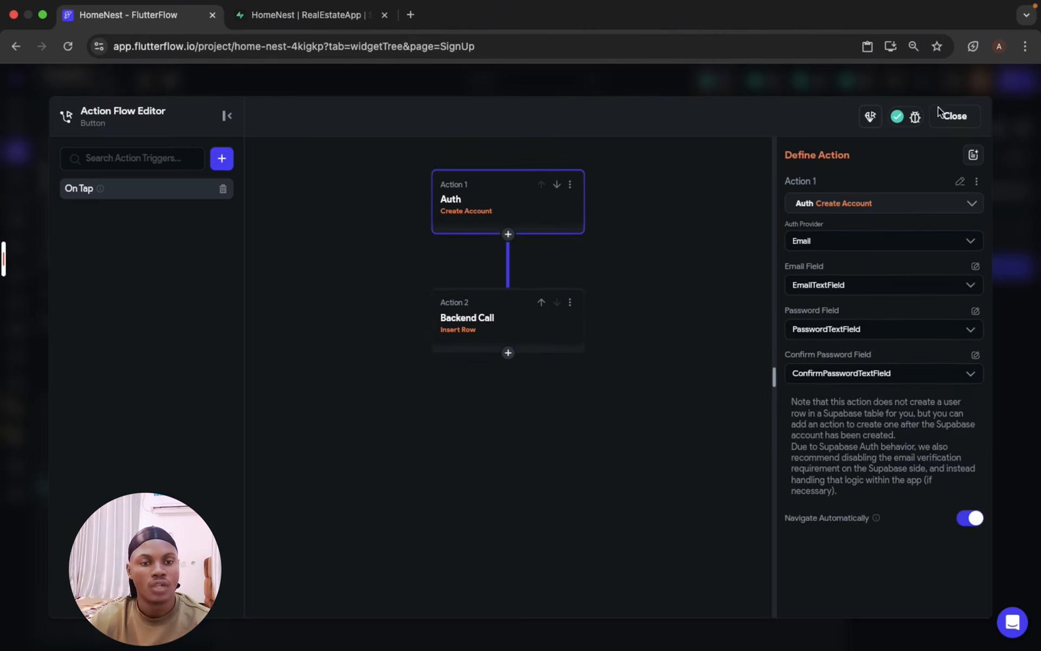
left_click(953, 118)
Open the EditProfile page and show the actions of its Save Details button.
scroll(140, 237, "down", 3)
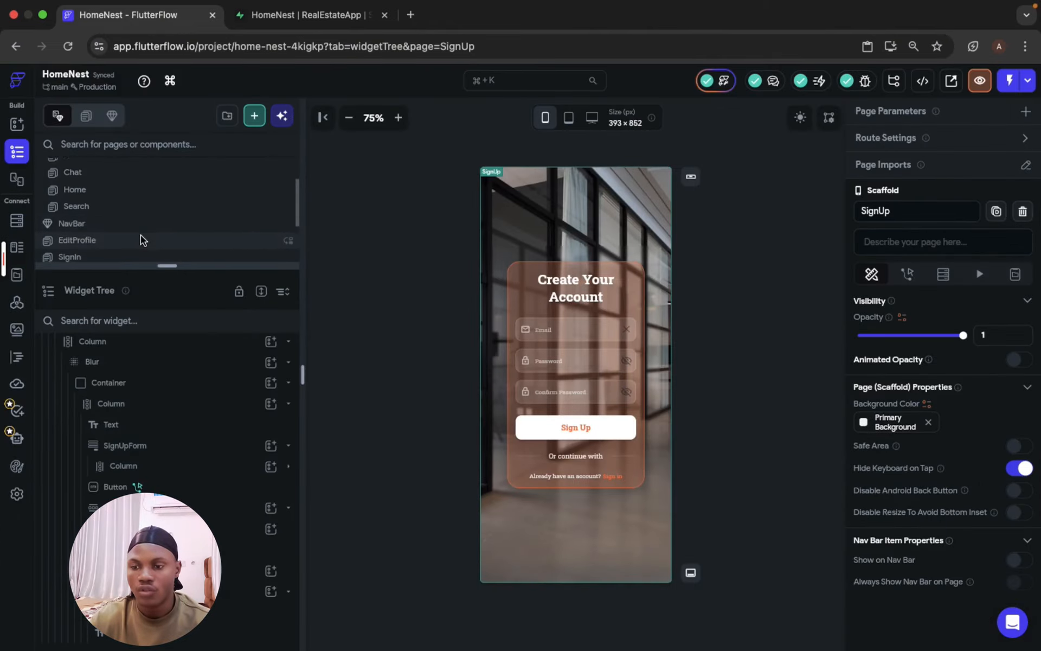
left_click(138, 213)
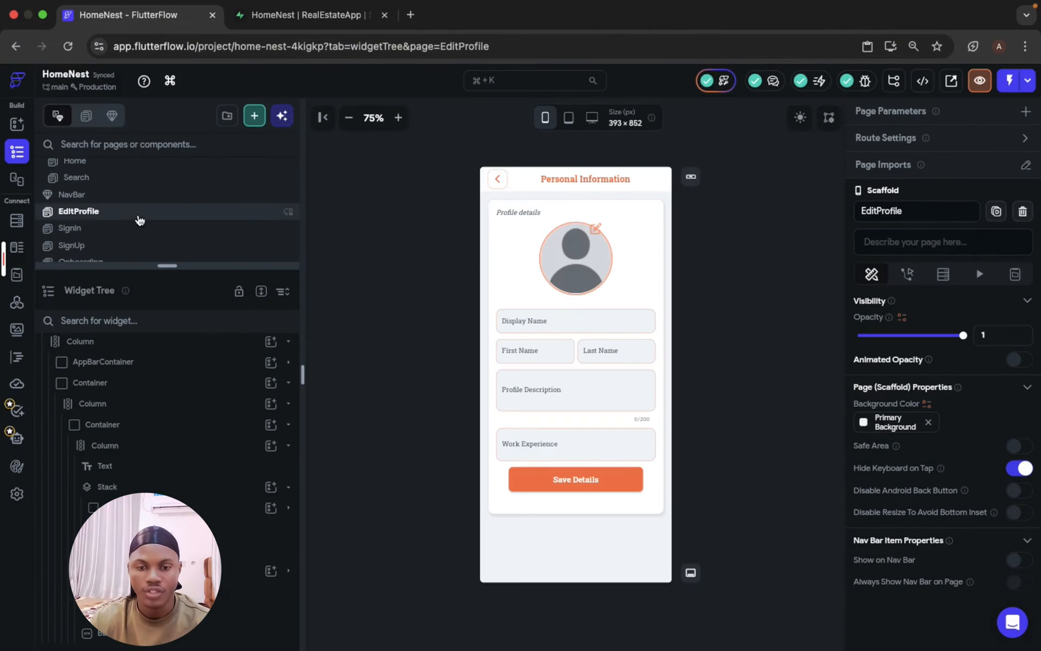
left_click(601, 480)
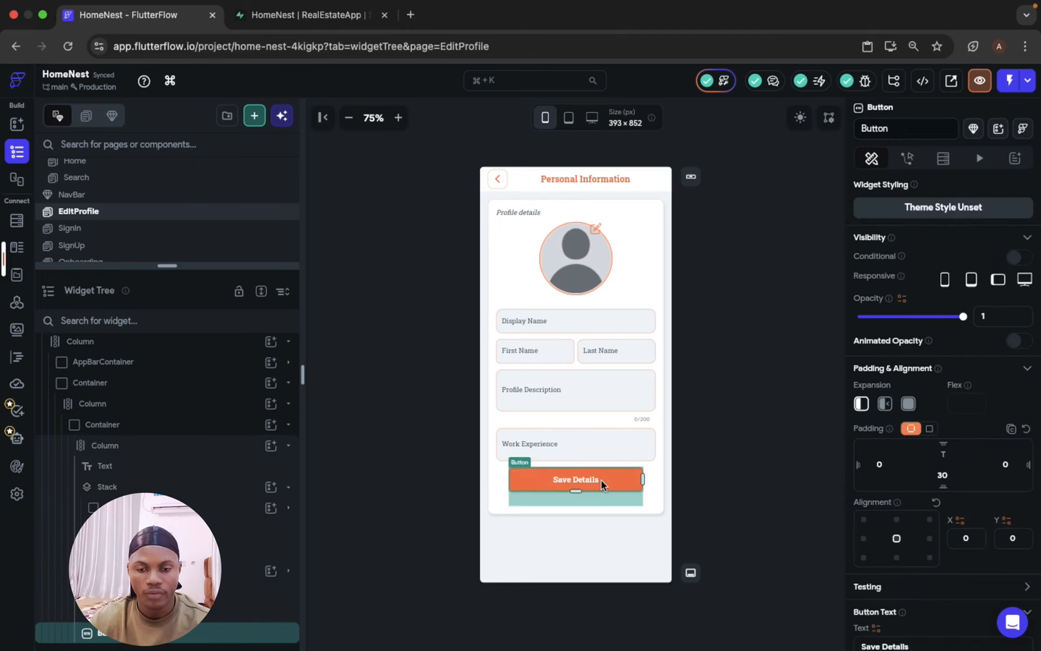
left_click(745, 438)
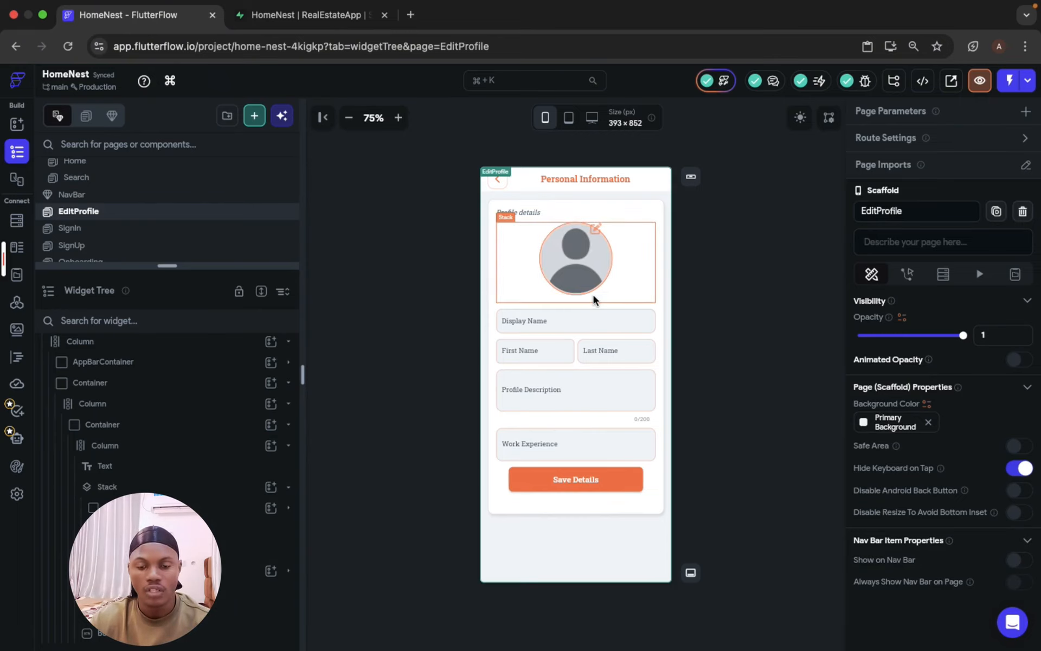
left_click(600, 483)
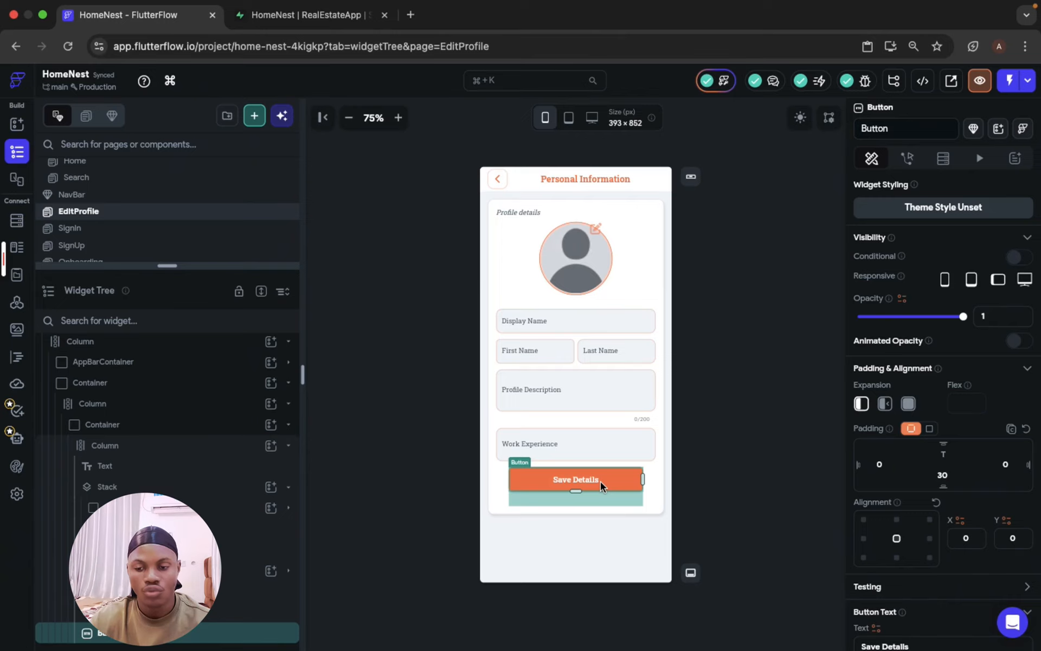
left_click(908, 160)
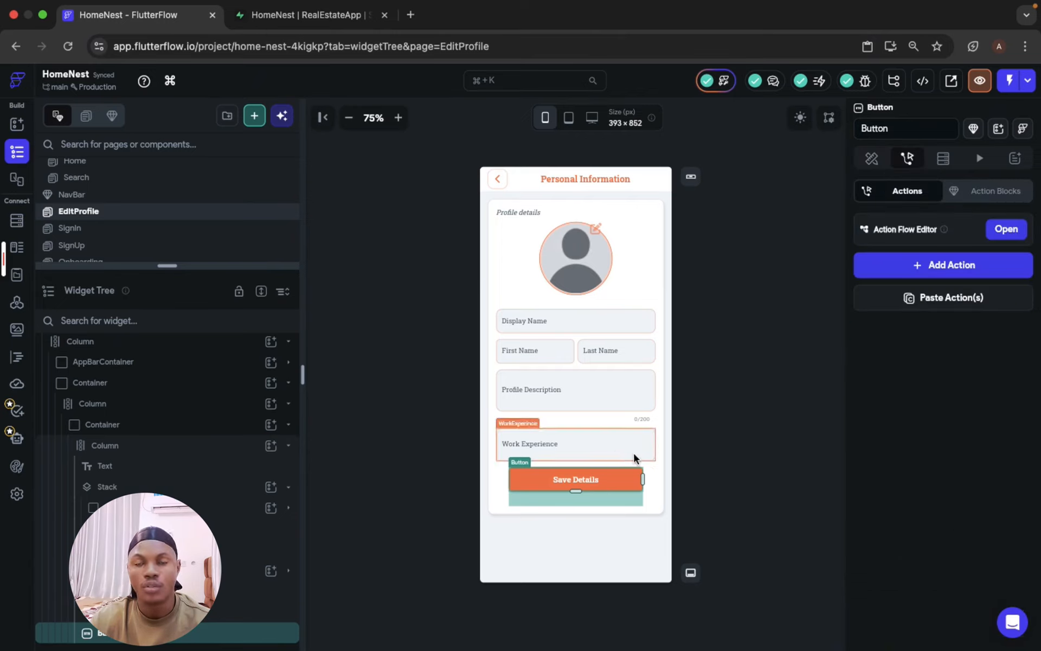
Add an On Tap Supabase Update Row(s) action to the Save Details button, targeting the User table.
left_click(948, 266)
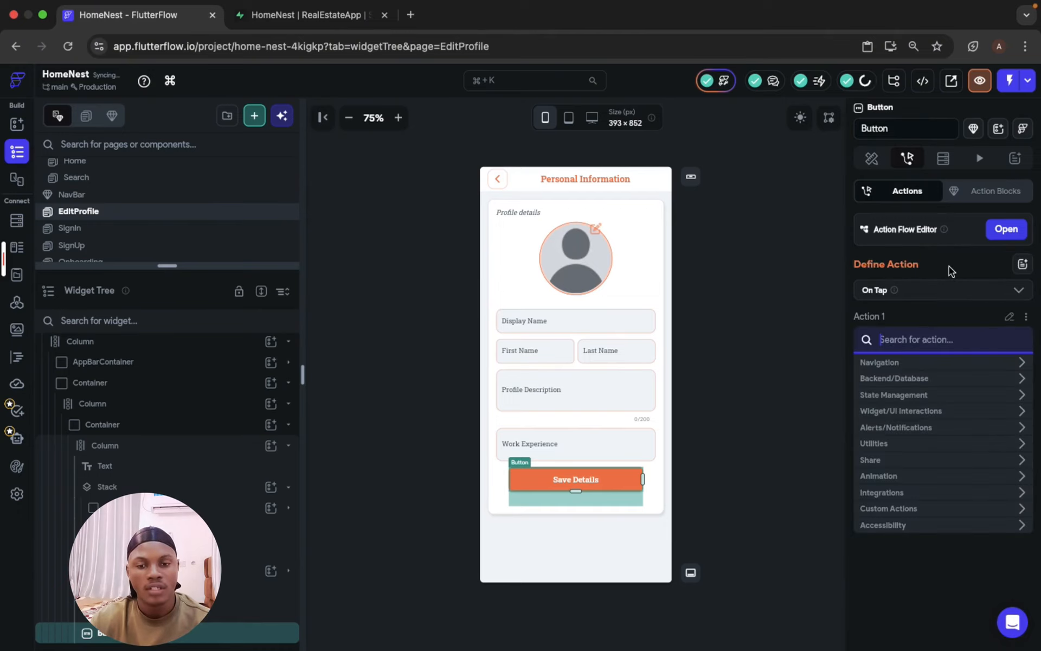
type("up")
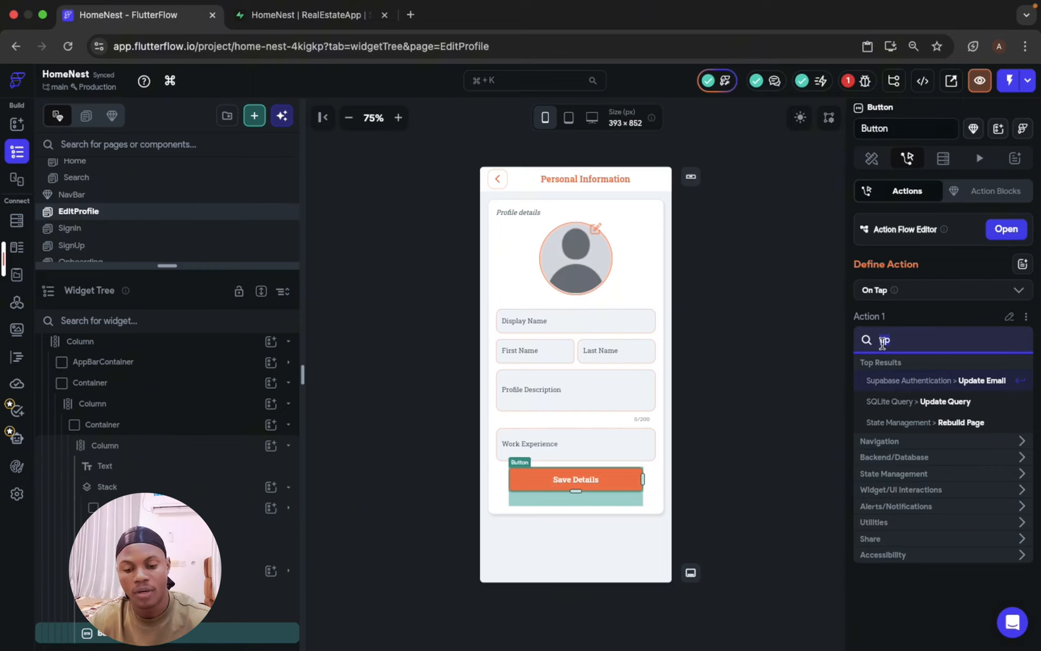
type("suc")
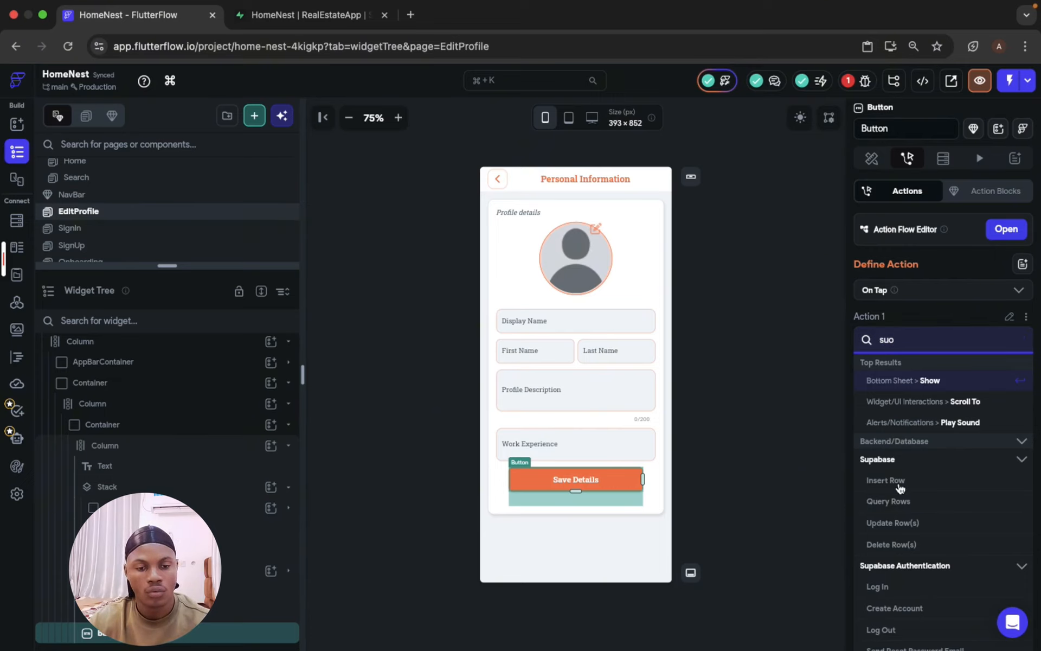
left_click(889, 523)
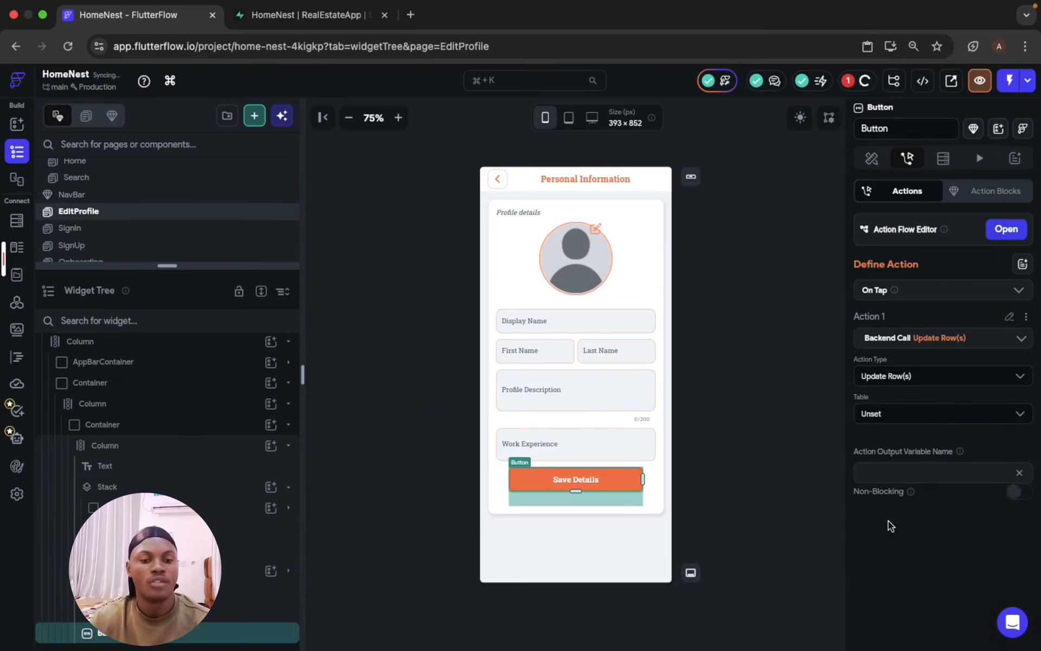
left_click(902, 414)
left_click(904, 443)
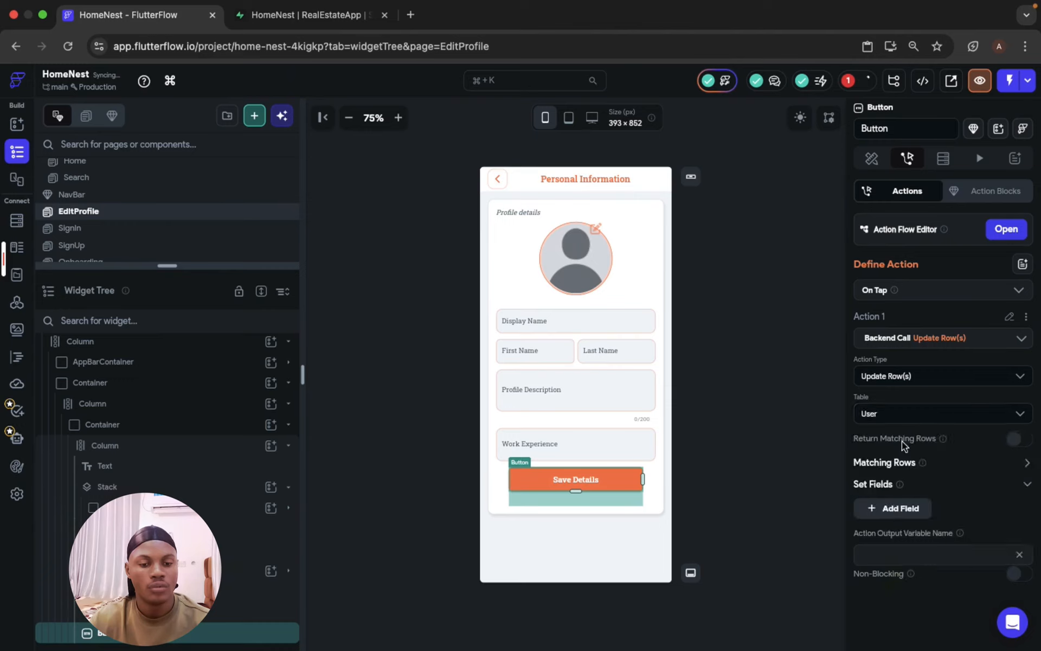
Add a matching-rows filter to the Update Row(s) action so id is Equal To the authenticated user's User ID.
left_click(961, 462)
scroll(961, 462, "down", 3)
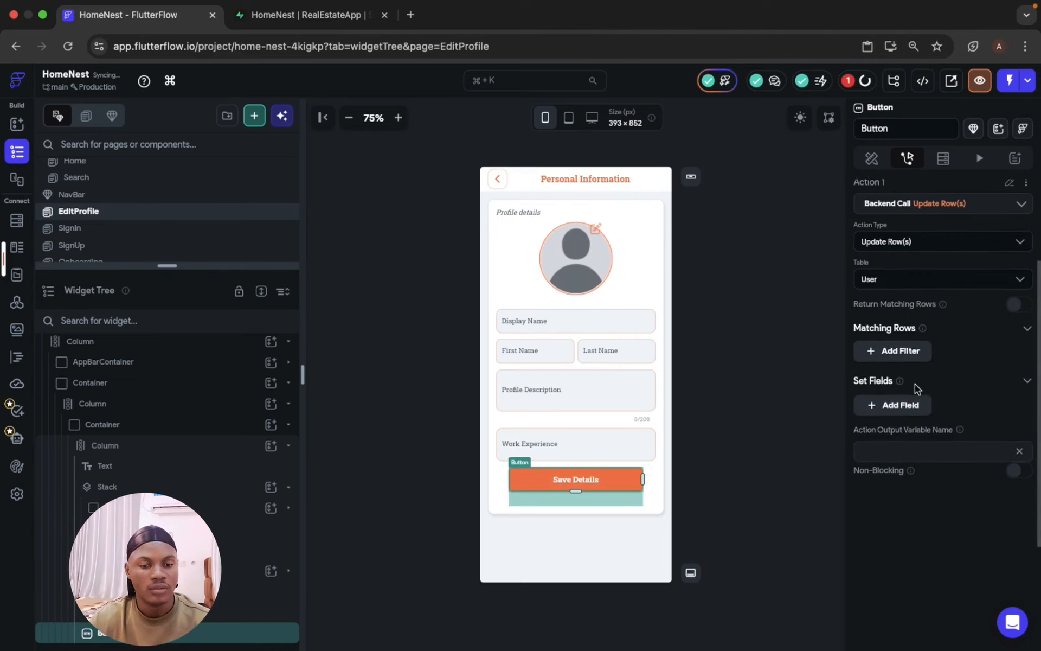
left_click(898, 352)
left_click(942, 408)
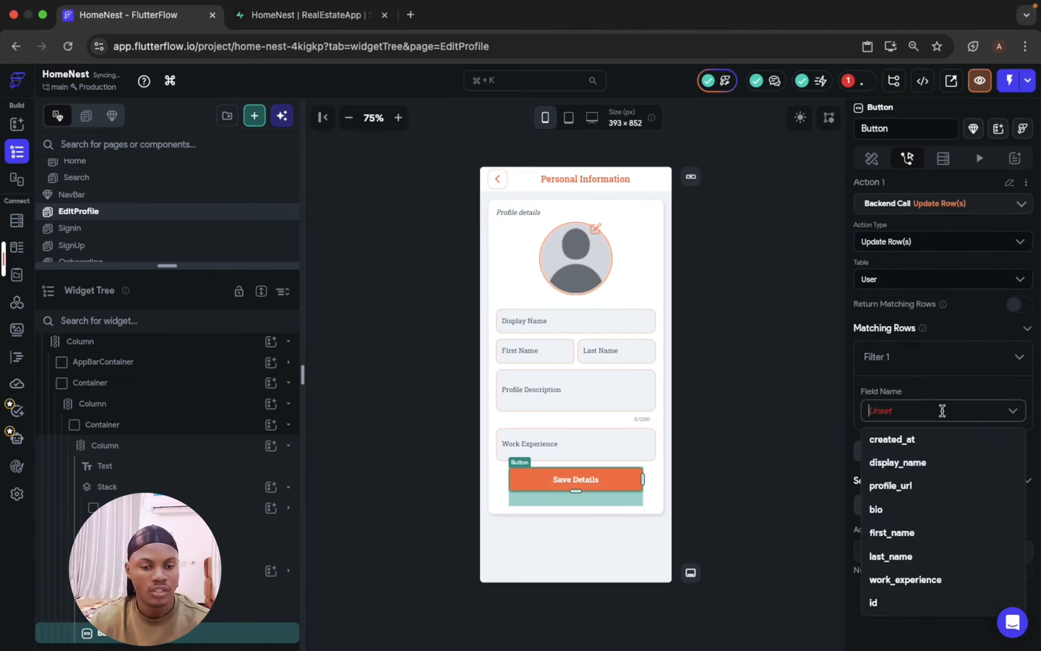
left_click(935, 601)
left_click(925, 464)
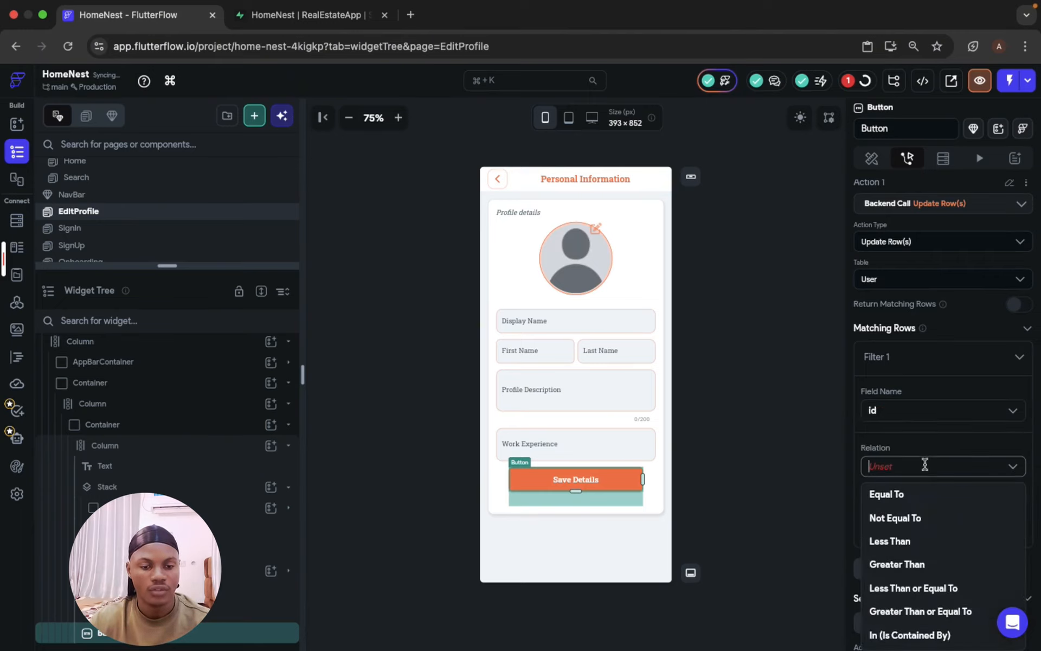
left_click(923, 496)
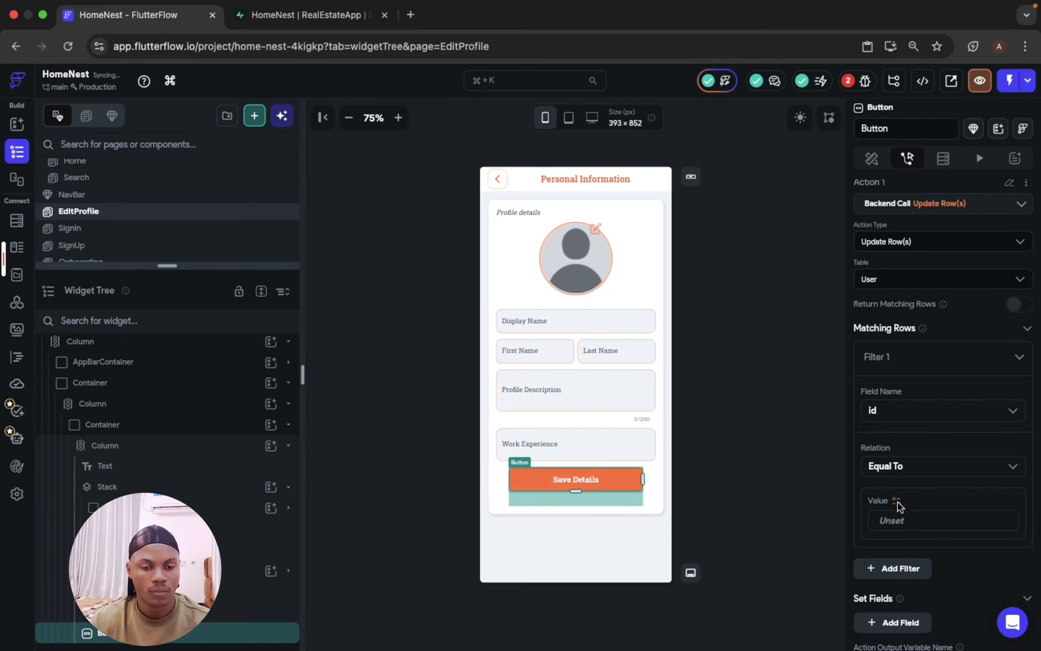
left_click(897, 504)
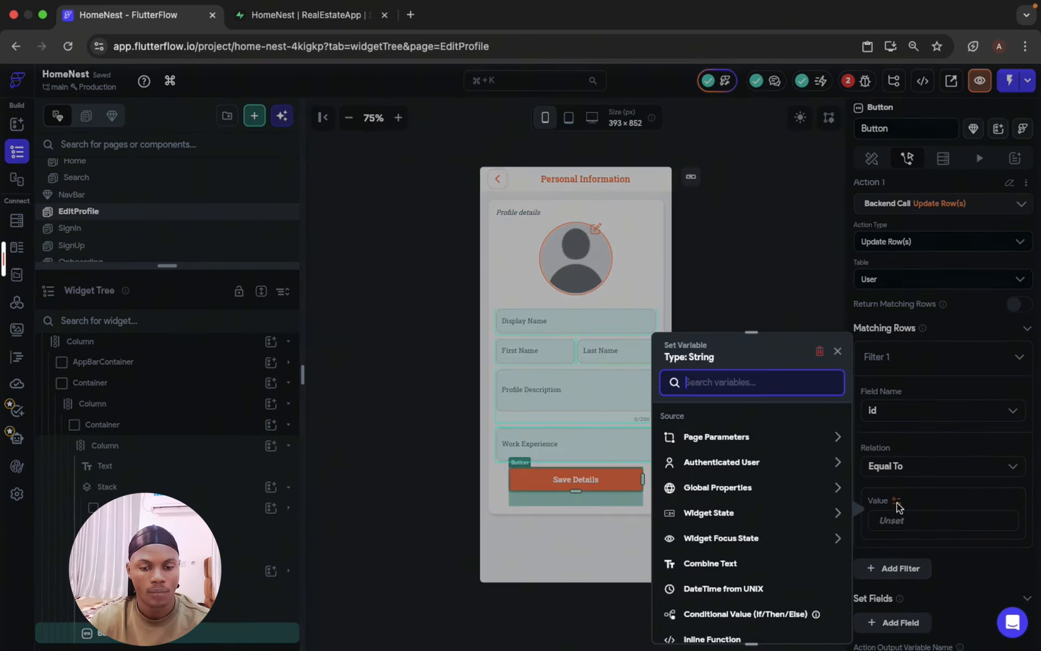
left_click(723, 462)
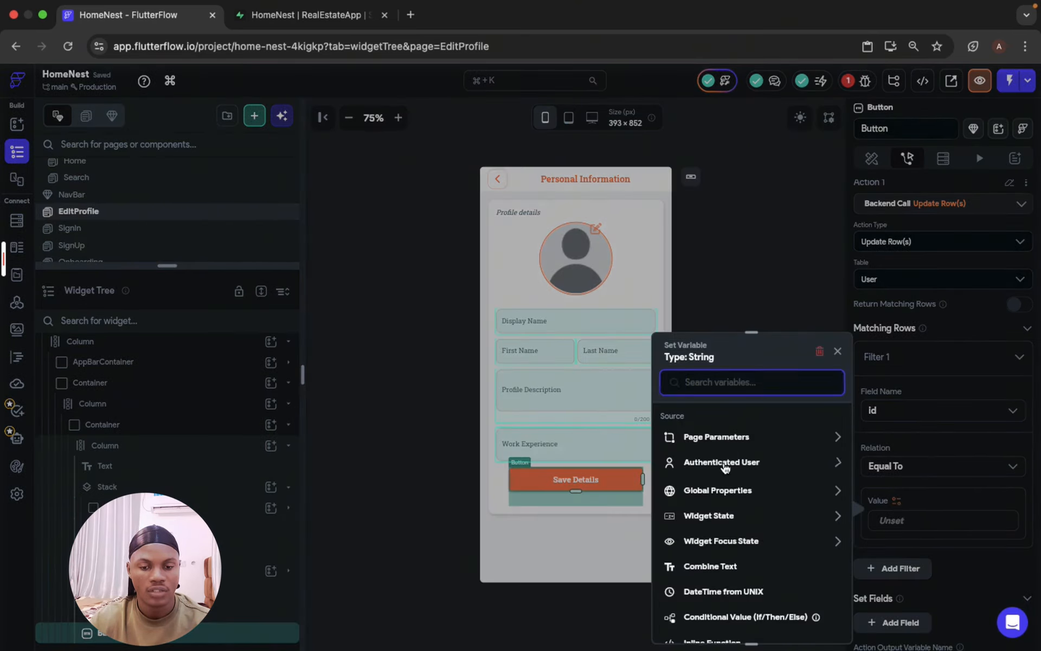
left_click(701, 525)
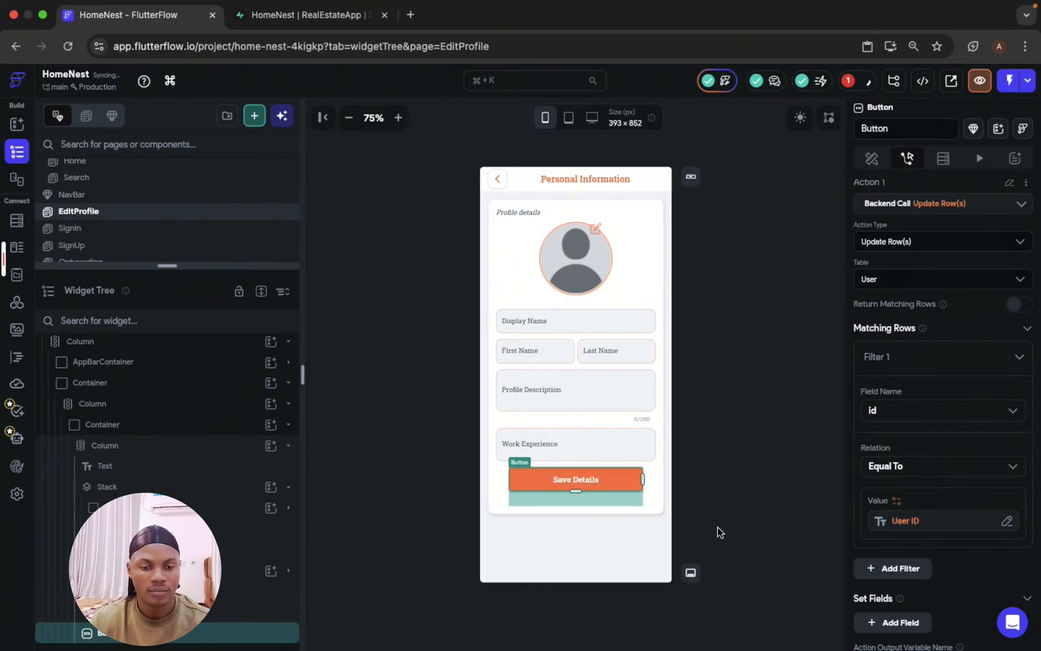
Switch to Supabase to look over the User table's columns, and return to FlutterFlow.
left_click(315, 19)
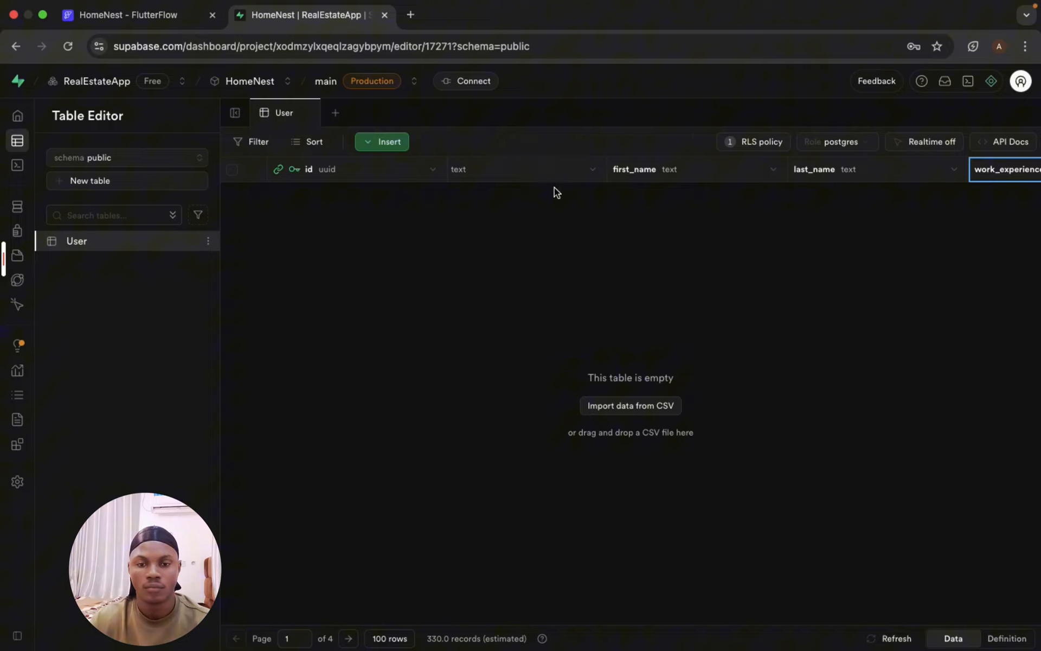
scroll(562, 176, "right", 3)
scroll(562, 177, "left", 5)
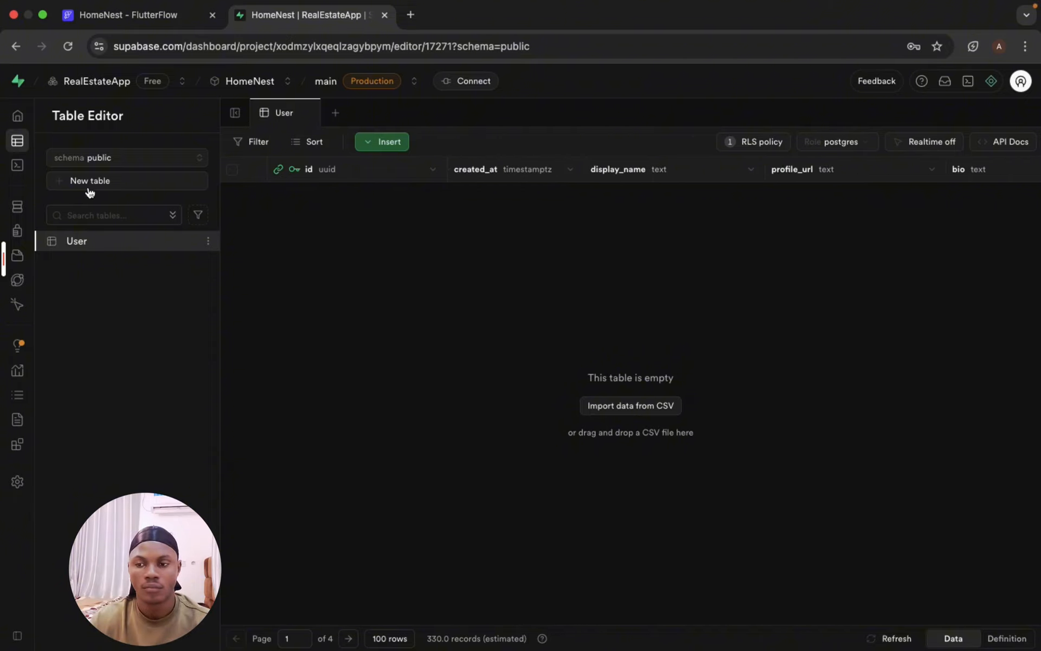
left_click(109, 32)
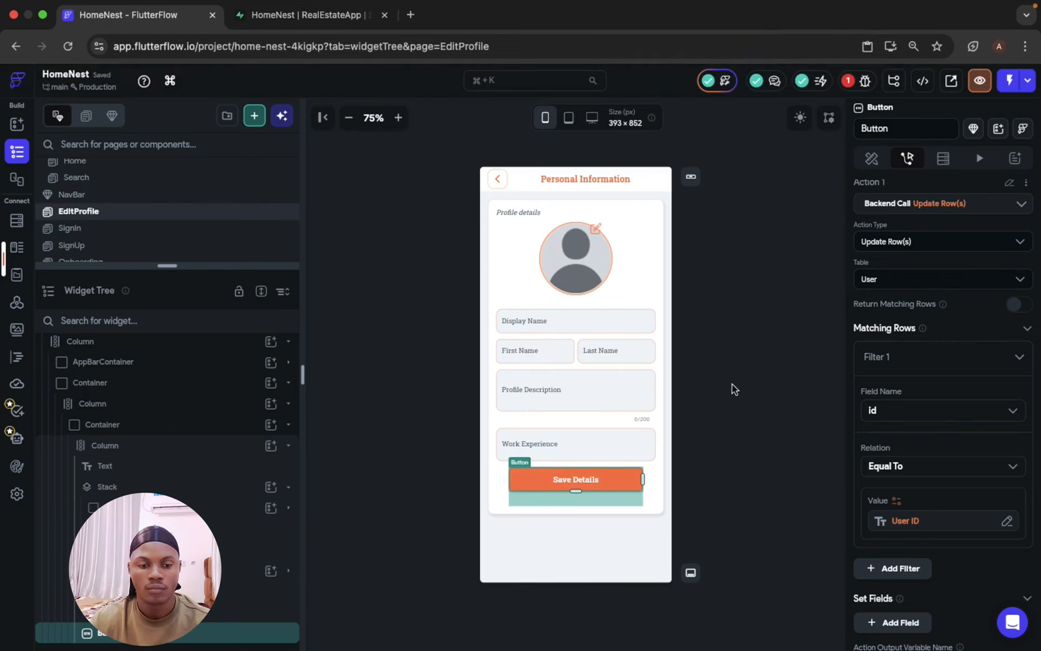
Add display_name to the Save Details button's Update Row(s) fields, with its value from the Display Name text field's widget state.
left_click(733, 384)
left_click(556, 482)
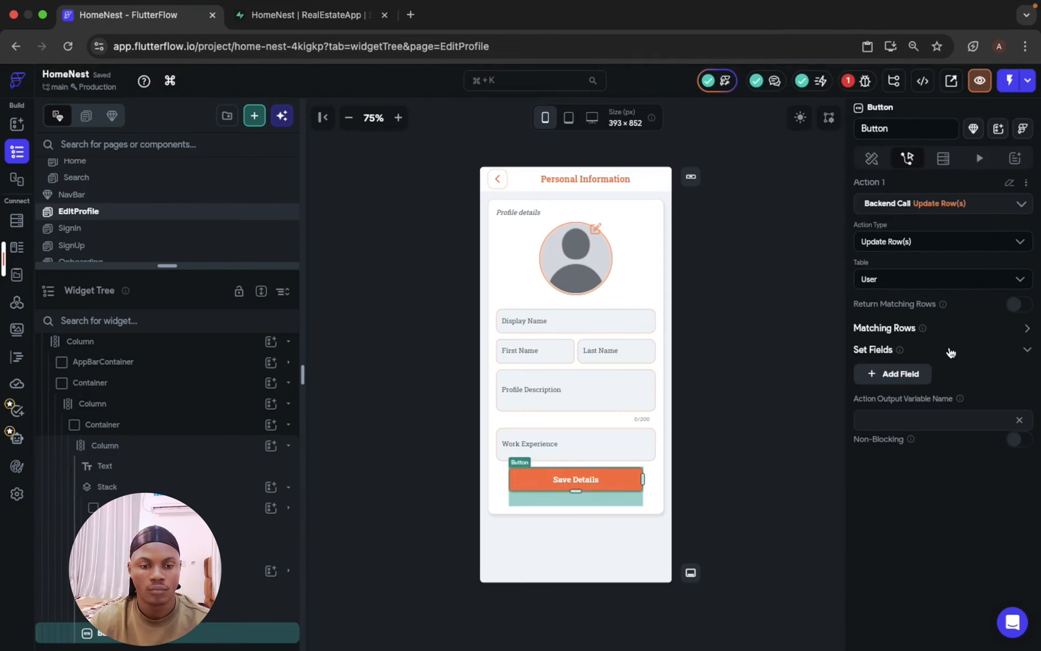
left_click(903, 374)
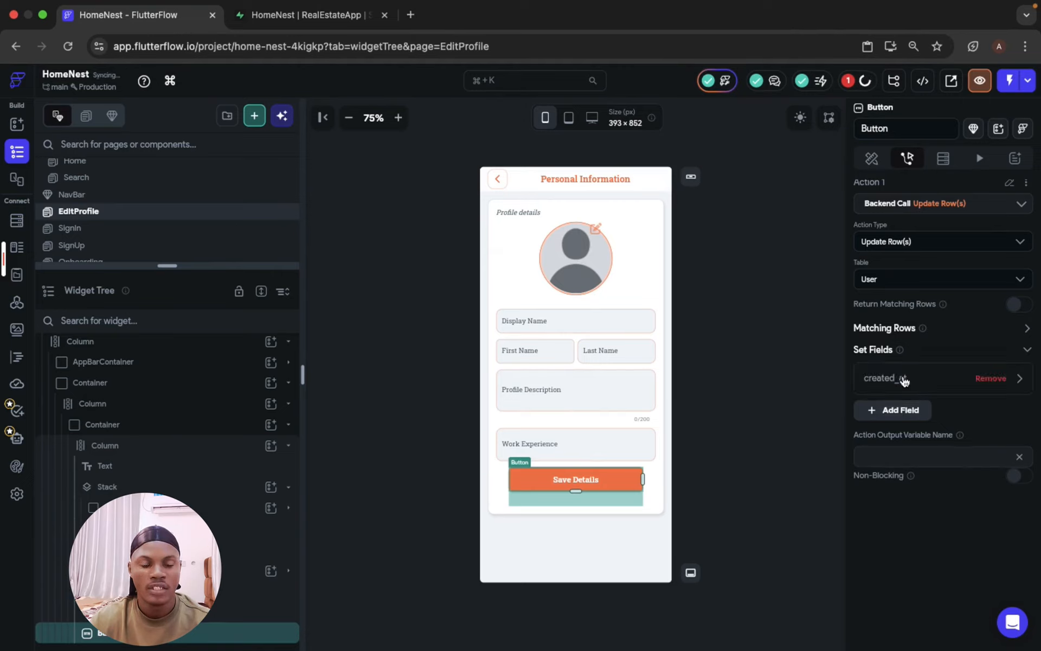
left_click(936, 386)
left_click(963, 457)
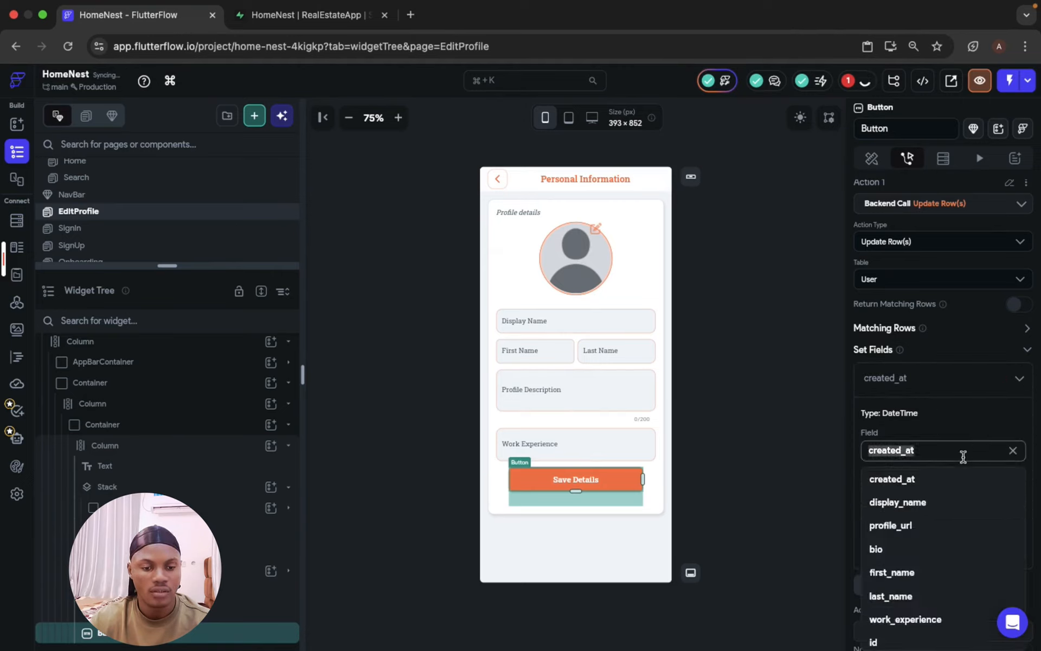
left_click(953, 508)
left_click(897, 522)
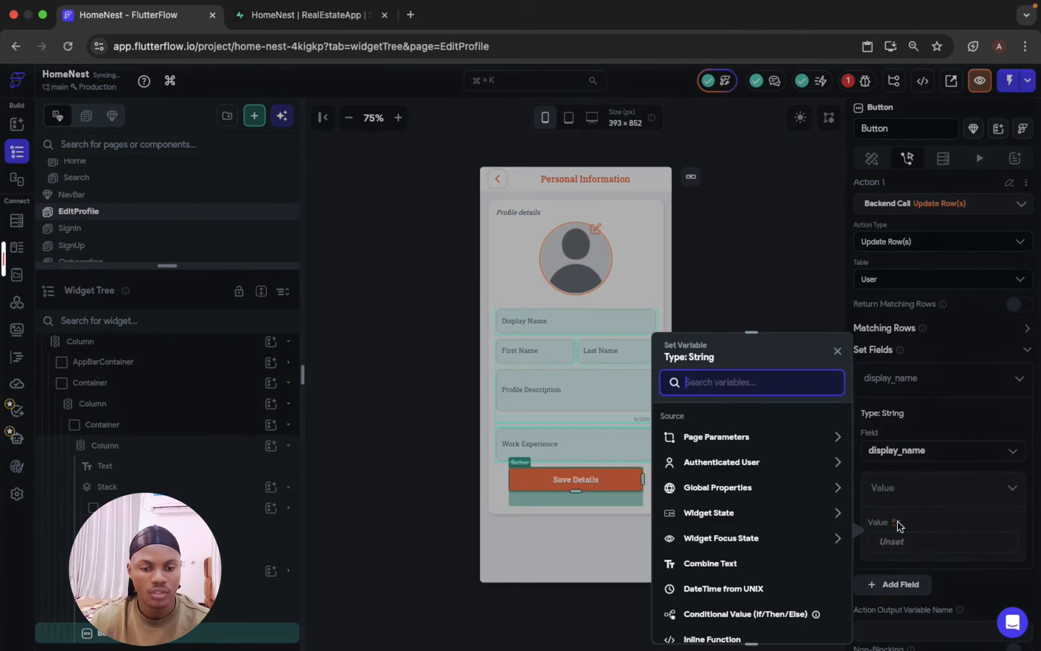
left_click(741, 518)
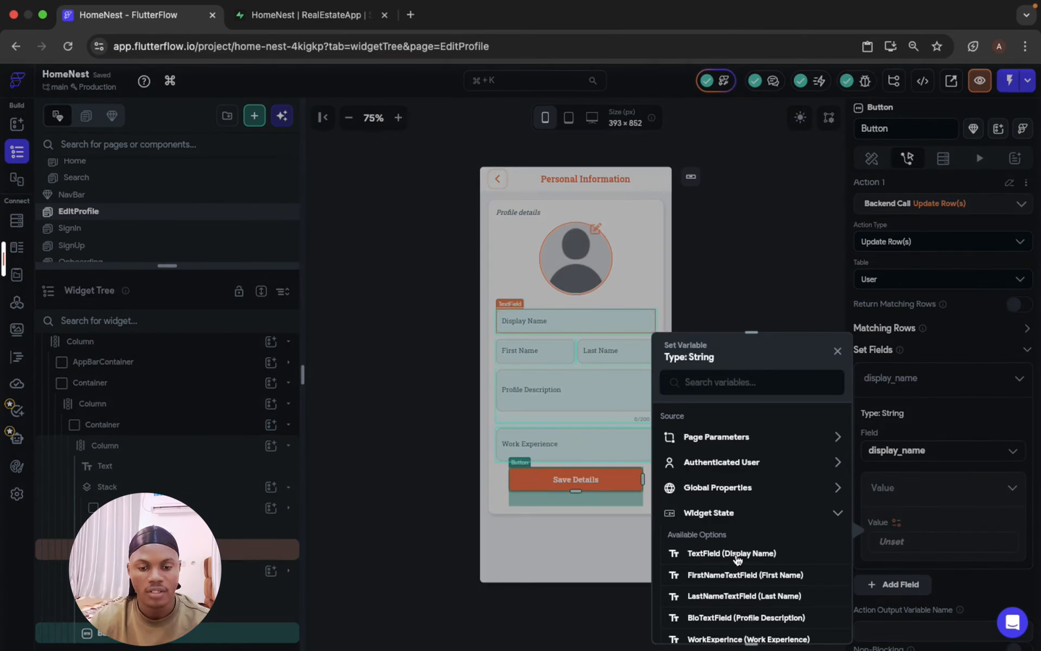
left_click(737, 556)
left_click(940, 383)
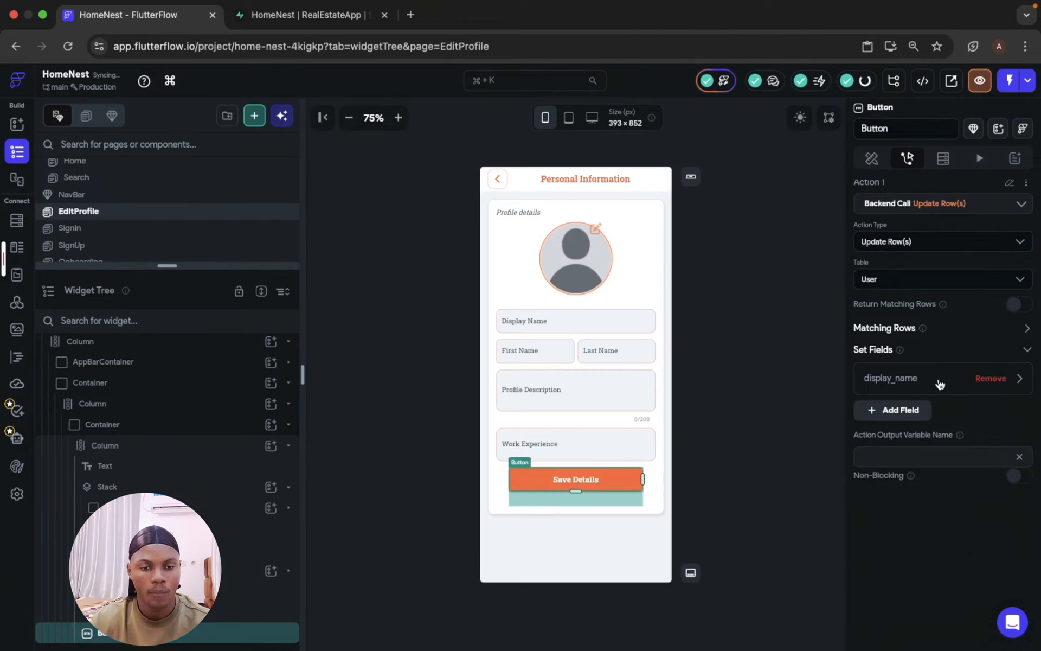
Add a second set field to the Update Row(s) action and assign it to profile_url.
scroll(922, 336, "down", 3)
left_click(901, 234)
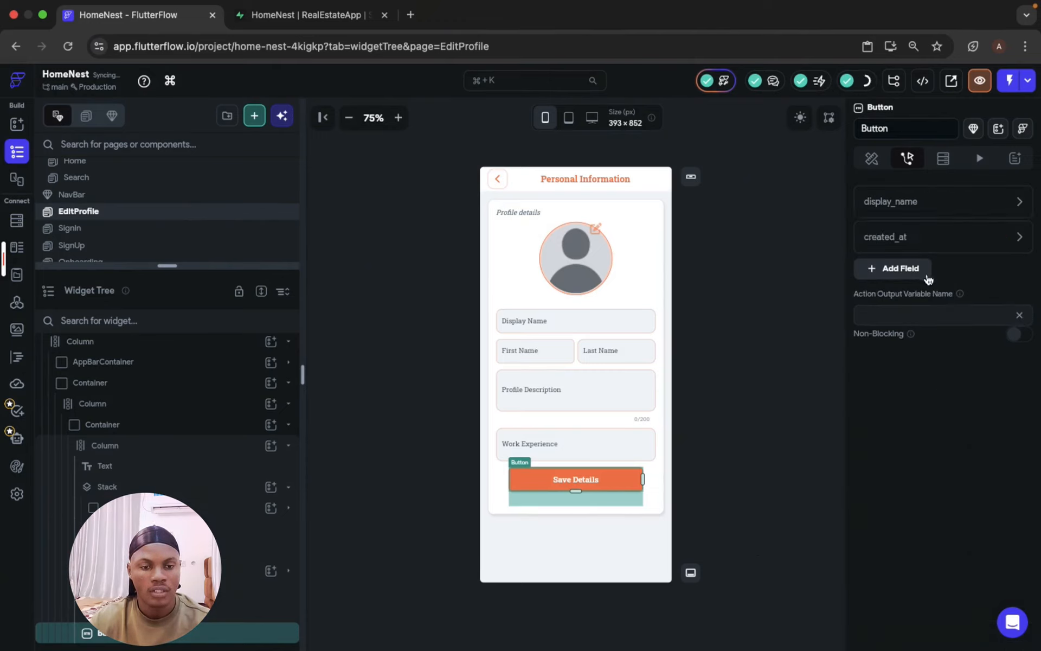
left_click(949, 243)
left_click(937, 309)
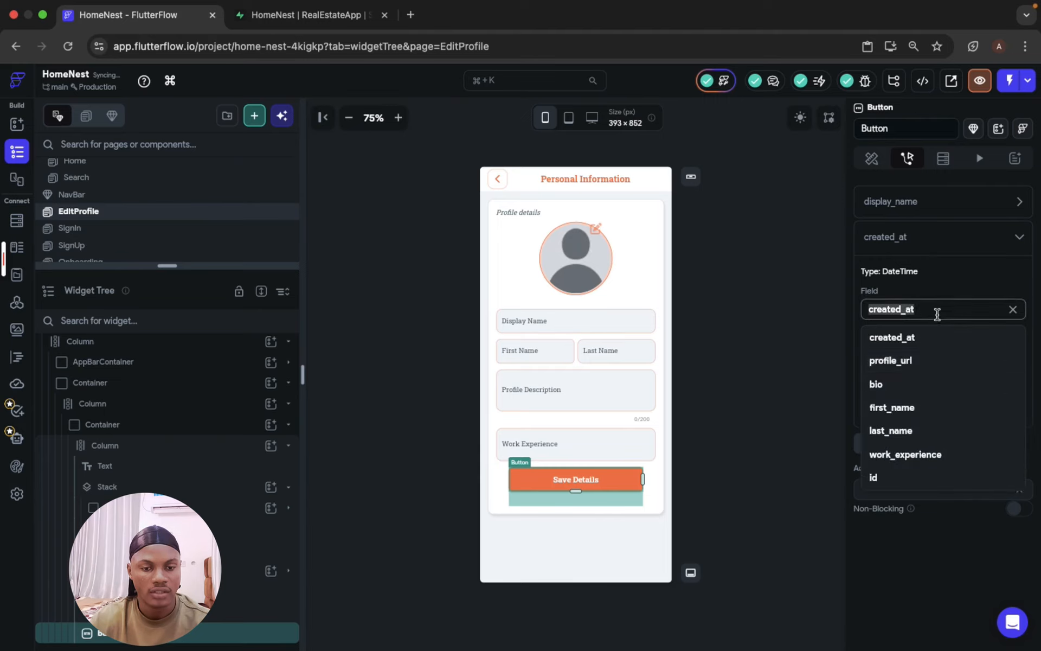
left_click(933, 362)
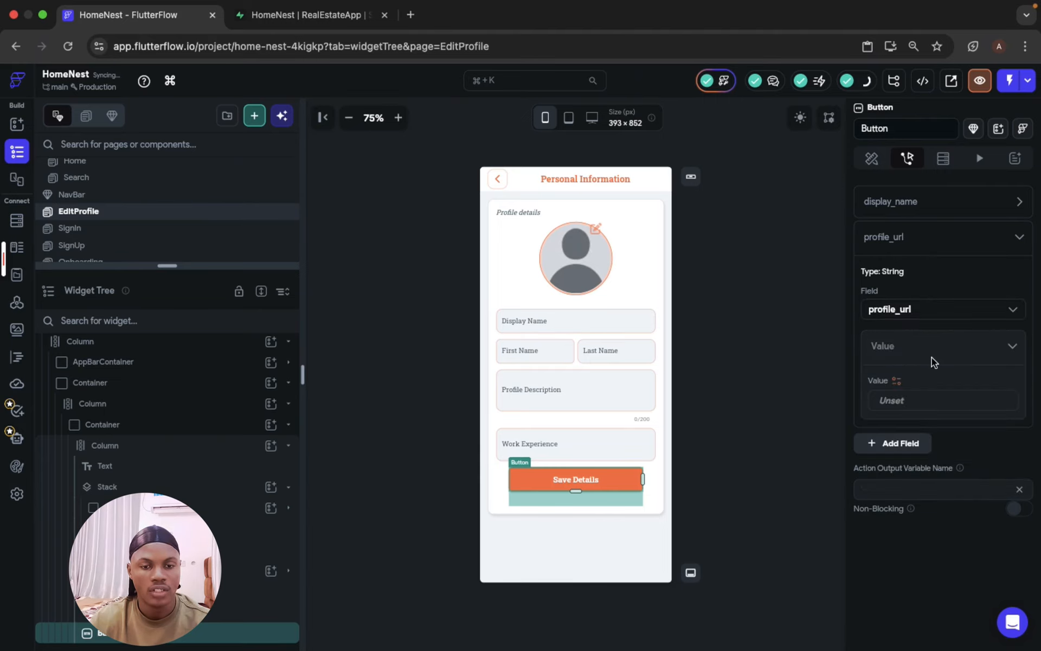
Create a nullable page state variable named profileImage of type ImagePath on the EditProfile page.
left_click(786, 327)
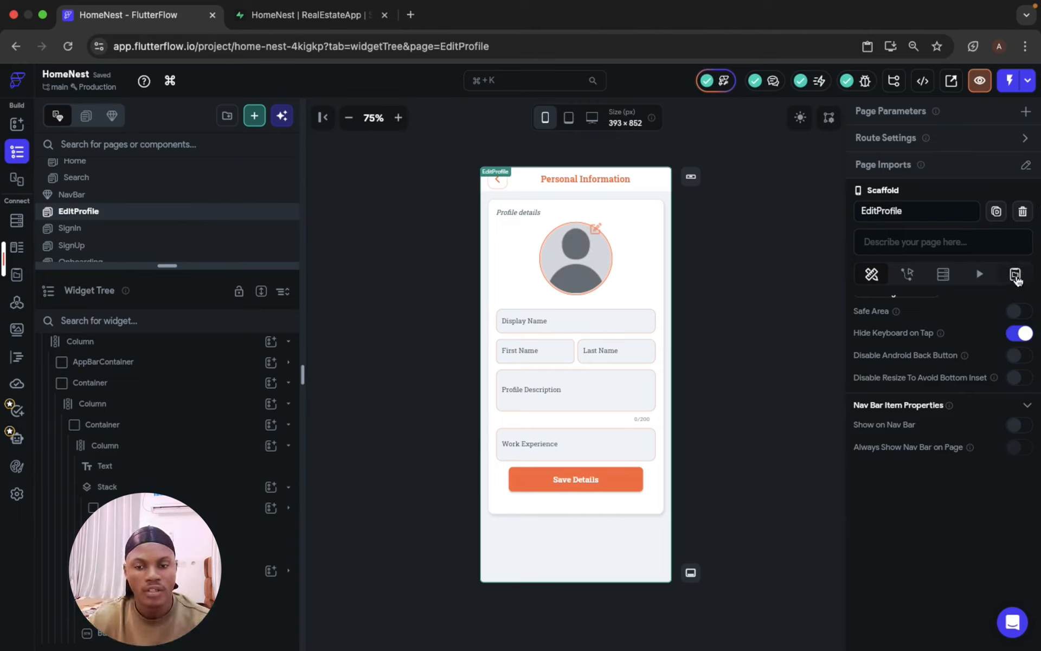
left_click(1016, 275)
left_click(940, 336)
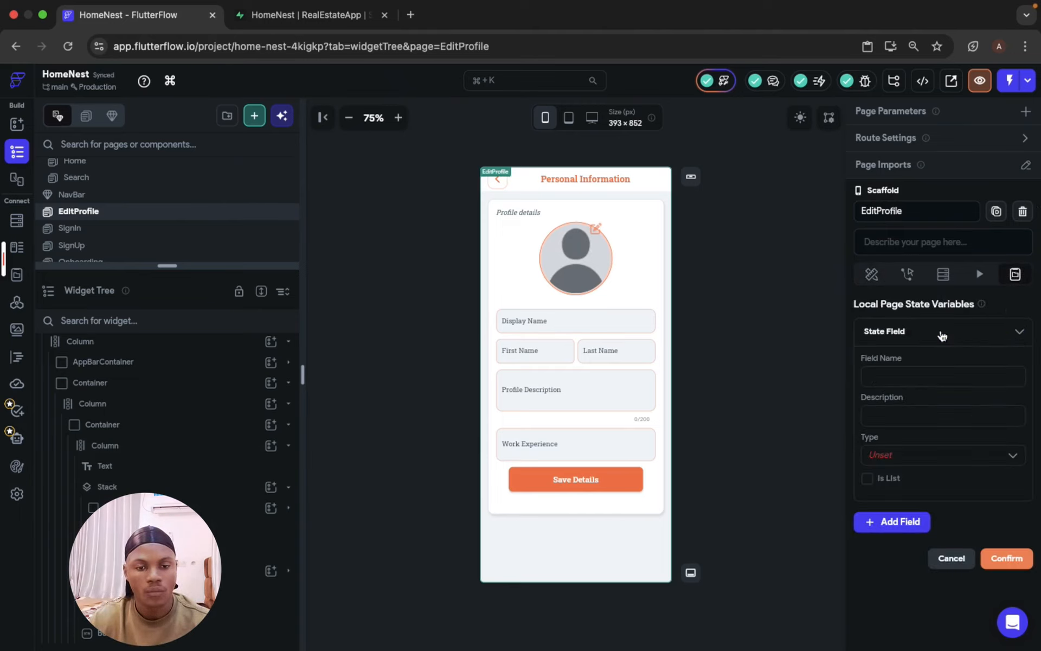
left_click(917, 383)
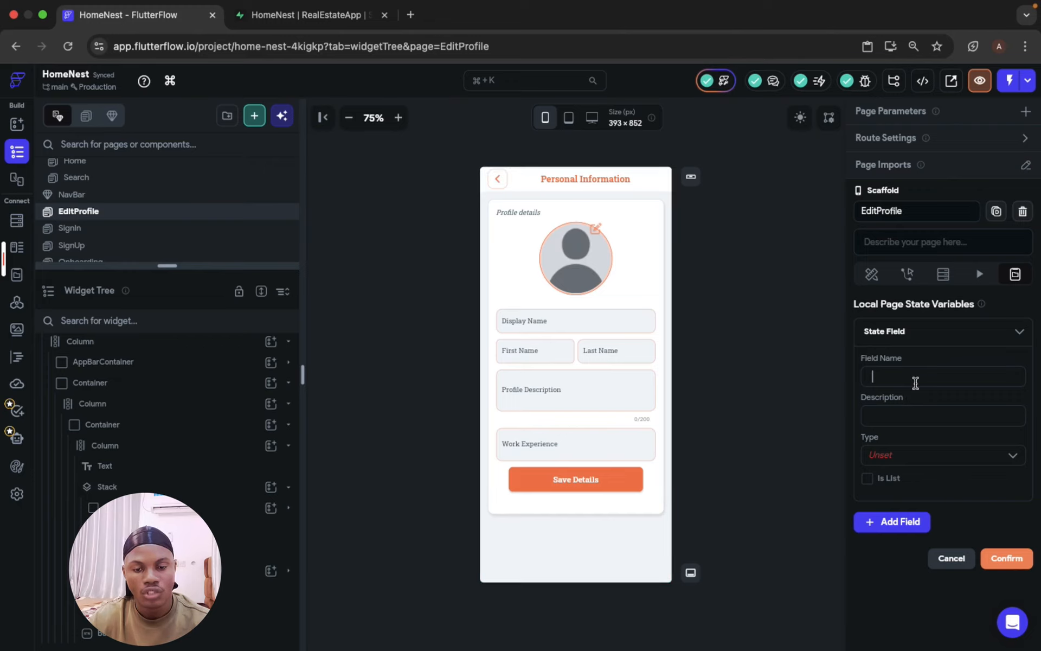
type("profileImage")
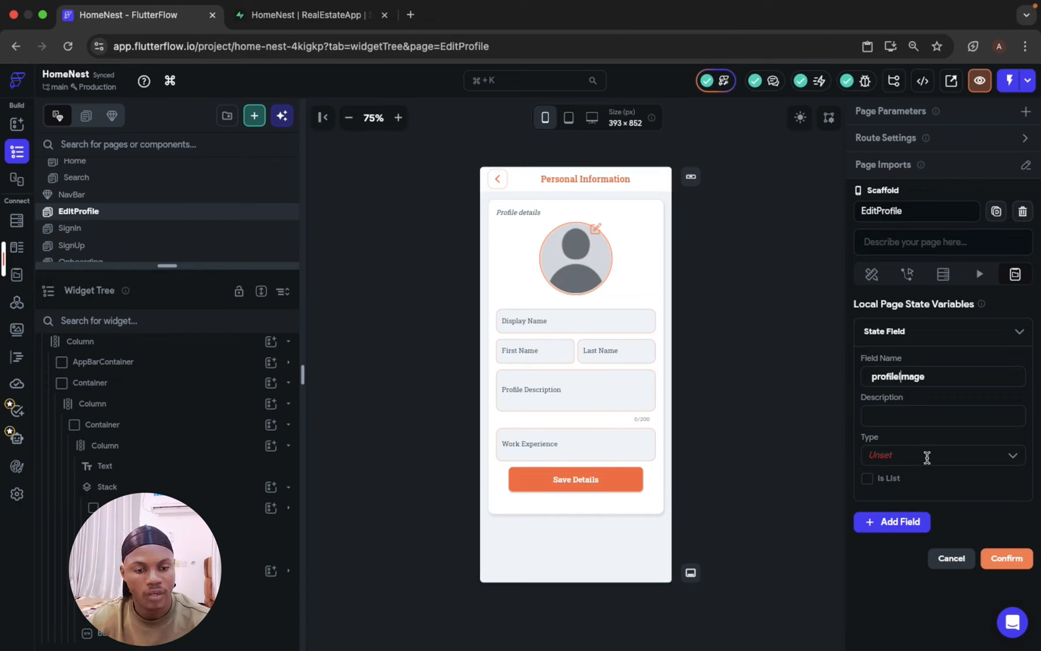
left_click(927, 455)
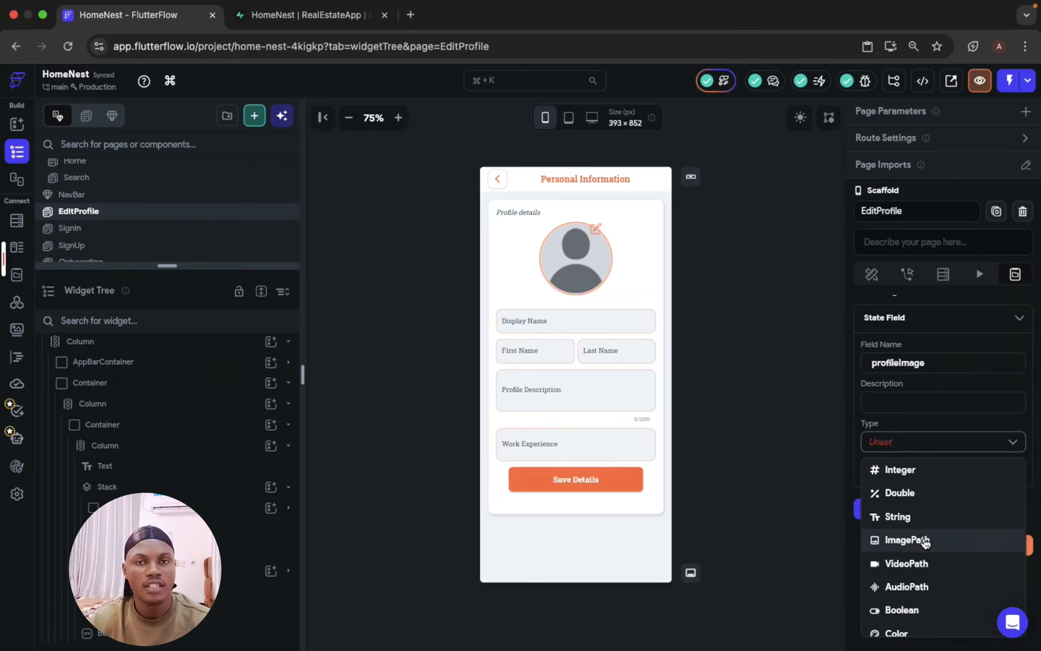
left_click(926, 541)
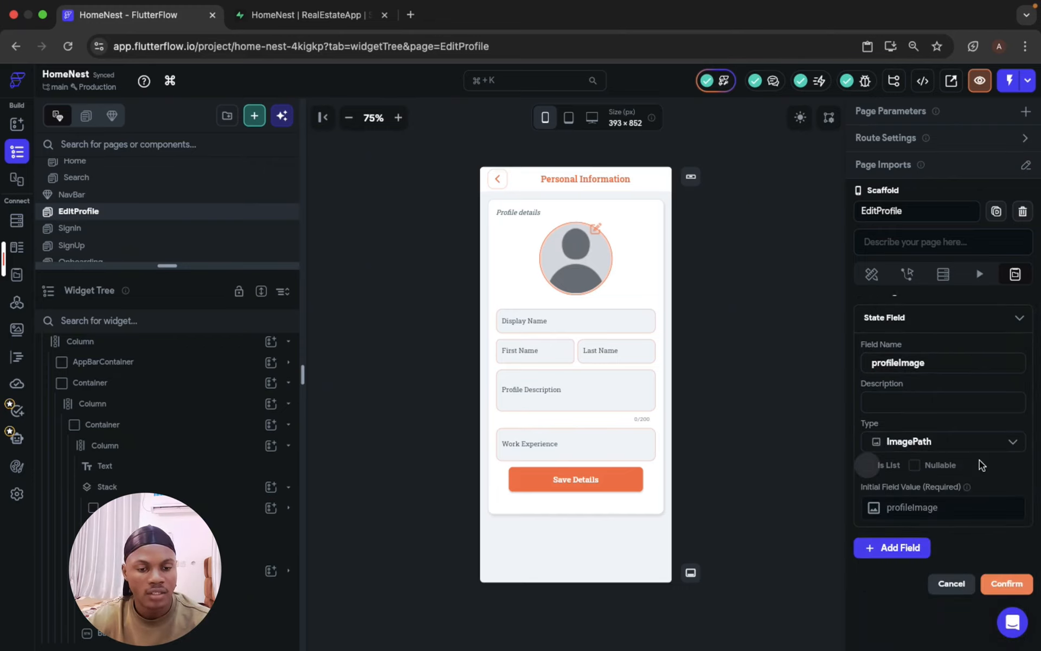
scroll(982, 465, "down", 3)
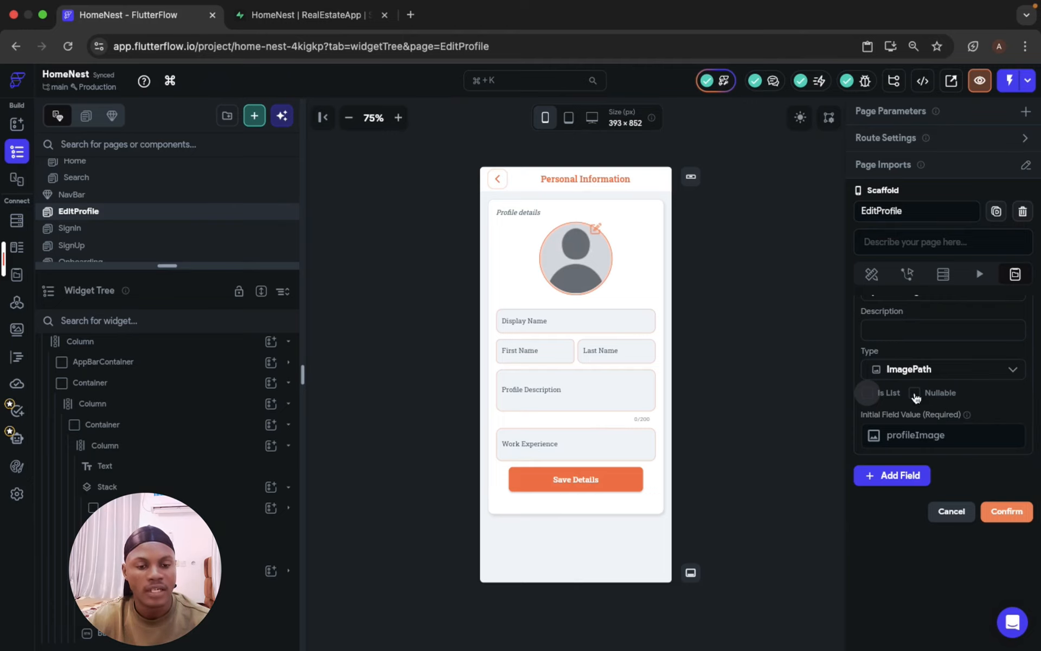
left_click(915, 394)
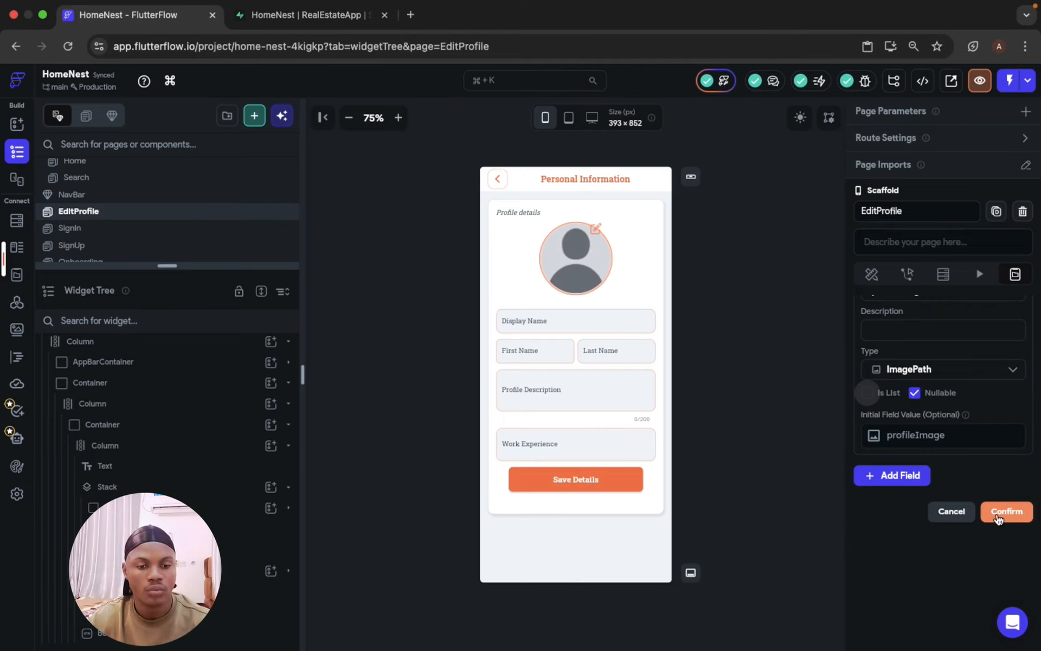
left_click(1001, 517)
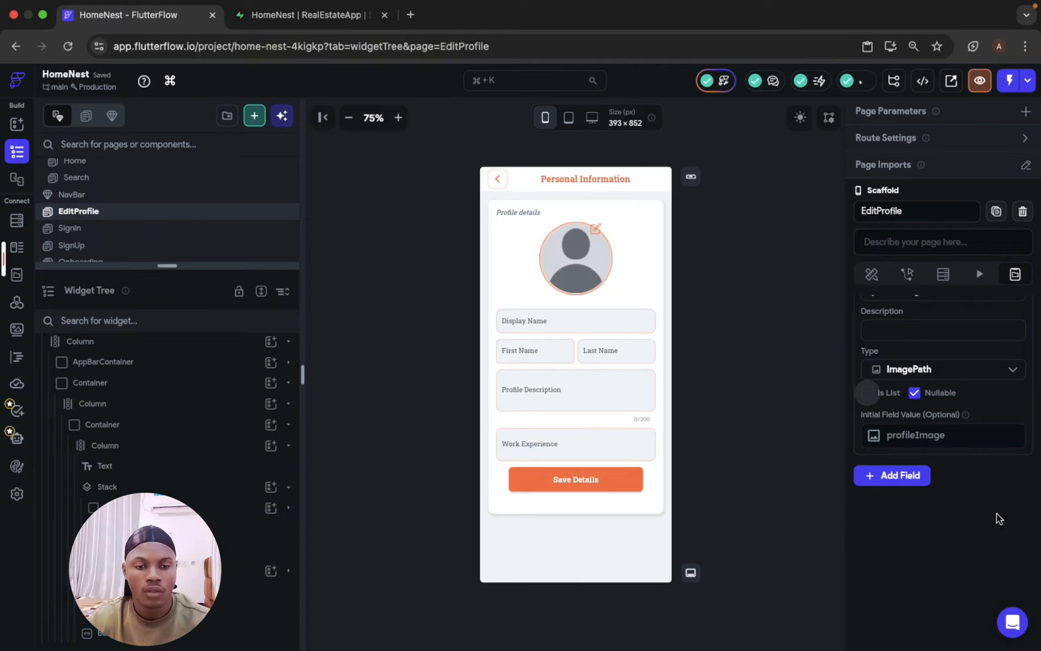
scroll(916, 342, "up", 2)
scroll(915, 342, "up", 1)
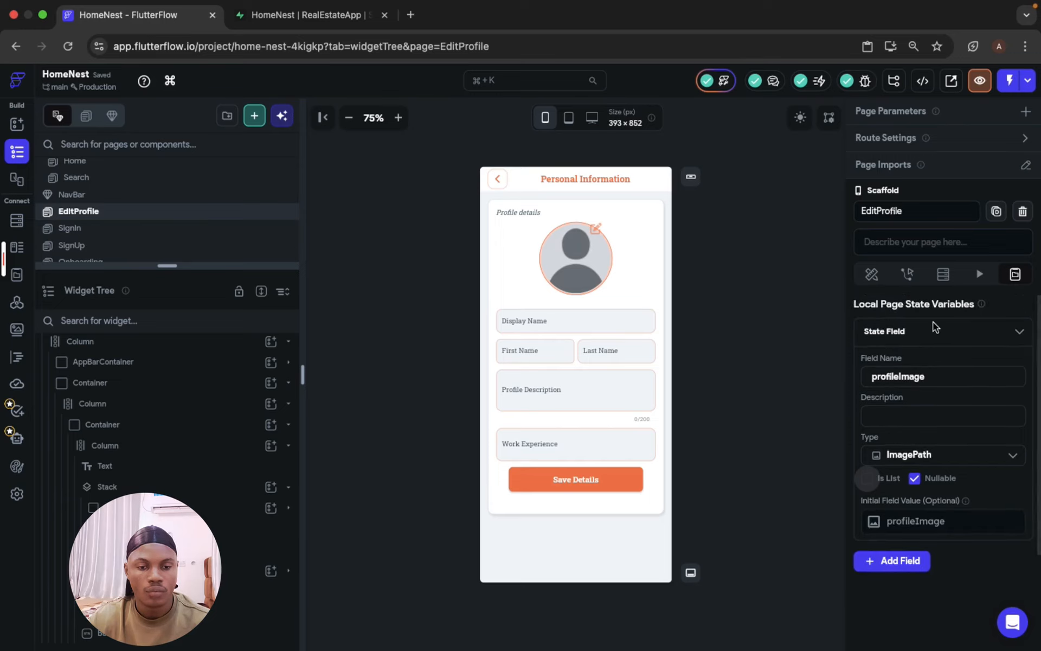
Set the profile_url value in the Save Details button's Update Row(s) action to the profileImage page state variable.
left_click(607, 479)
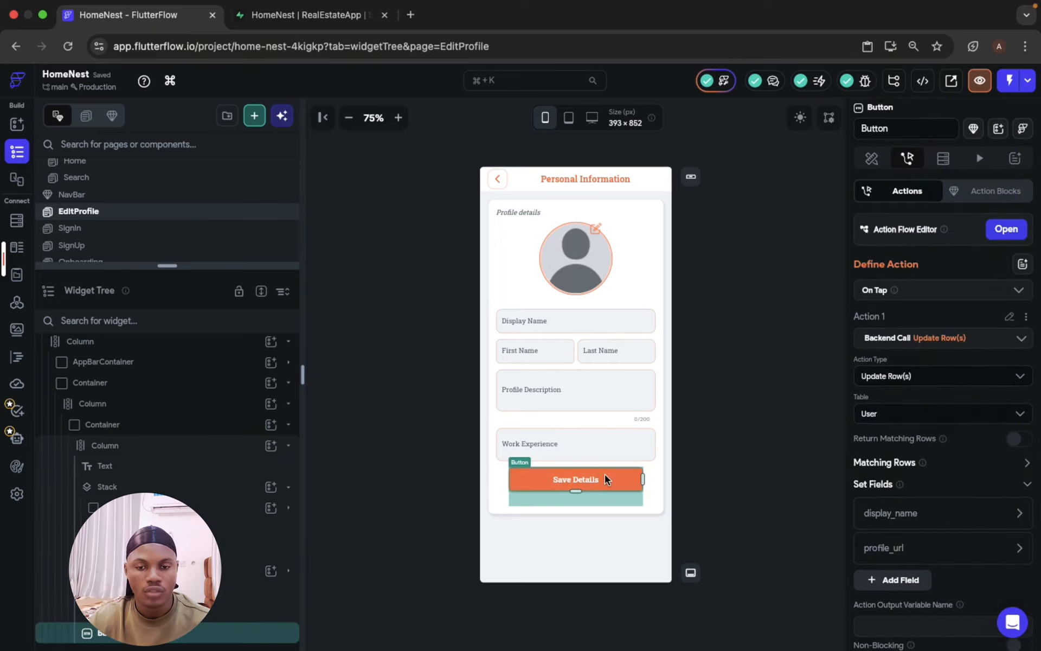
scroll(1008, 436, "down", 5)
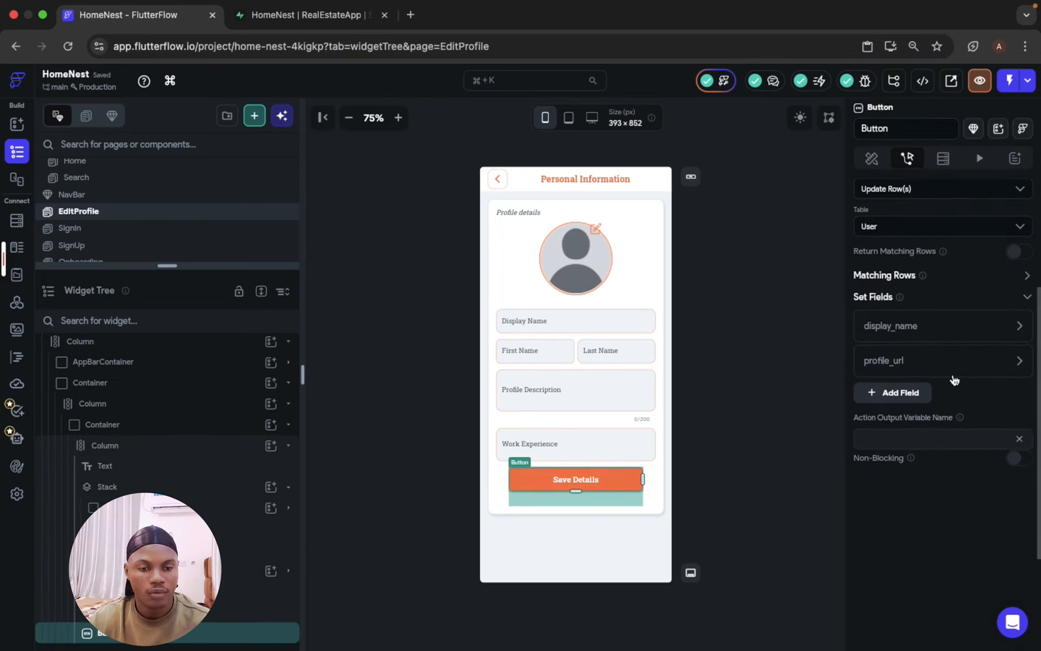
left_click(953, 375)
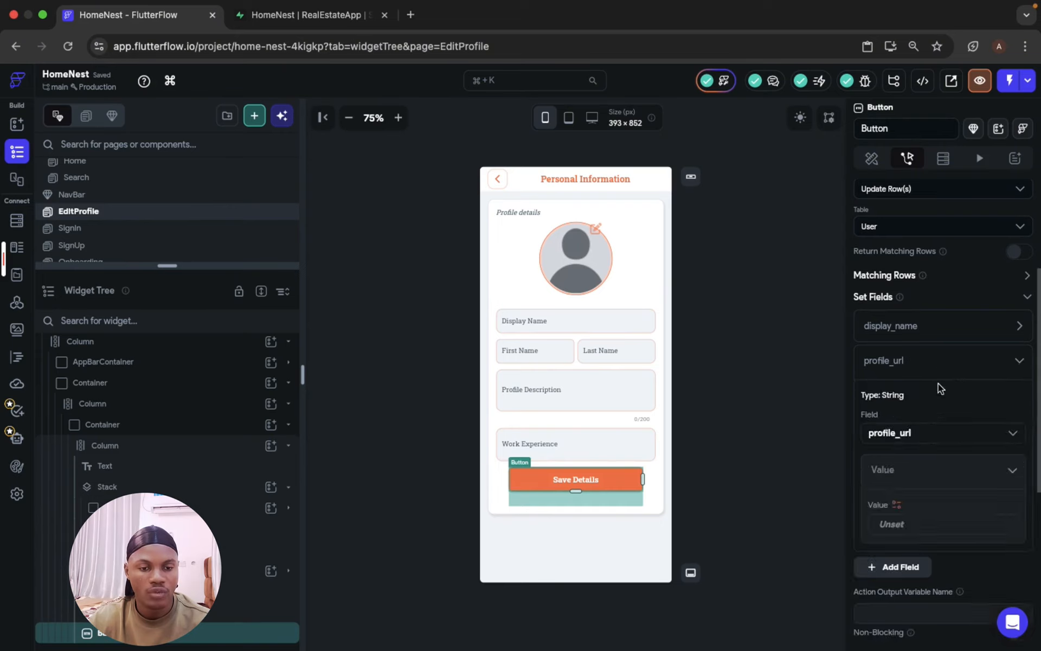
left_click(896, 507)
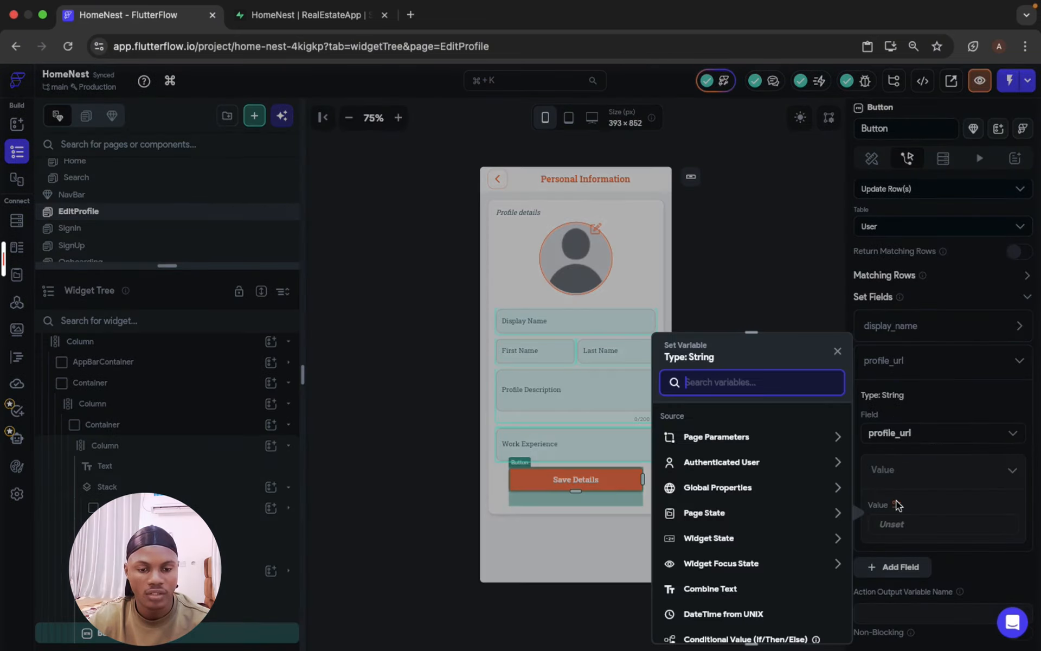
left_click(732, 515)
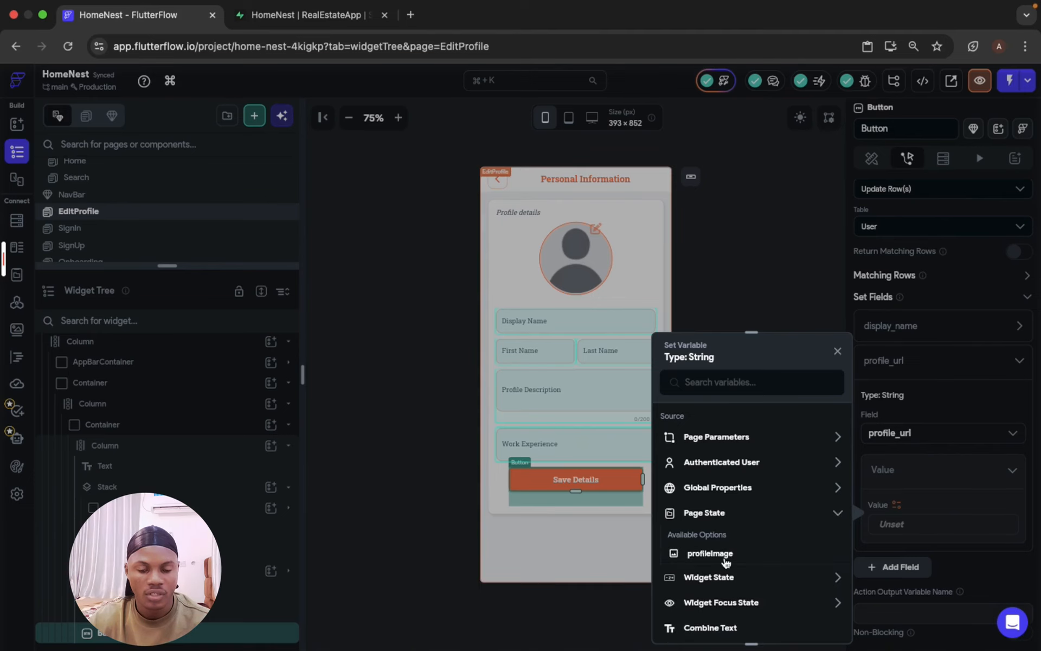
left_click(724, 555)
left_click(922, 362)
scroll(927, 364, "down", 3)
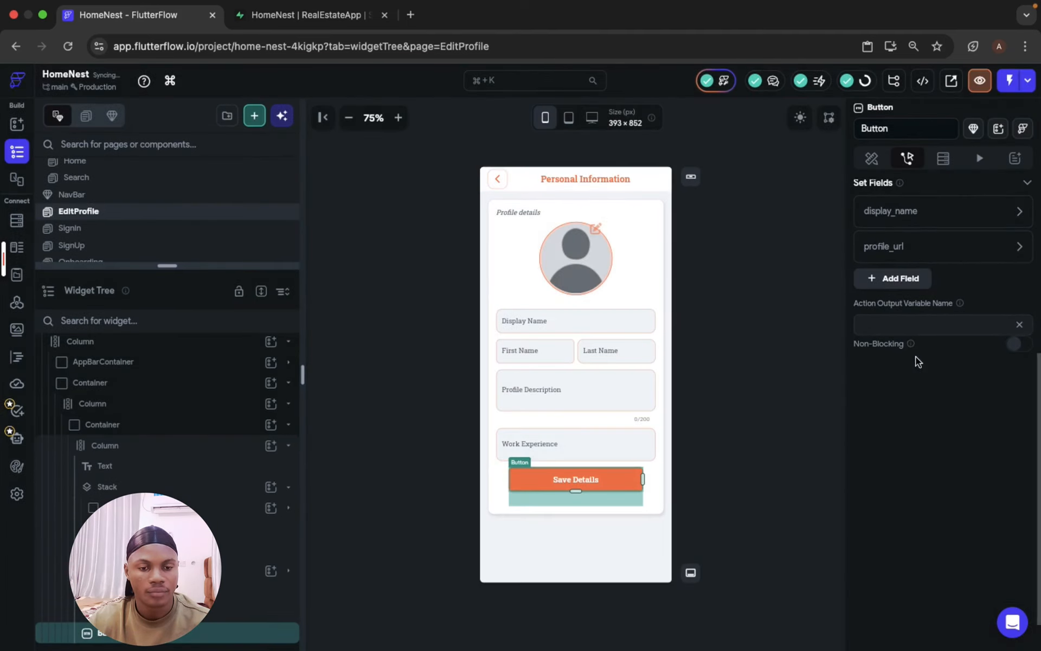
Add bio to the Save Details button's Update Row(s) fields, with its value from the Profile Description text field's widget state.
left_click(897, 278)
left_click(928, 294)
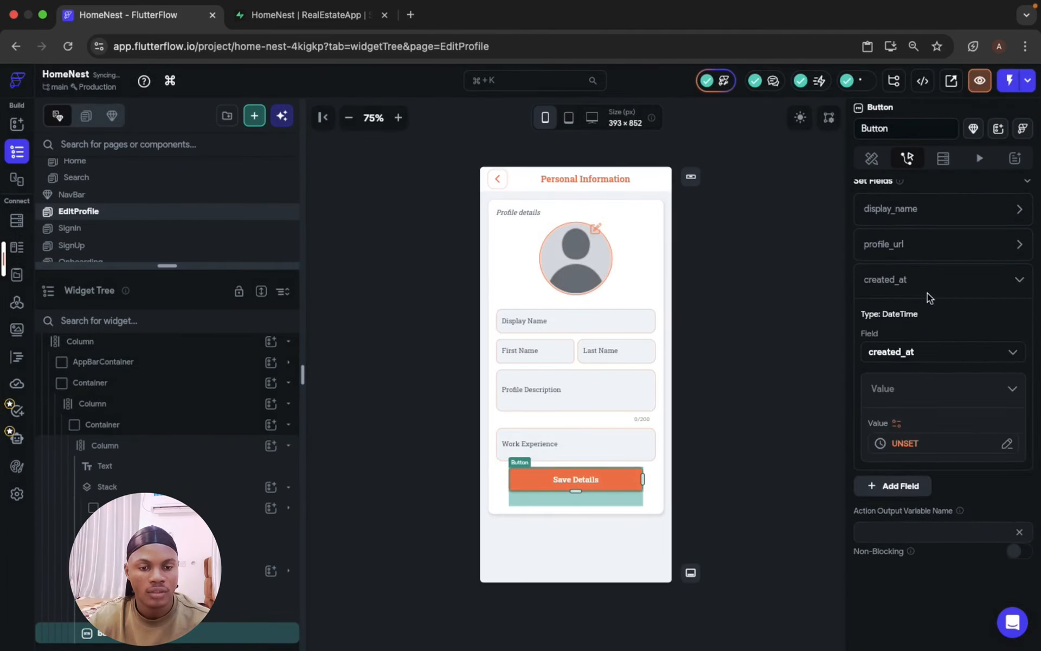
left_click(943, 350)
left_click(938, 403)
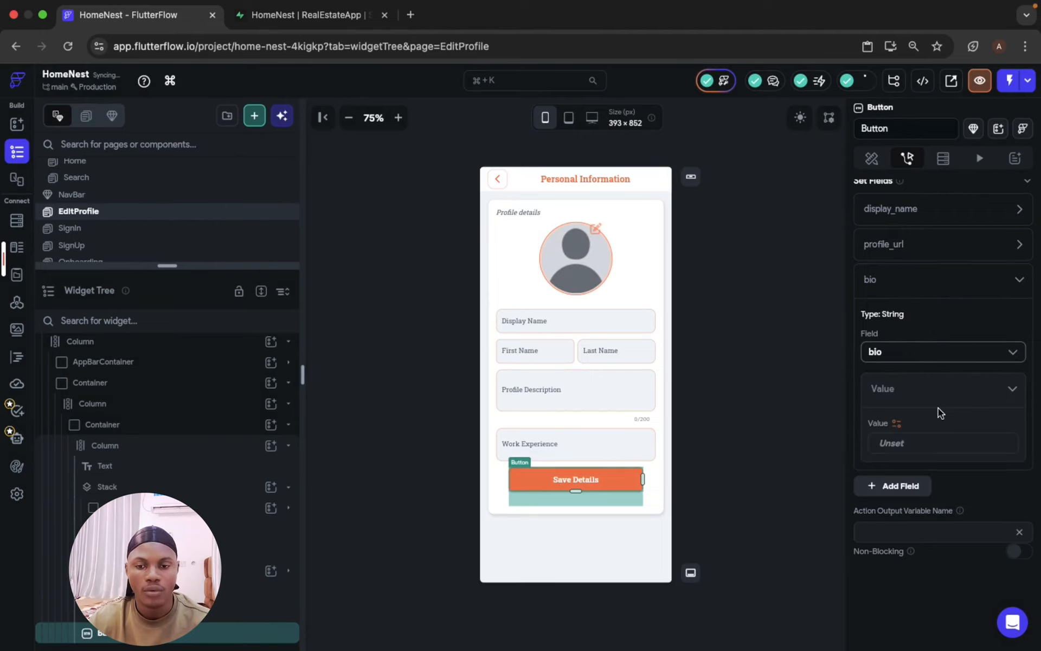
left_click(899, 423)
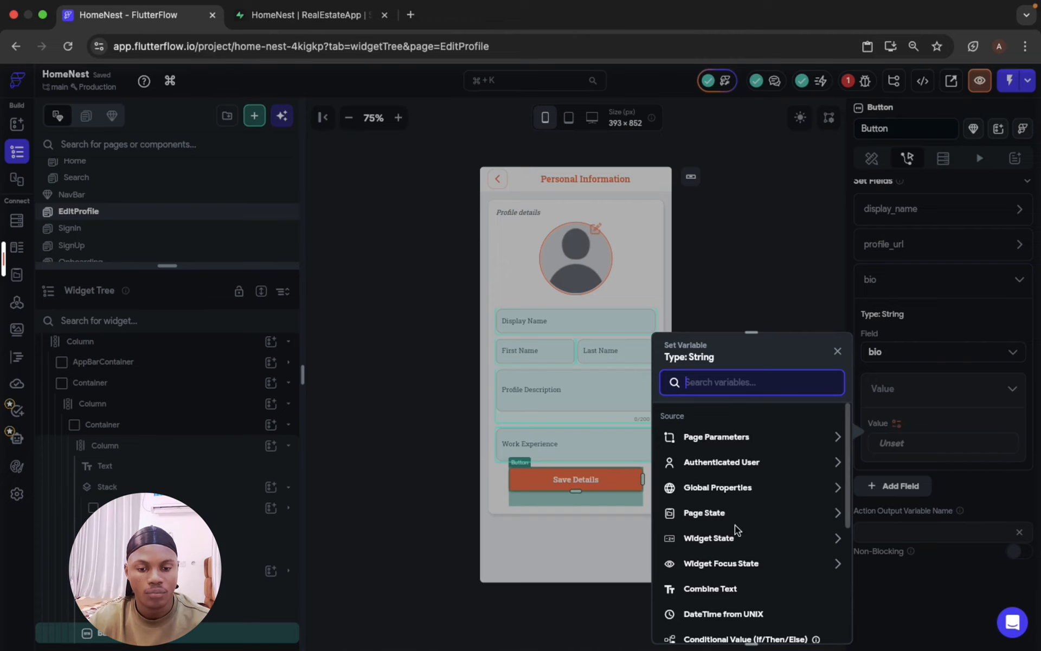
left_click(734, 540)
left_click(727, 627)
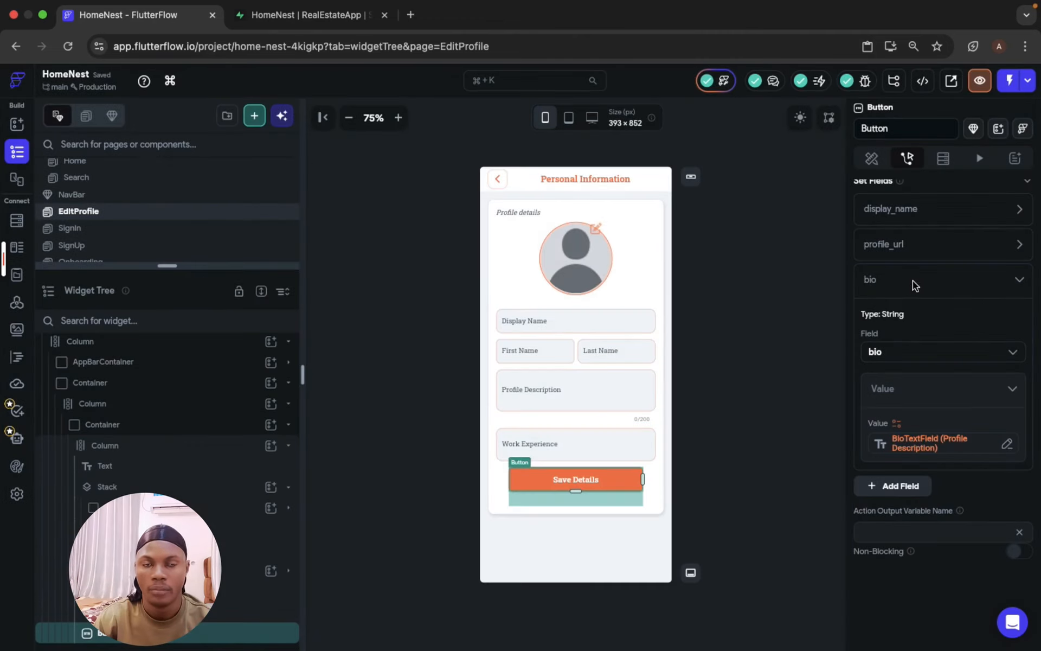
Add a fourth set field to the Update Row(s) action and open its list of available columns.
left_click(915, 287)
left_click(903, 309)
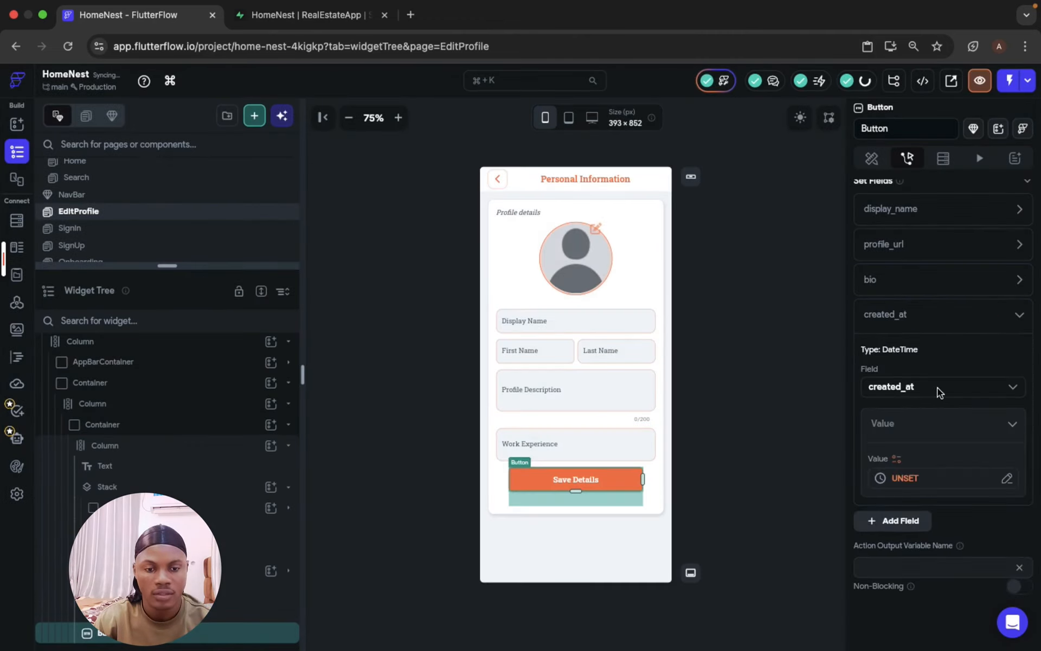
left_click(940, 389)
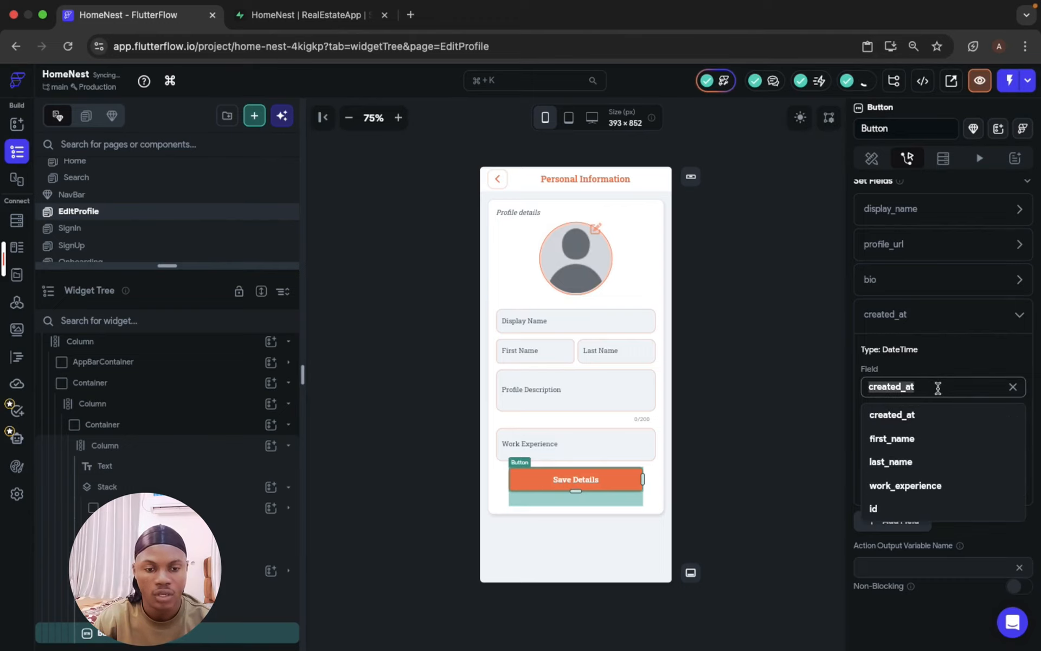
Set the Save Details button action's new field to first_name, with its value from the FirstNameTextField widget state.
left_click(947, 441)
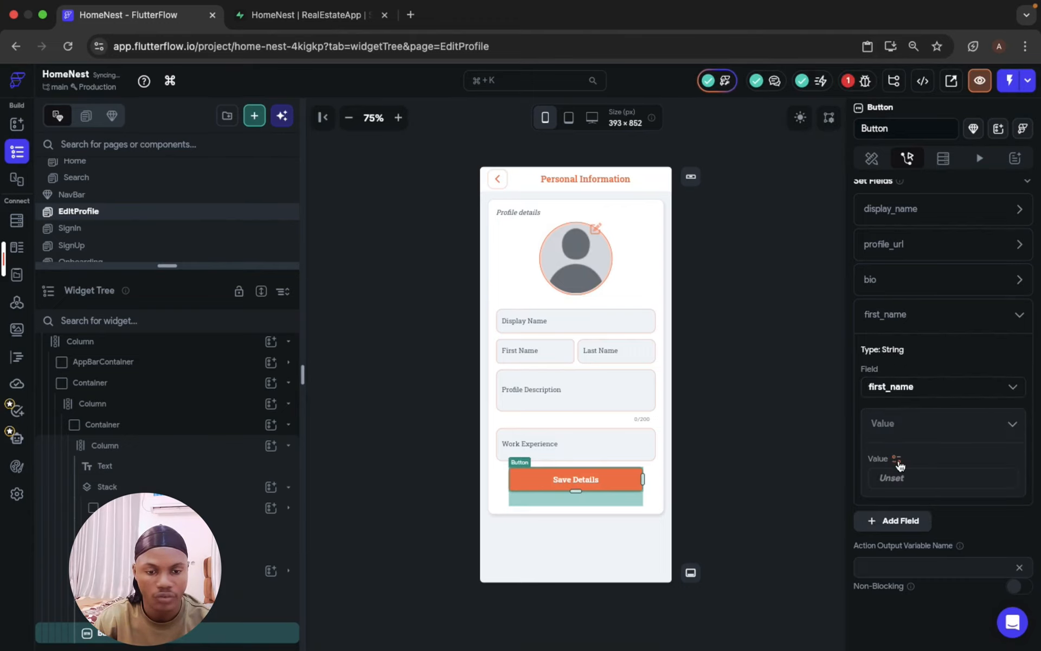
left_click(897, 459)
left_click(729, 538)
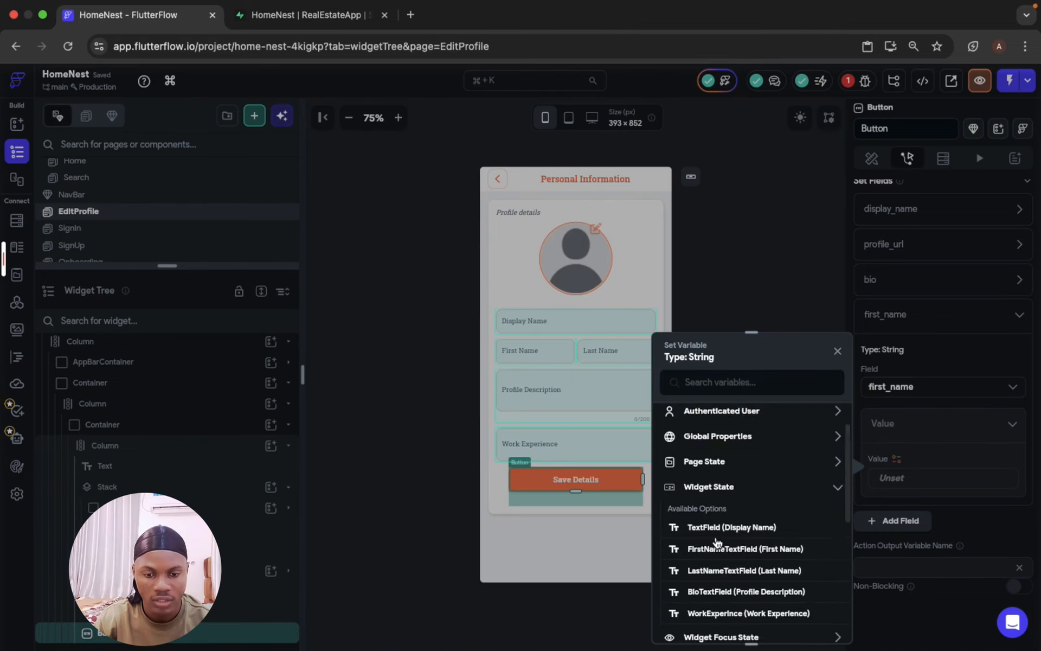
left_click(704, 498)
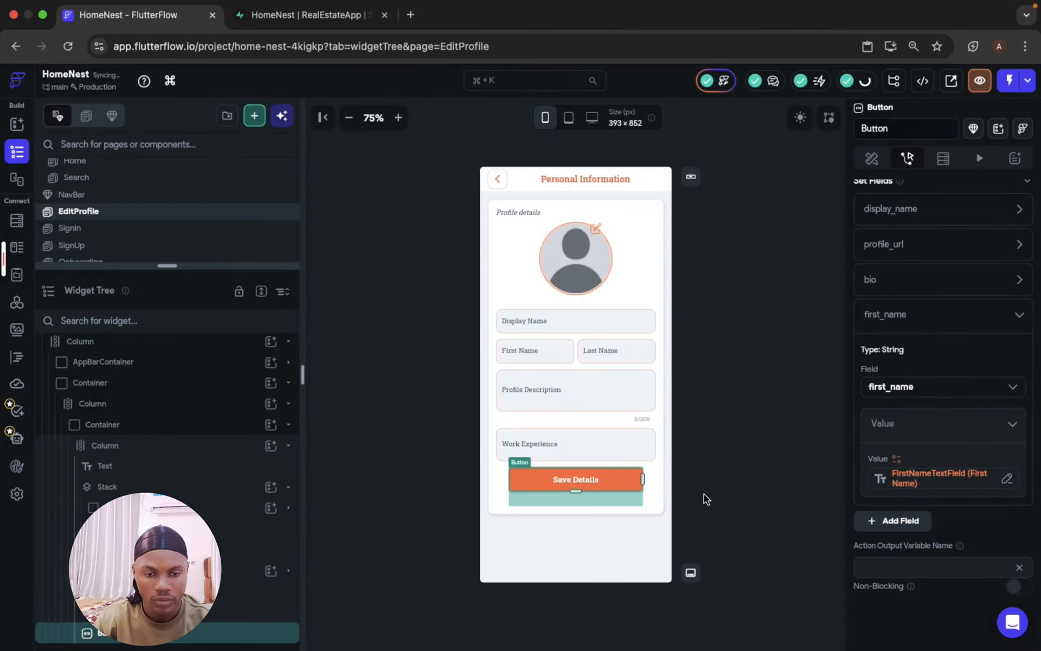
left_click(931, 324)
Add a last_name field to the button's action and take its value from the LastNameTextField widget state.
left_click(904, 348)
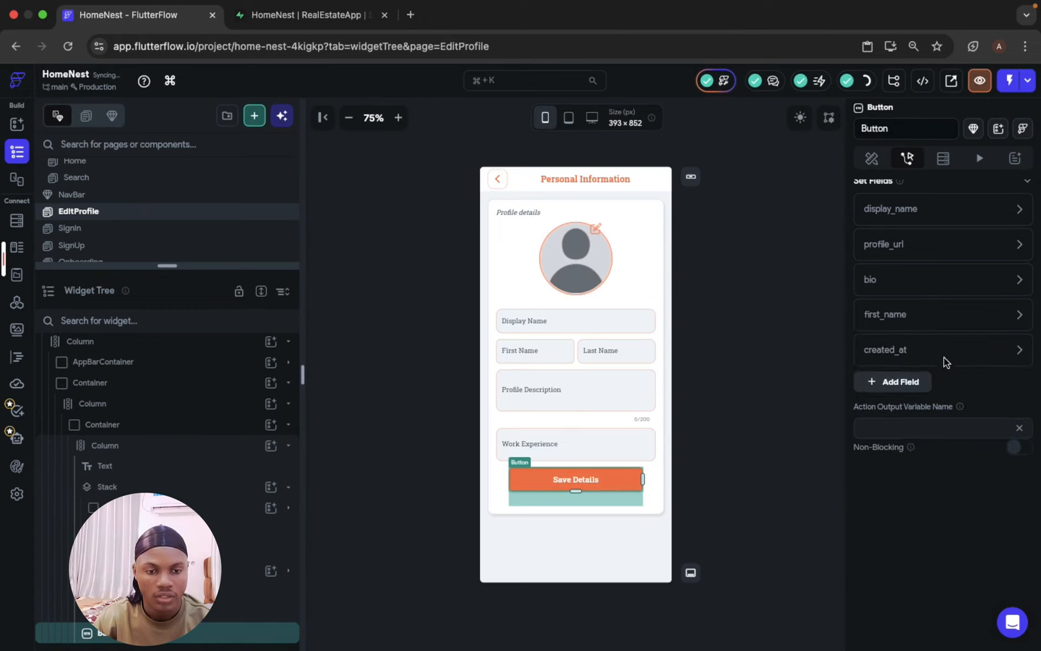
left_click(946, 354)
left_click(953, 417)
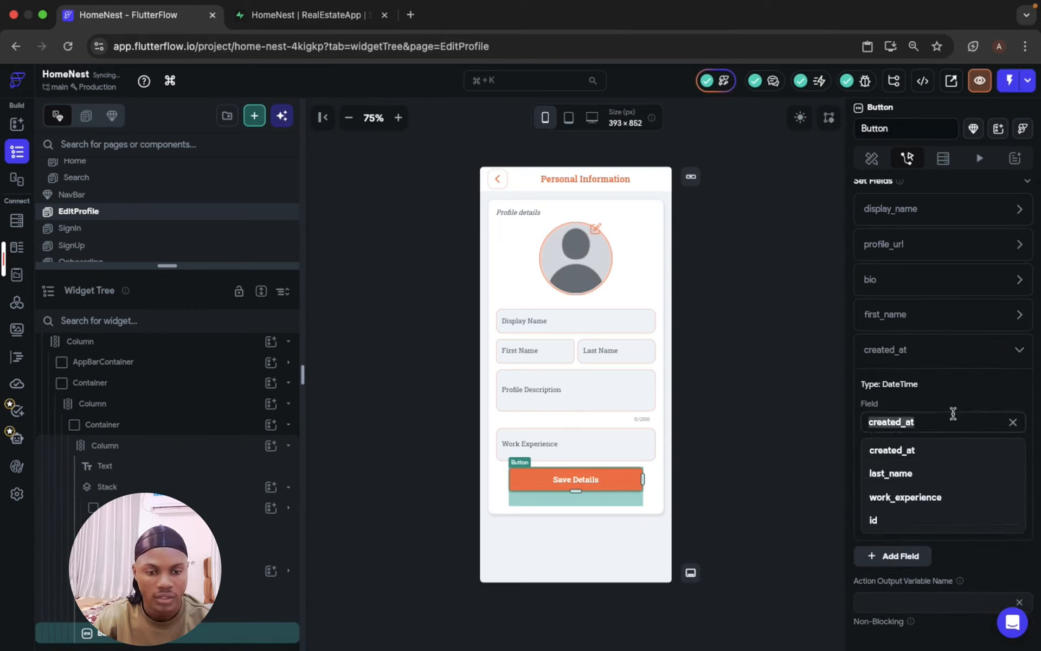
left_click(945, 476)
left_click(897, 494)
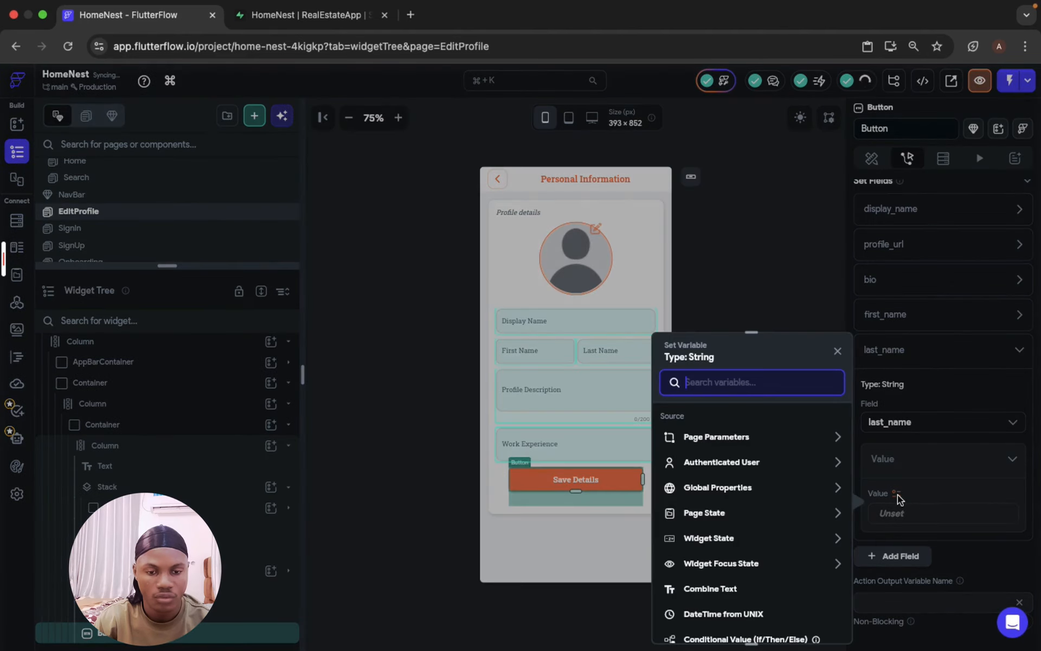
left_click(709, 538)
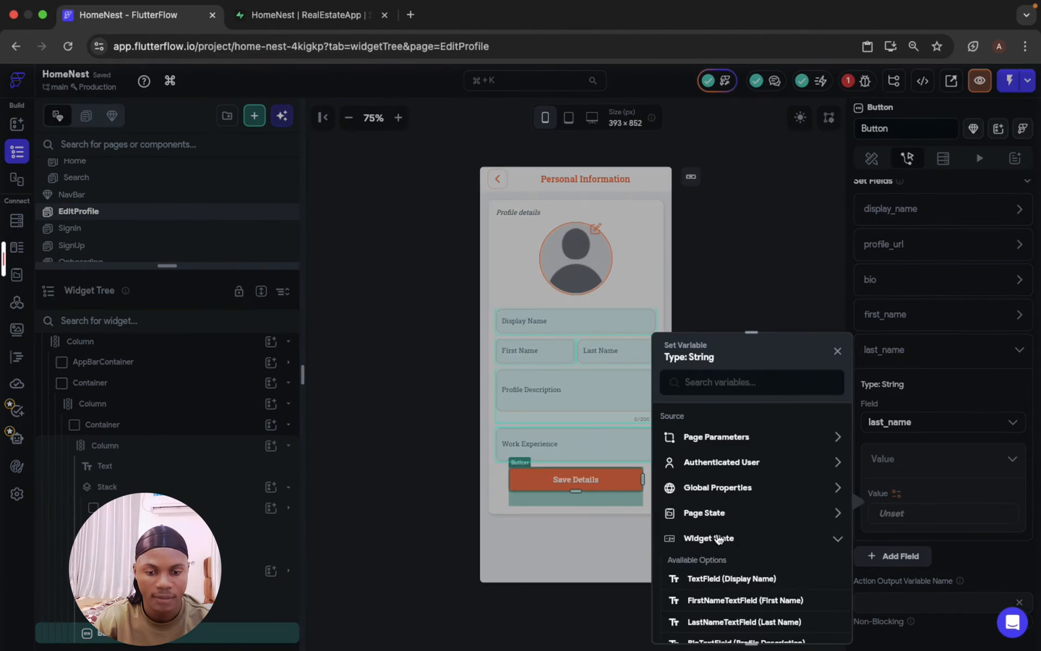
scroll(720, 537, "down", 2)
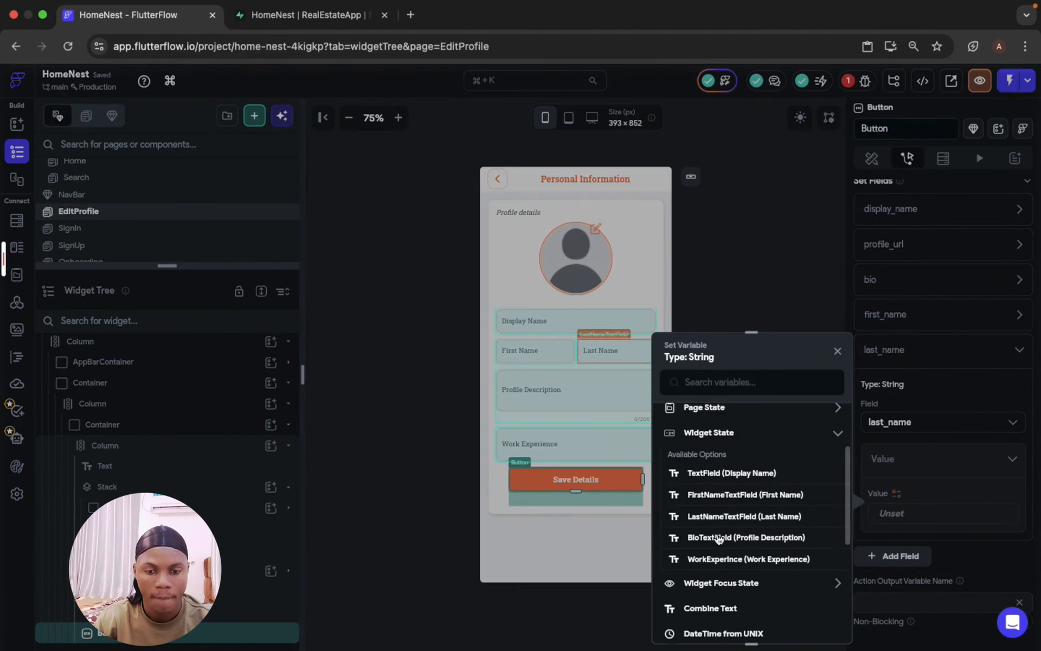
left_click(727, 505)
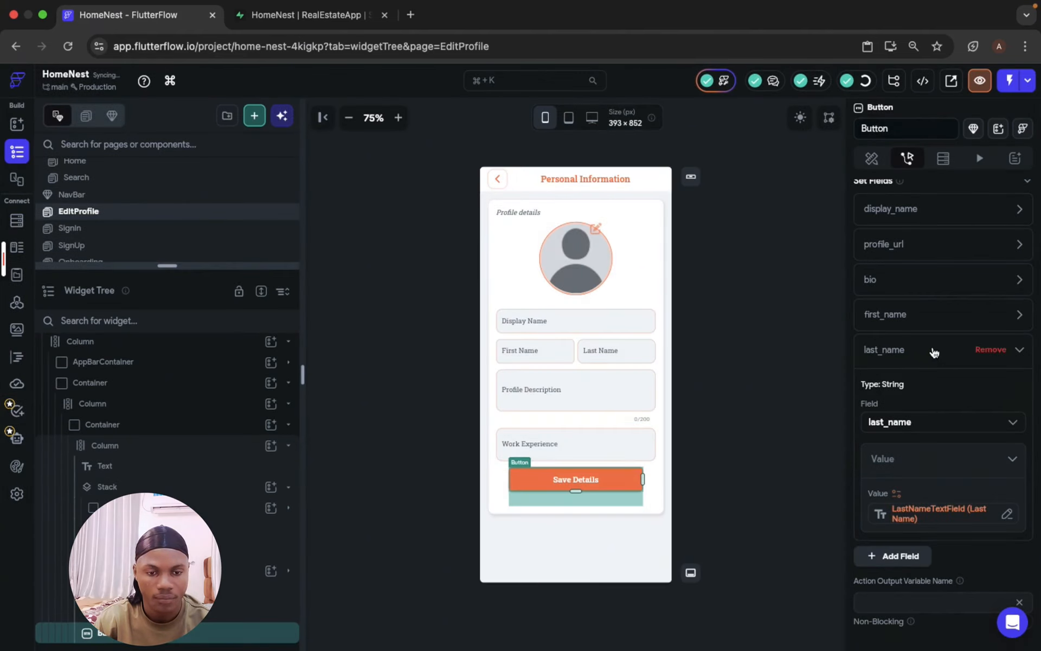
left_click(934, 352)
Add a work_experience field to the button's action and take its value from the WorkExperince widget state.
scroll(929, 347, "down", 3)
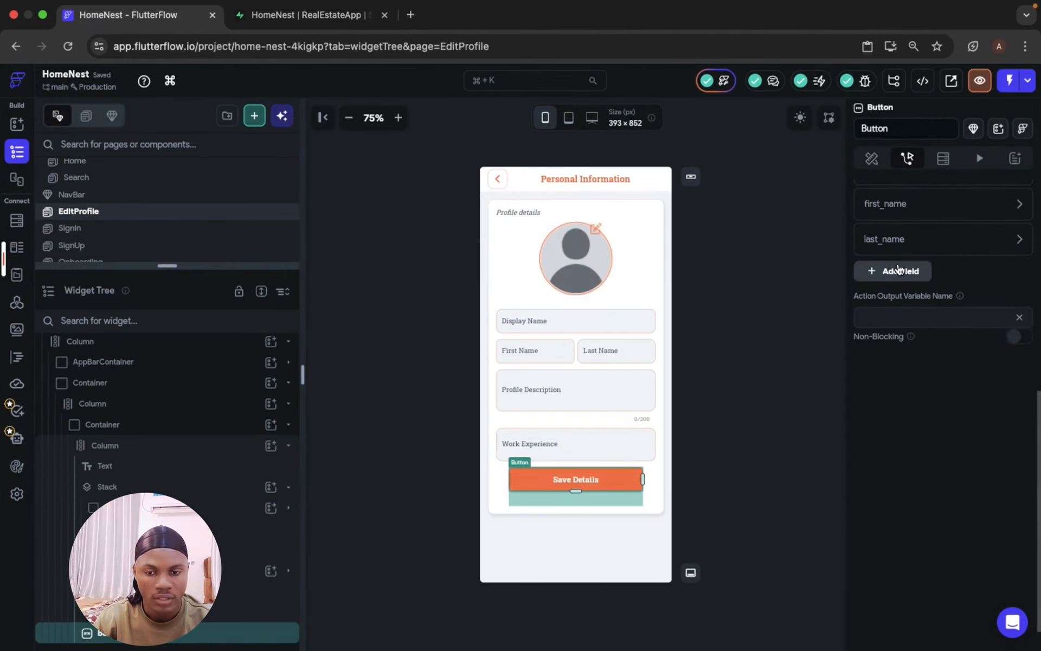
left_click(901, 269)
left_click(900, 274)
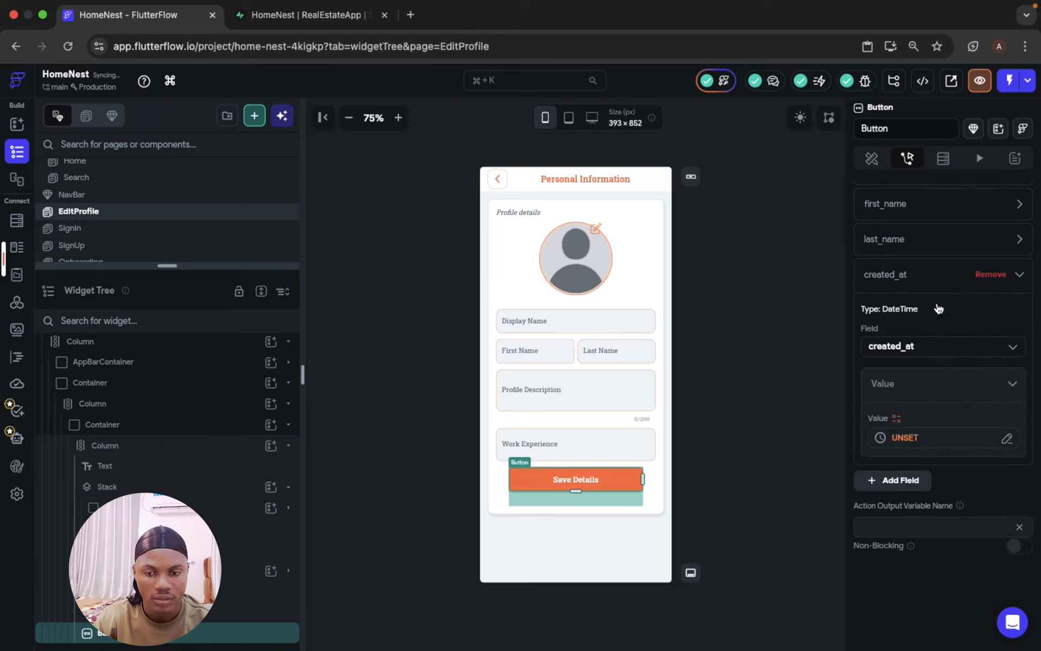
left_click(942, 346)
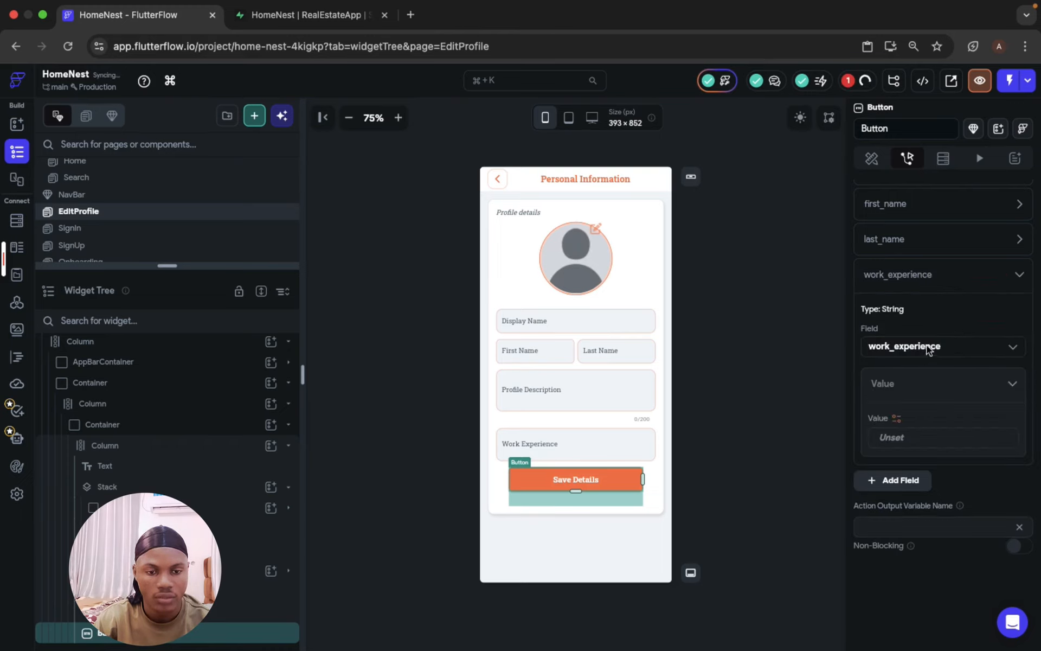
left_click(902, 421)
left_click(797, 538)
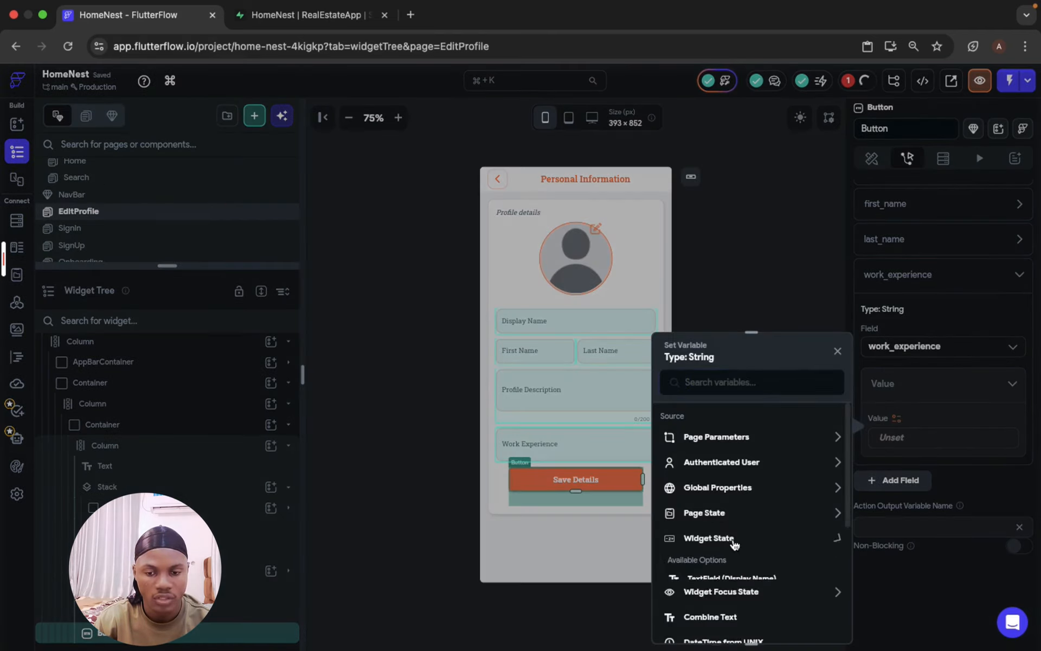
scroll(749, 542, "down", 2)
scroll(734, 544, "down", 2)
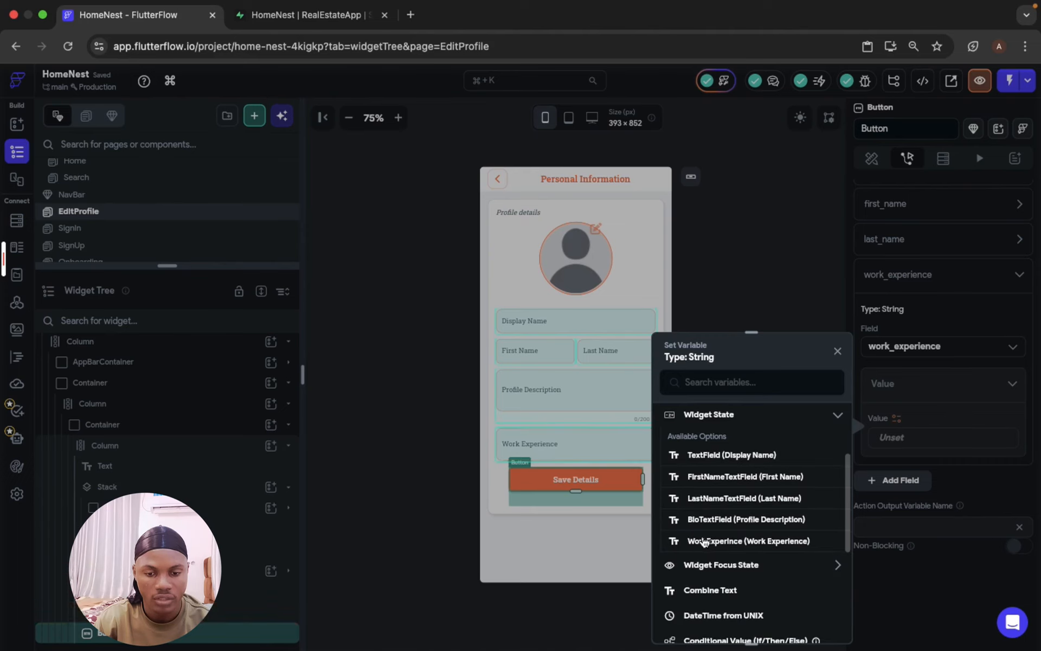
left_click(685, 252)
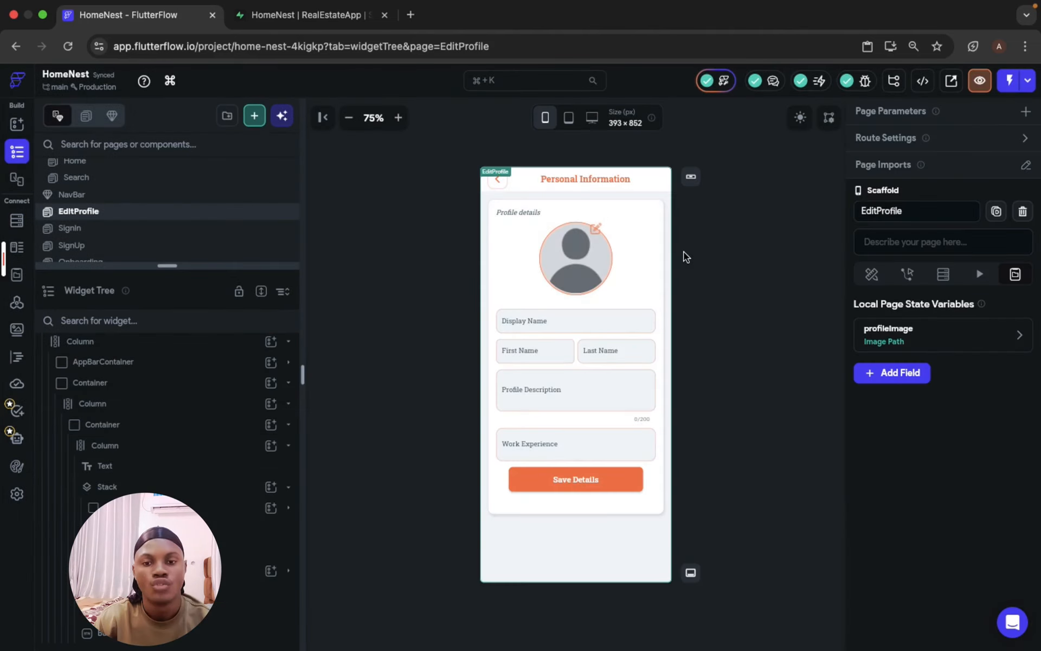
Add an On Tap Upload/Save Media action to the profile picture's edit icon with upload type Supabase.
left_click(597, 229)
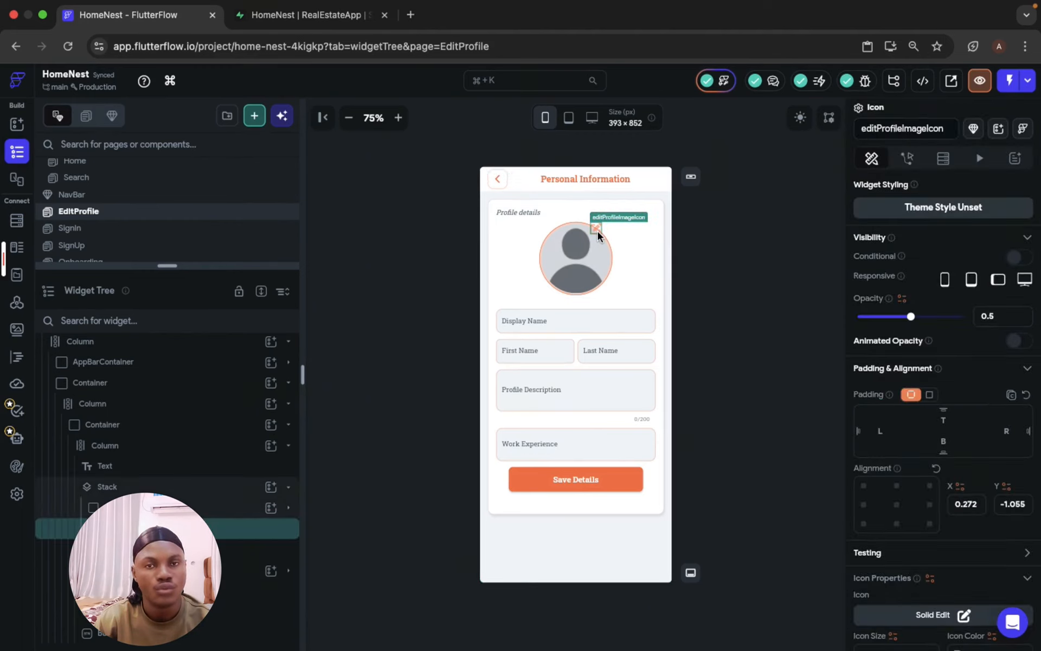
left_click(907, 158)
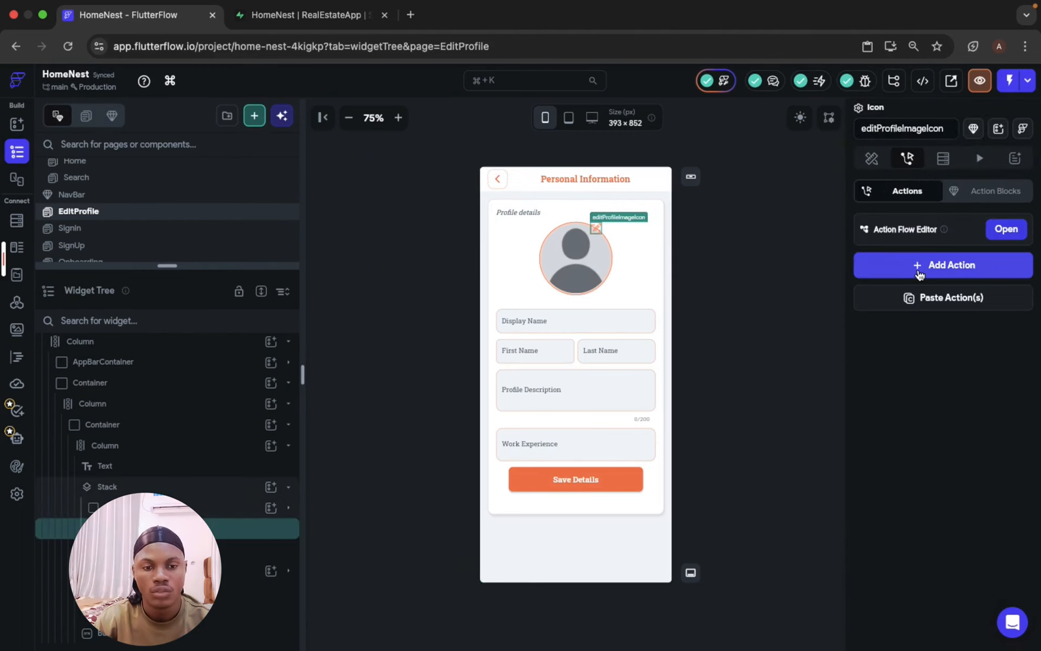
left_click(919, 272)
type("uplo")
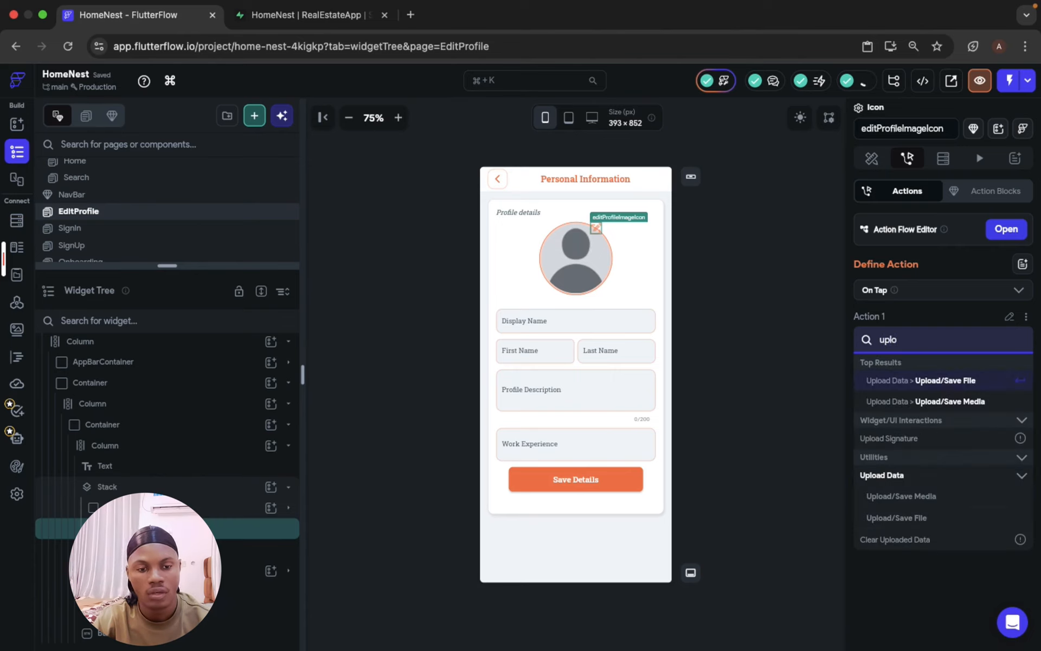
left_click(918, 402)
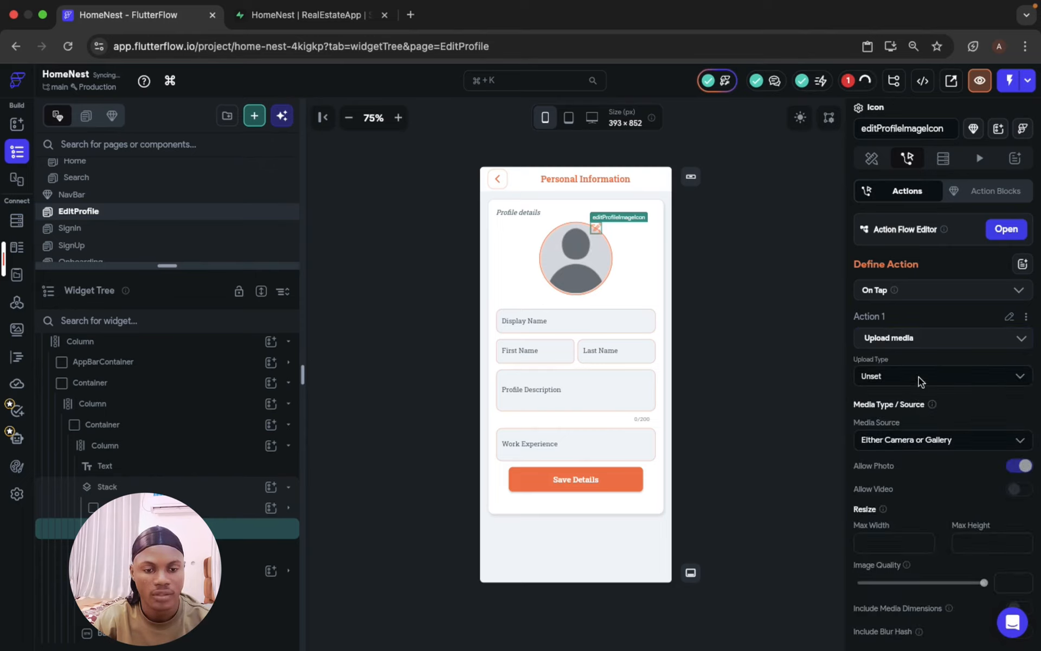
left_click(919, 376)
left_click(920, 404)
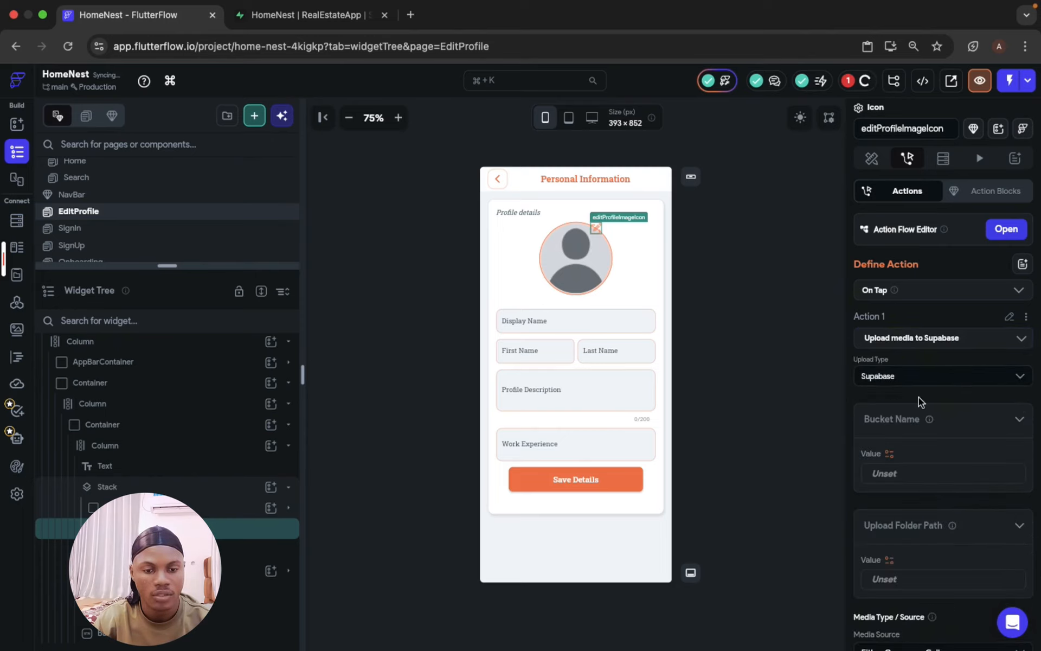
Check the storage bucket and folder in Supabase, and set the upload action's bucket name to Images and folder path to URL in FlutterFlow.
scroll(919, 397, "down", 2)
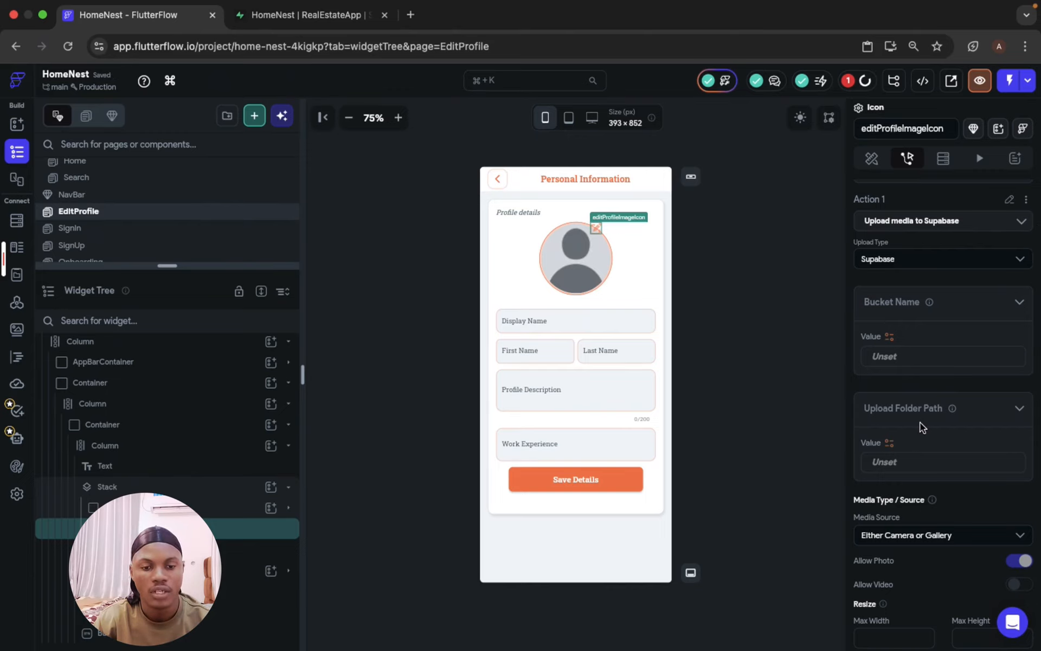
left_click(304, 18)
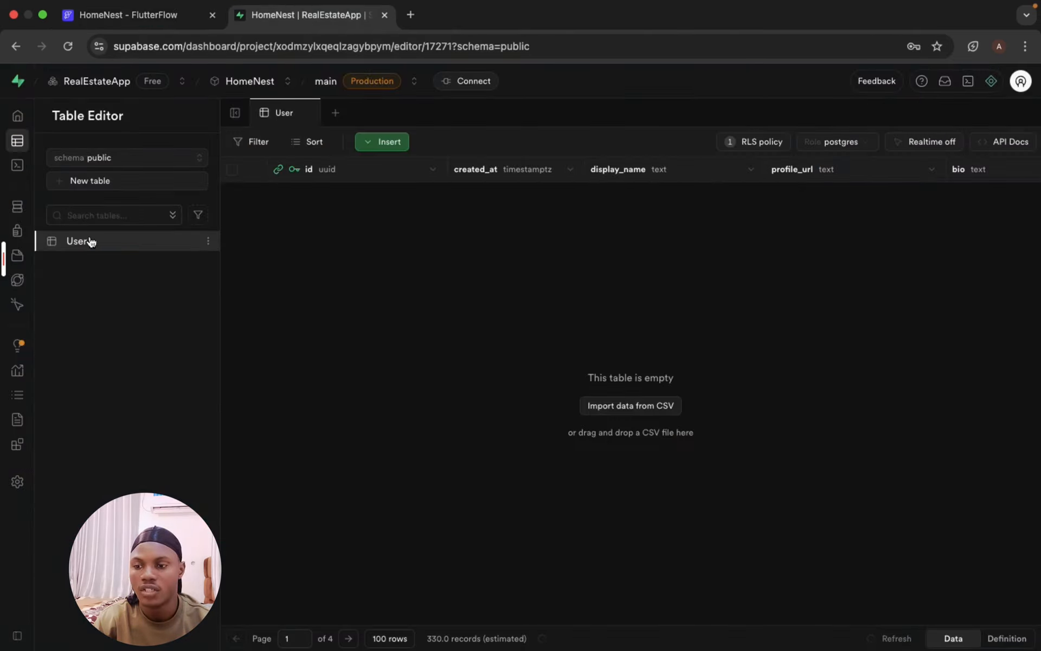
left_click(82, 256)
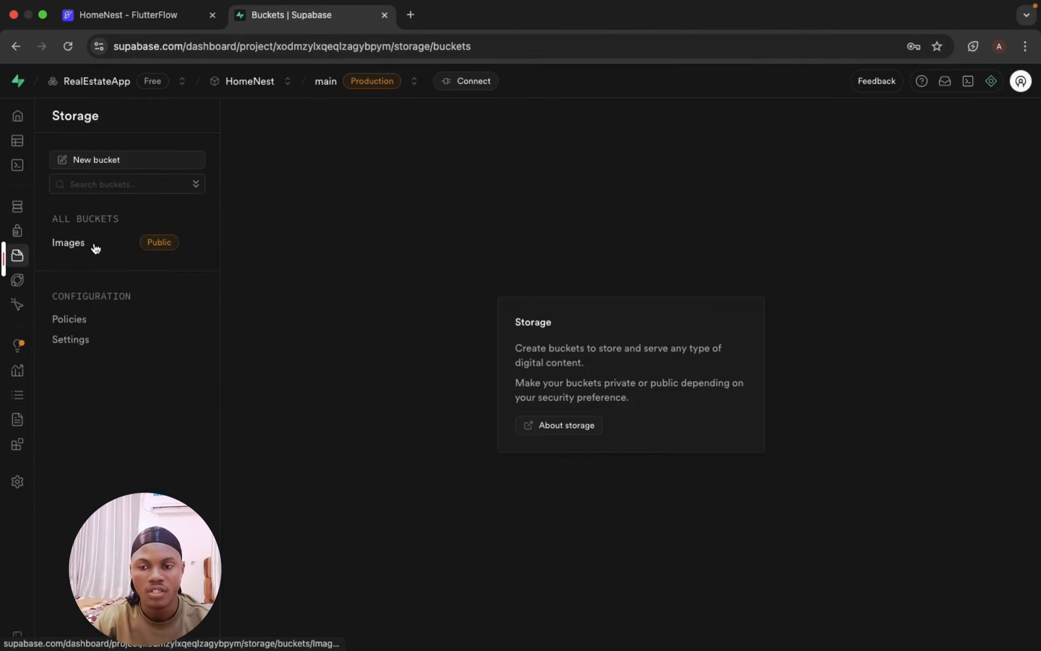
left_click(84, 243)
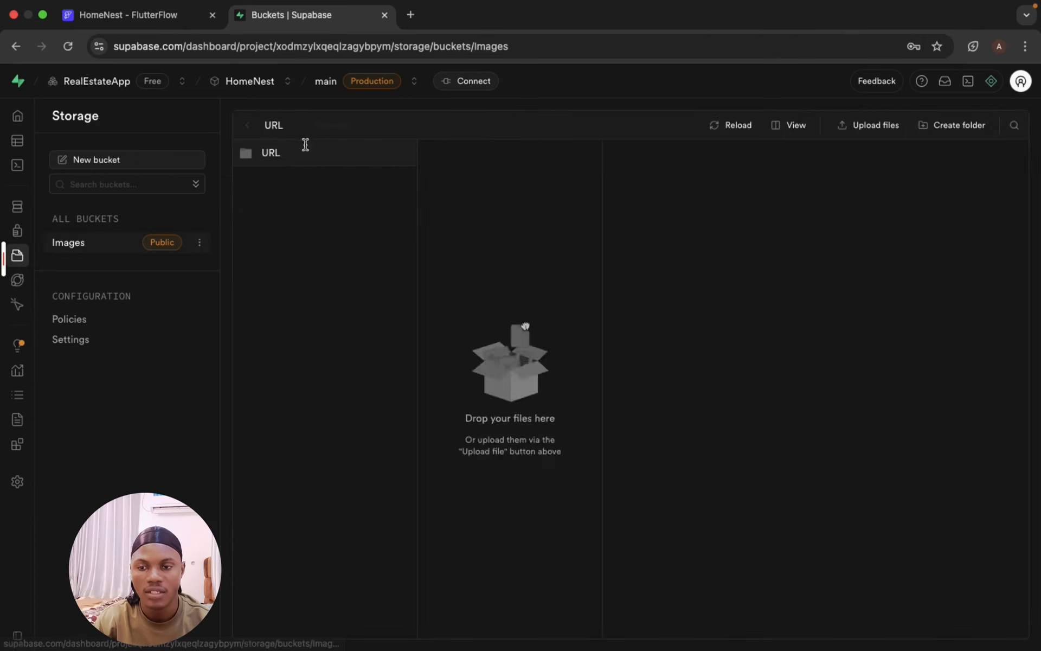
left_click(134, 22)
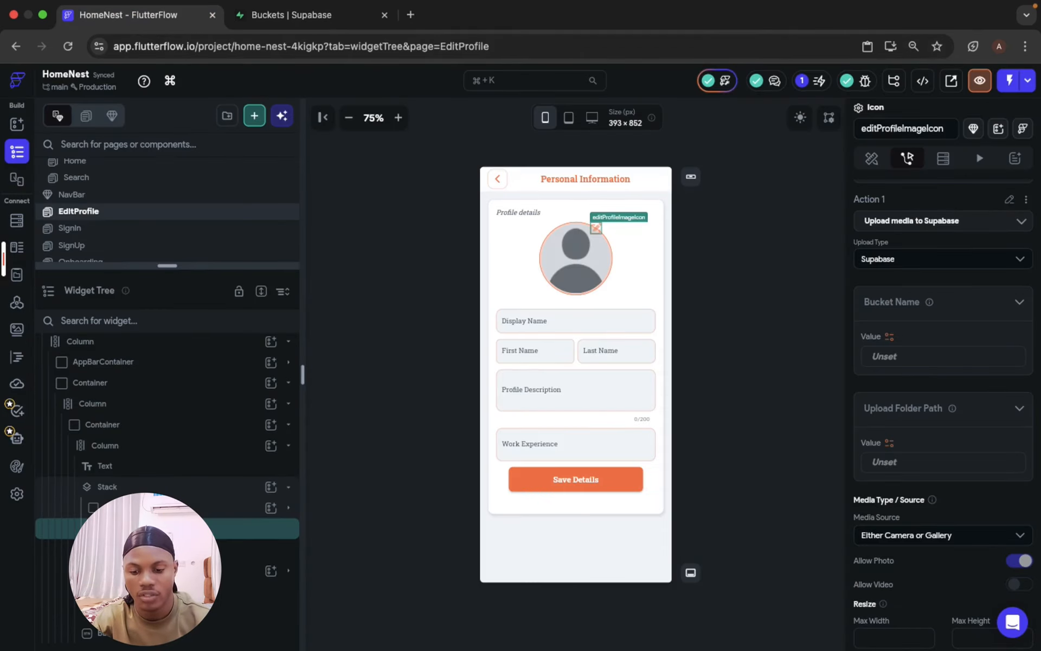
type("Images")
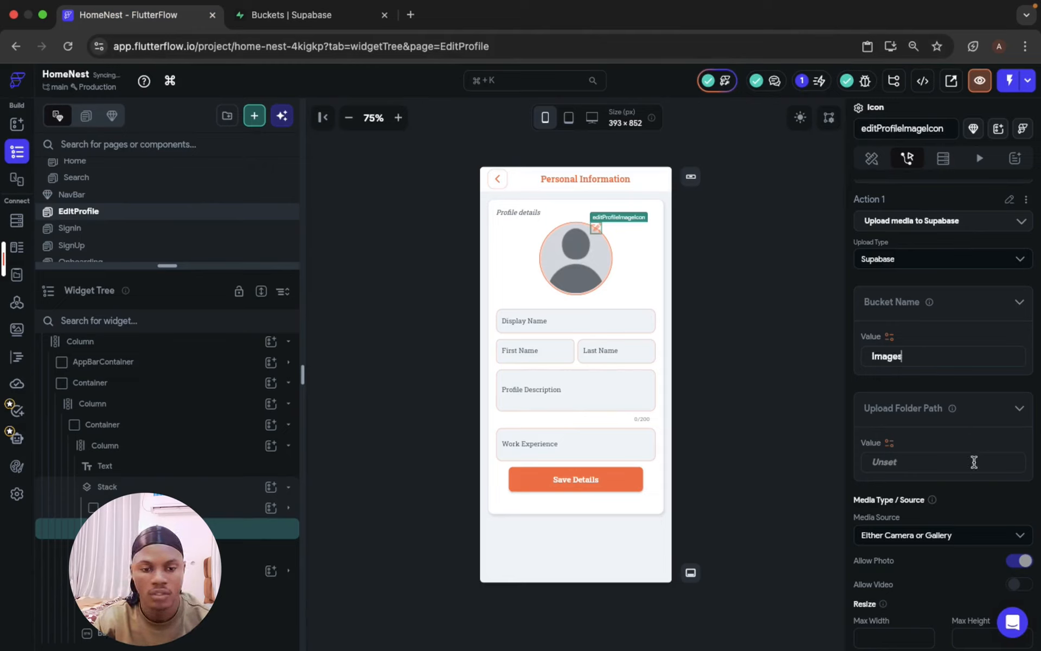
left_click(875, 463)
type("UR")
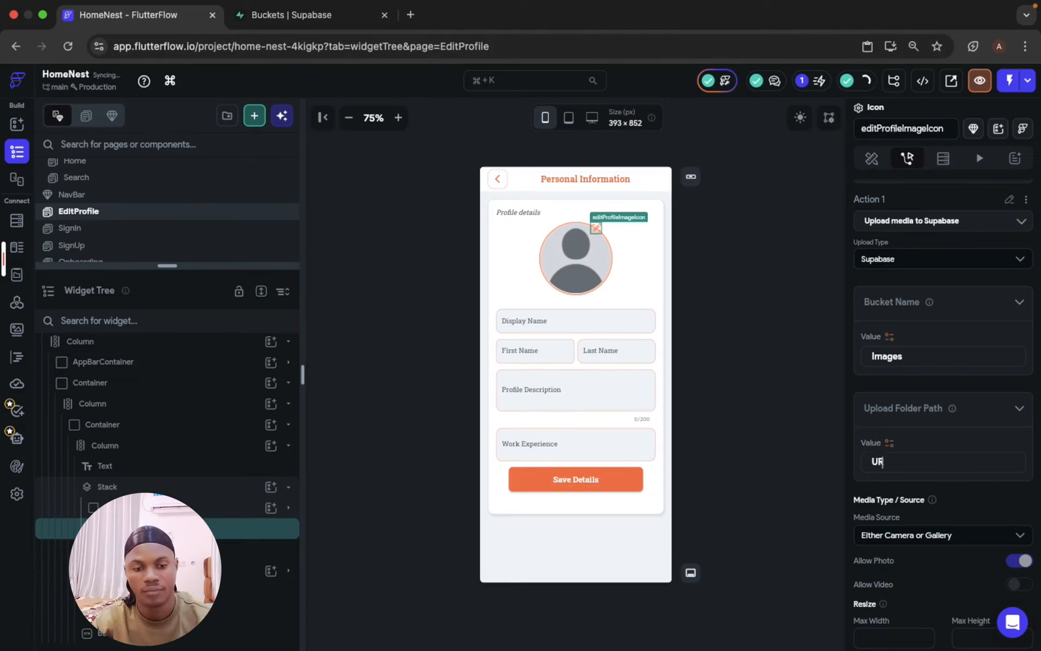
type("L")
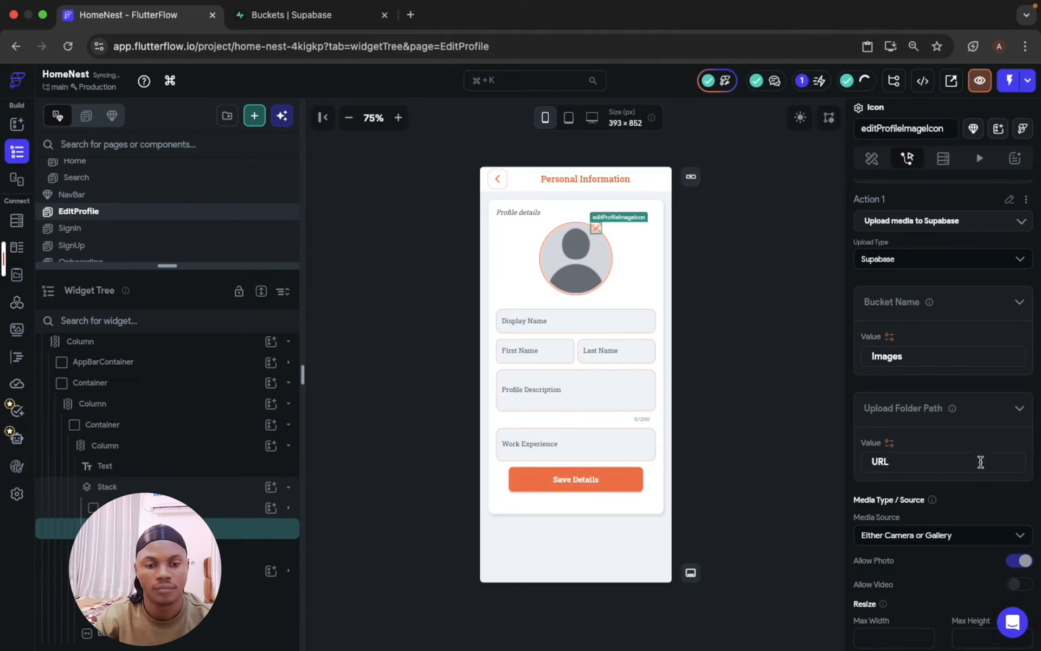
left_click(281, 26)
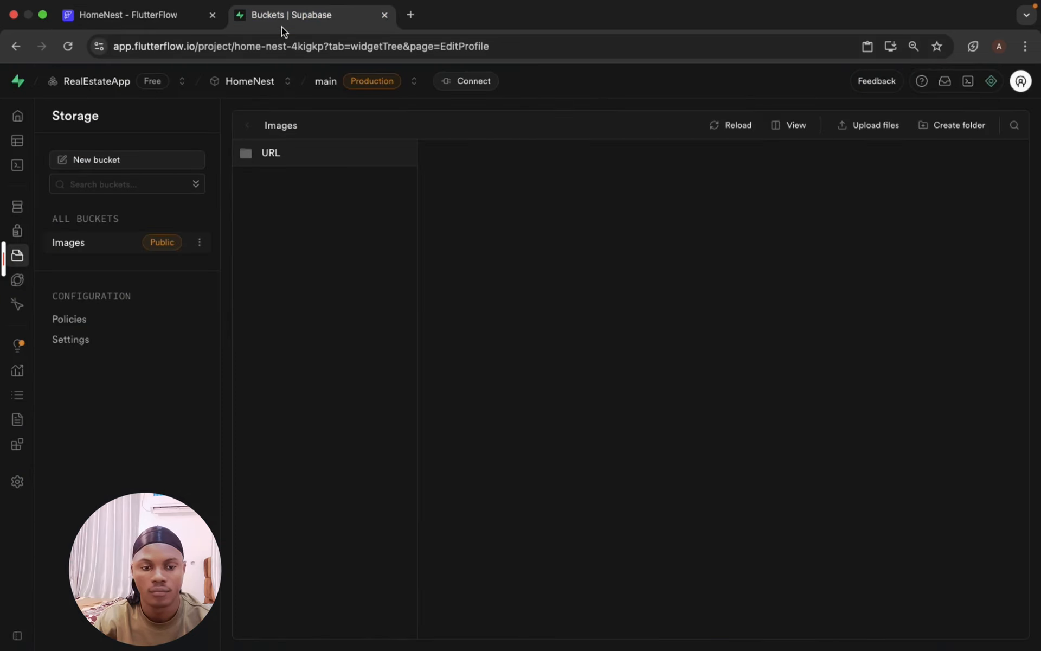
left_click(150, 21)
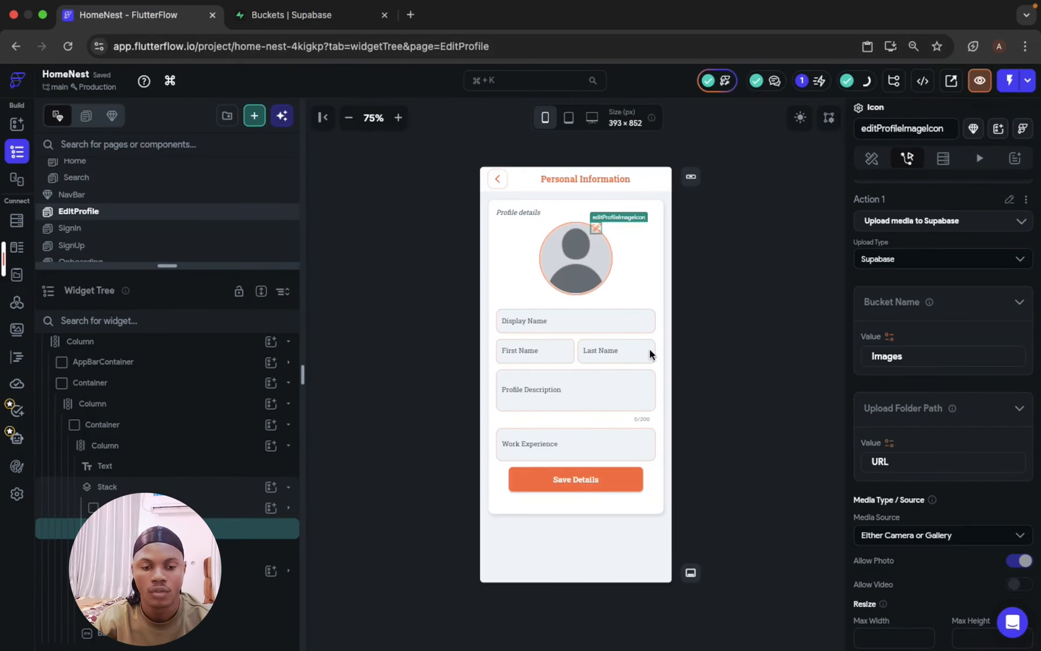
Limit the uploaded photo's size to a maximum width of 1000 and a maximum height of 1000.
scroll(887, 454, "down", 3)
left_click(887, 454)
type("1")
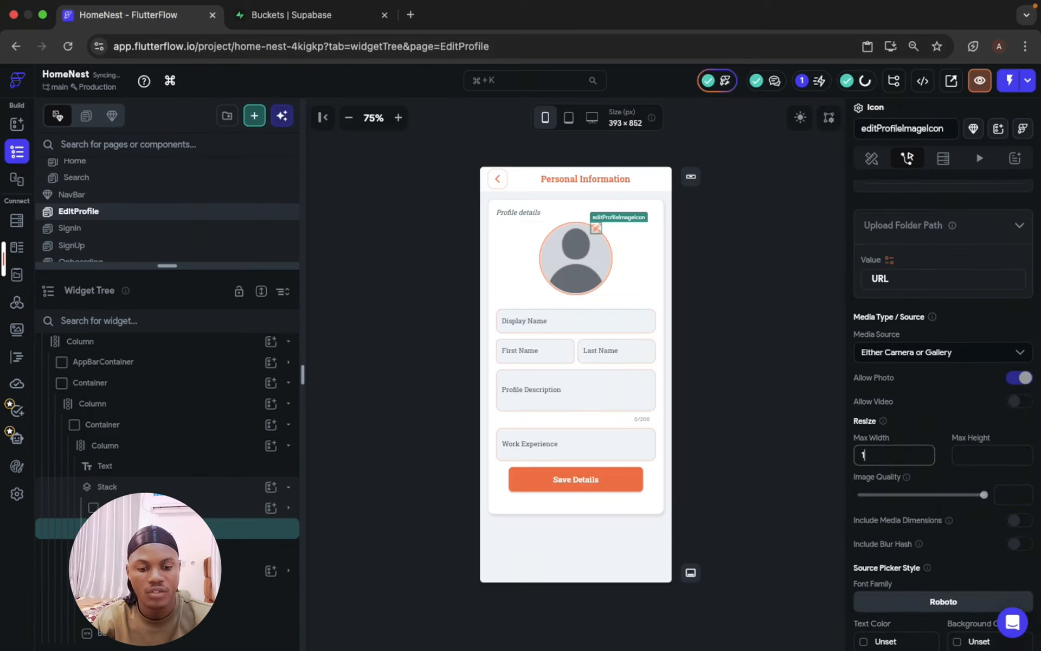
type("0000")
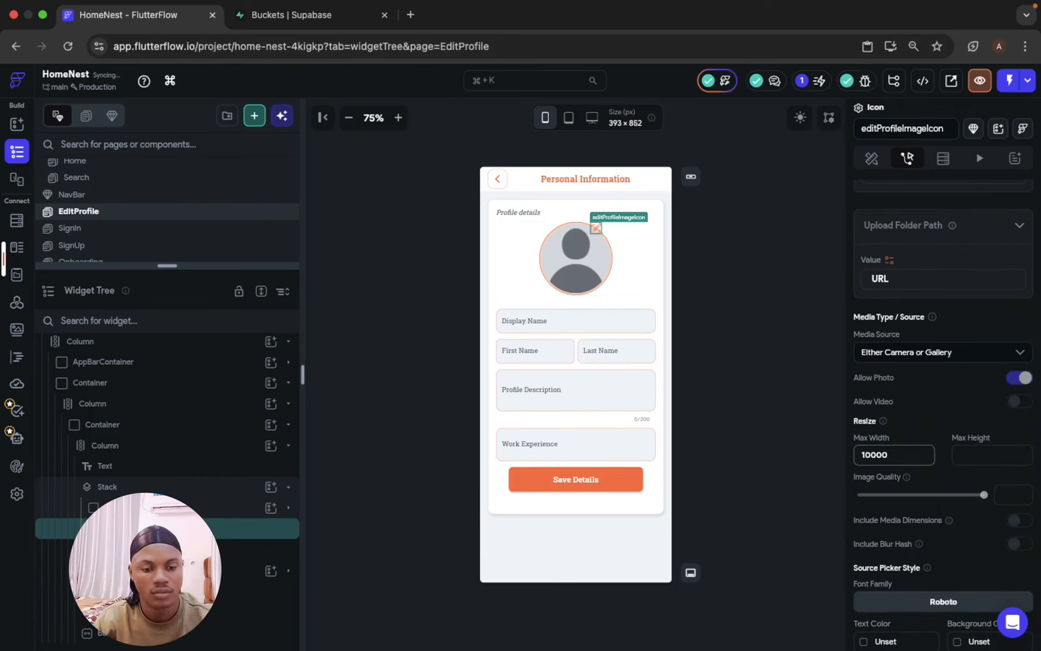
left_click(1006, 454)
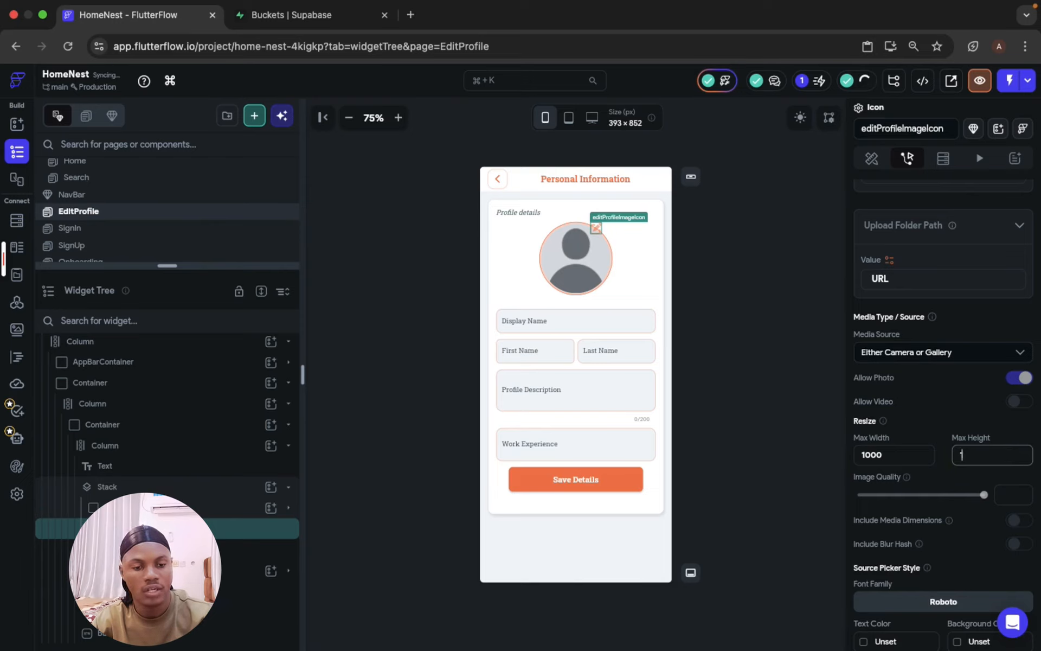
type("1000")
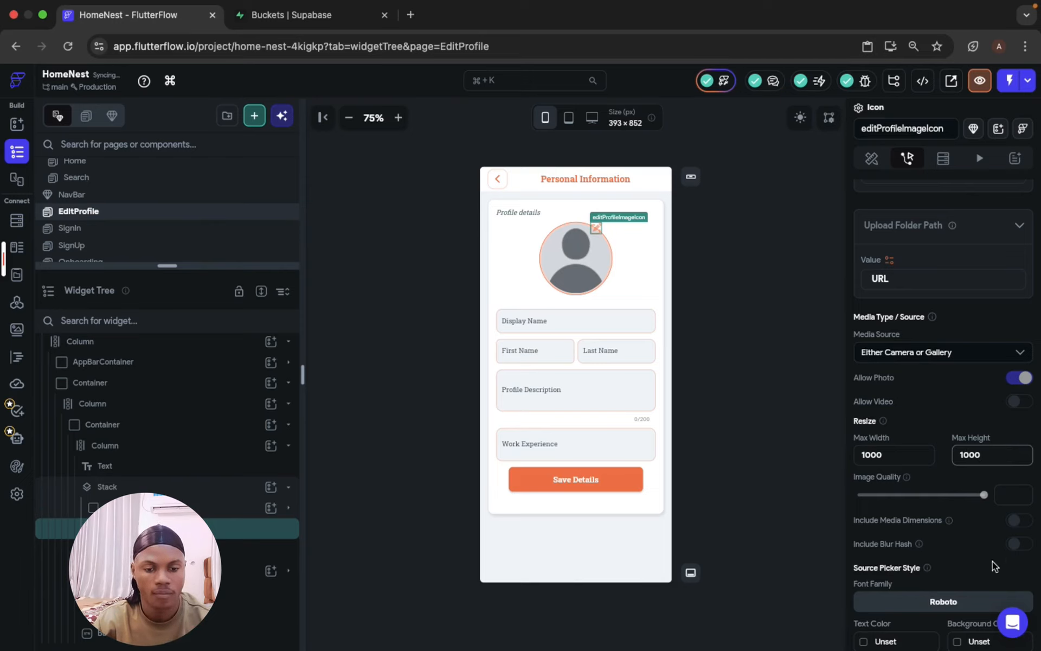
scroll(993, 561, "down", 3)
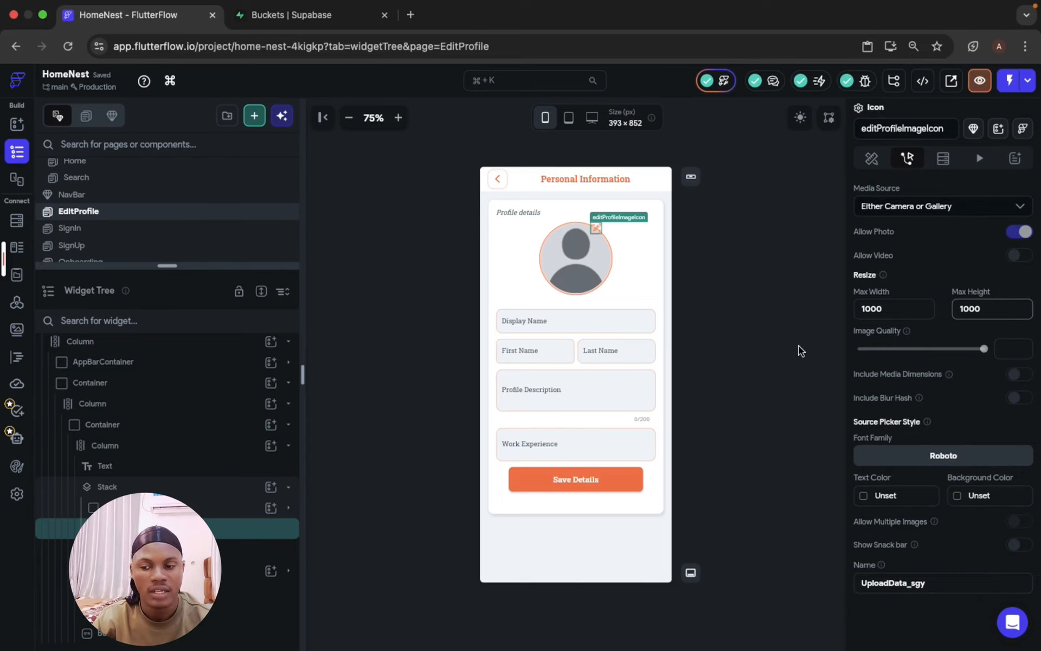
Add an Update Page State action after the Supabase media upload in the profile edit icon's On Tap action flow.
scroll(892, 330, "up", 8)
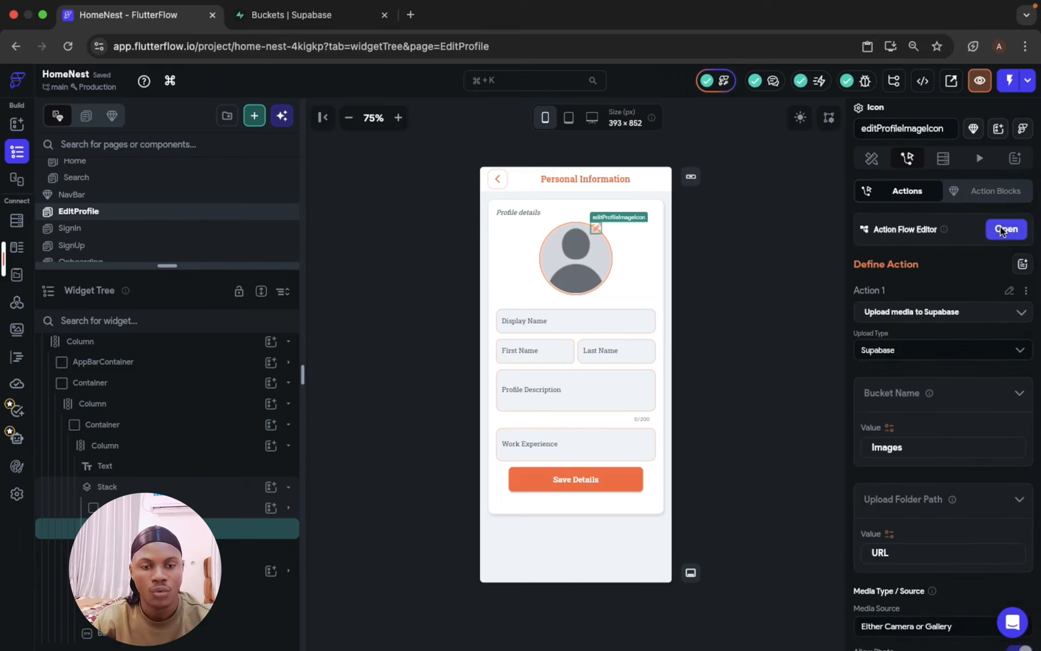
left_click(1003, 231)
left_click(507, 234)
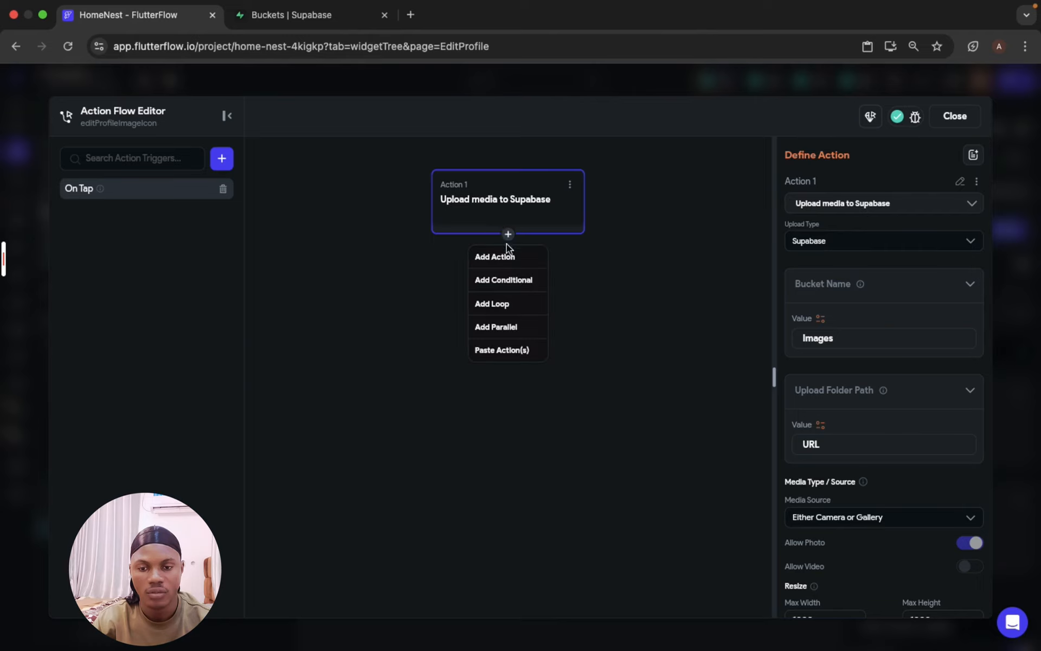
left_click(504, 257)
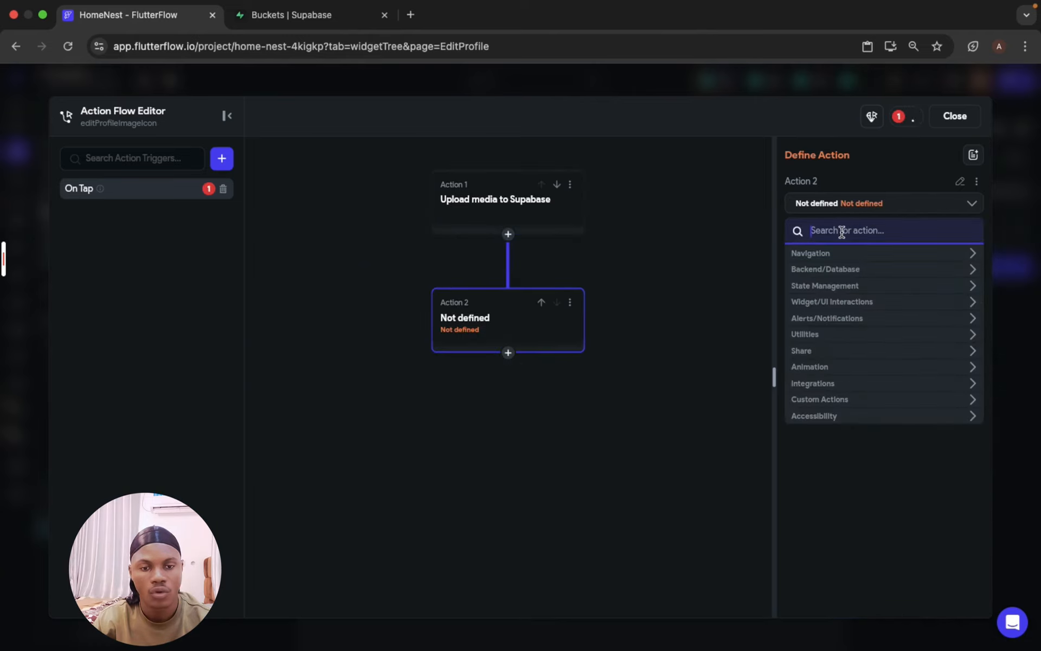
type("page")
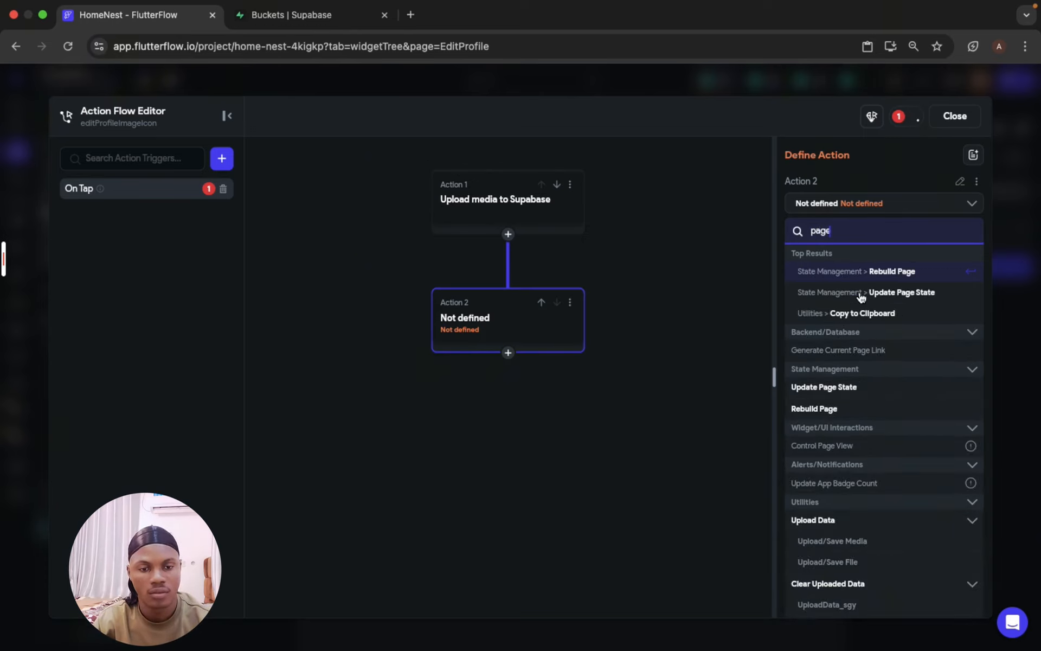
left_click(860, 293)
Set the profileImage page state field to the Uploaded File URL widget state using the Set Value update type, and close the action flow.
left_click(837, 254)
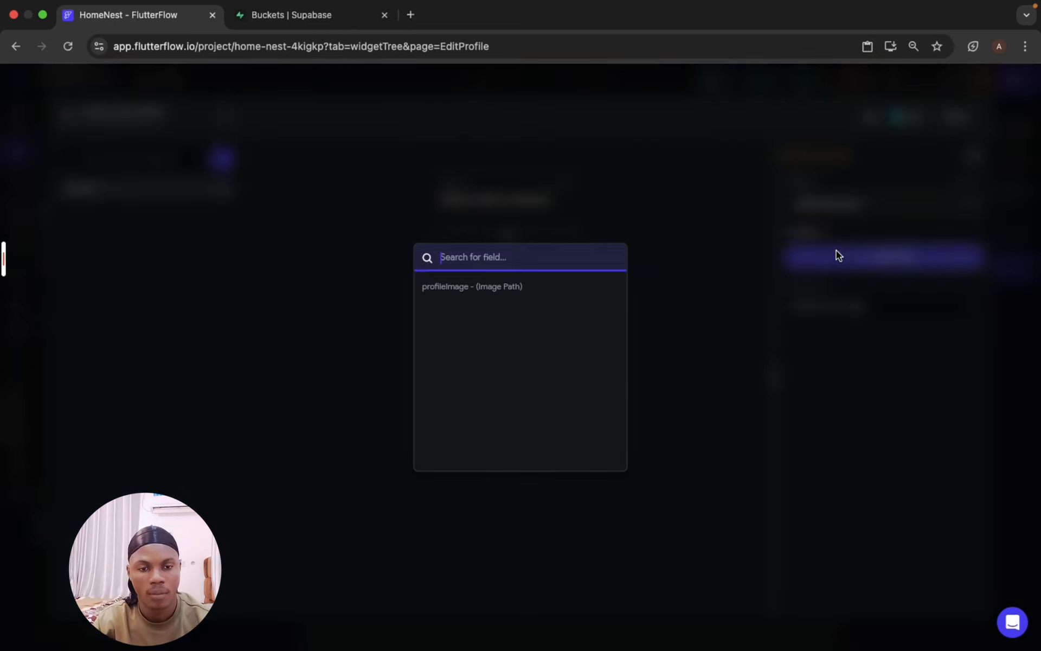
left_click(465, 287)
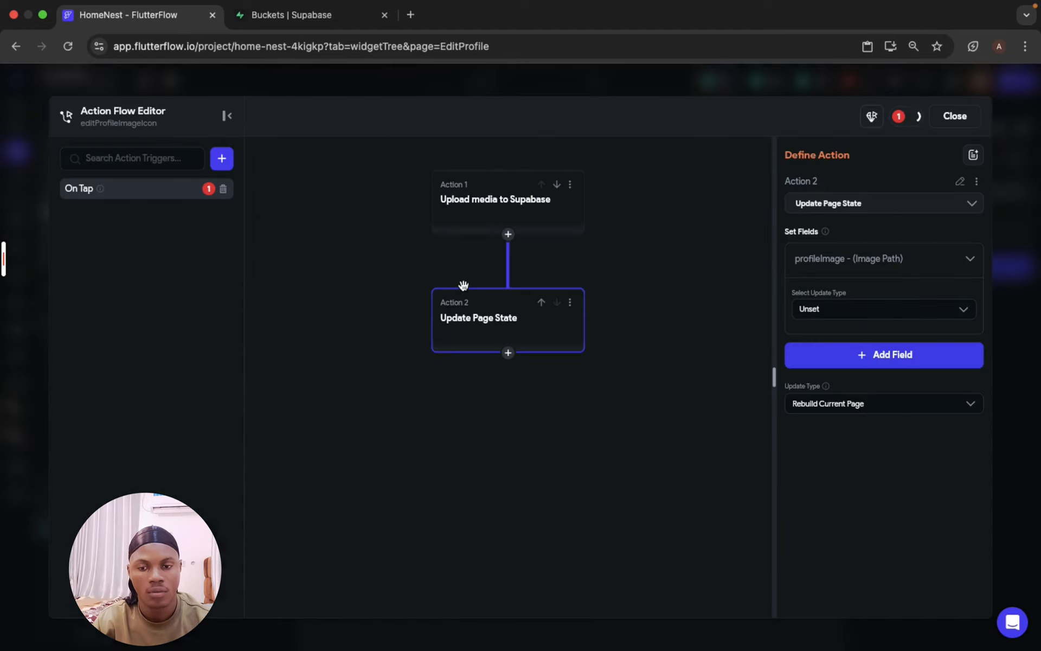
left_click(890, 304)
left_click(883, 338)
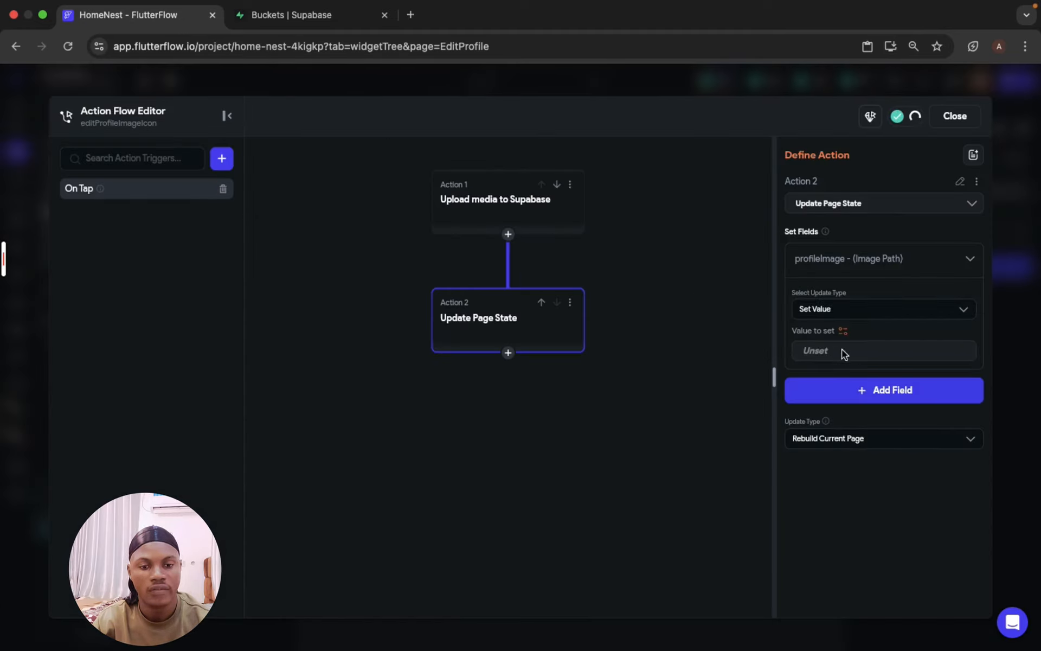
left_click(844, 331)
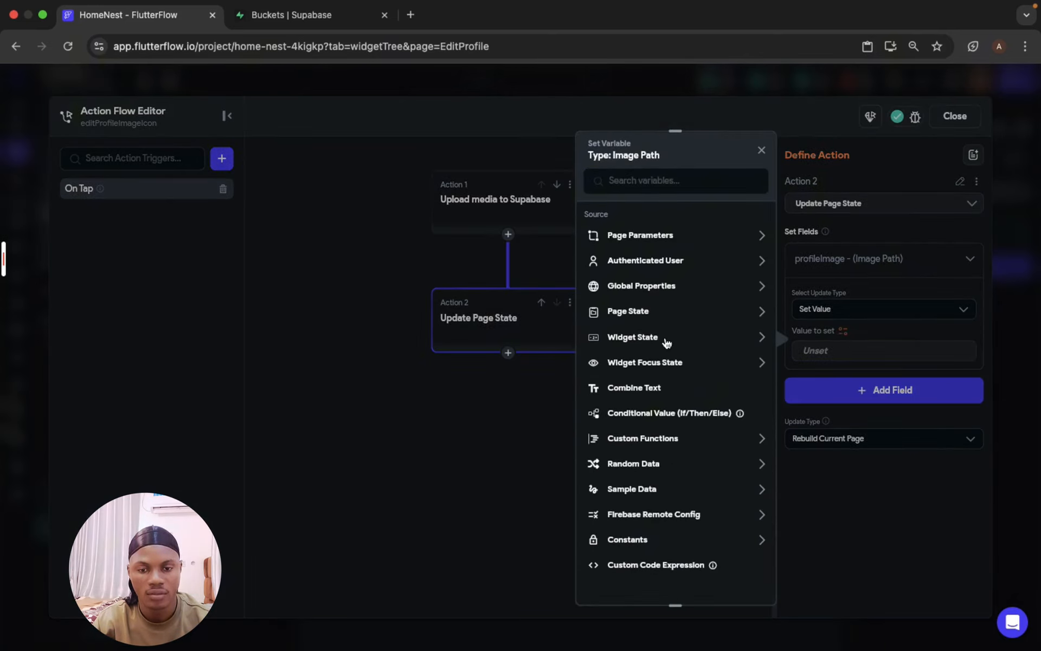
left_click(667, 340)
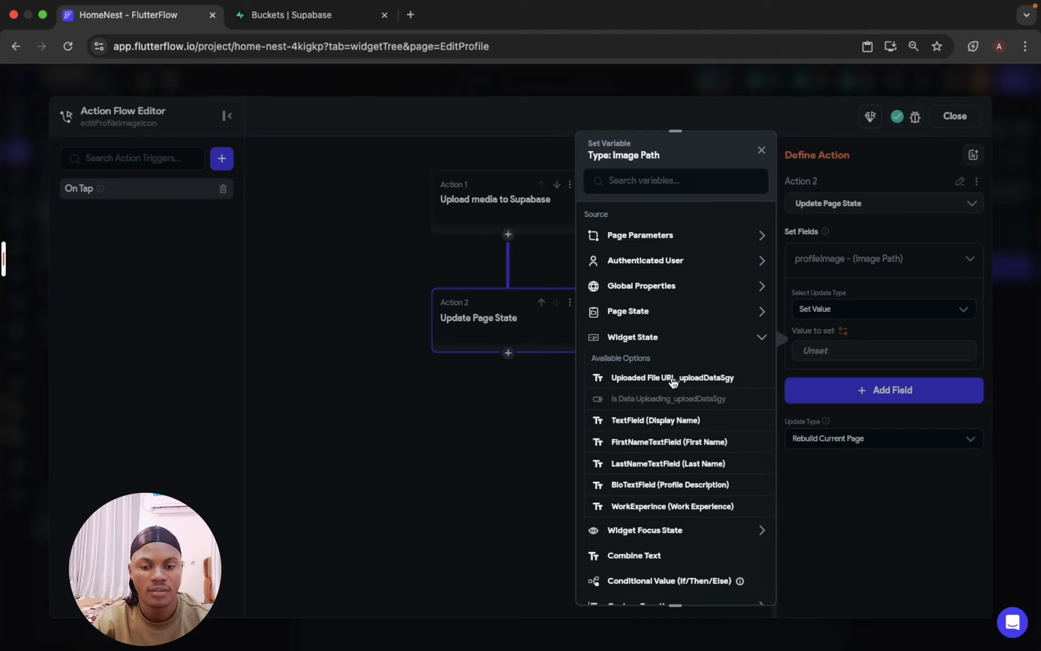
left_click(673, 383)
left_click(868, 259)
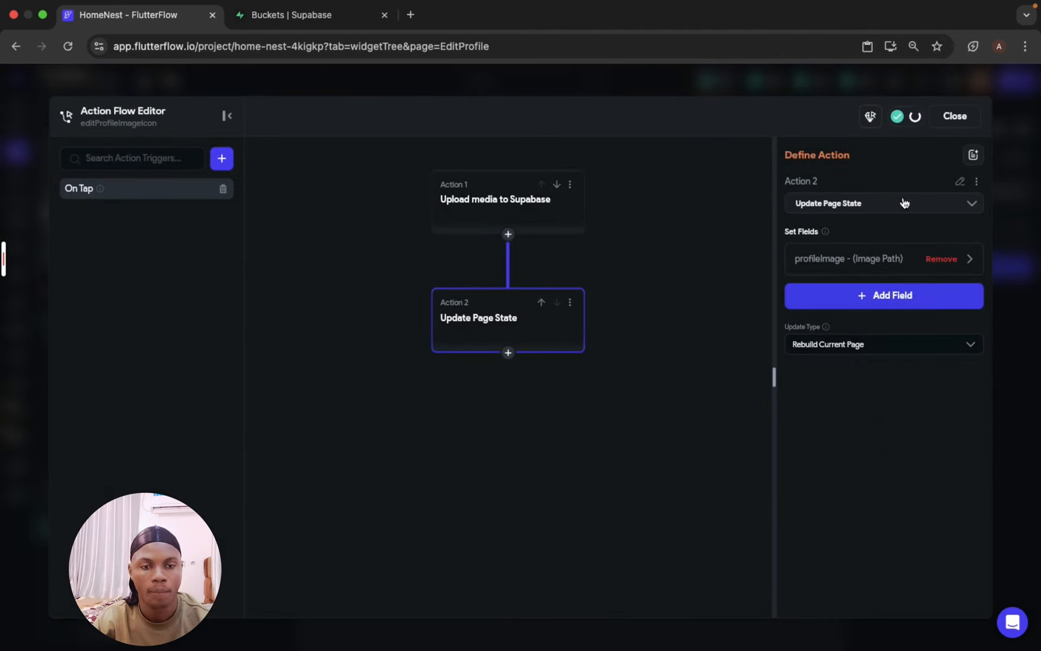
left_click(956, 115)
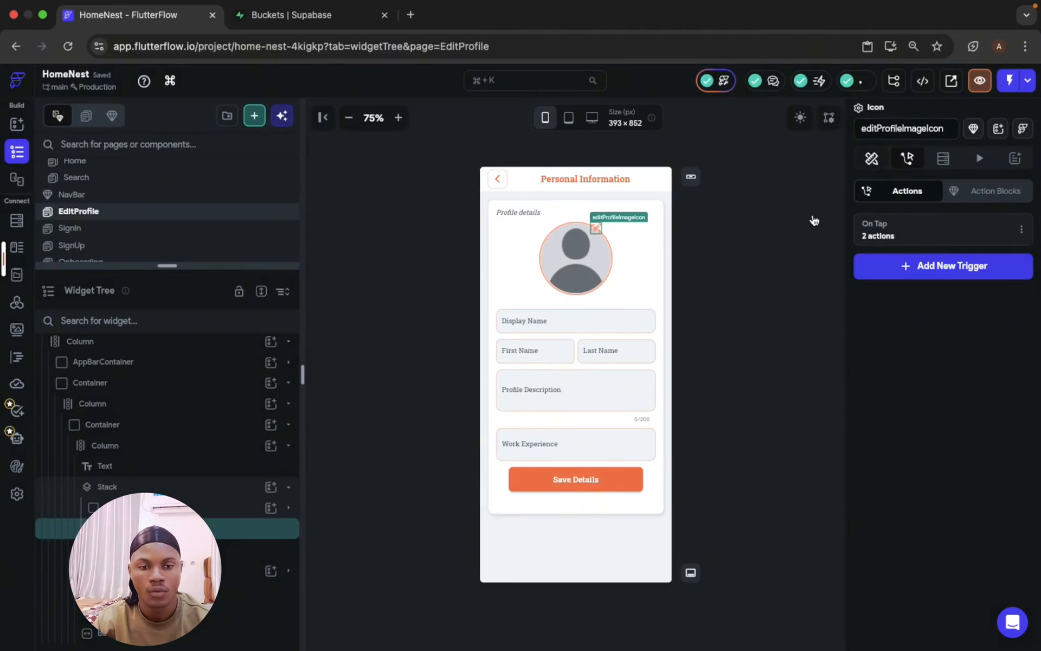
Replace the circle image's fixed network path with the profileImage page state variable.
left_click(544, 249)
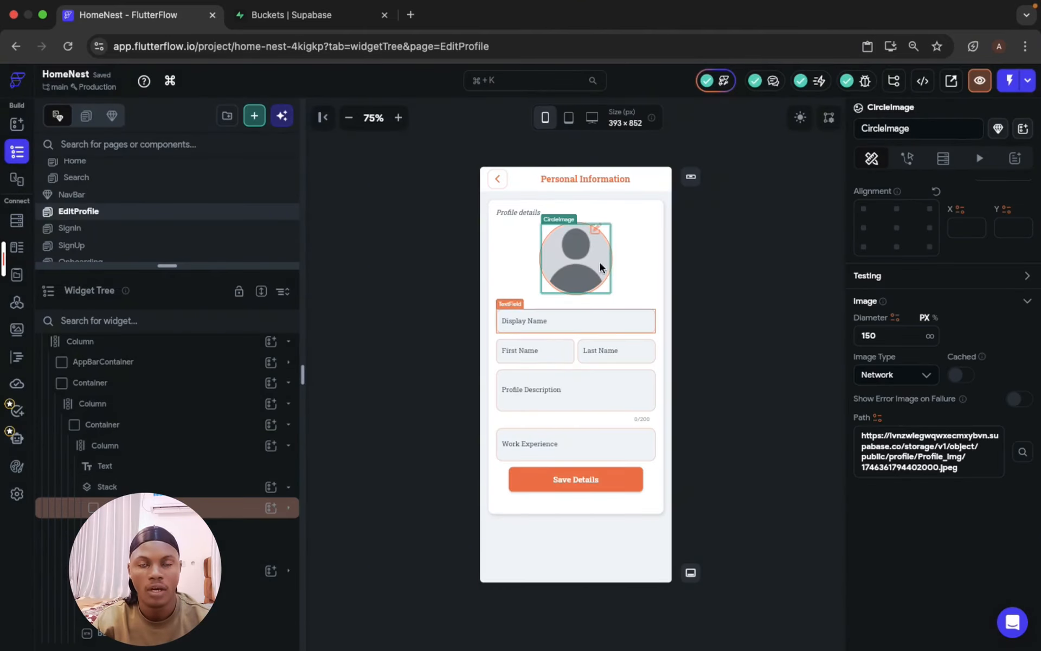
triple_click(879, 448)
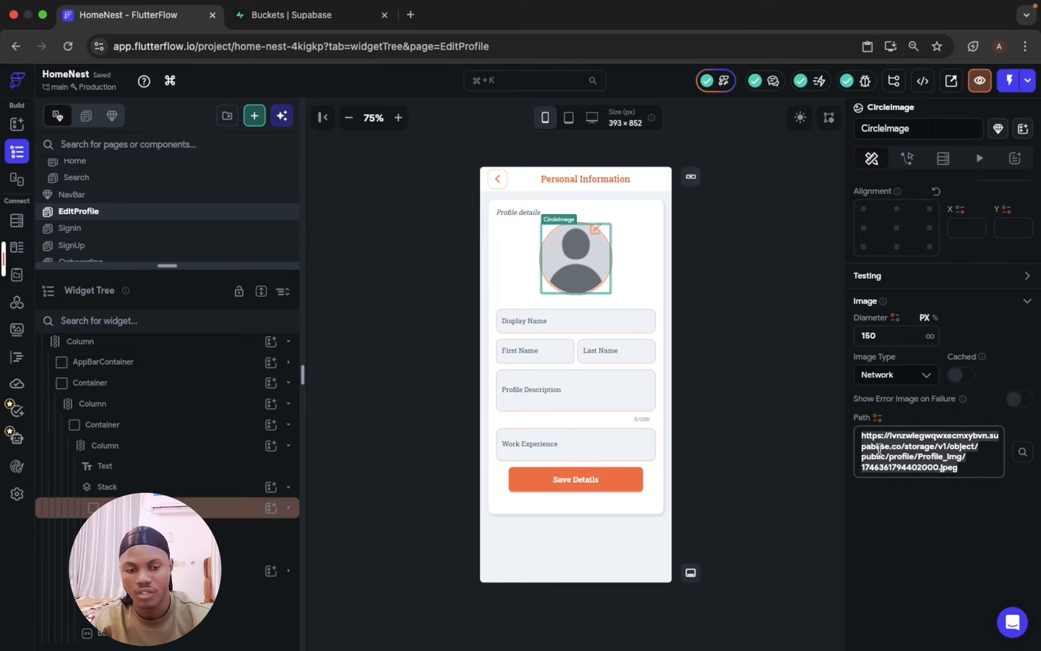
key("BackSpace")
left_click(878, 418)
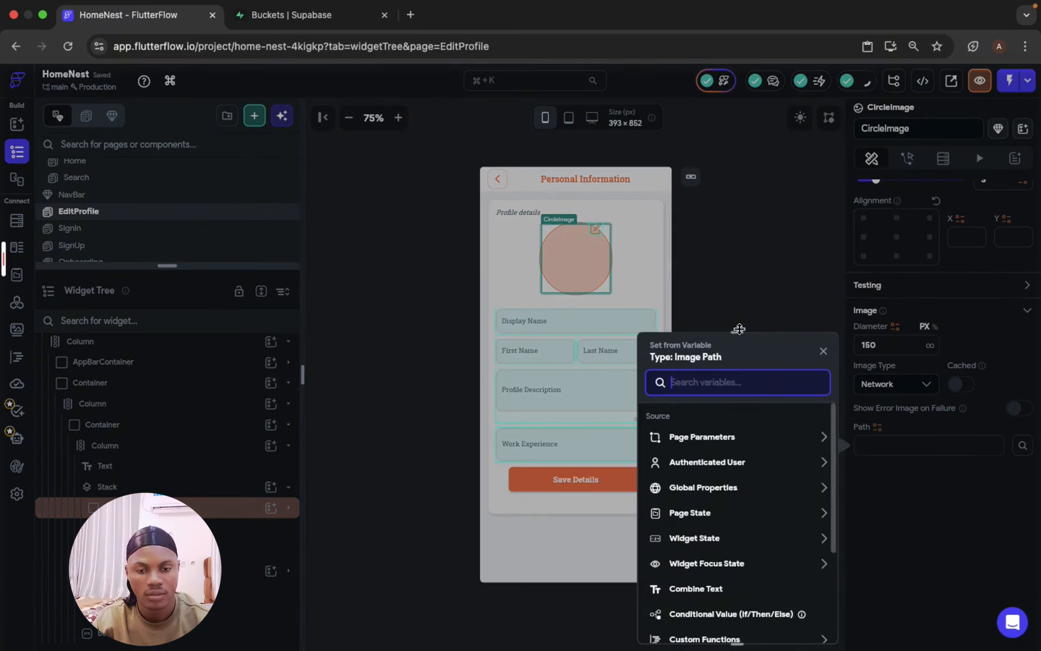
left_click_drag(739, 329, 738, 182)
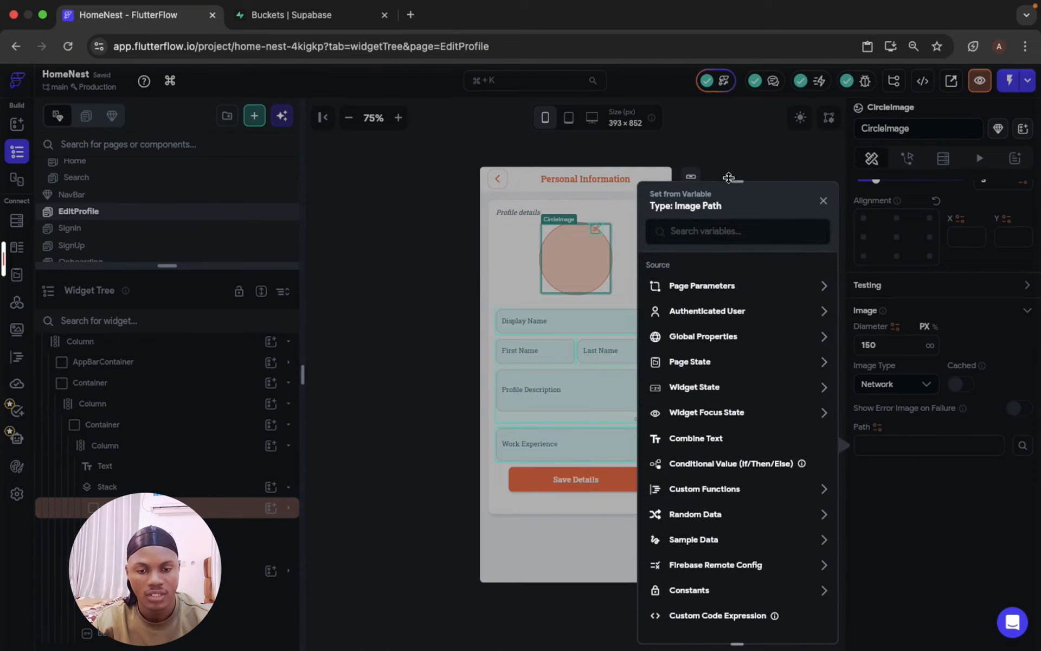
left_click(719, 362)
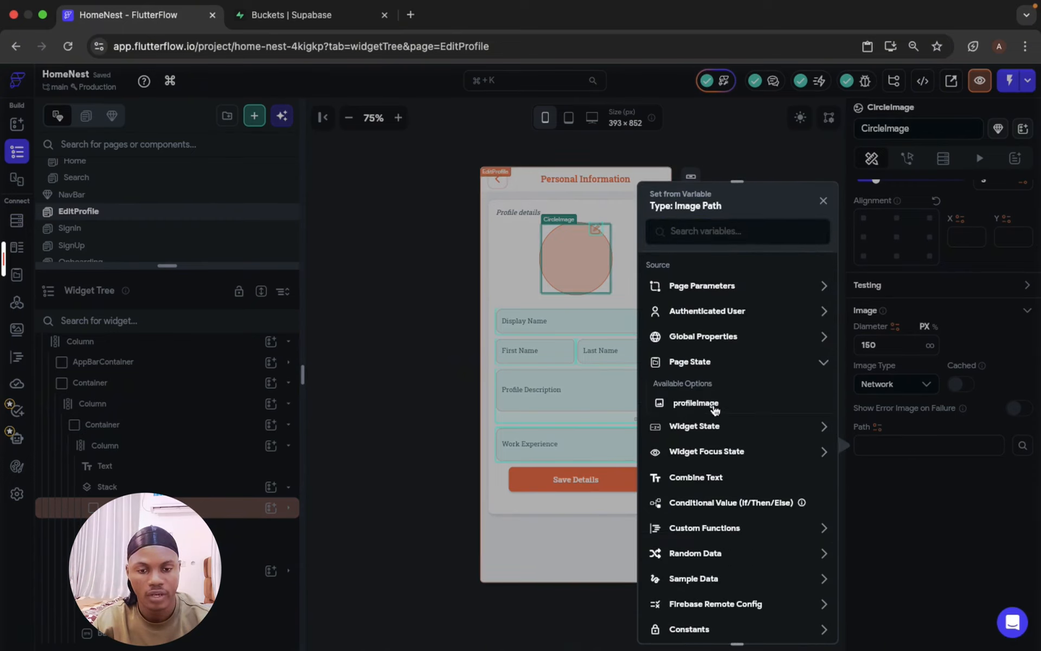
left_click(696, 403)
Give the image path's profileImage variable the original image URL ending in 1746361794402000.jpeg as its default value.
left_click(878, 449)
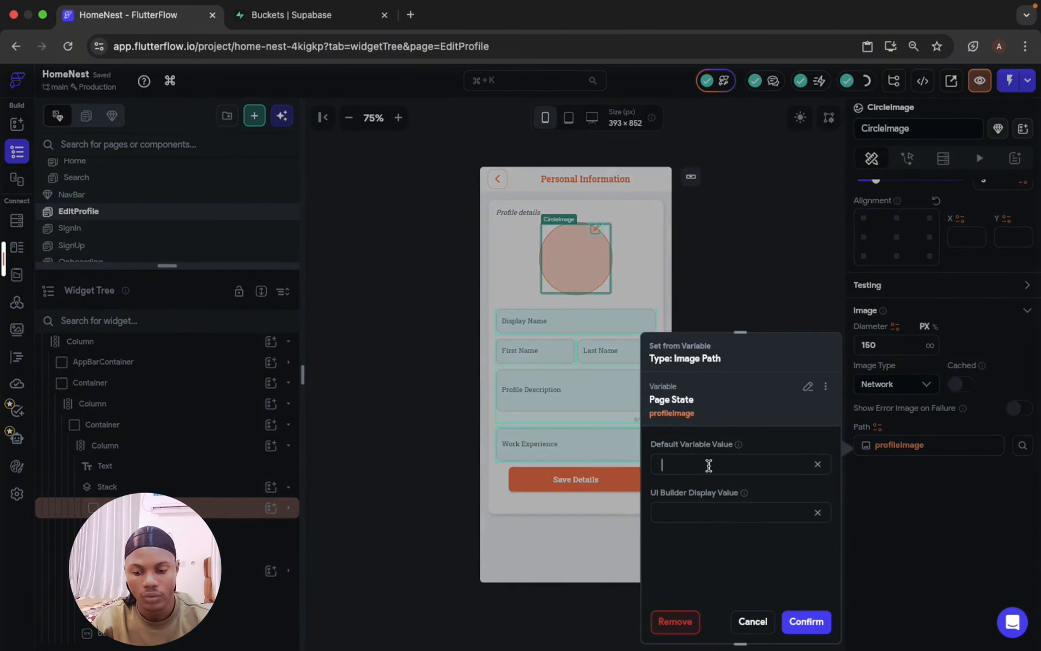
left_click(709, 465)
key("super+v")
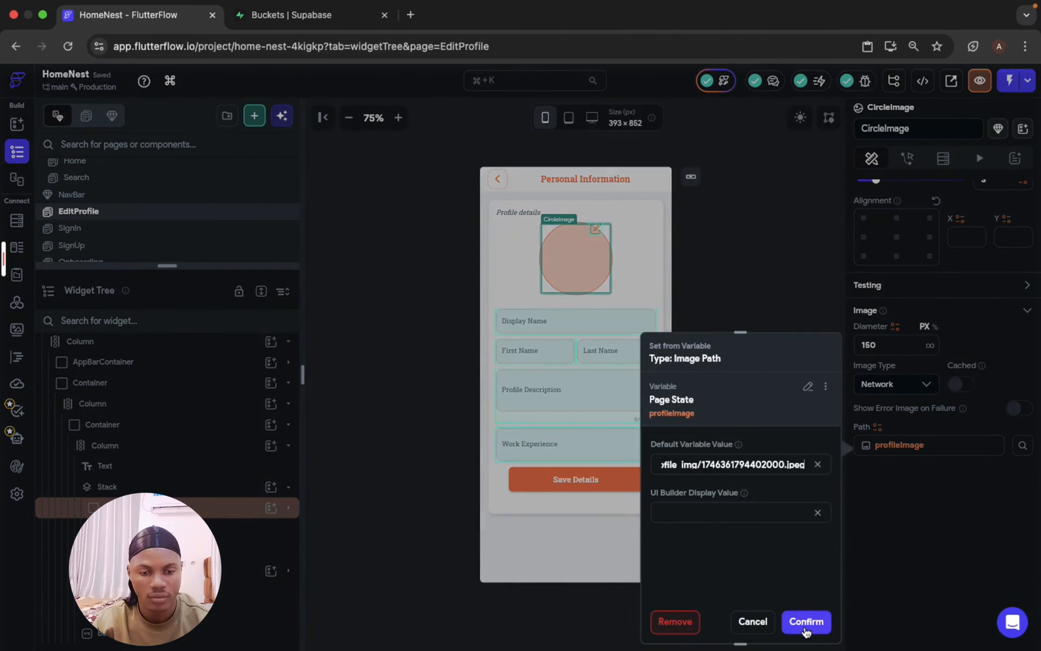
left_click(806, 622)
left_click(756, 373)
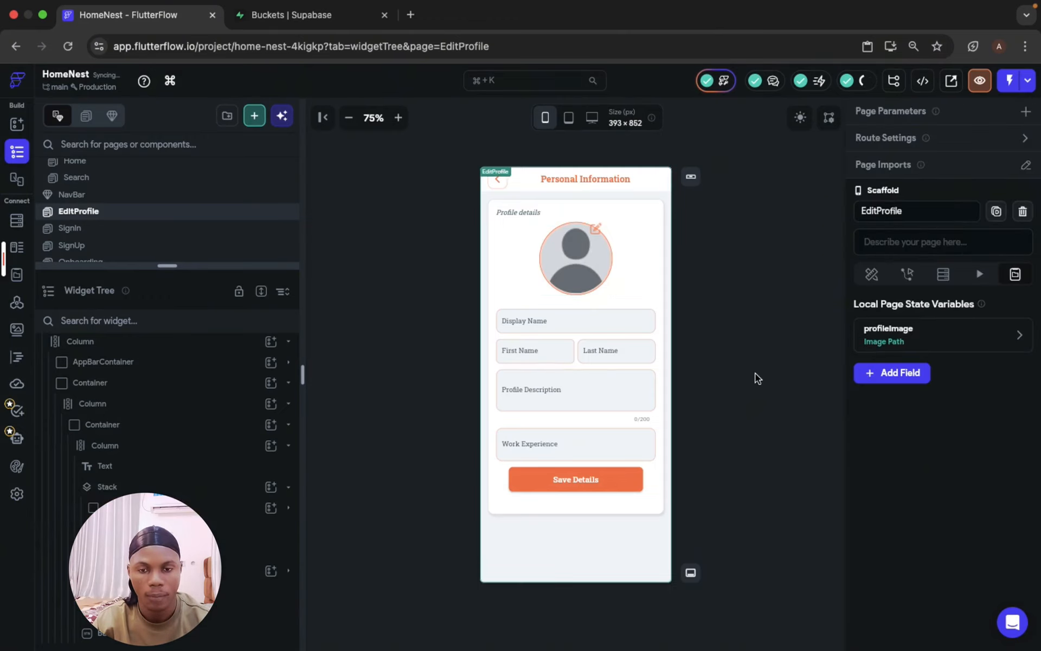
Add a Close Dialog, Drawer, etc. action after the Update Row(s) backend call on the Save Details button.
left_click(615, 483)
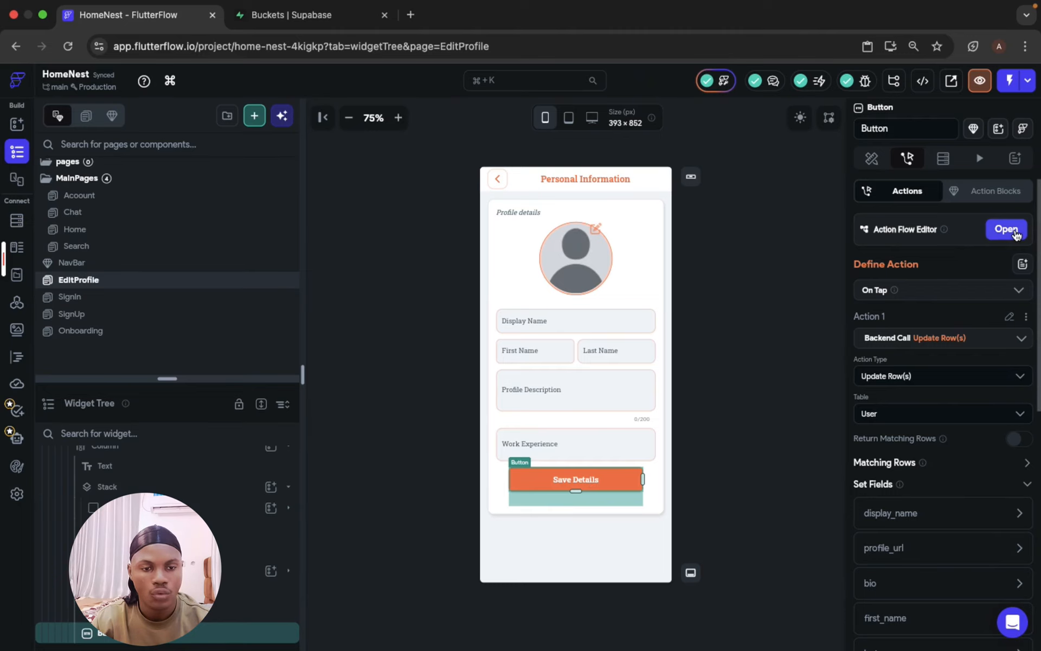
left_click(1007, 232)
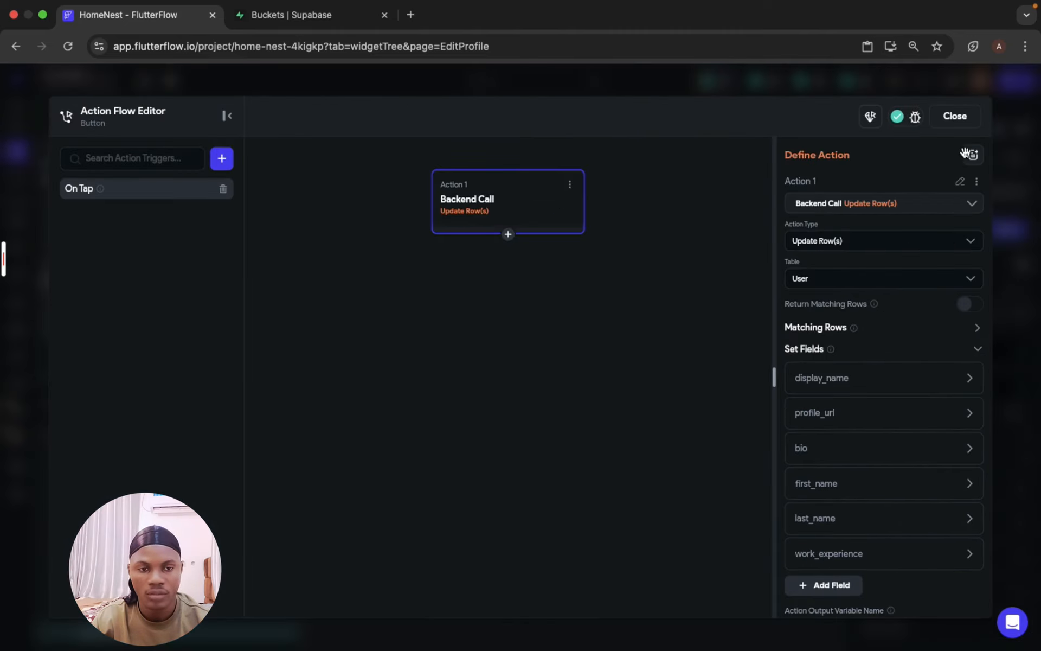
left_click(958, 117)
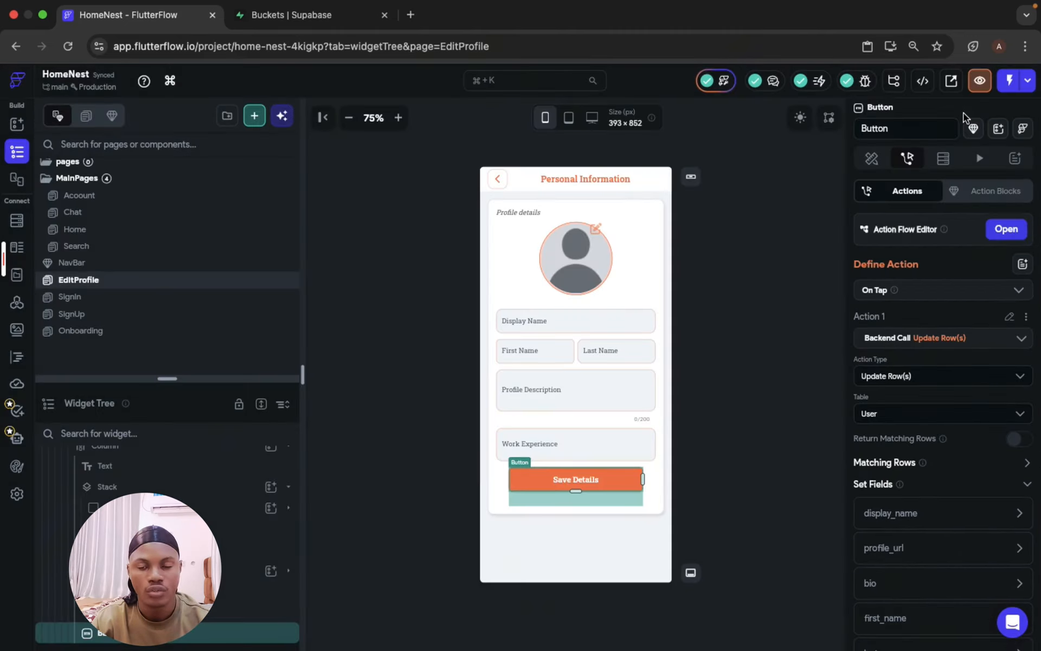
left_click(1008, 226)
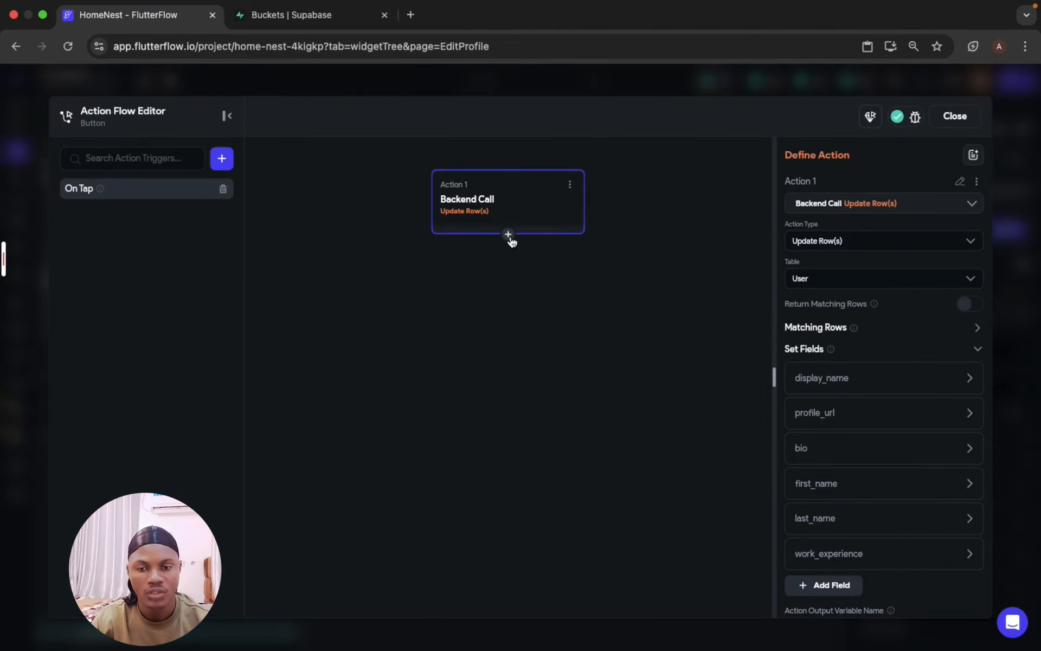
left_click(509, 234)
left_click(510, 257)
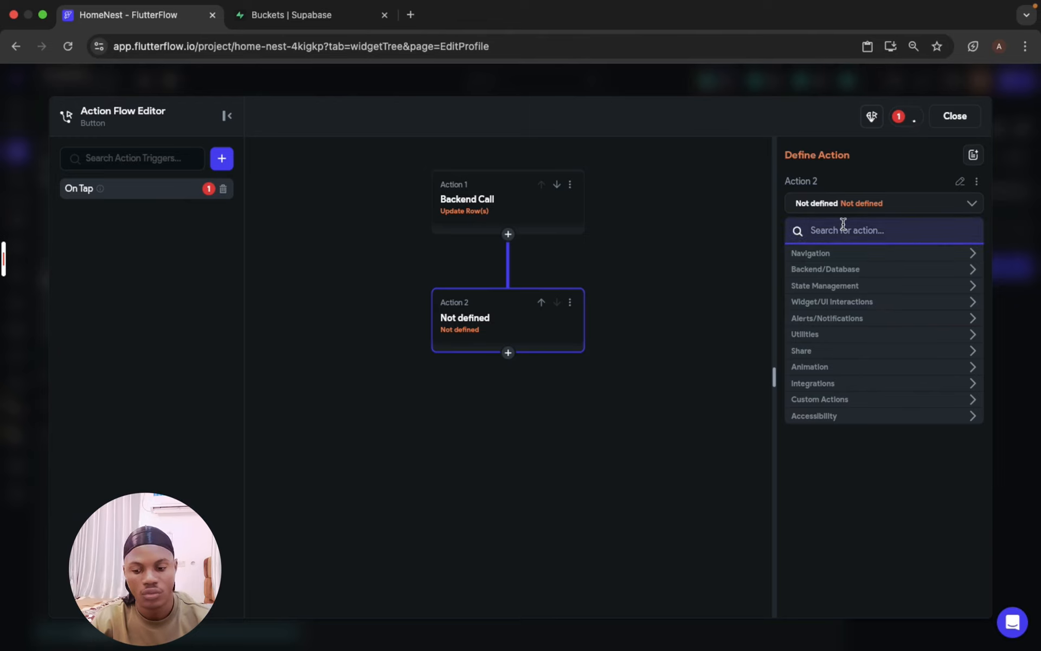
type("close")
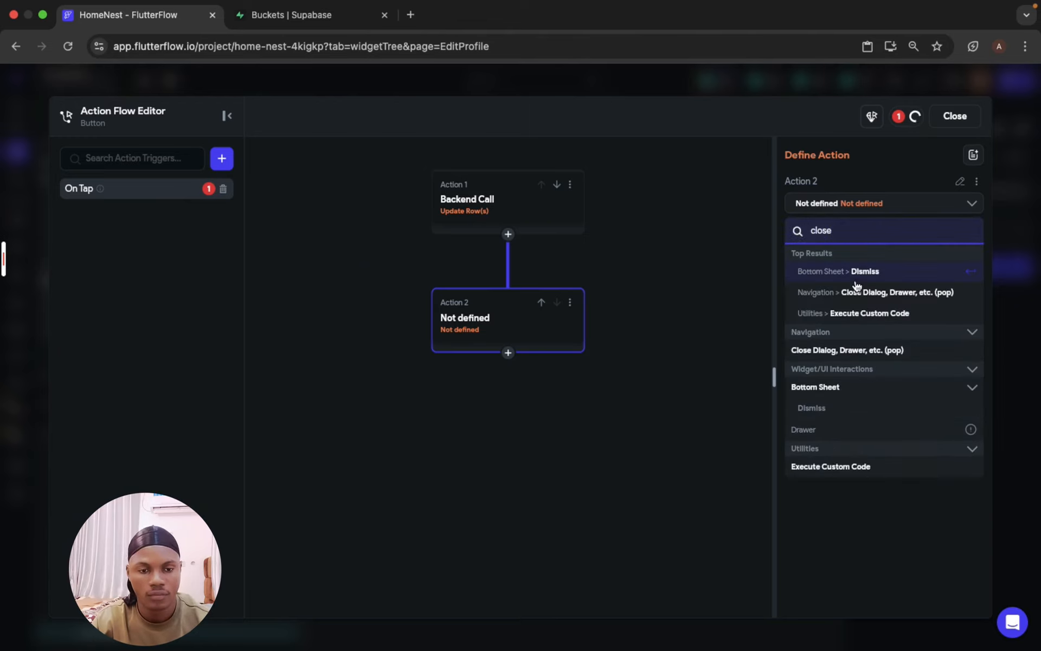
left_click(850, 294)
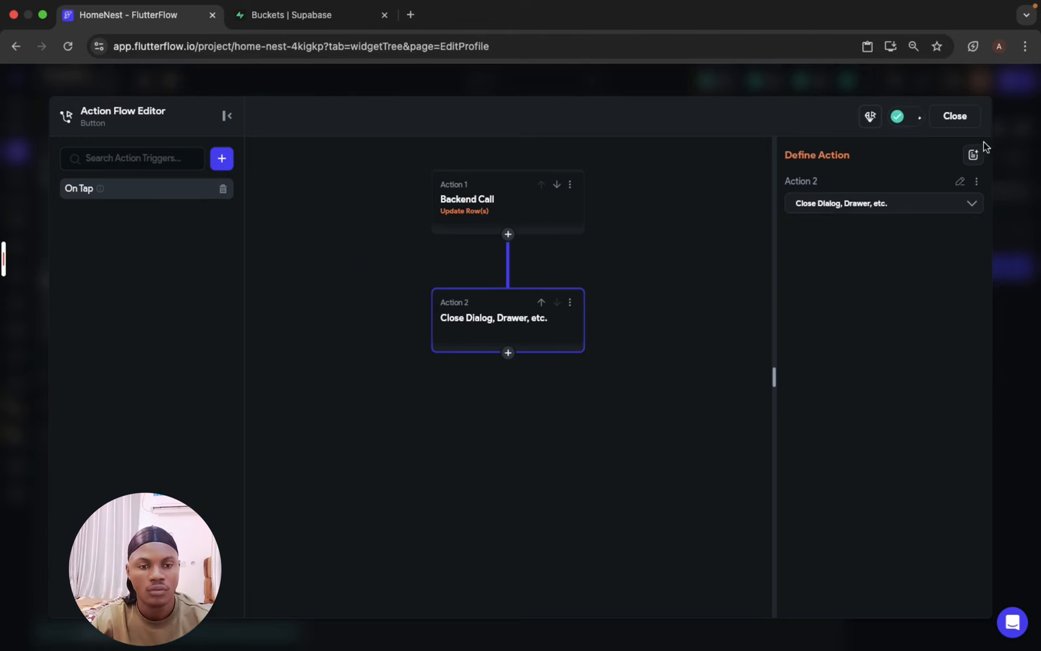
left_click(955, 115)
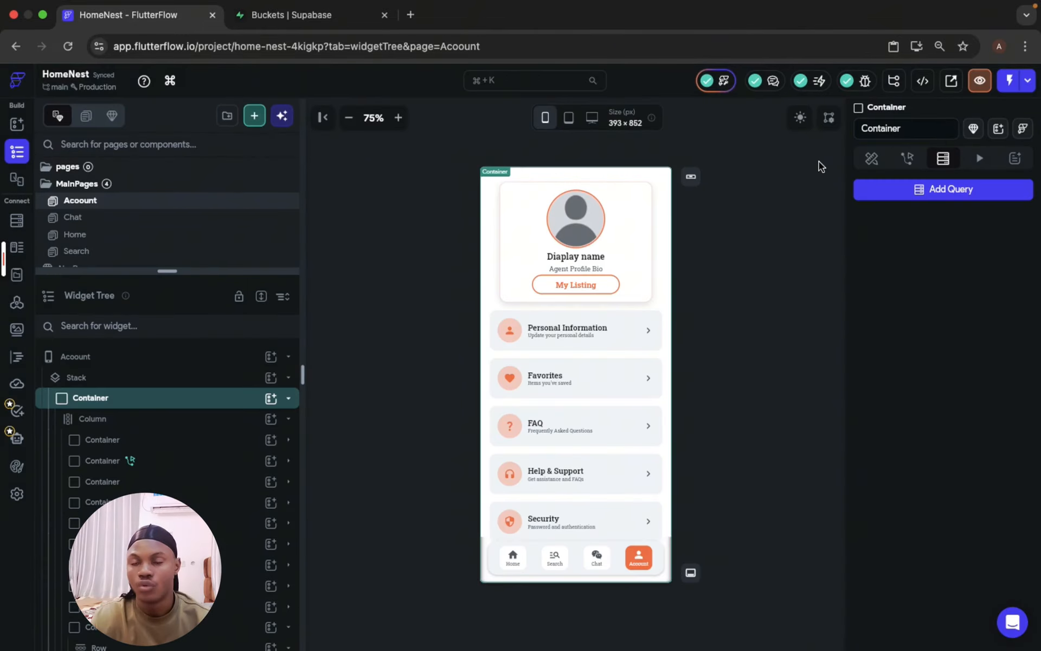
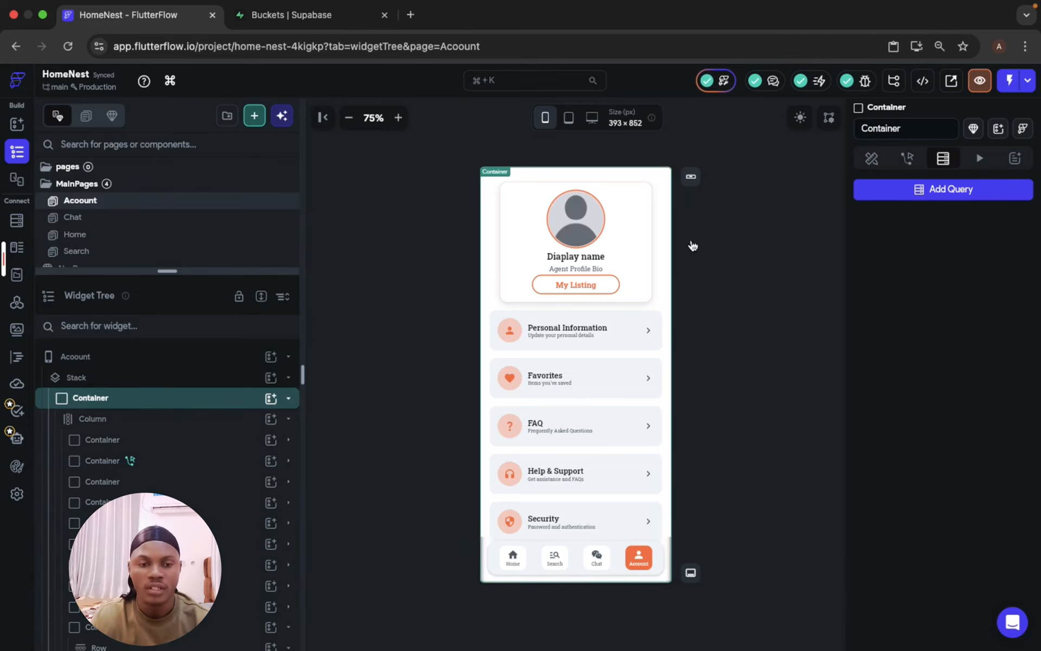
Add a Supabase query to the Account page's container, using the User table and the Single Row query type.
left_click(922, 191)
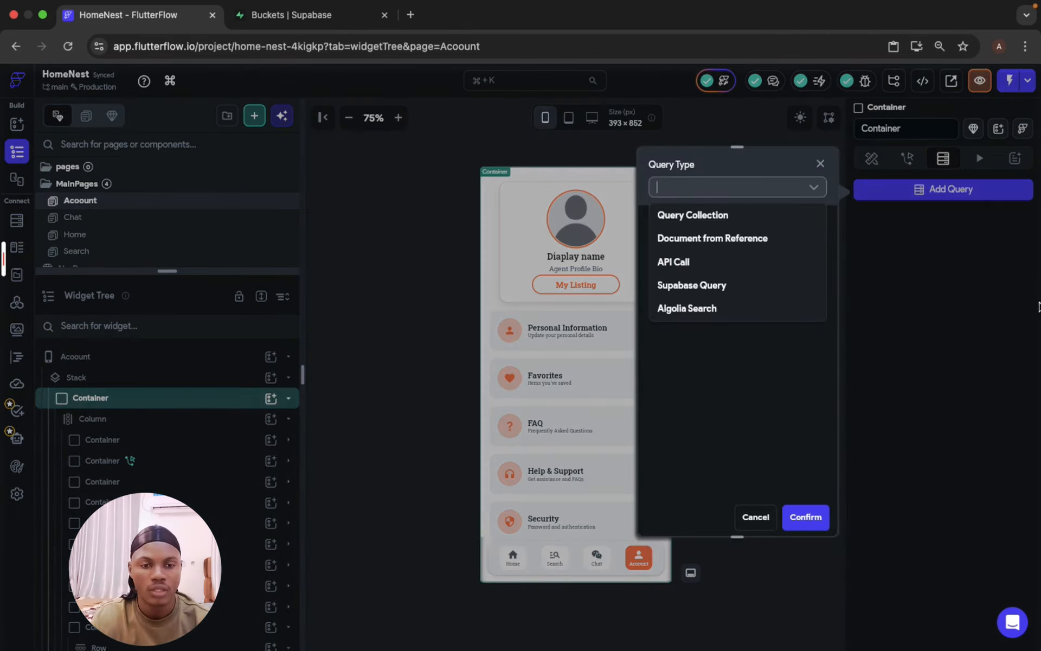
left_click(734, 288)
left_click(718, 234)
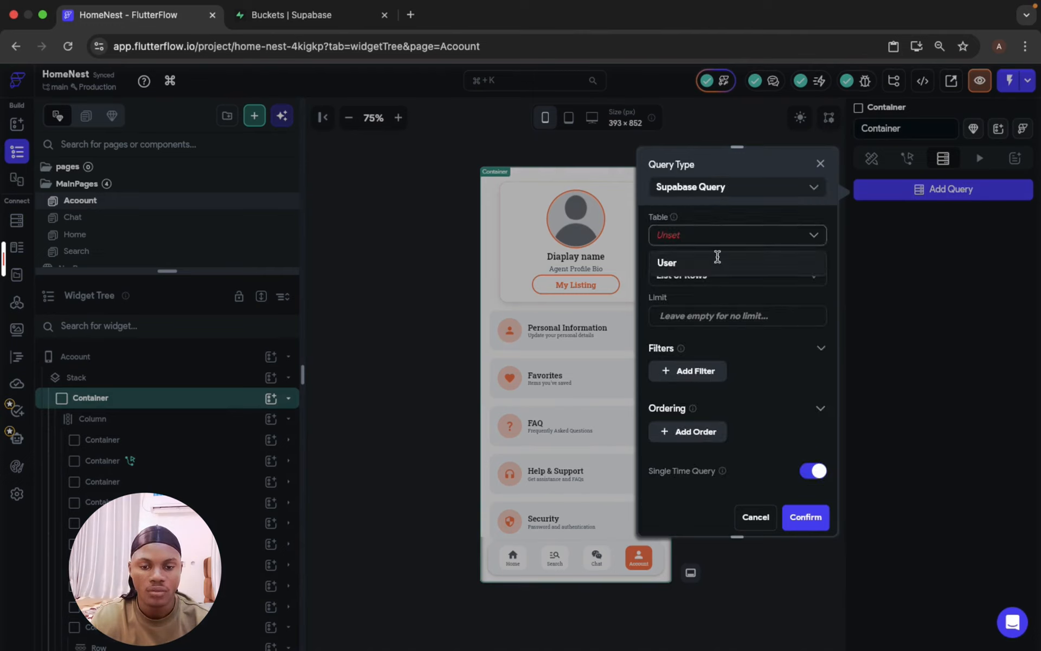
left_click(719, 258)
left_click(721, 276)
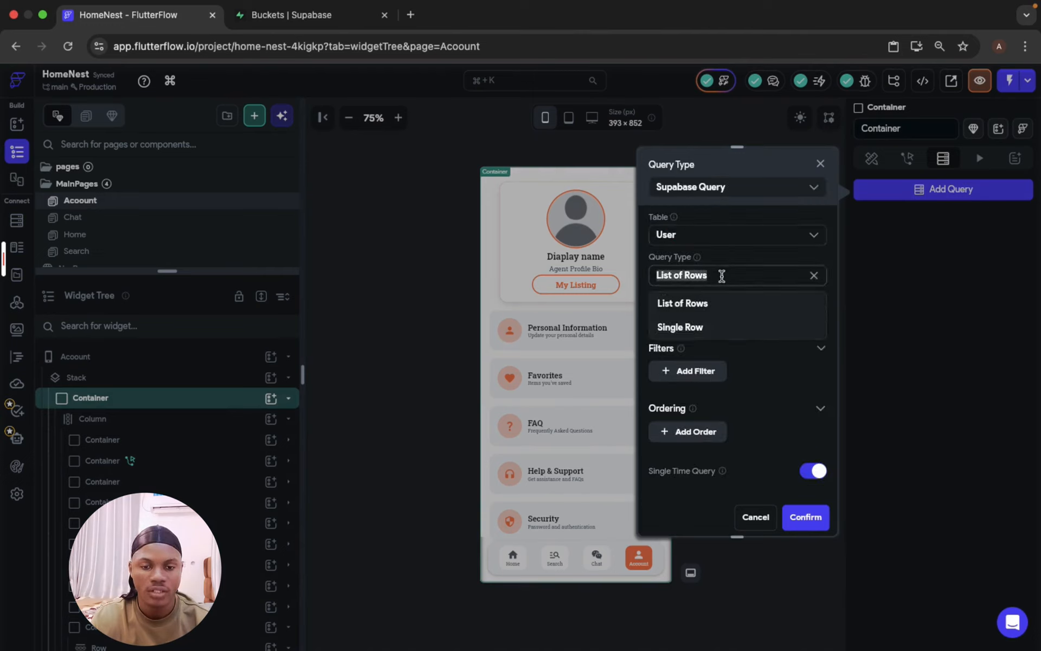
left_click(715, 328)
Filter the container's User query where id is Equal To the authenticated user's User ID, and confirm the query.
left_click(708, 353)
left_click(728, 413)
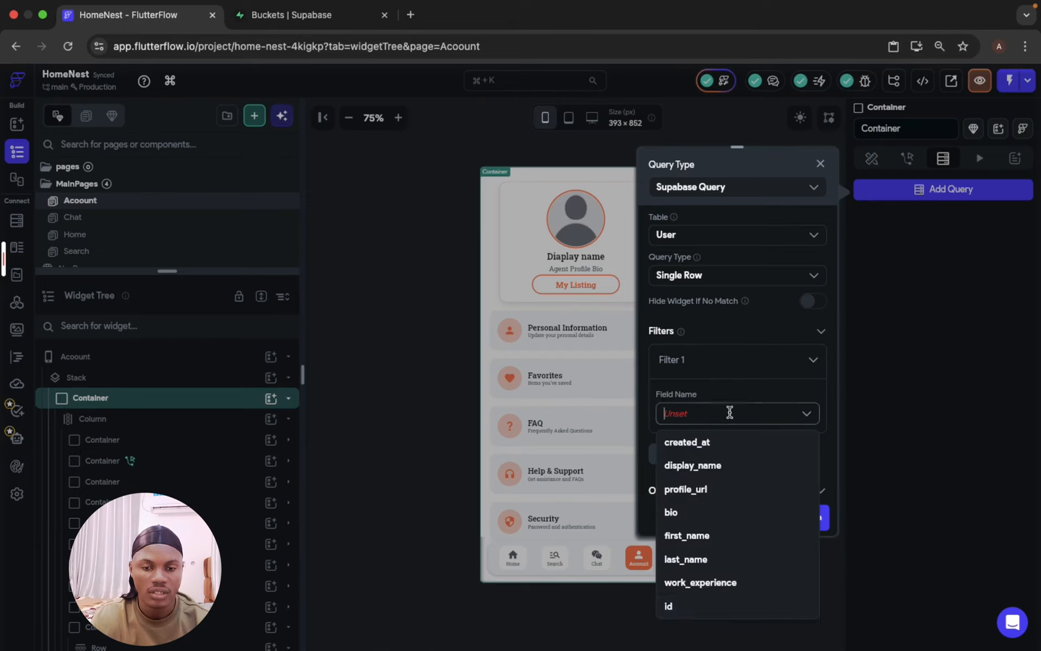
left_click(702, 608)
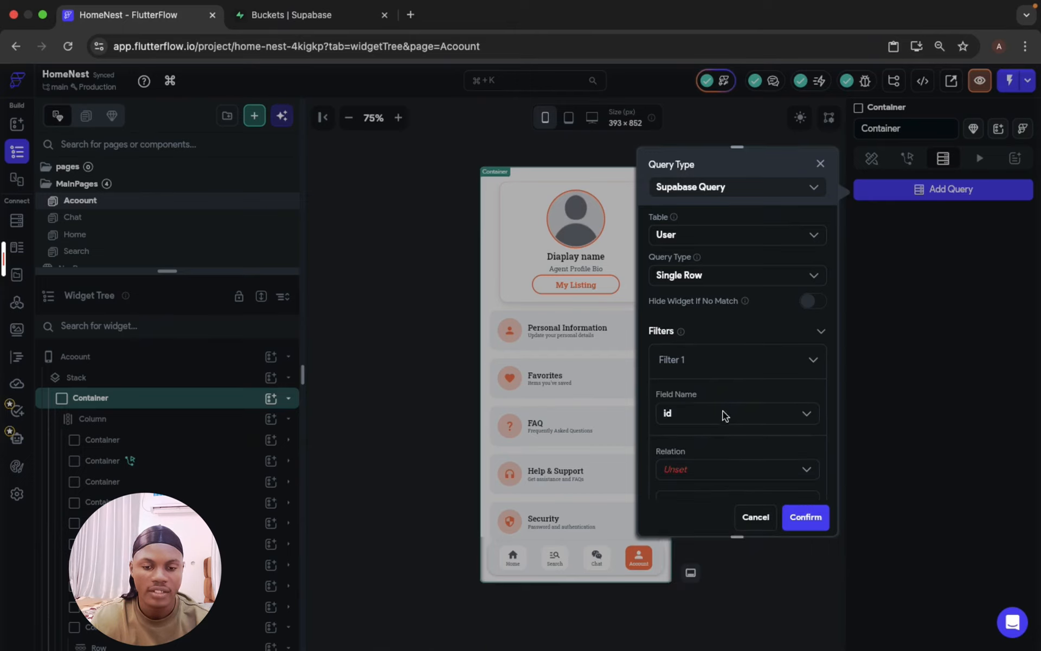
scroll(725, 380, "down", 4)
left_click(696, 321)
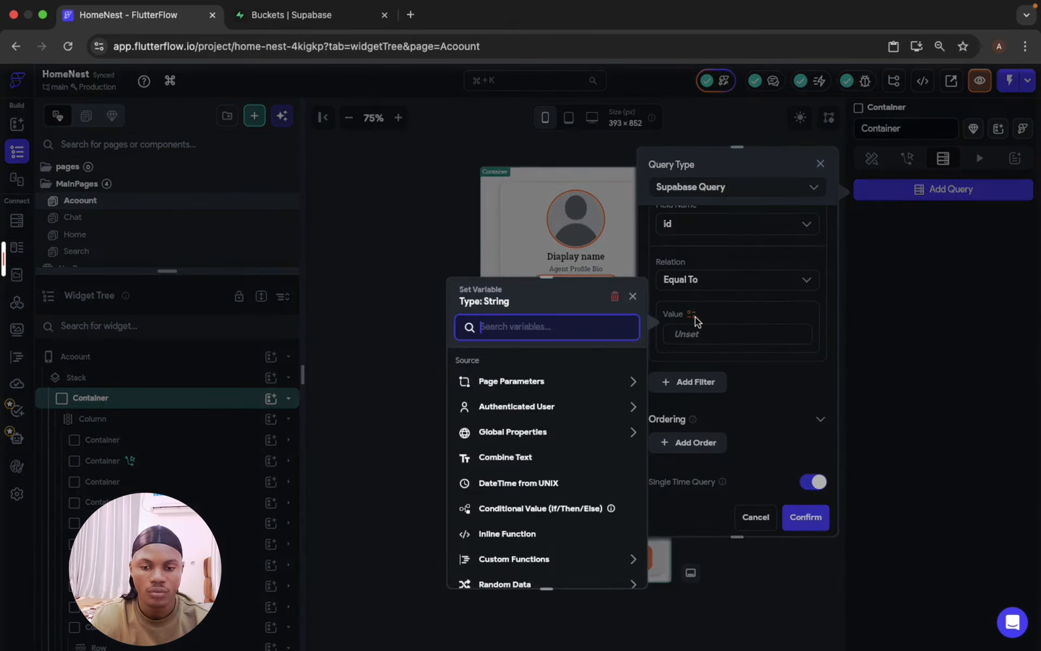
left_click(519, 406)
left_click(522, 473)
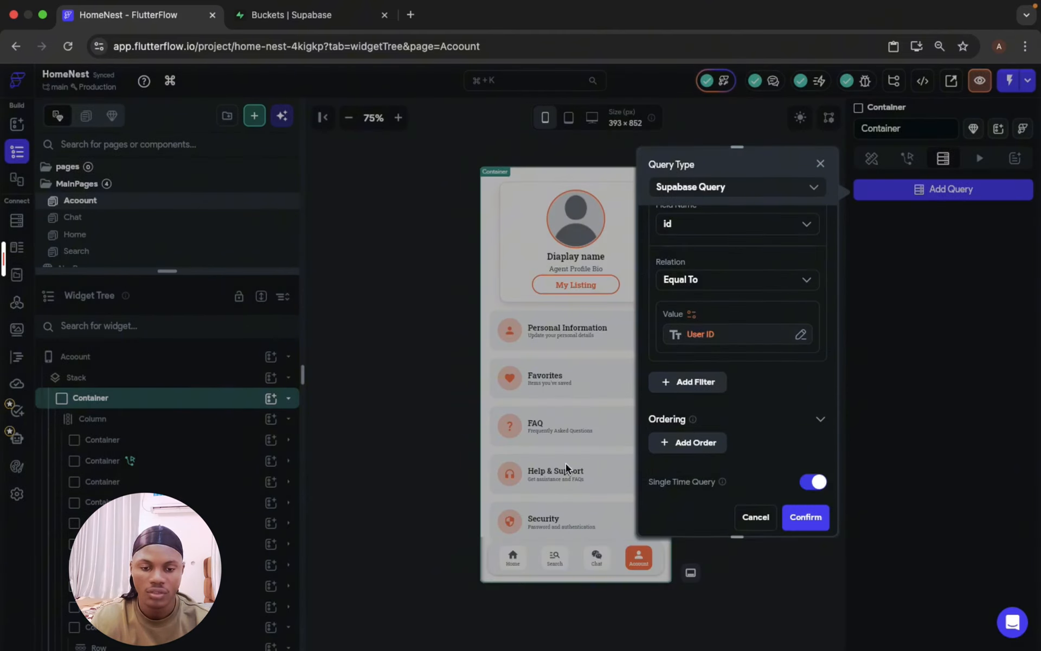
left_click(806, 517)
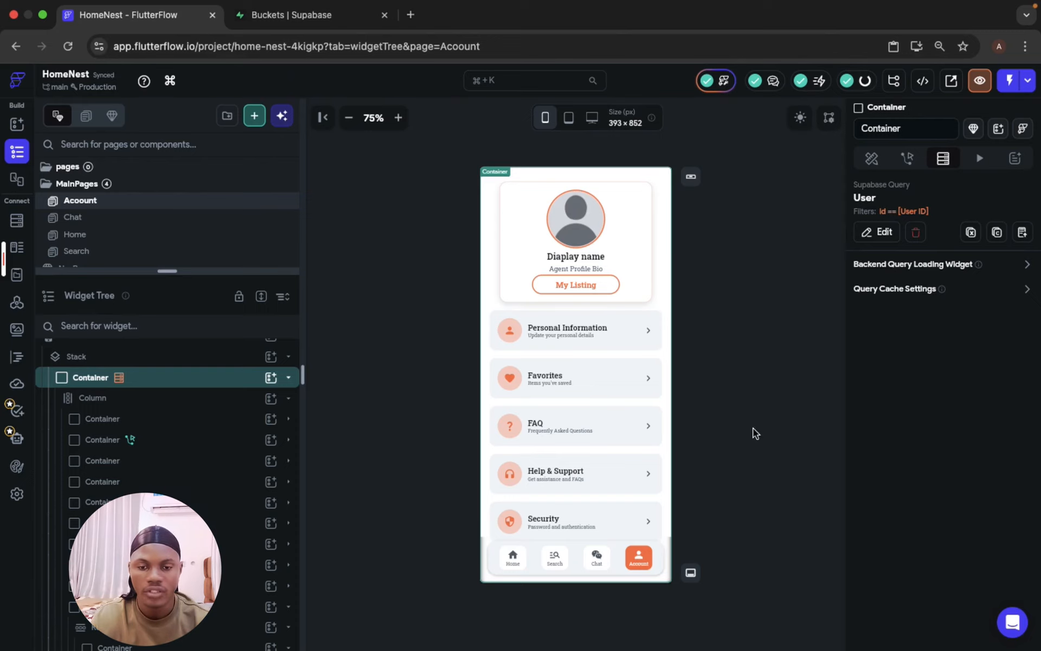
left_click(726, 325)
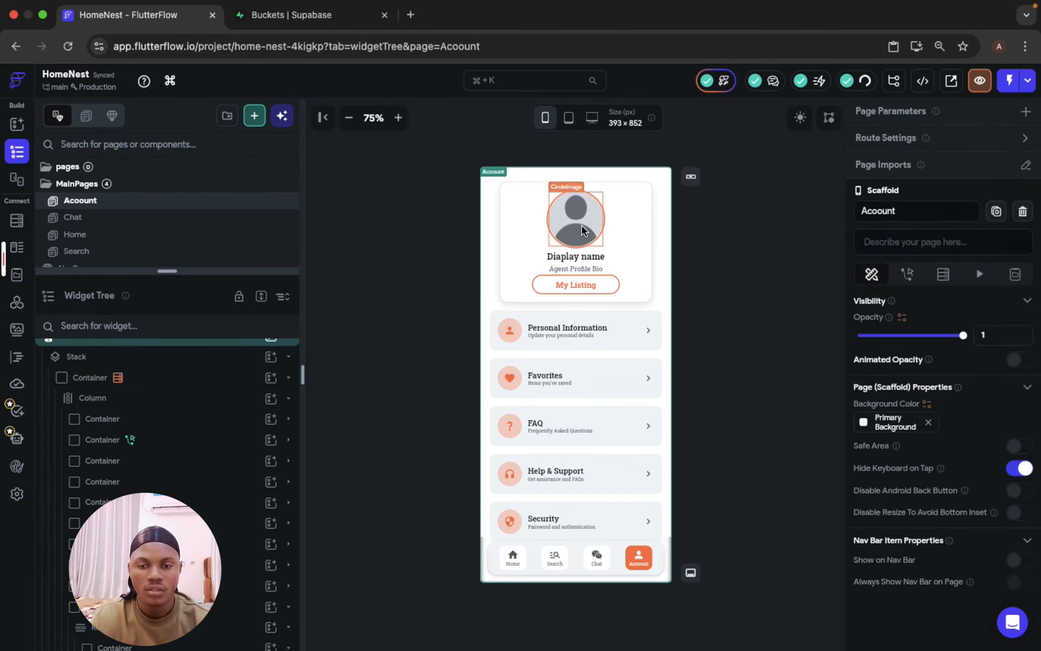
Bind the Account page's circle image path to the profile_url field of the User Row.
left_click(583, 228)
scroll(942, 510, "down", 4)
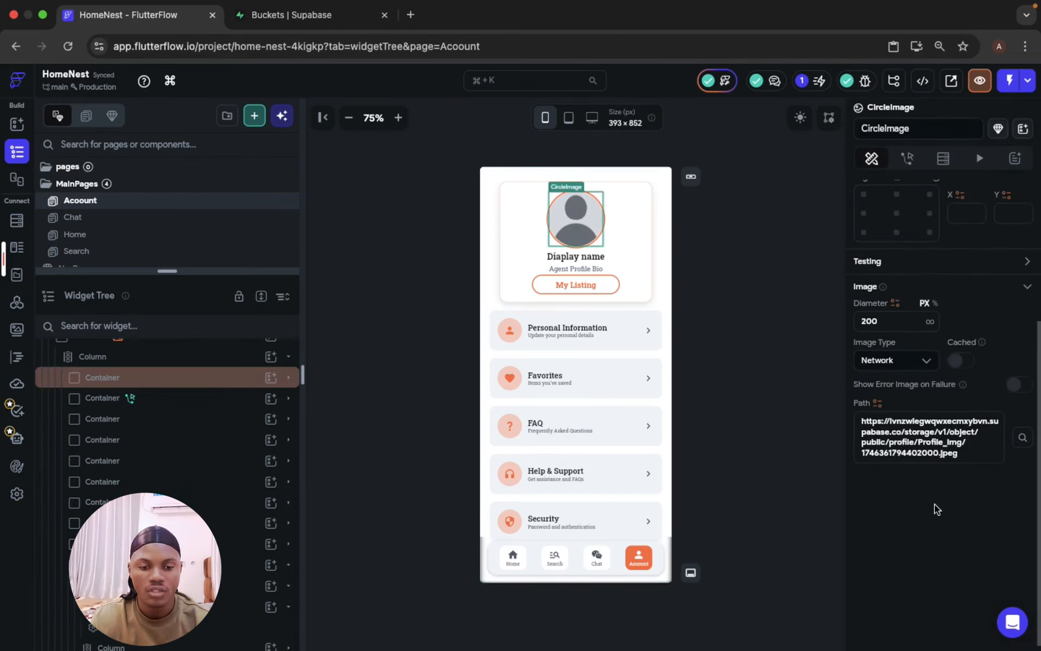
left_click(907, 444)
key("ctrl+a")
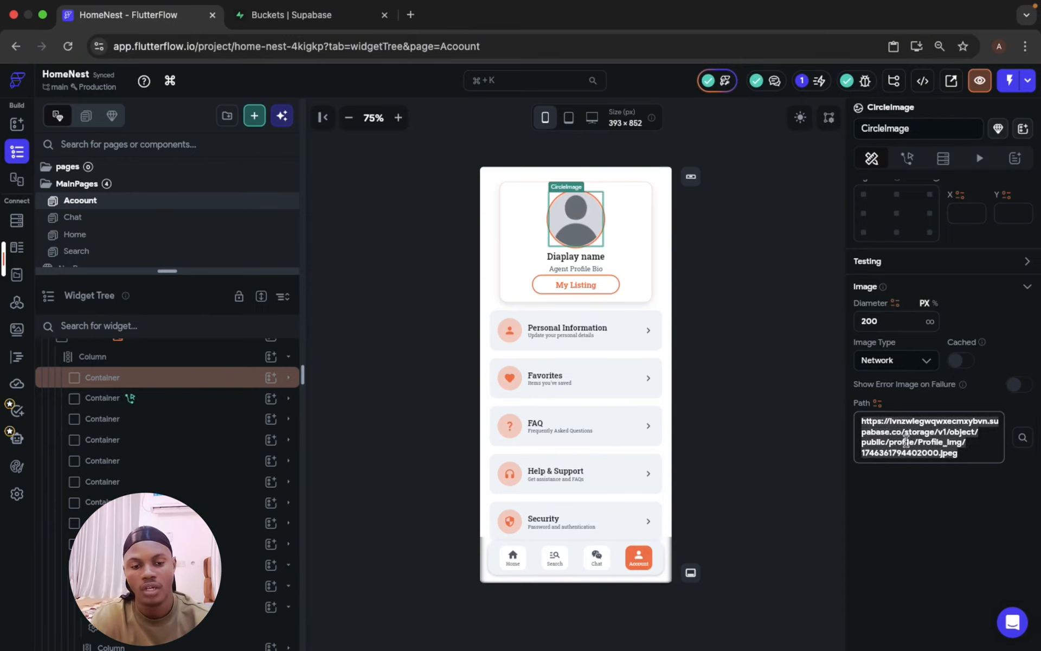
left_click(878, 403)
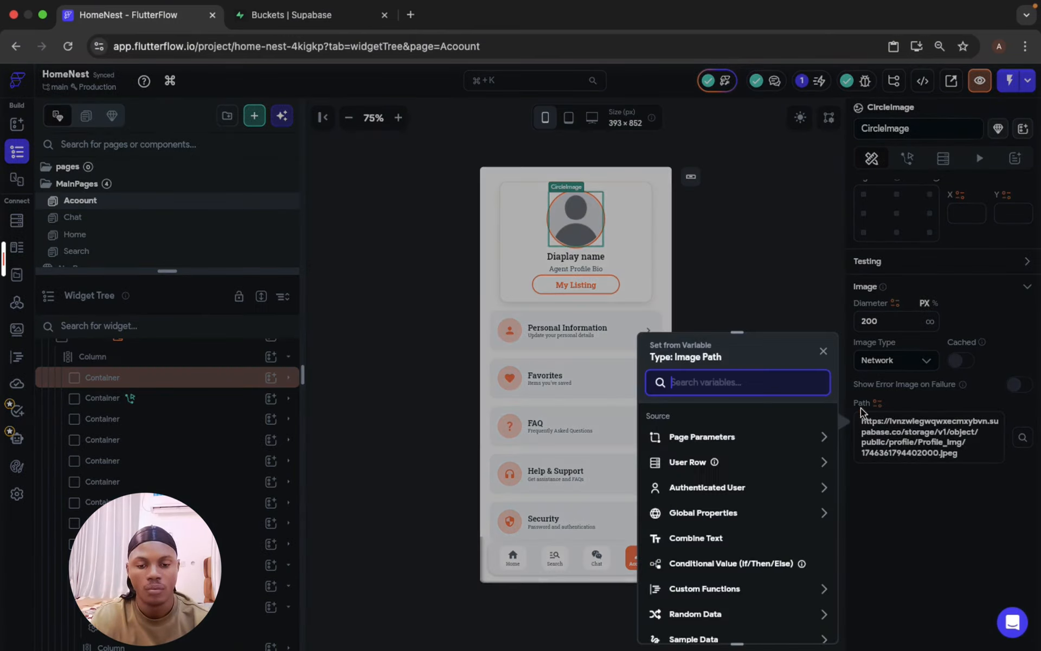
left_click(738, 465)
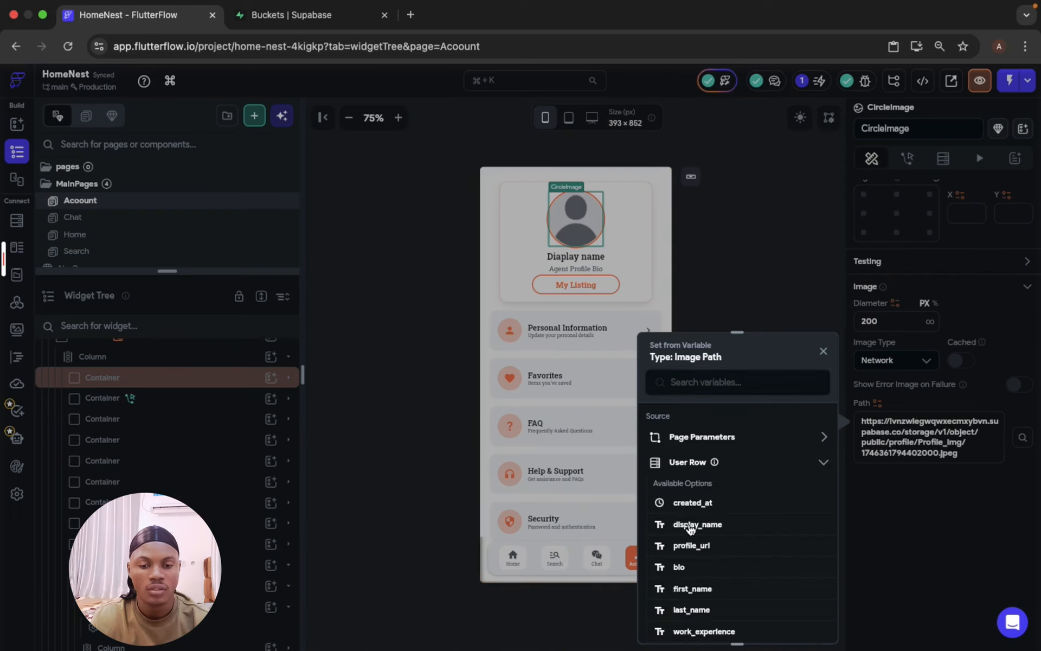
scroll(691, 529, "down", 1)
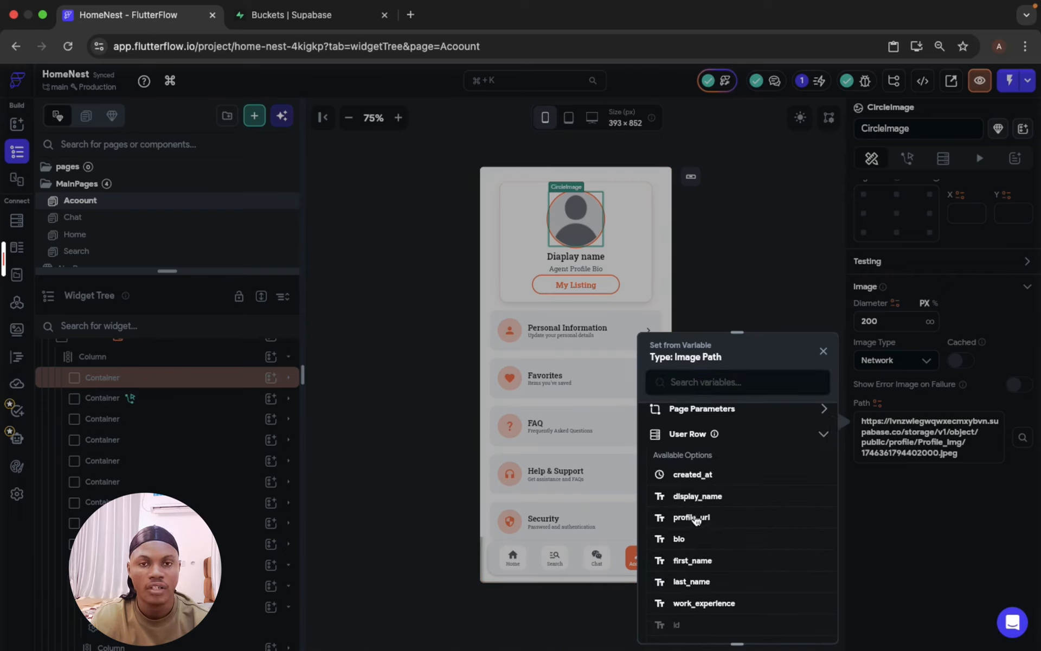
left_click(696, 520)
Give the image path's profile_url variable the copied image URL ending in 1746361794402000.jpeg as its default value.
left_click(908, 446)
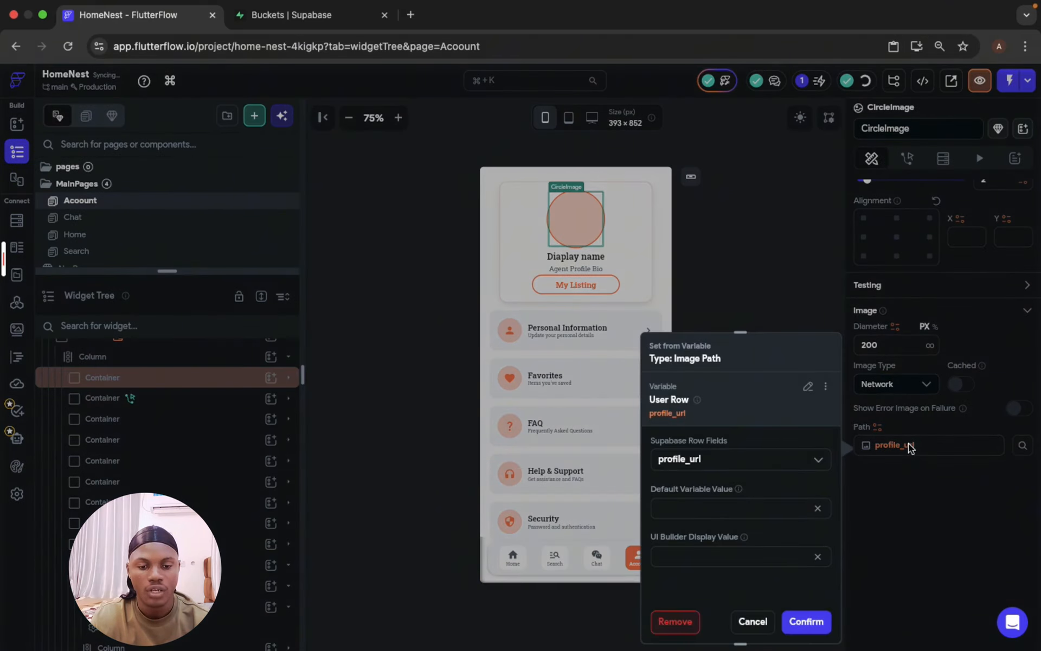
left_click(729, 508)
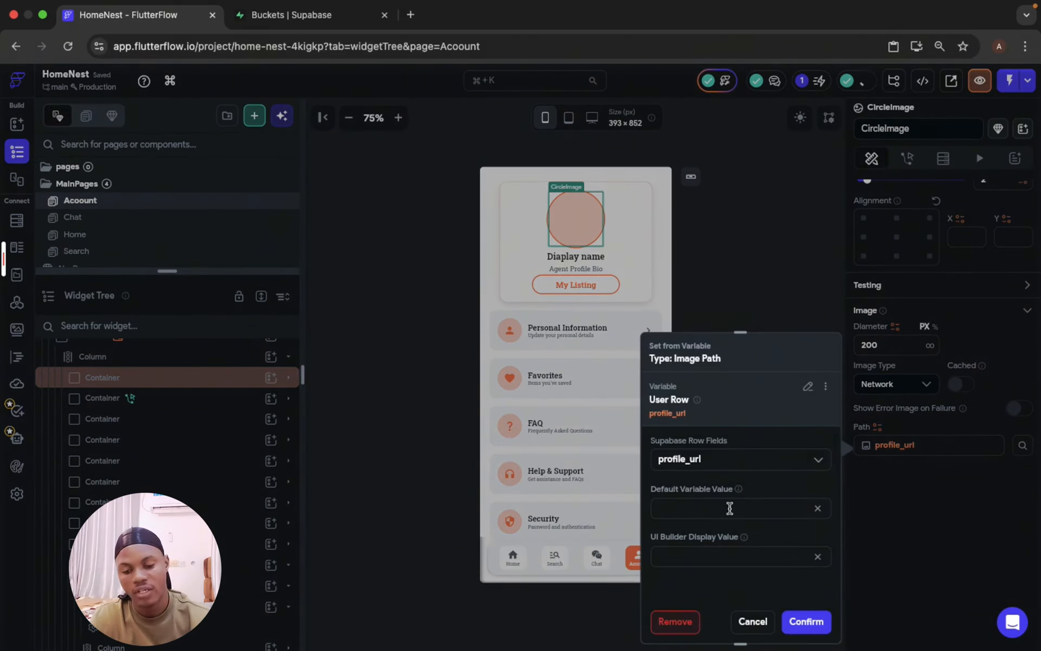
key("super+v")
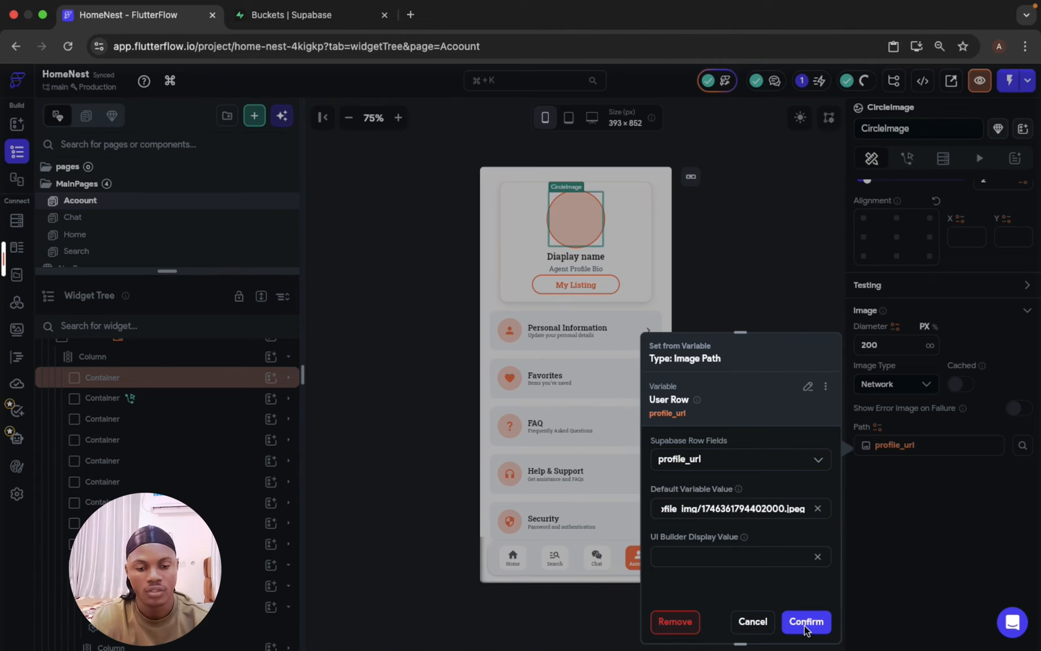
left_click(807, 622)
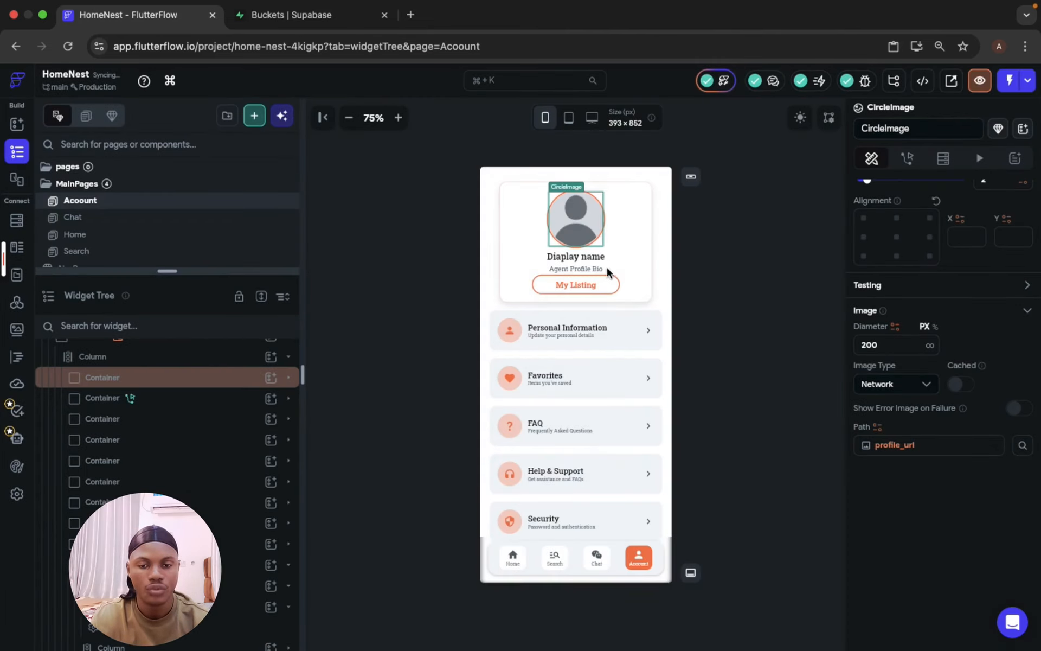
Bind the display name text under the profile image to the User Row's display_name, with the default value "Displa Name".
left_click(576, 256)
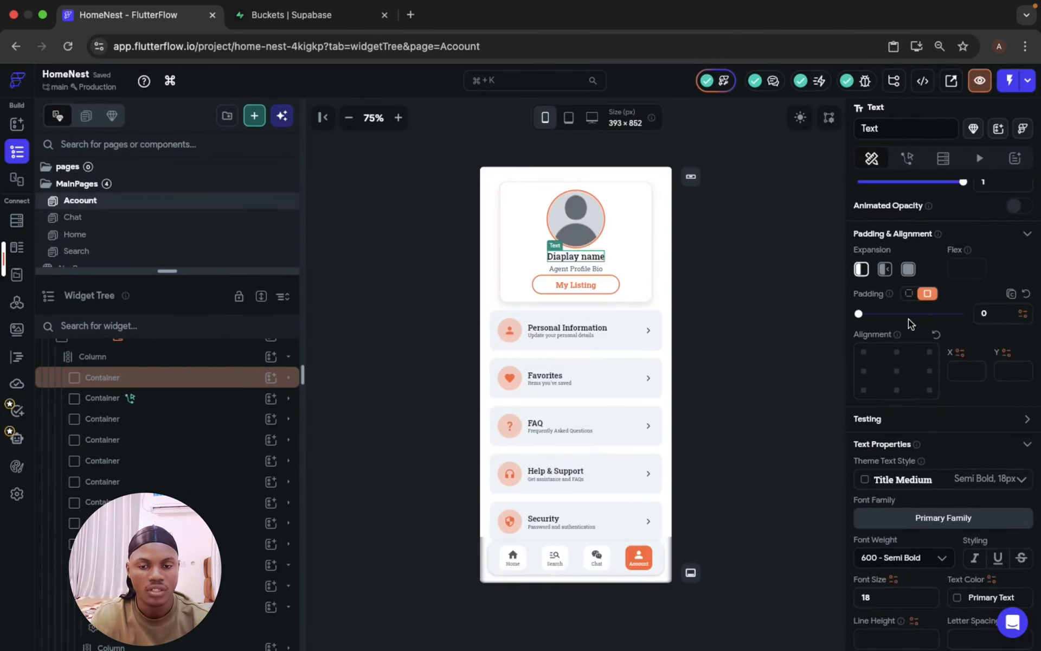
scroll(904, 295, "up", 3)
left_click(877, 237)
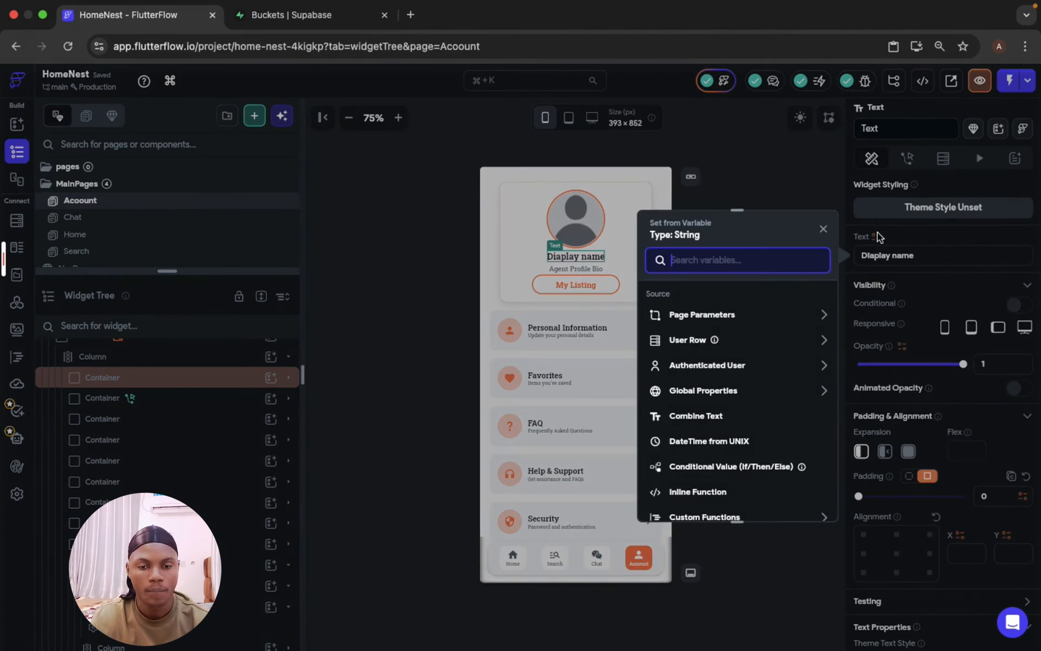
left_click(728, 345)
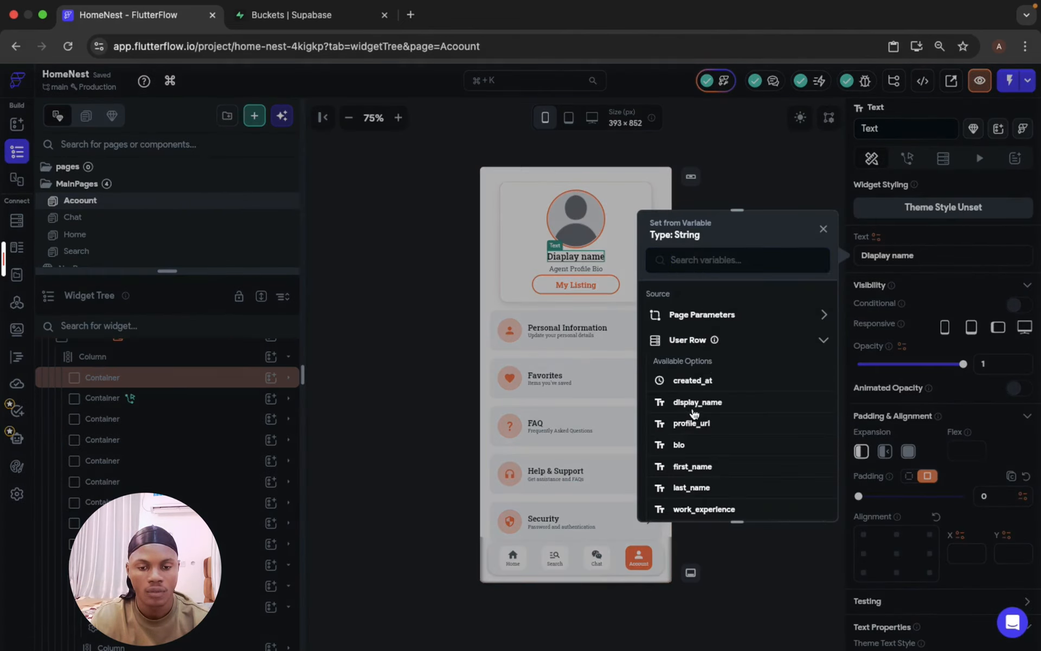
left_click(697, 403)
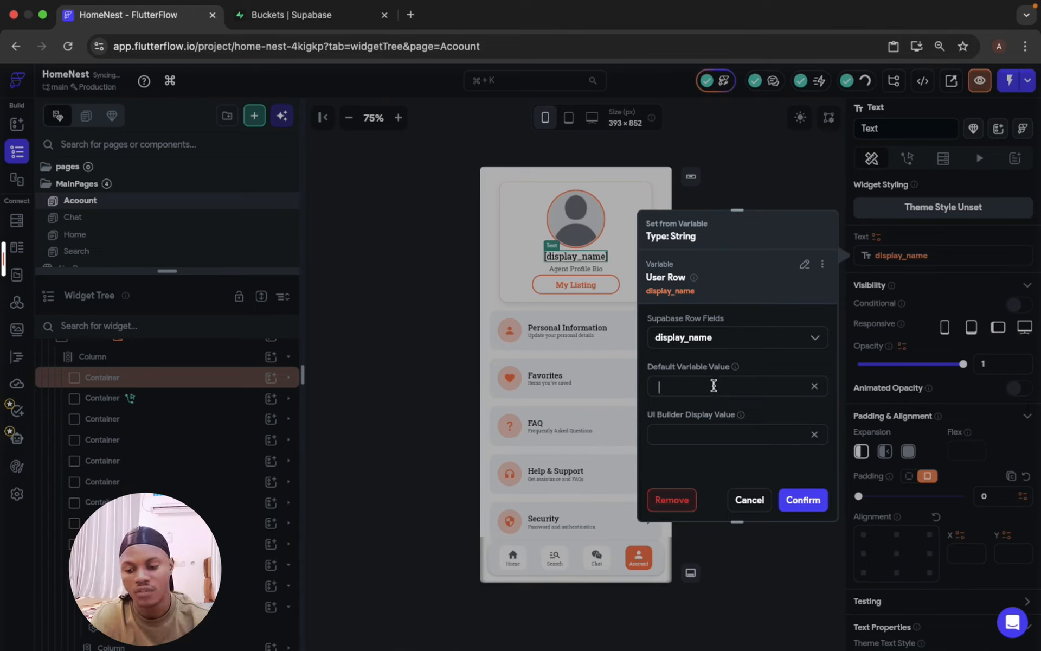
type("D")
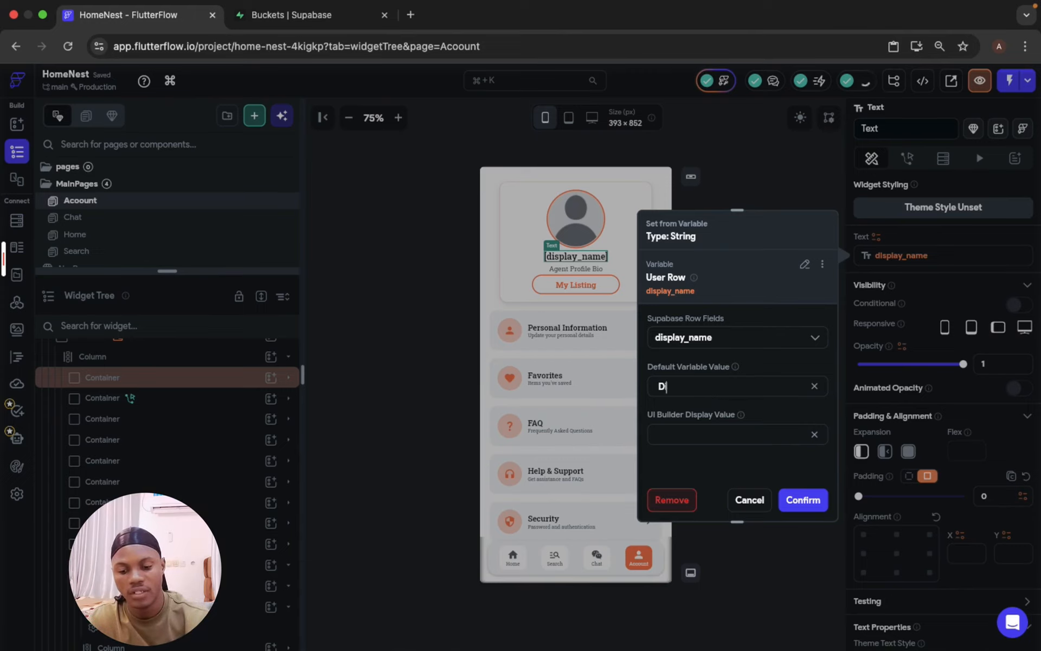
type("ispla Name")
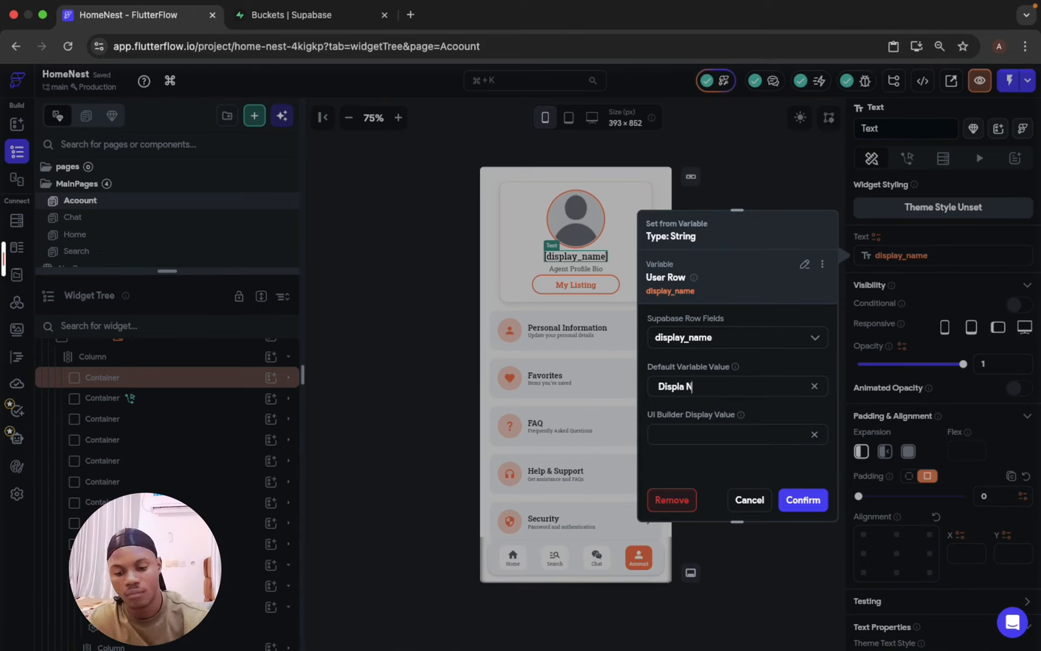
left_click(805, 500)
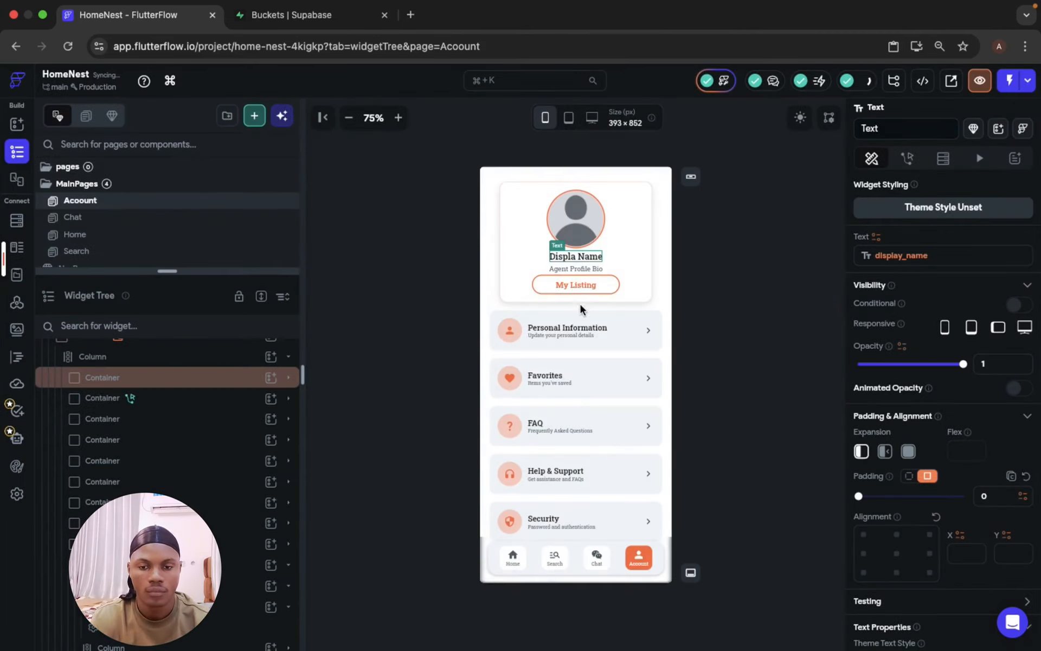
Bind the Agent Profile Bio text to the User Row's bio field, with the default value "Bio".
left_click(574, 269)
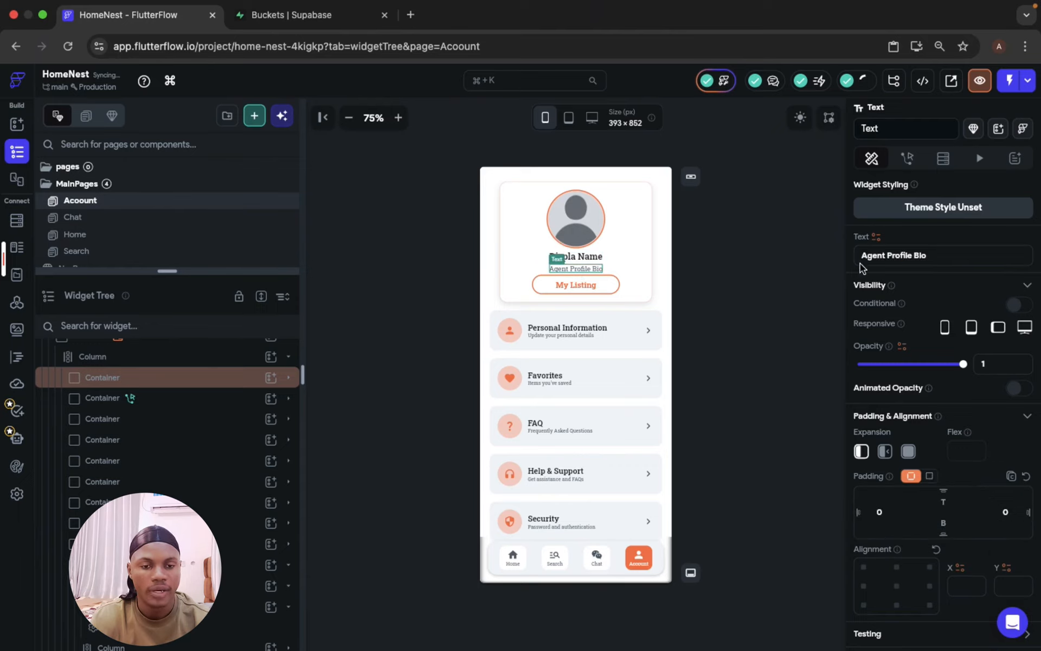
left_click(876, 258)
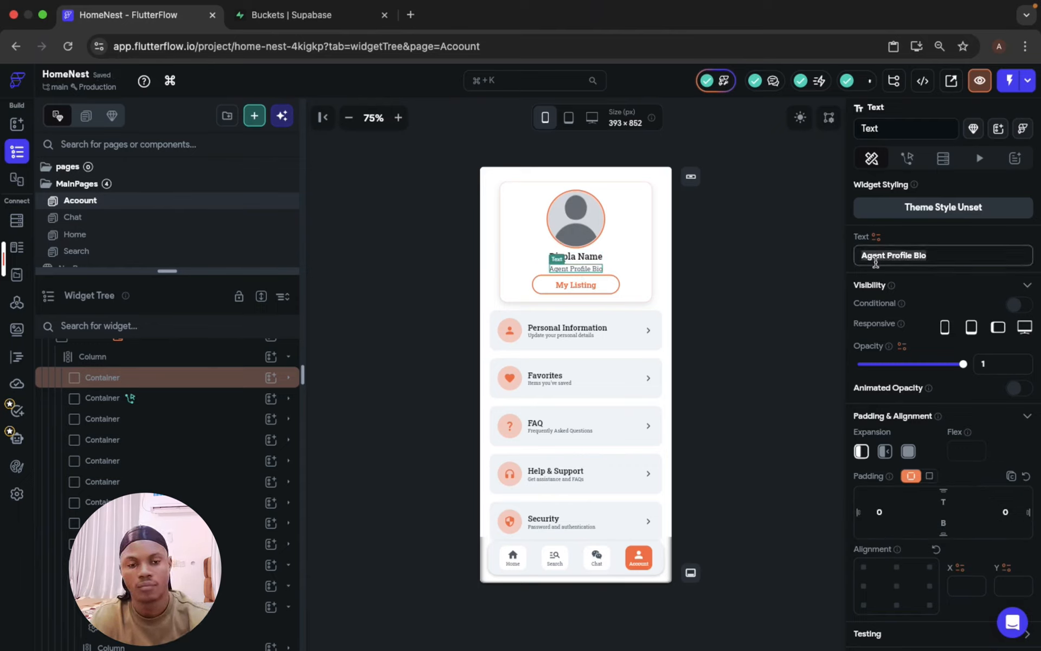
double_click(885, 256)
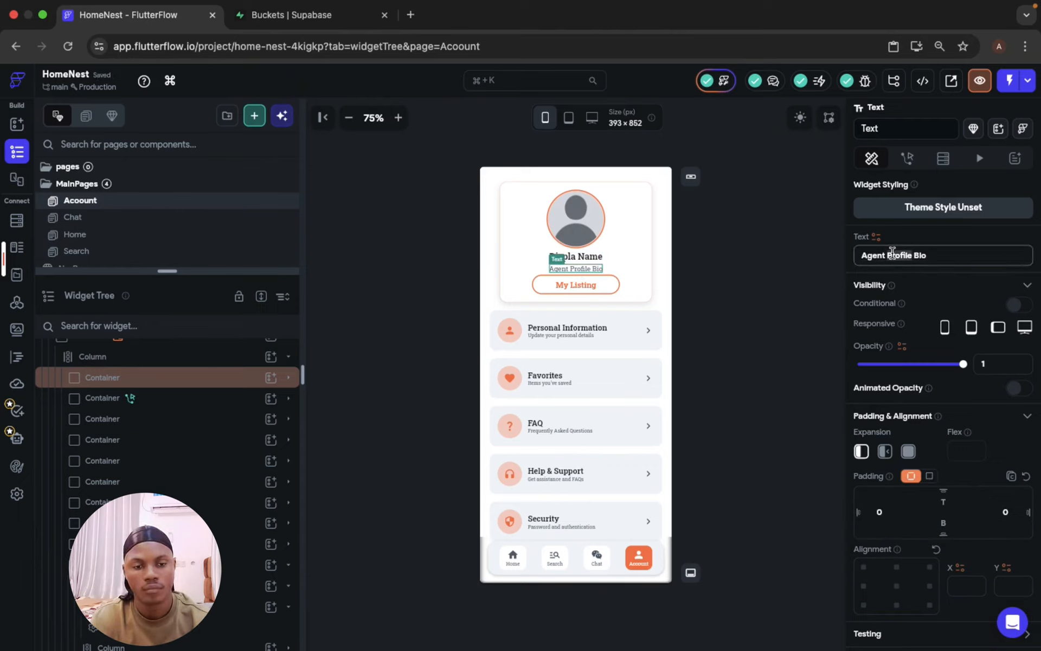
left_click(877, 238)
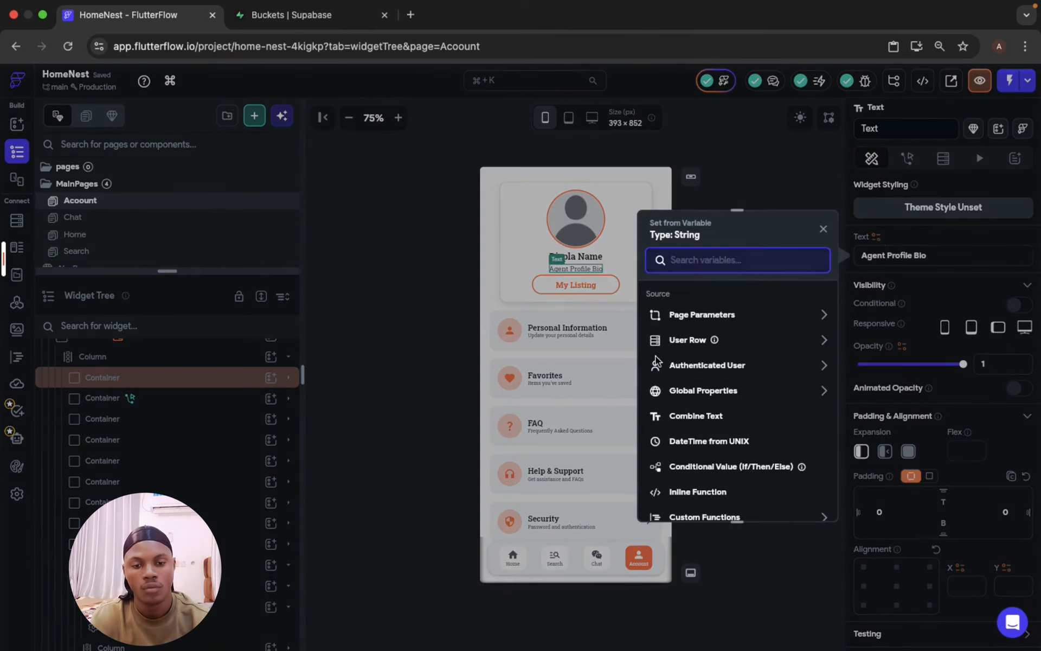
left_click(700, 340)
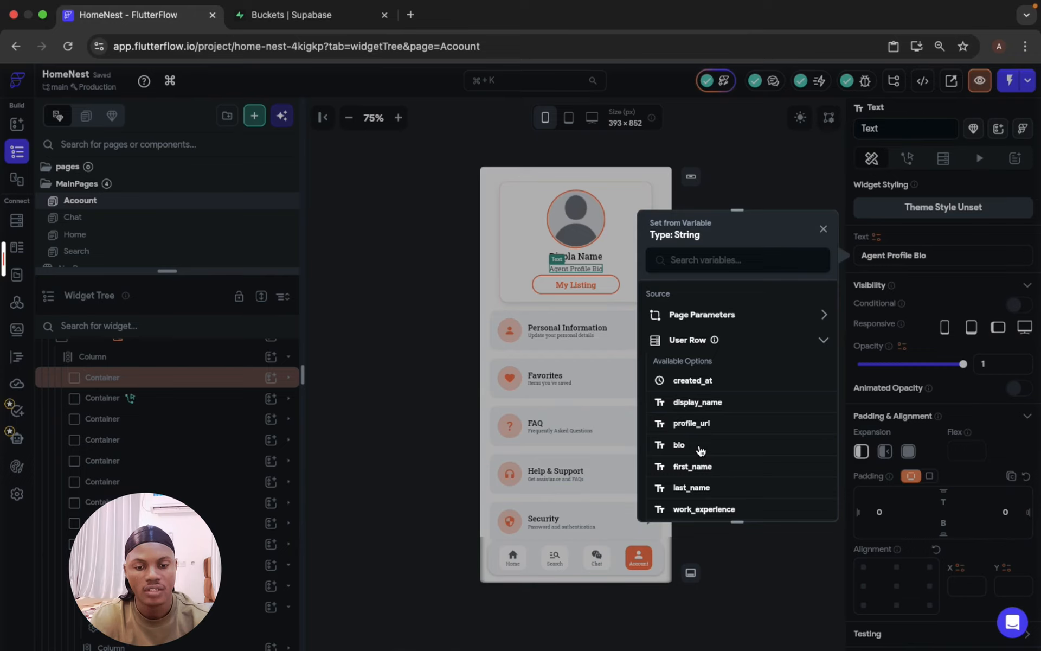
left_click(701, 445)
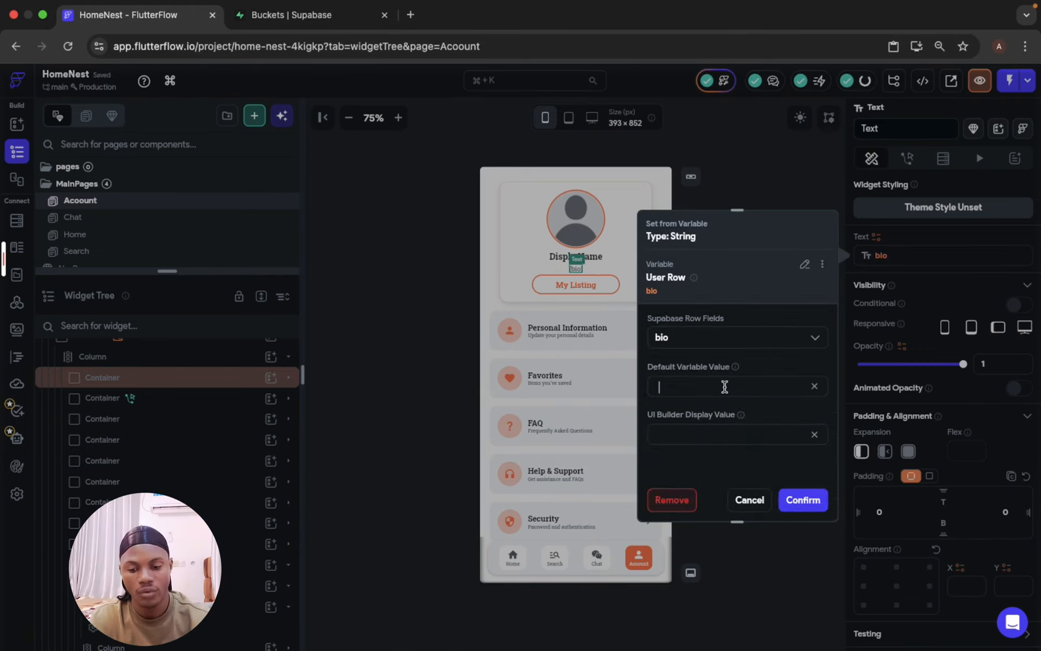
type("Bio")
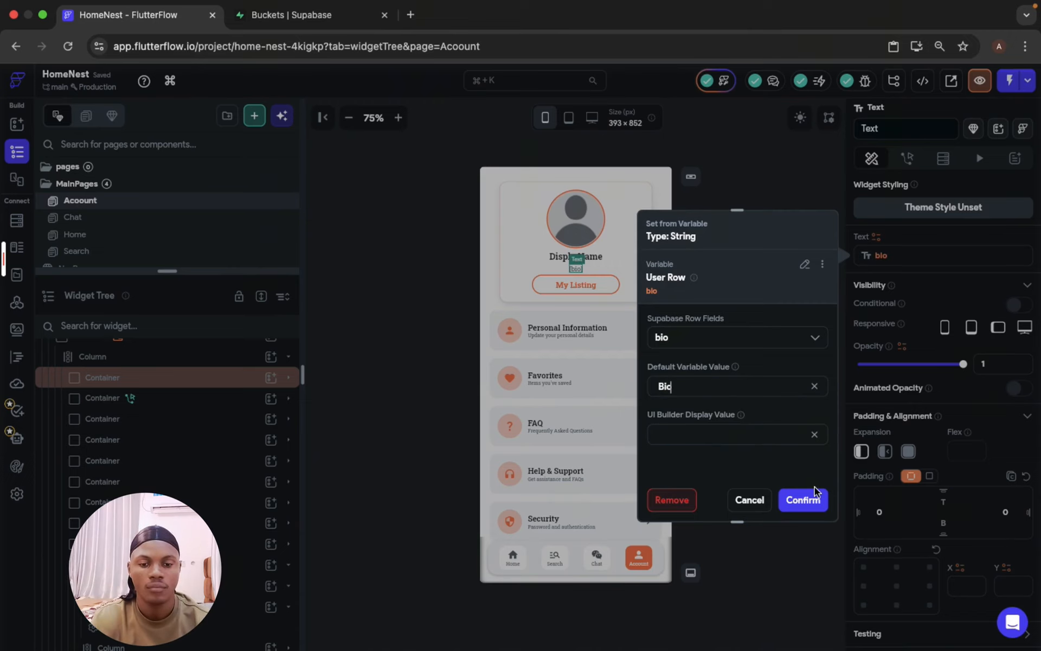
left_click(805, 500)
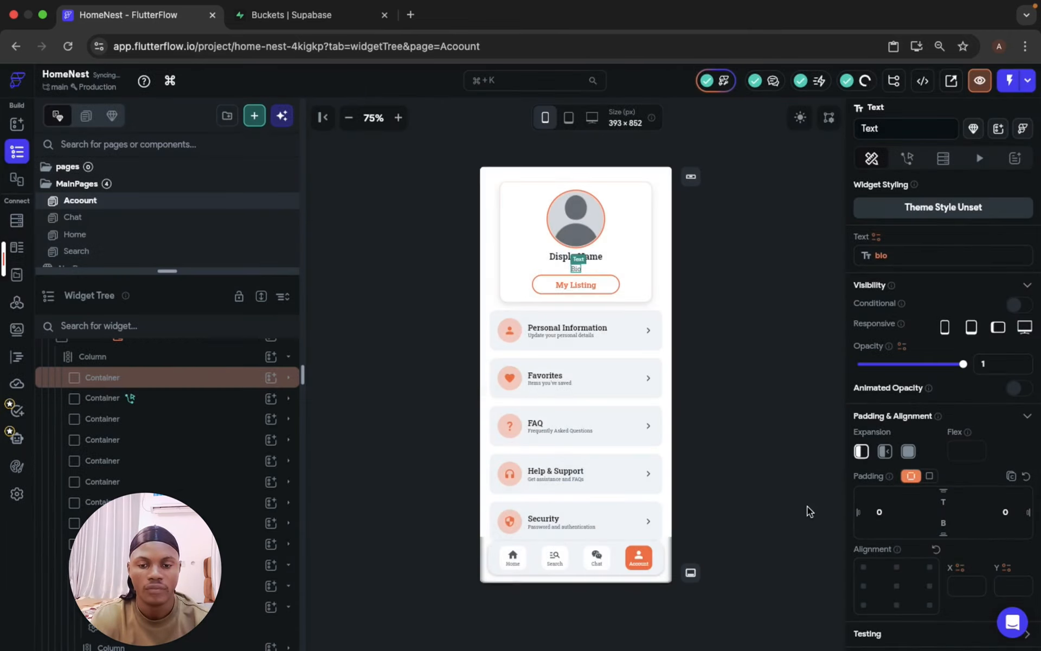
left_click(779, 362)
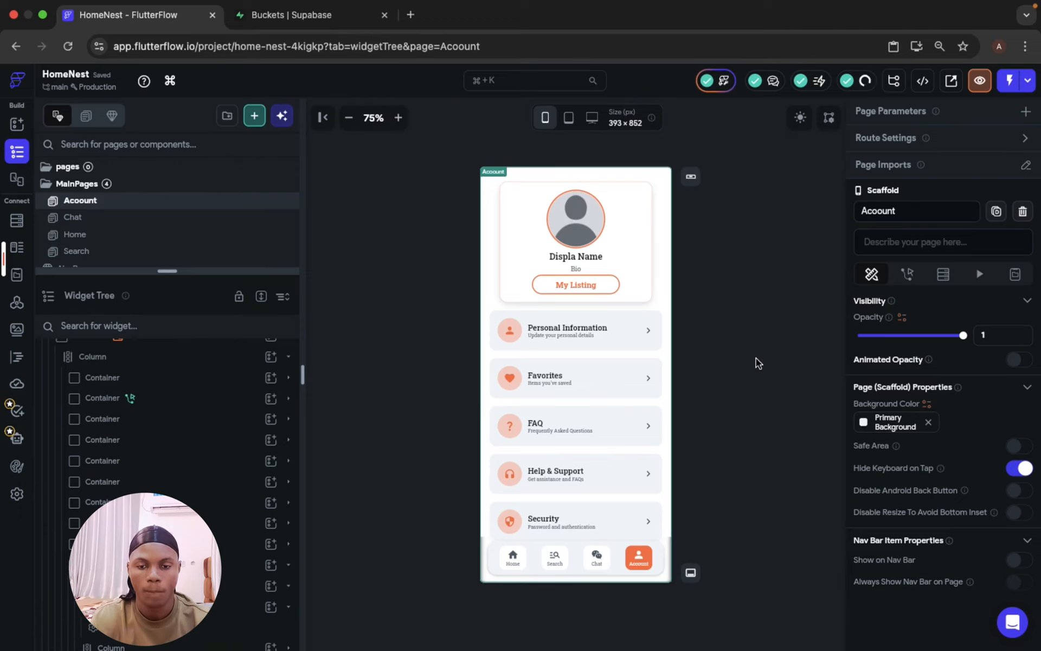
From the Personal Information container's navigate action, define an EditProfile page parameter named image with type ImagePath.
left_click(650, 347)
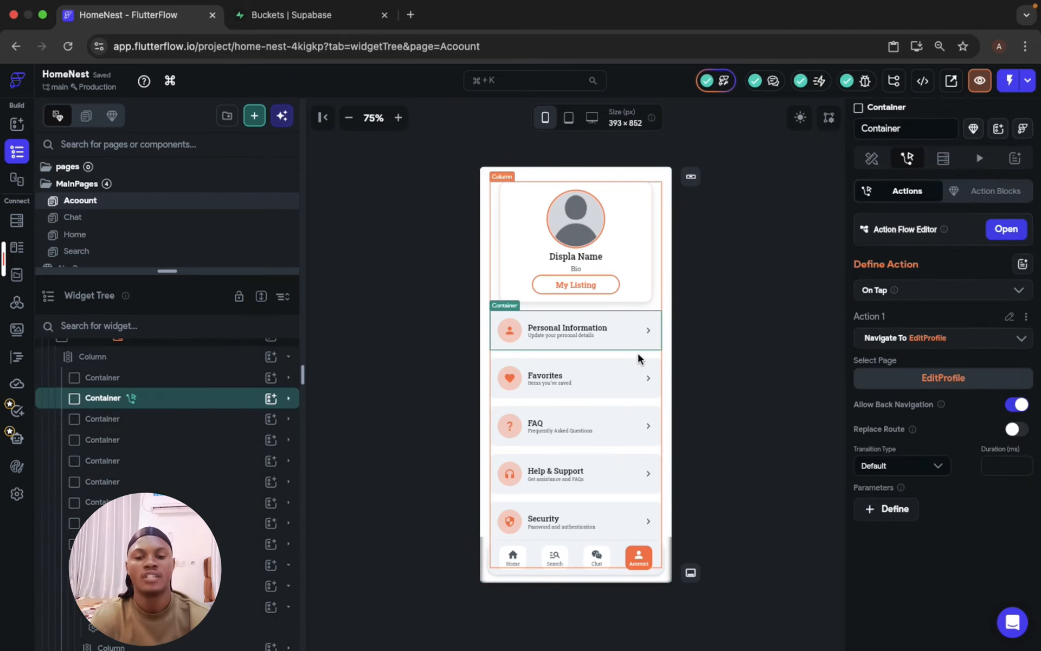
left_click(895, 510)
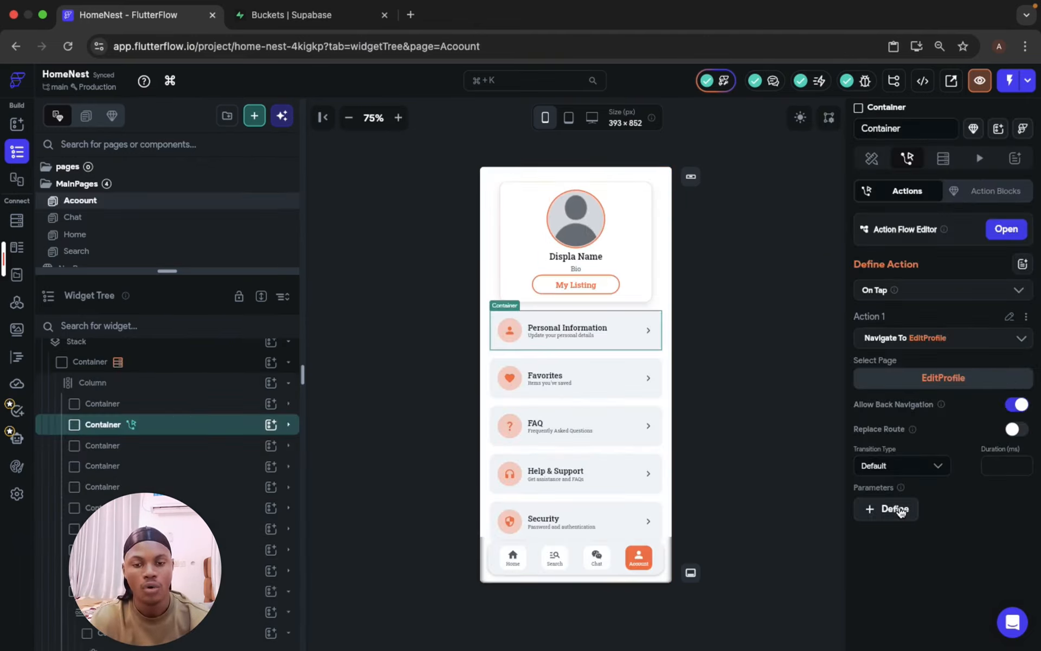
left_click(898, 507)
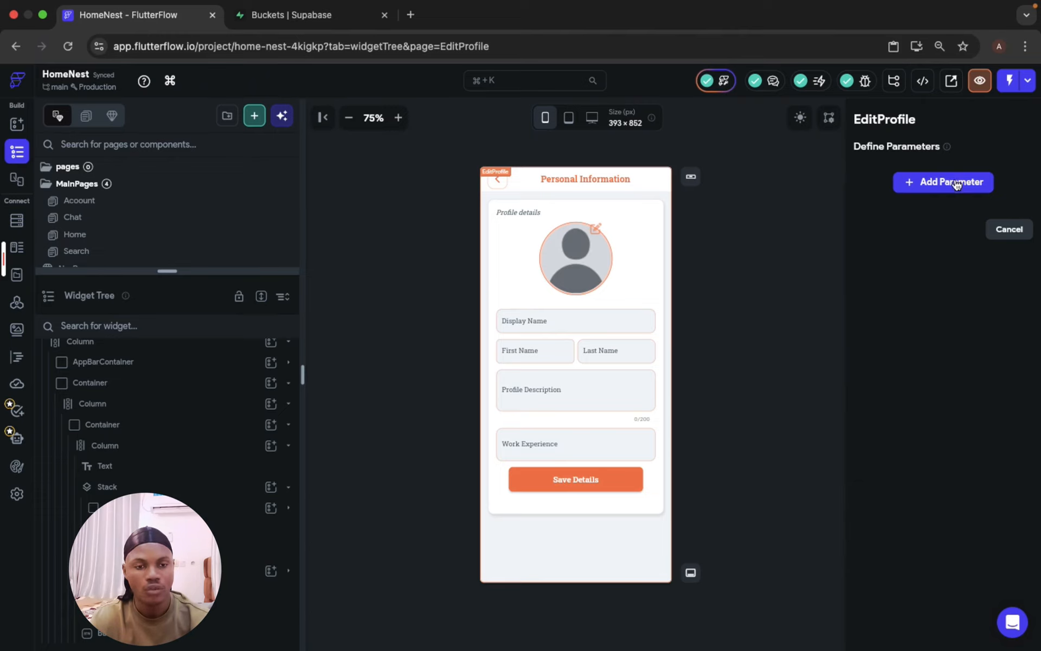
left_click(954, 185)
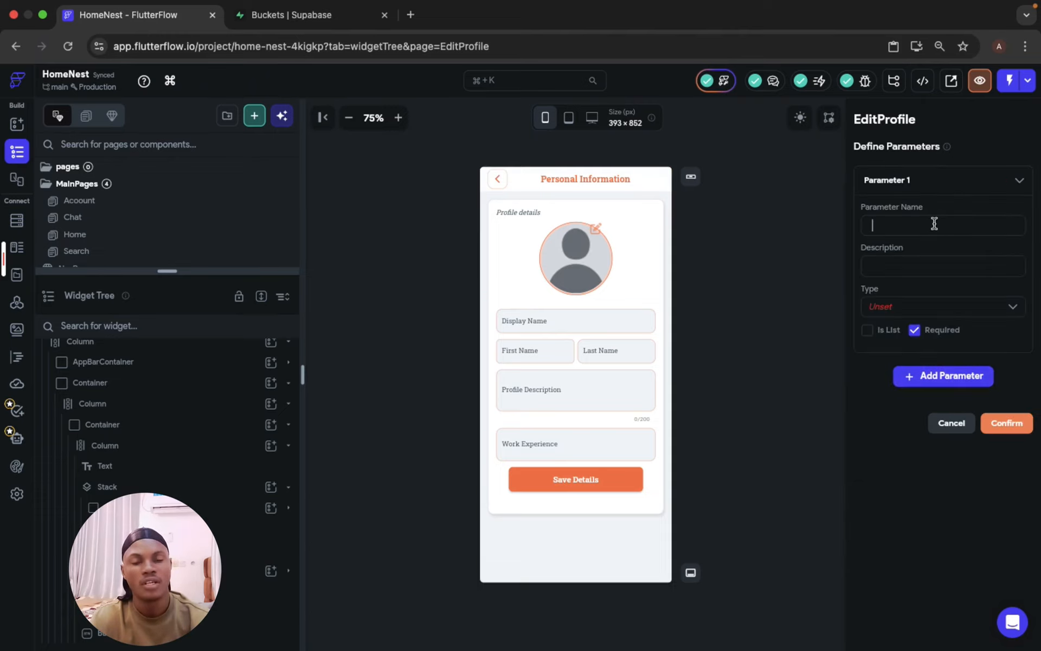
type("image")
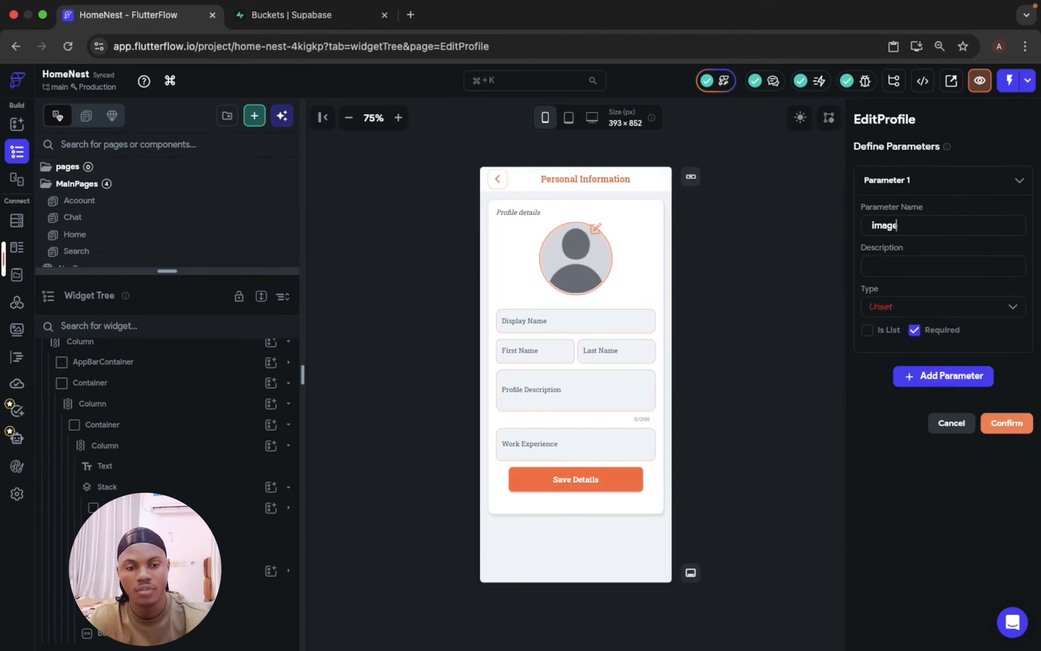
left_click(950, 302)
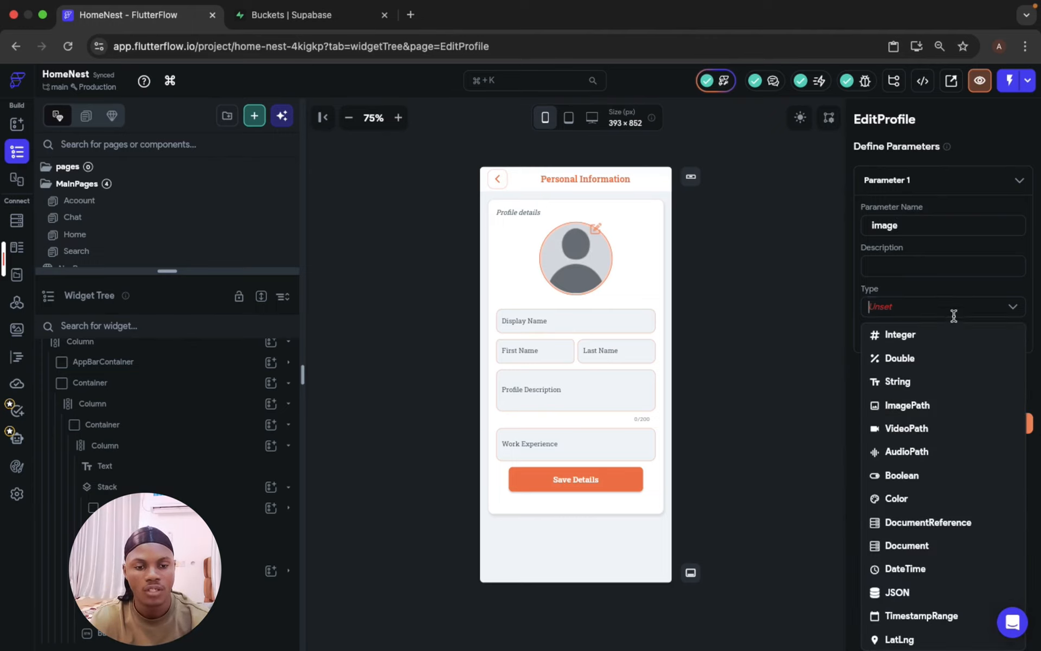
left_click(942, 402)
left_click(926, 180)
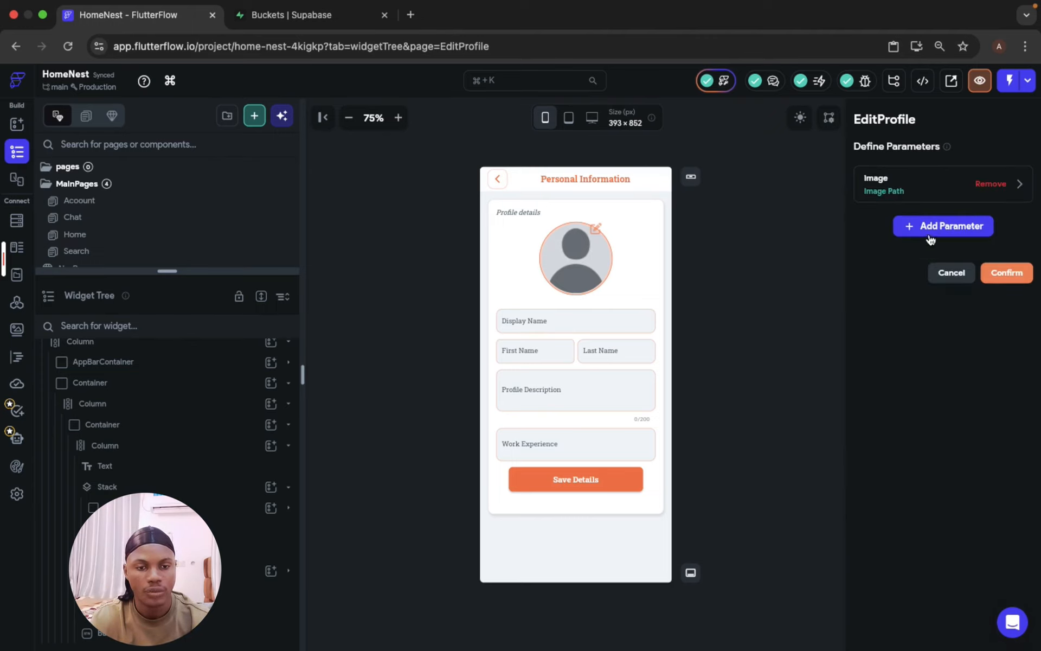
Add a second EditProfile parameter named displayName with type String.
left_click(925, 228)
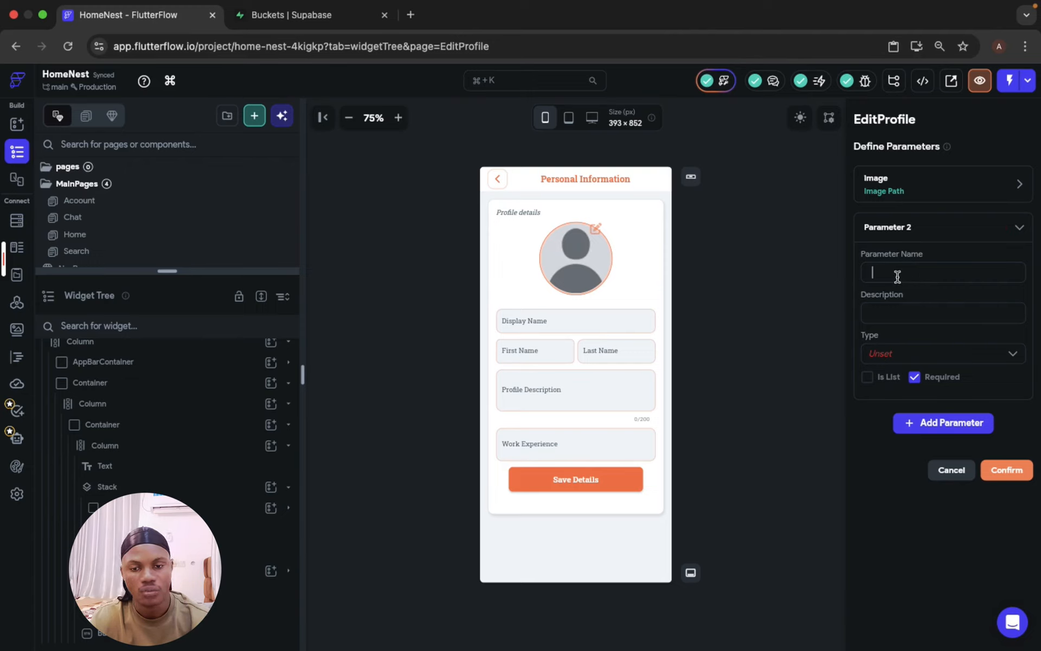
type("displayName")
left_click(921, 352)
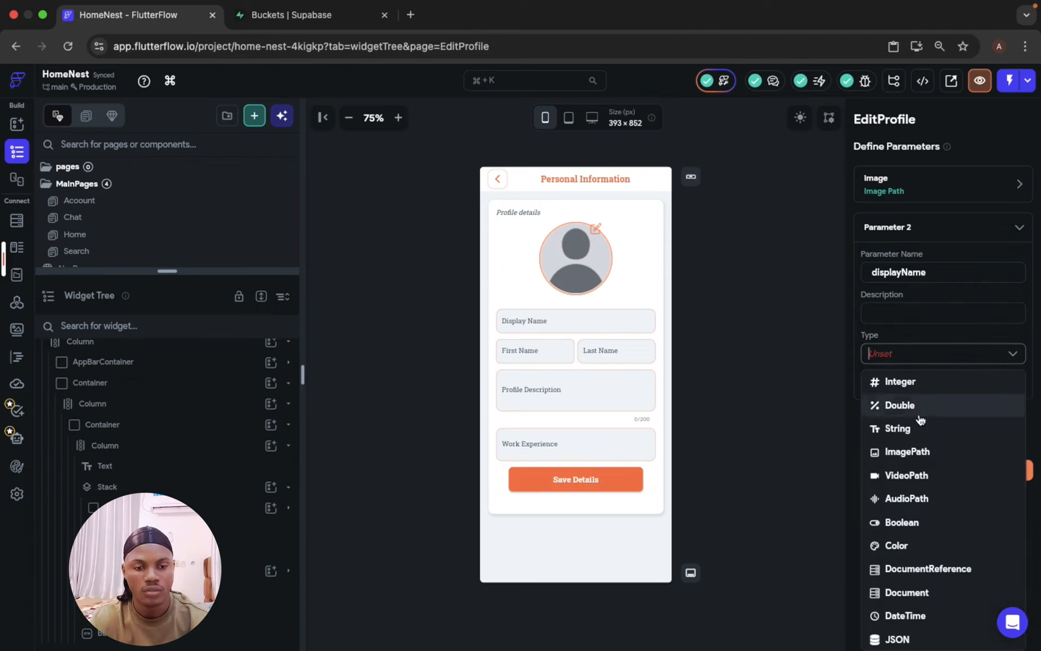
left_click(921, 431)
left_click(926, 228)
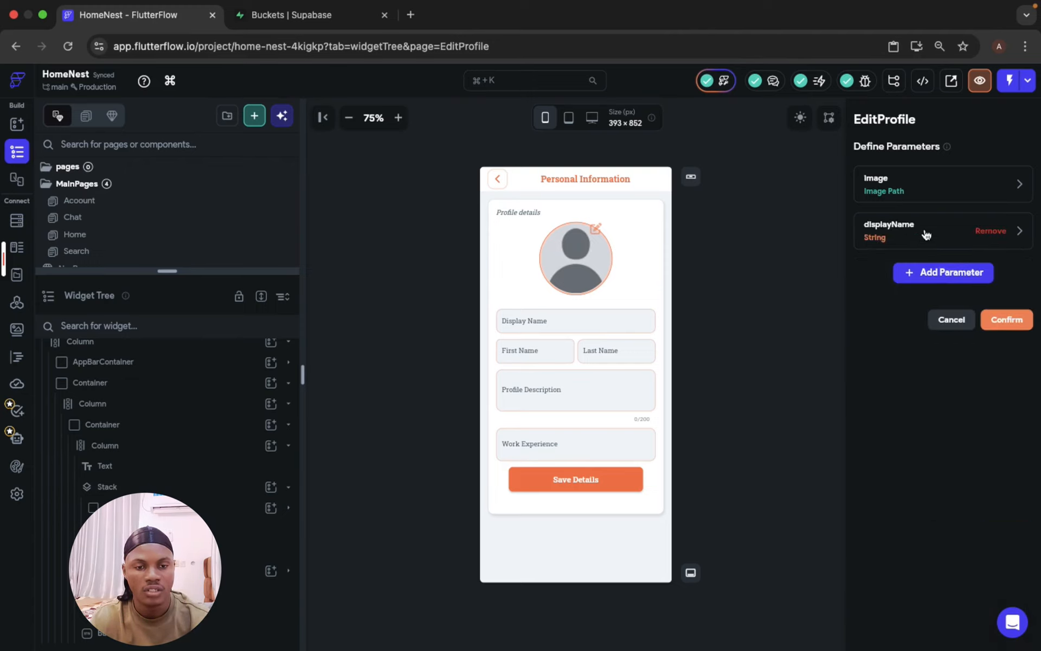
Add a third EditProfile parameter named firstName with type String.
left_click(930, 277)
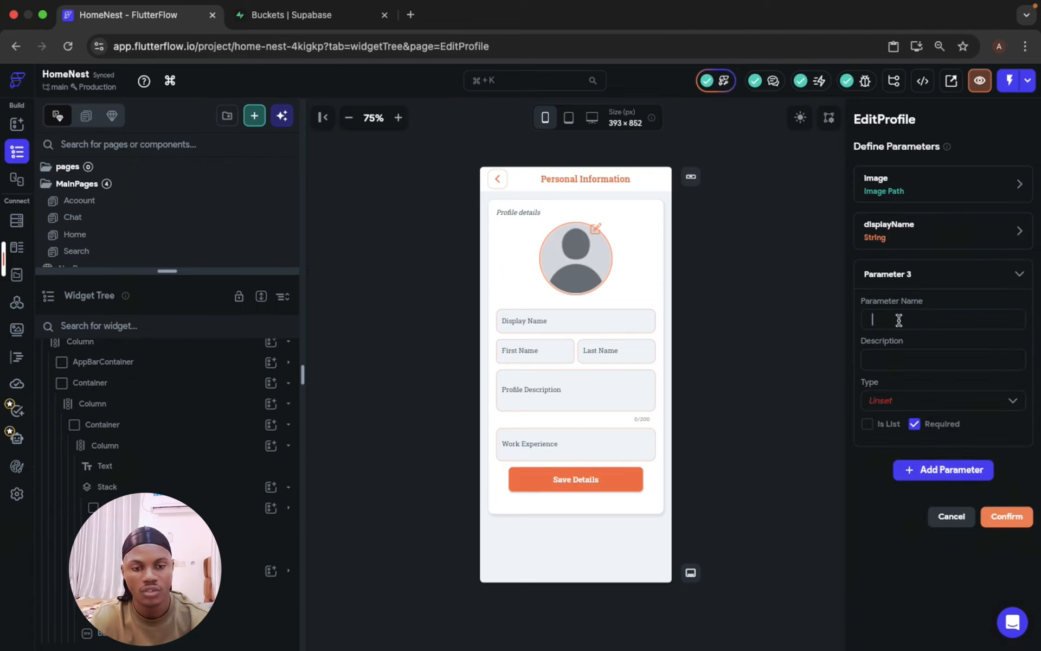
type("firstName")
left_click(902, 401)
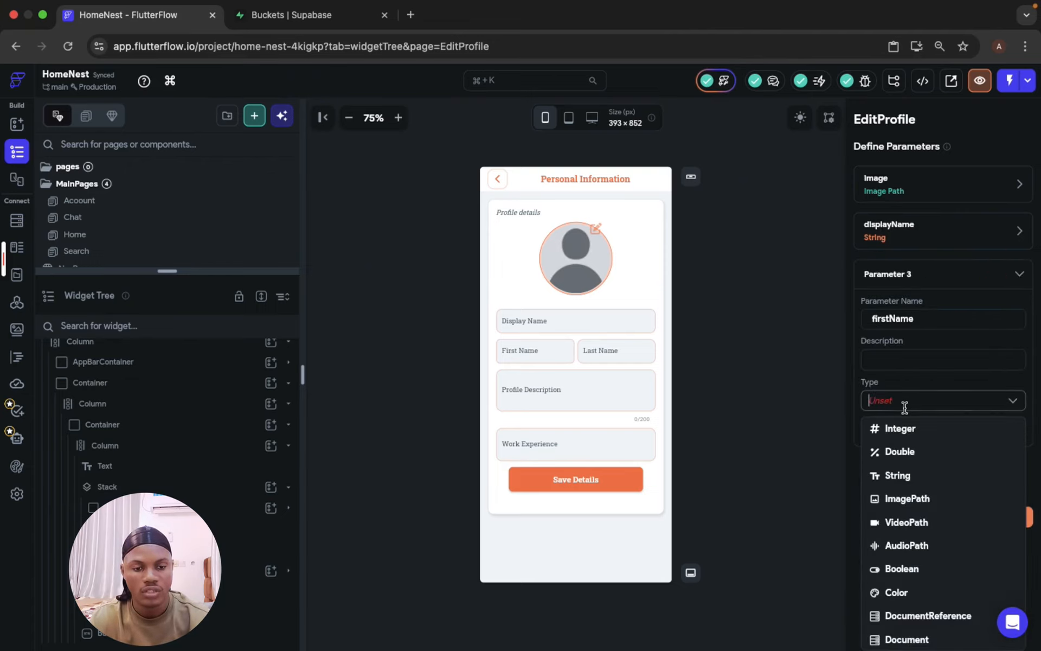
left_click(912, 484)
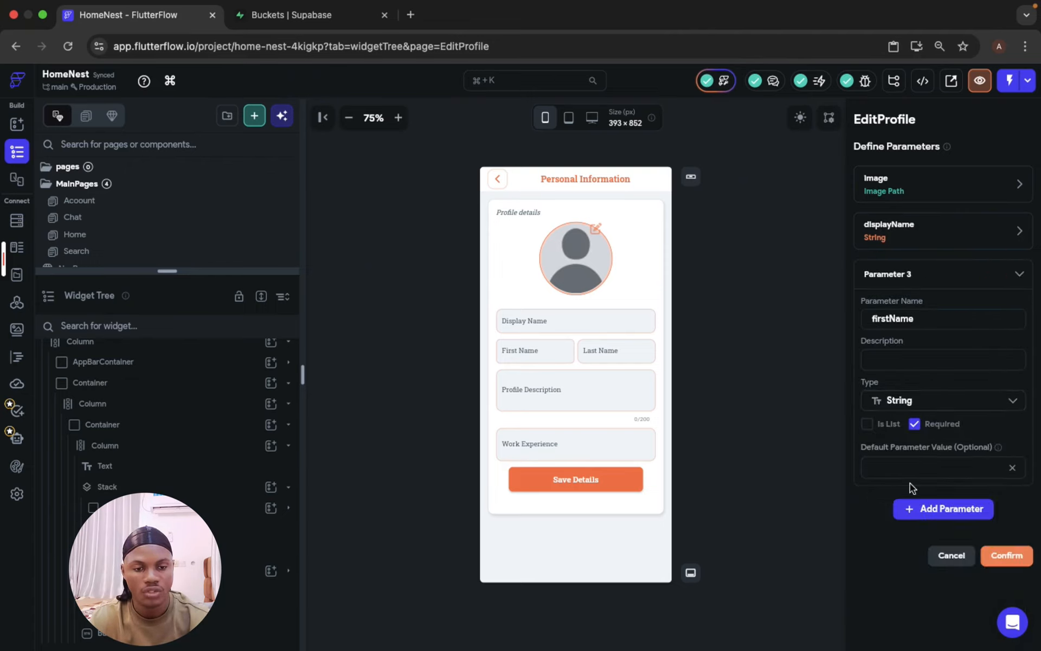
left_click(926, 285)
Add a fourth EditProfile parameter named bio with type String.
left_click(928, 320)
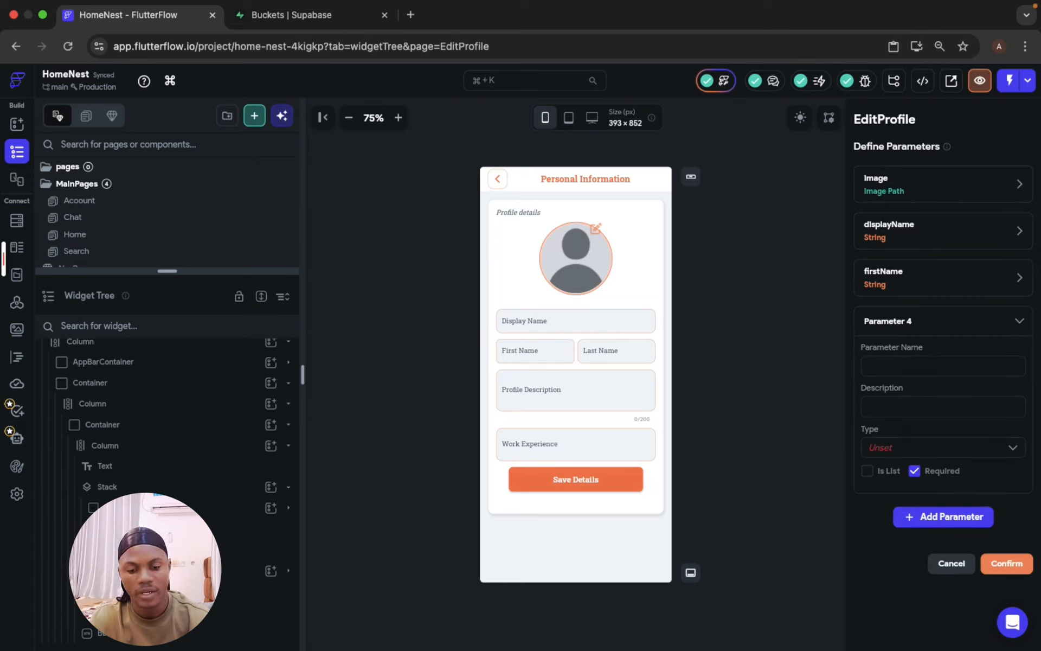
type("bio")
left_click(921, 448)
left_click(921, 524)
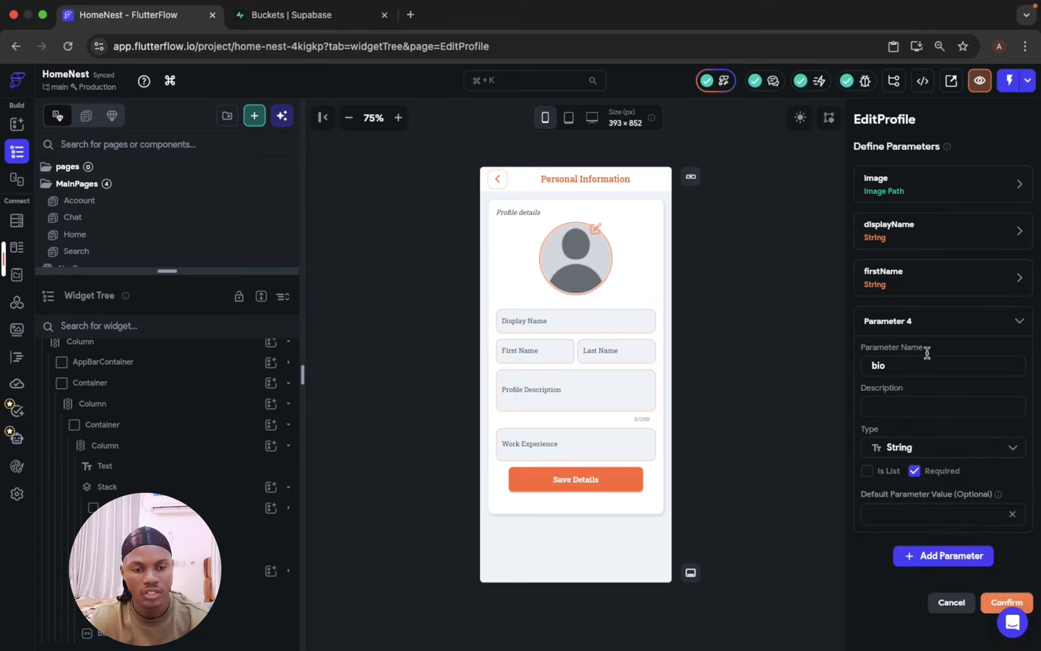
left_click(925, 332)
Add a fifth EditProfile parameter named workExperience with type String and confirm the parameter definitions.
left_click(935, 374)
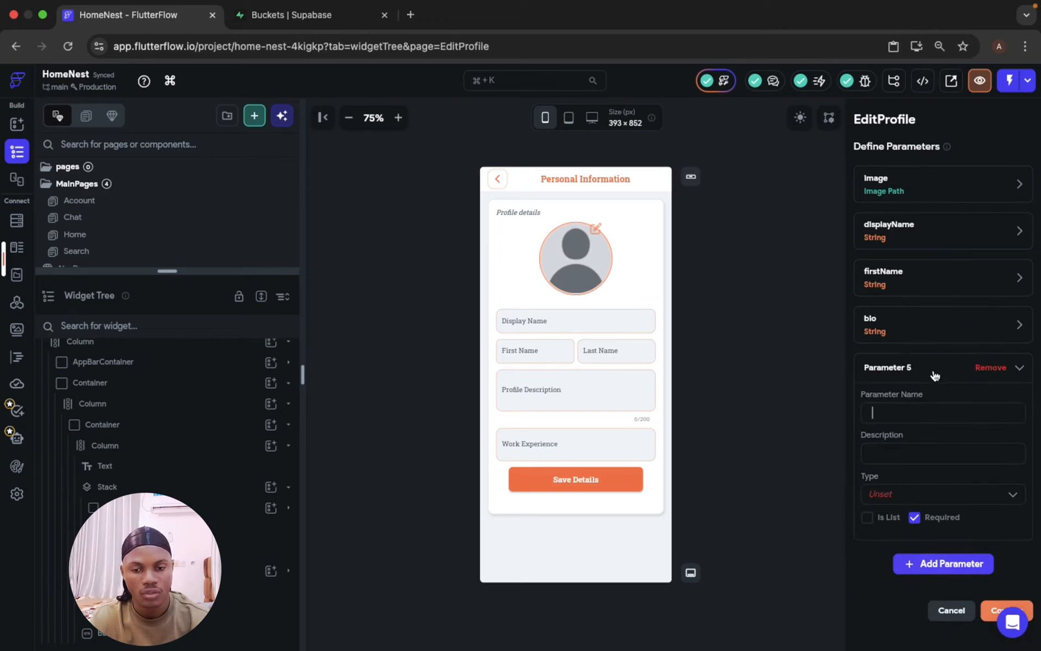
left_click(917, 421)
type("wo")
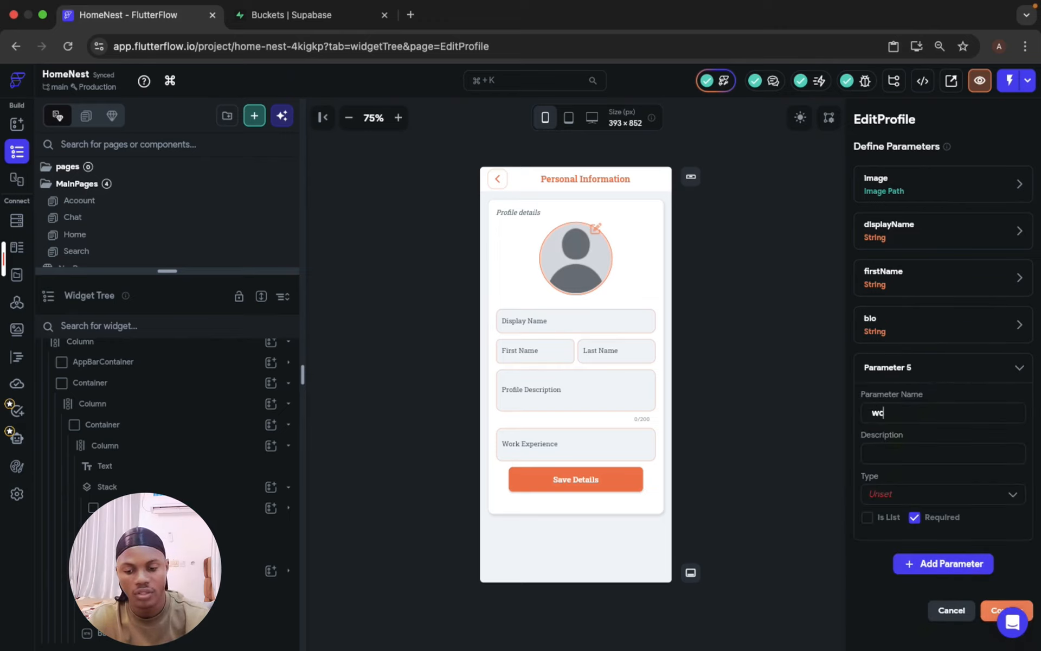
type("rkExperience")
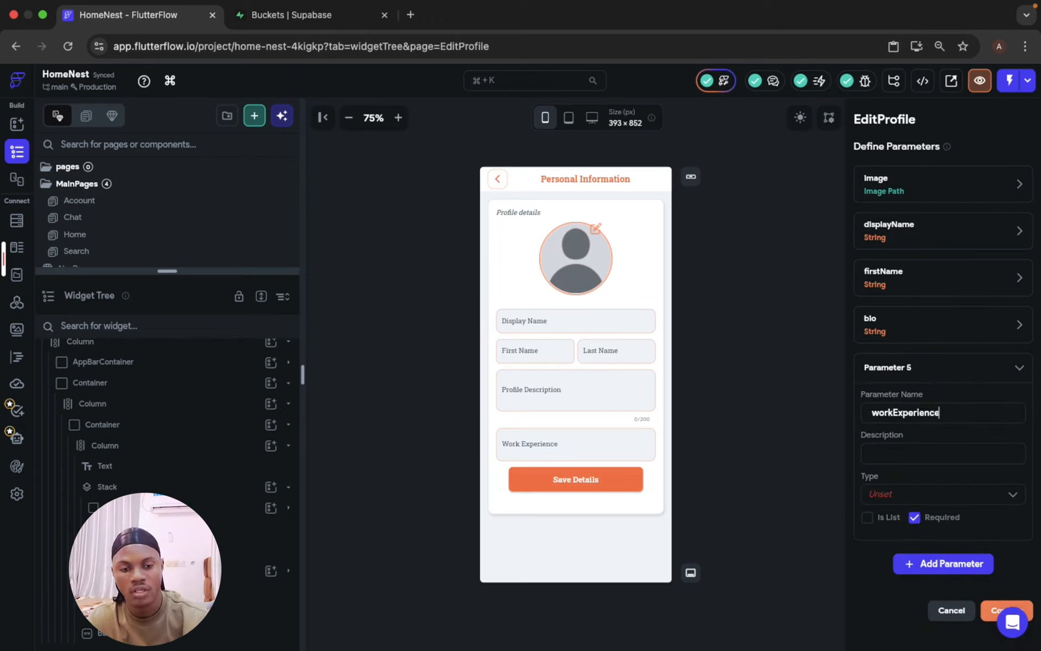
left_click(916, 498)
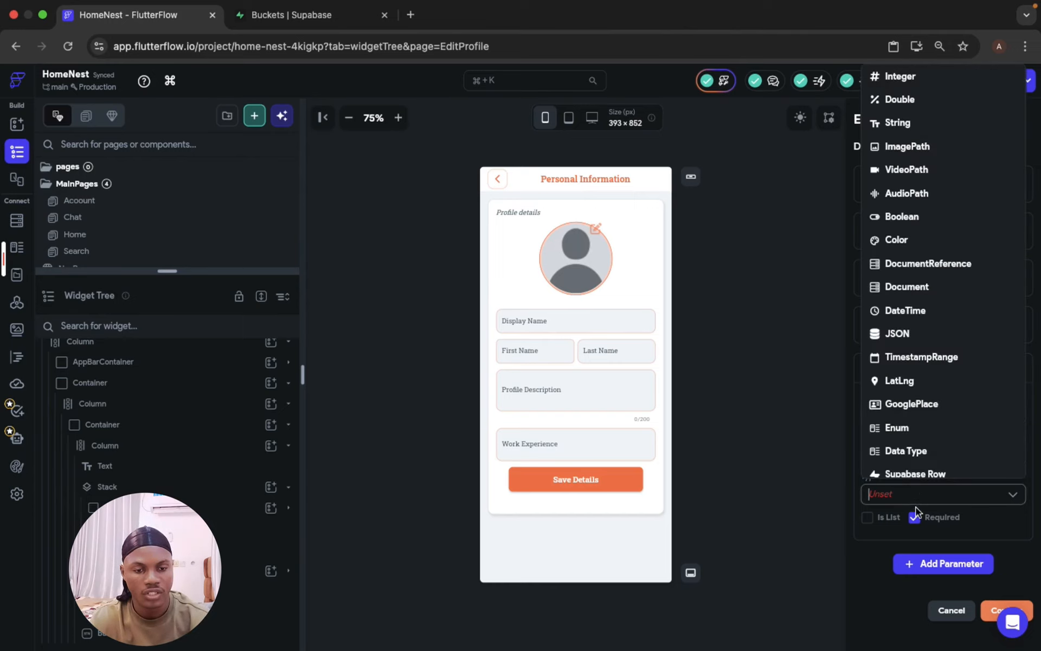
left_click(920, 128)
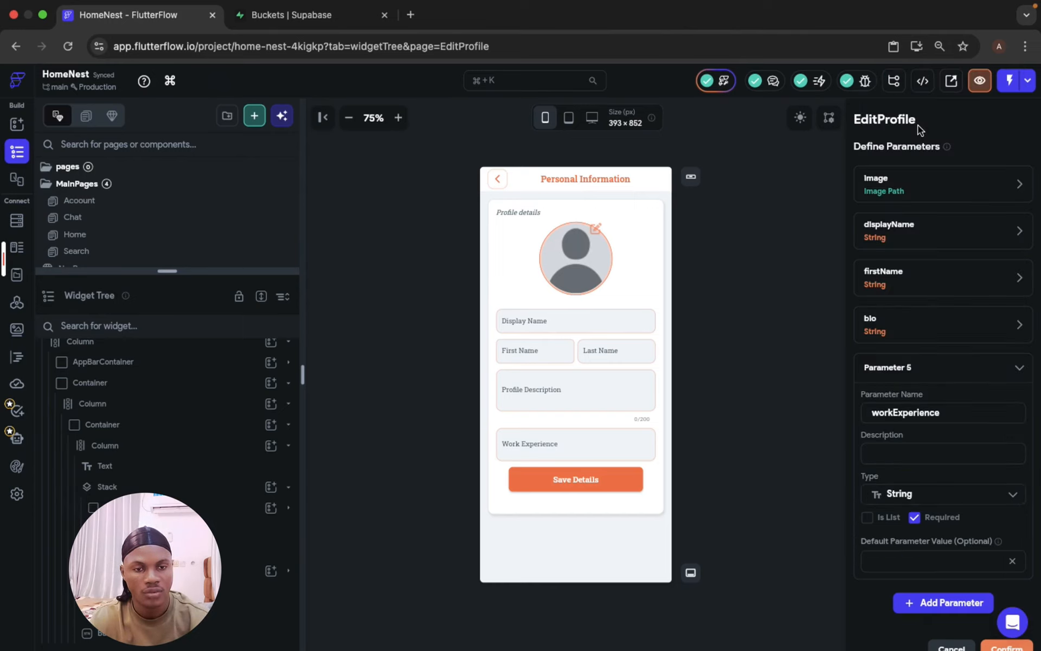
left_click(922, 366)
left_click(1008, 461)
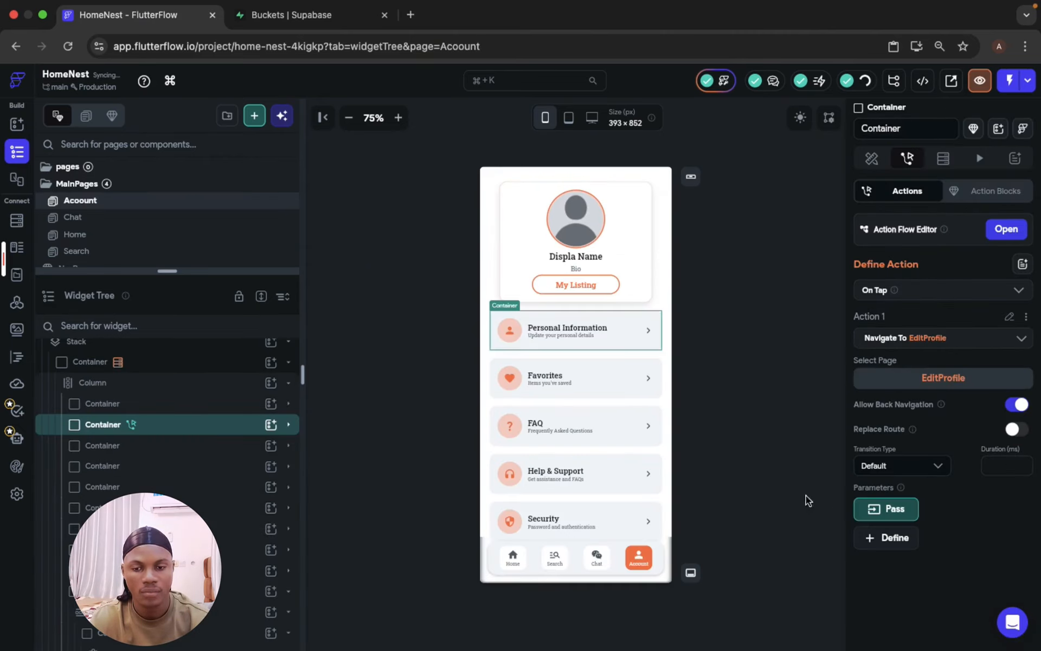
Pass the image, displayName, firstName, bio and workExperience parameters in the Personal Information container's navigate action.
left_click(871, 510)
scroll(871, 510, "down", 3)
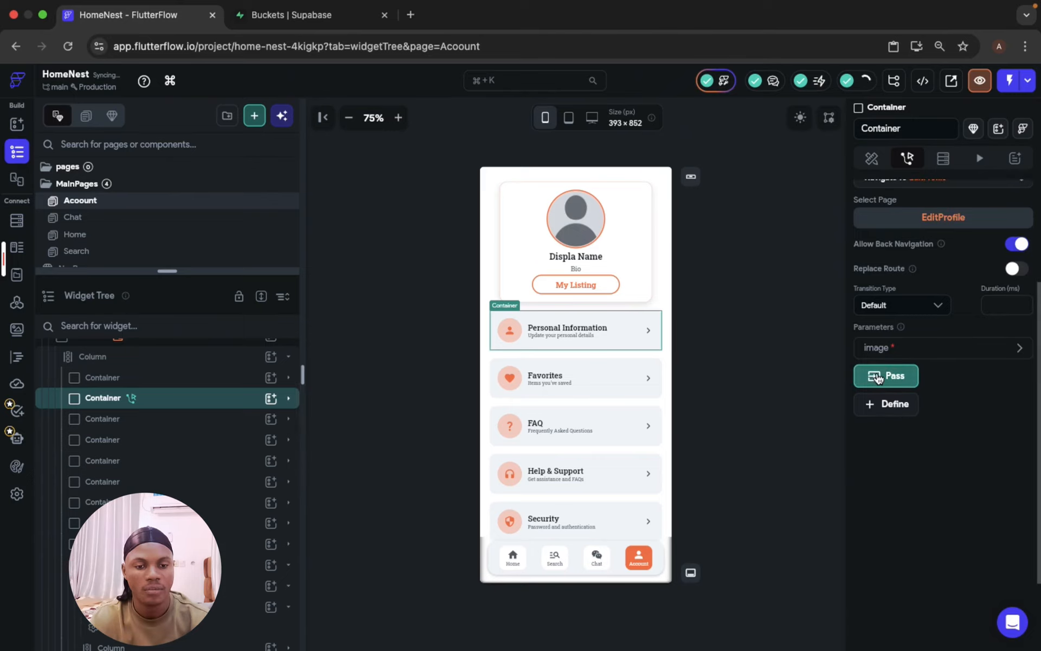
left_click(871, 375)
left_click(899, 412)
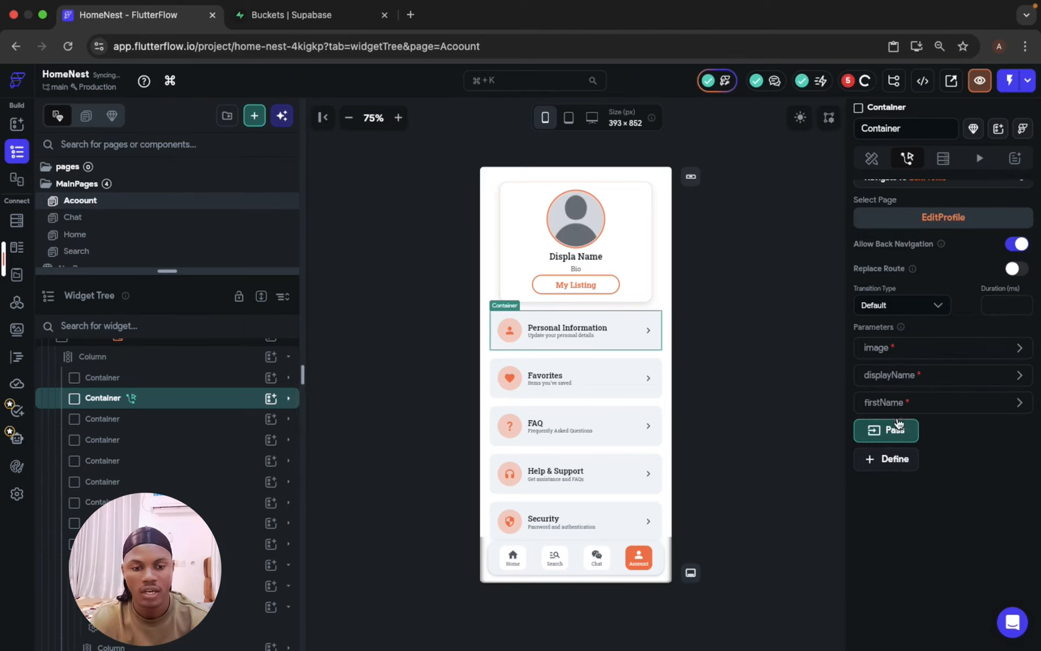
left_click(900, 430)
scroll(904, 432, "down", 2)
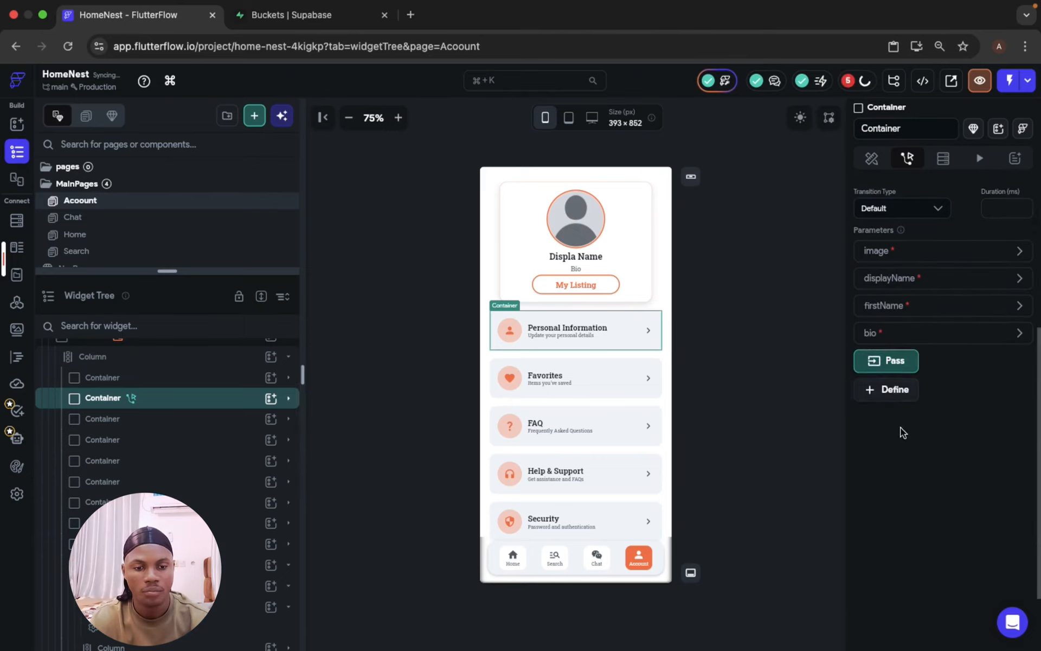
left_click(884, 362)
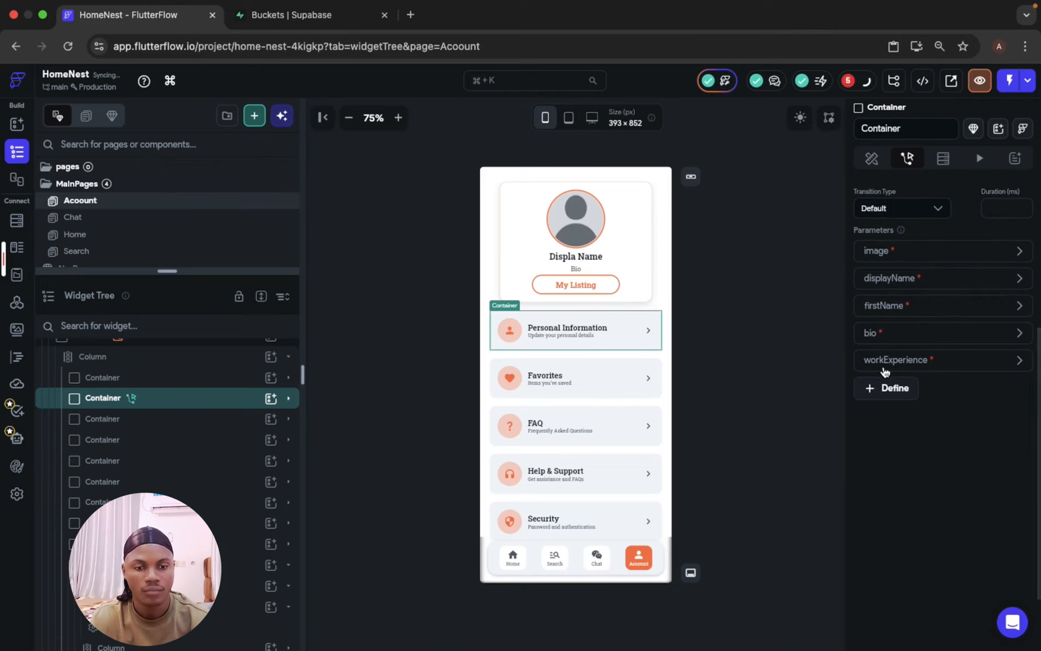
Set the passed image parameter's value to the User Row's profile_url field.
left_click(911, 252)
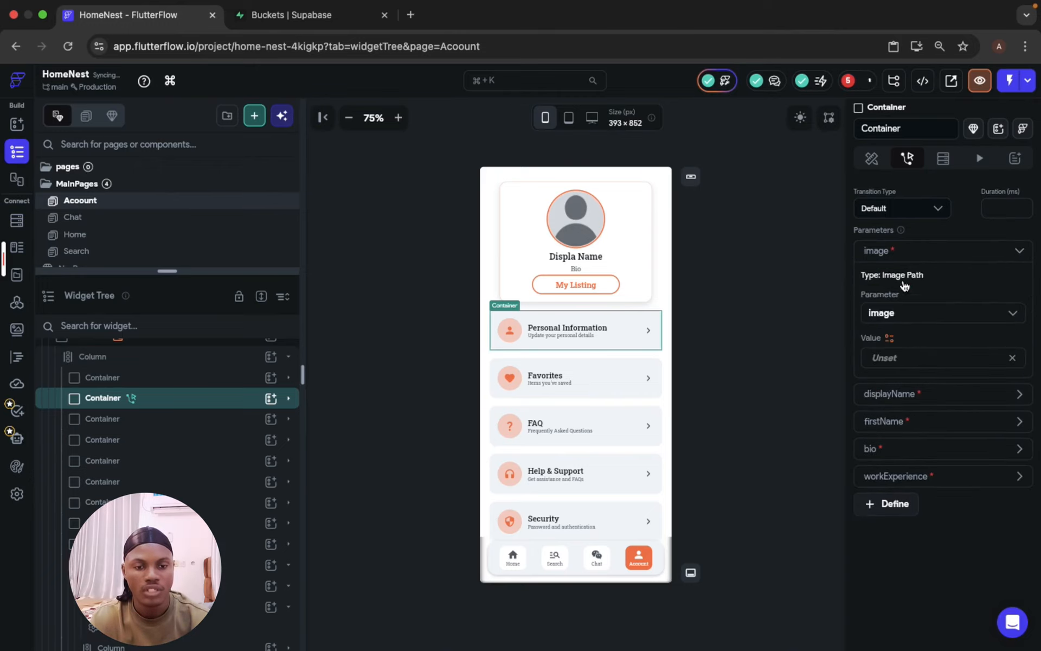
left_click(889, 338)
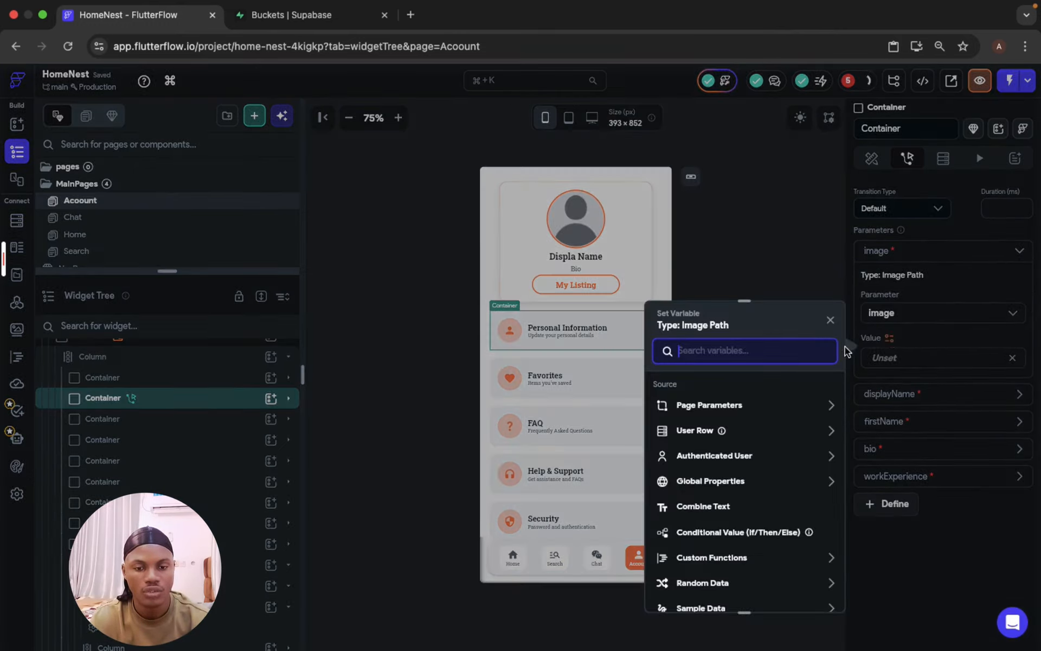
left_click(742, 434)
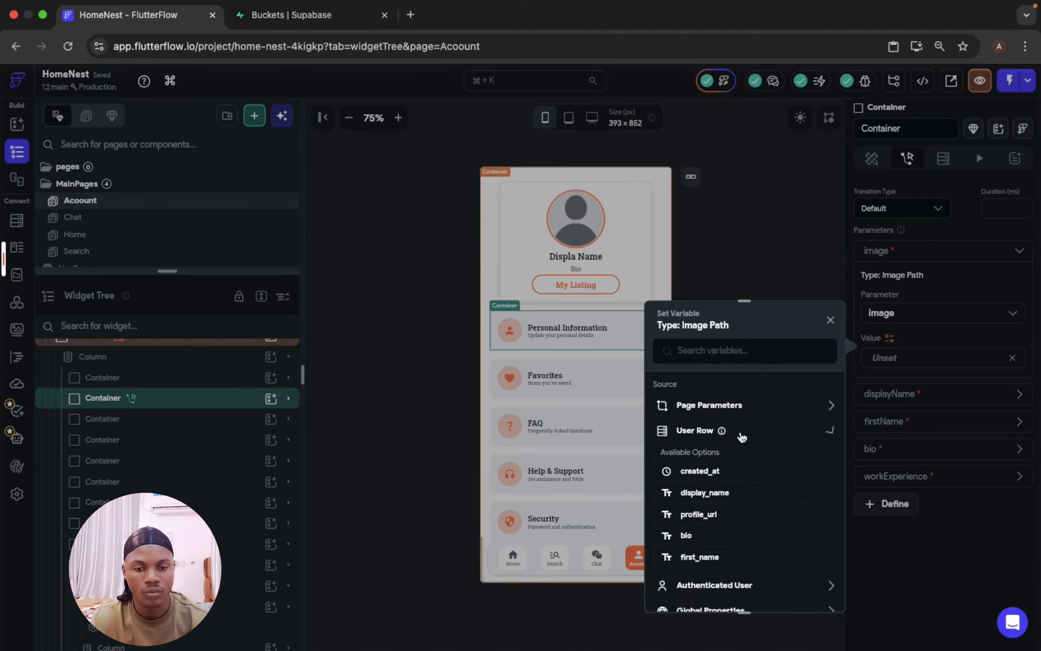
left_click(709, 514)
left_click(911, 253)
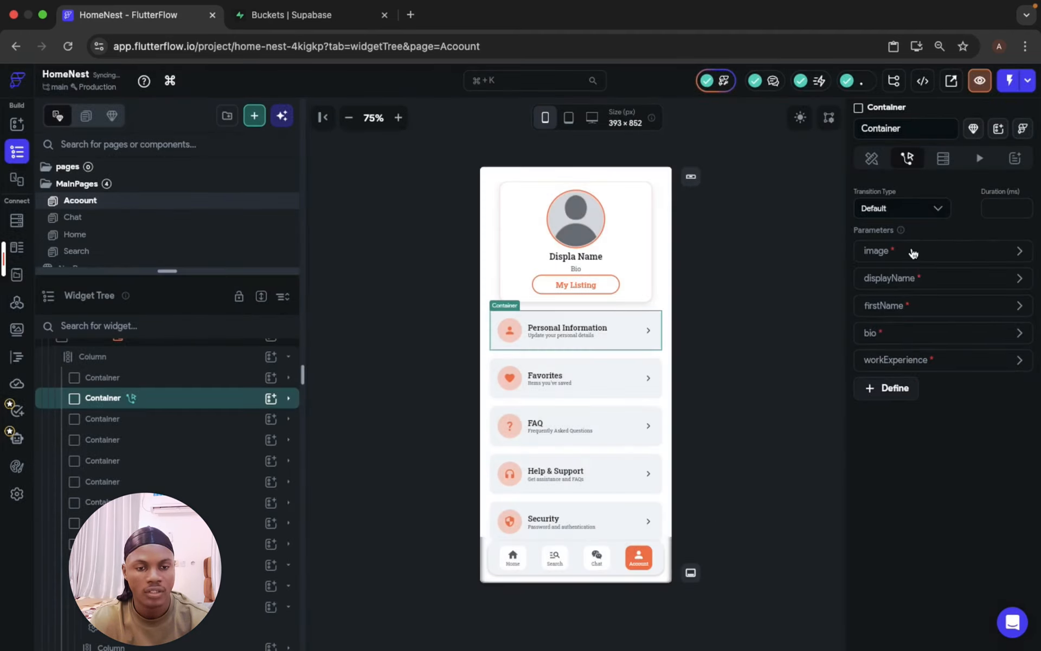
Set the passed displayName parameter's value to the User Row's display_name field.
left_click(905, 282)
left_click(890, 367)
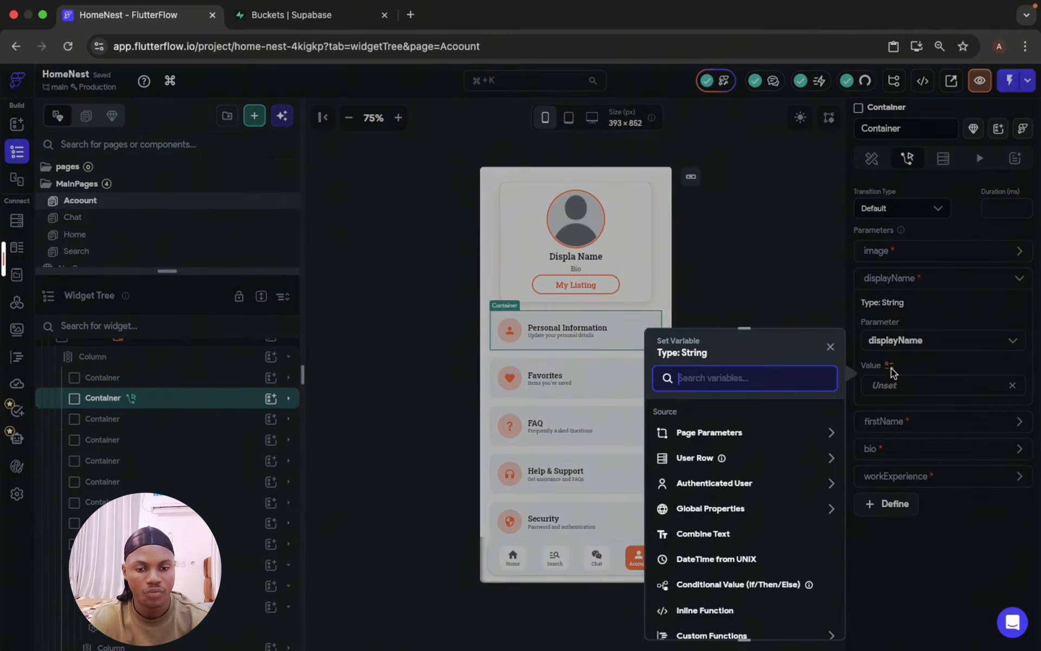
left_click(770, 461)
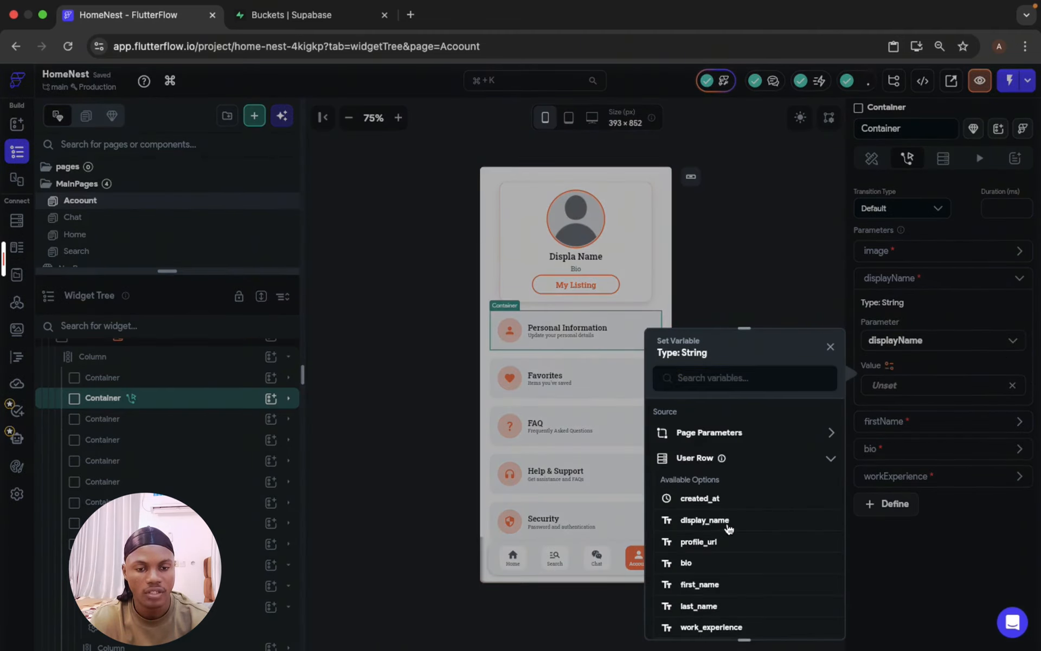
left_click(792, 520)
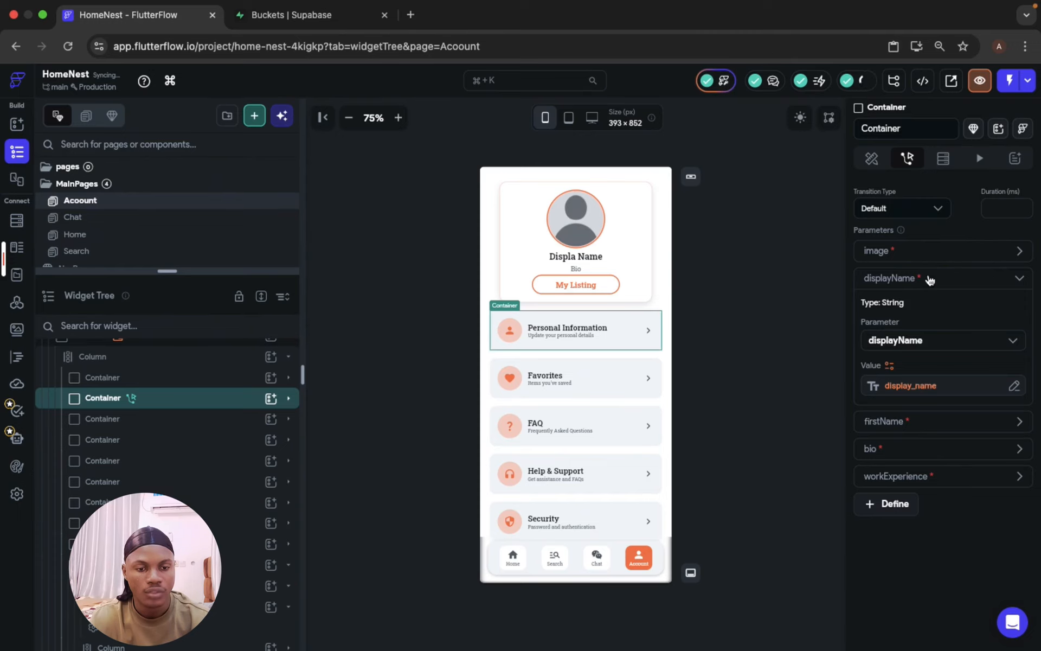
left_click(931, 278)
Set the passed firstName parameter's value to the User Row's first_name field.
left_click(921, 307)
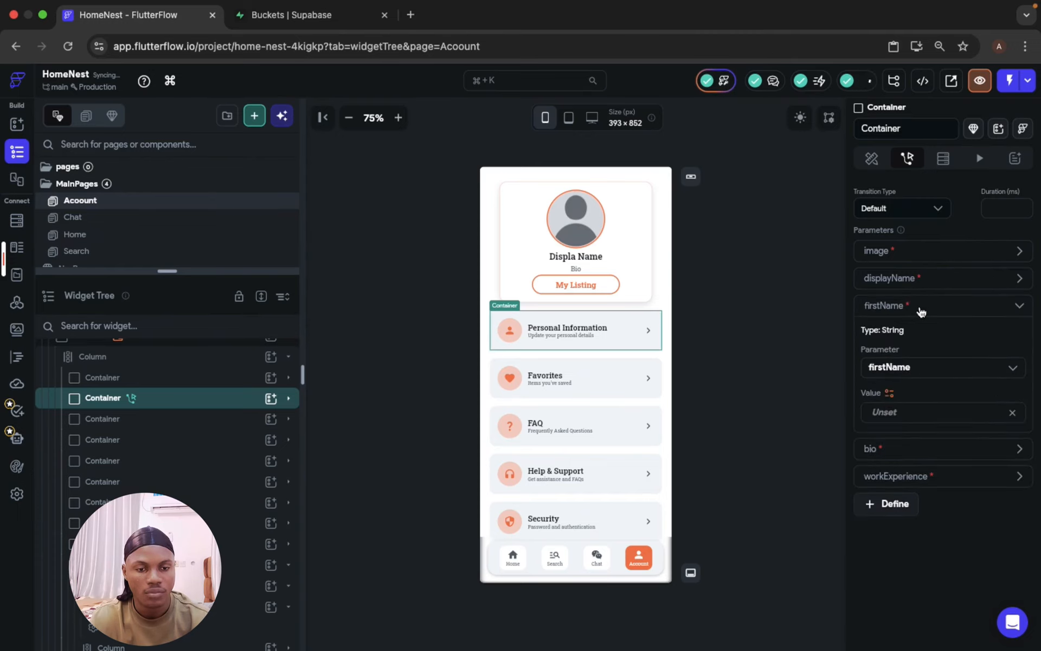
left_click(890, 394)
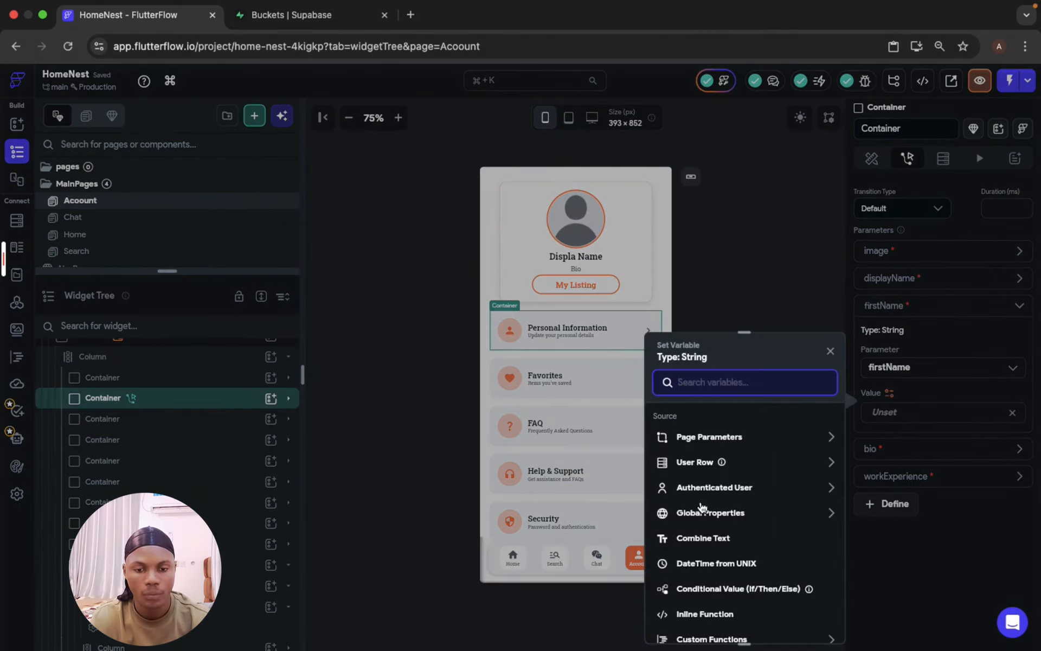
left_click(746, 464)
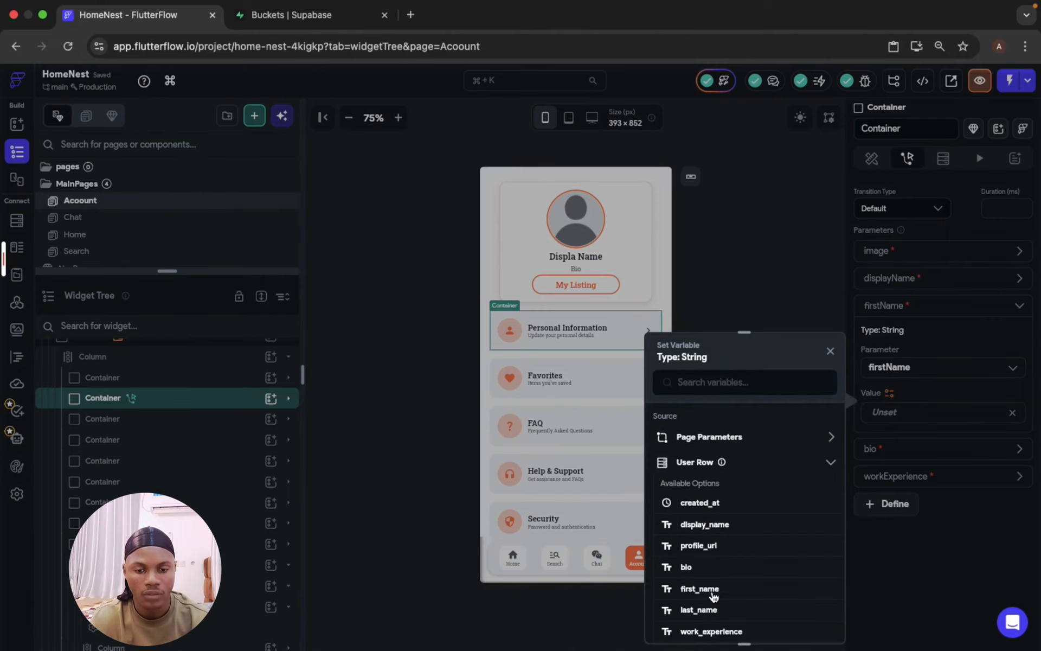
left_click(700, 589)
left_click(934, 314)
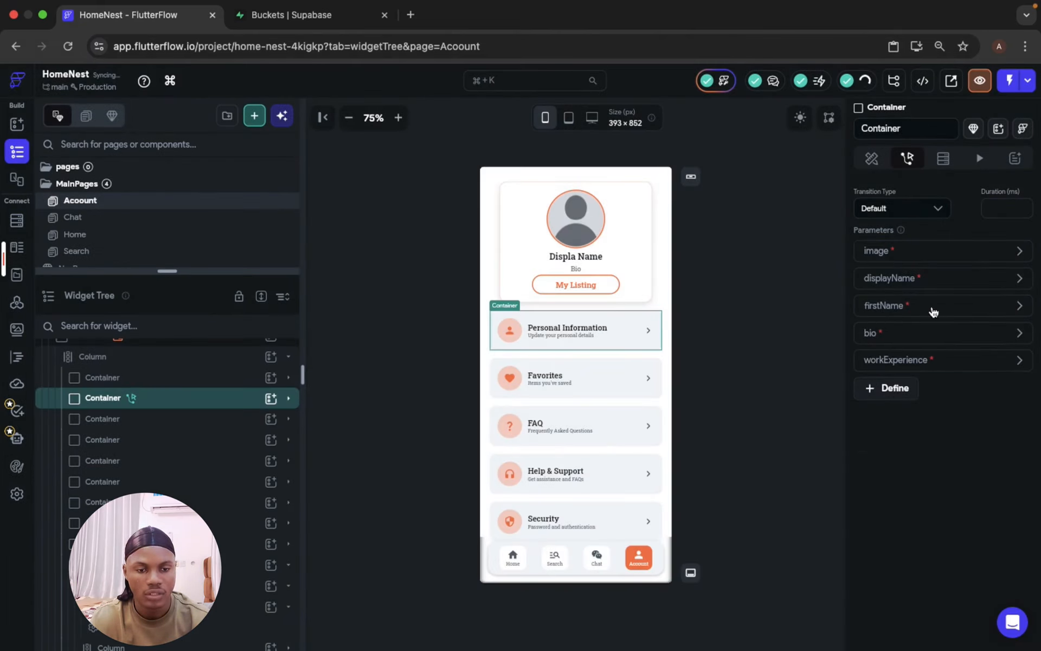
Set the passed bio parameter's value to the User Row's bio field.
left_click(920, 338)
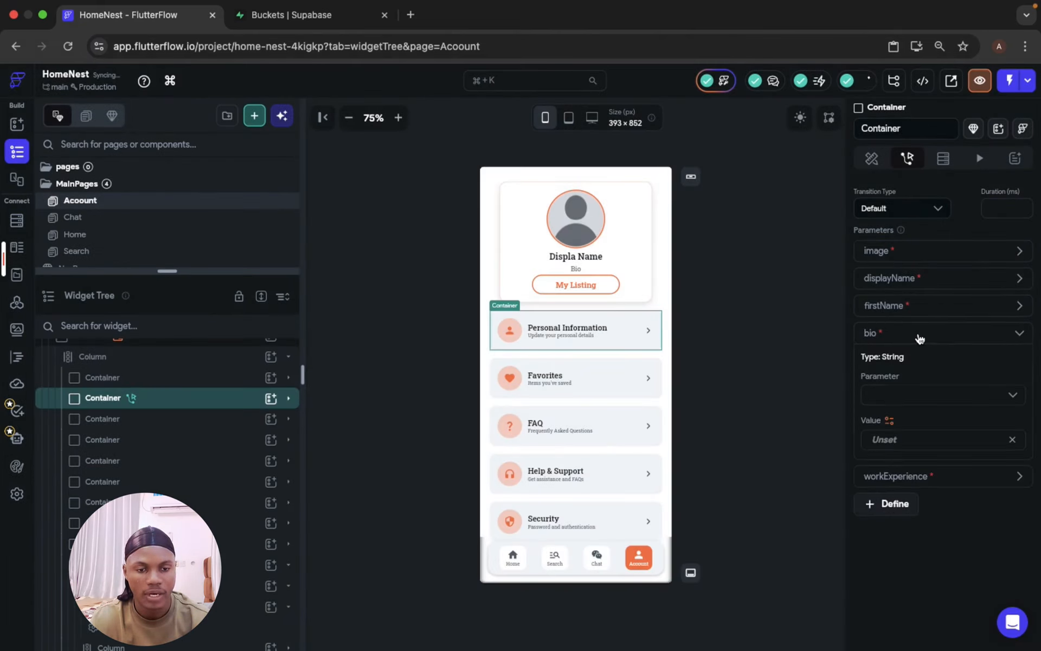
left_click(889, 421)
left_click(750, 465)
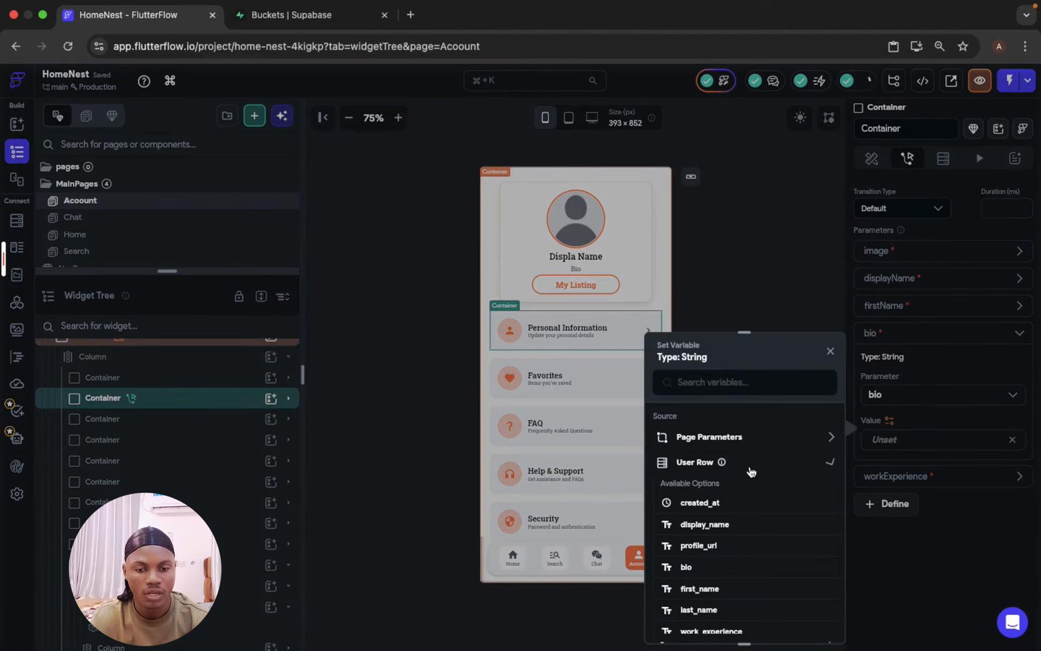
left_click(699, 571)
left_click(946, 333)
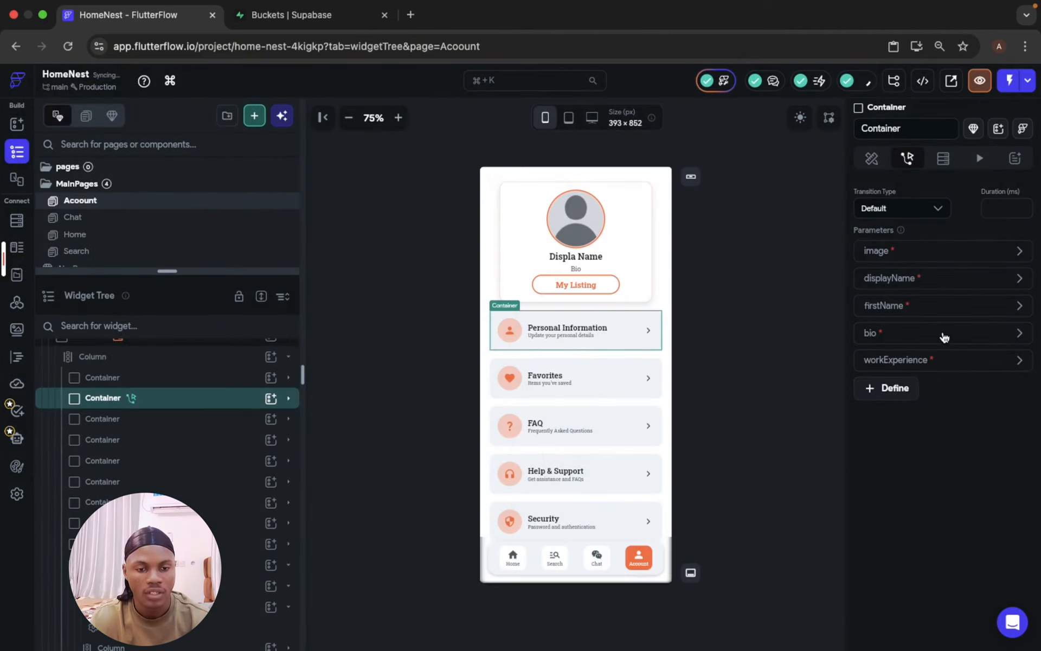
Set the passed workExperience parameter's value to the User Row's work_experience field.
left_click(929, 366)
left_click(890, 447)
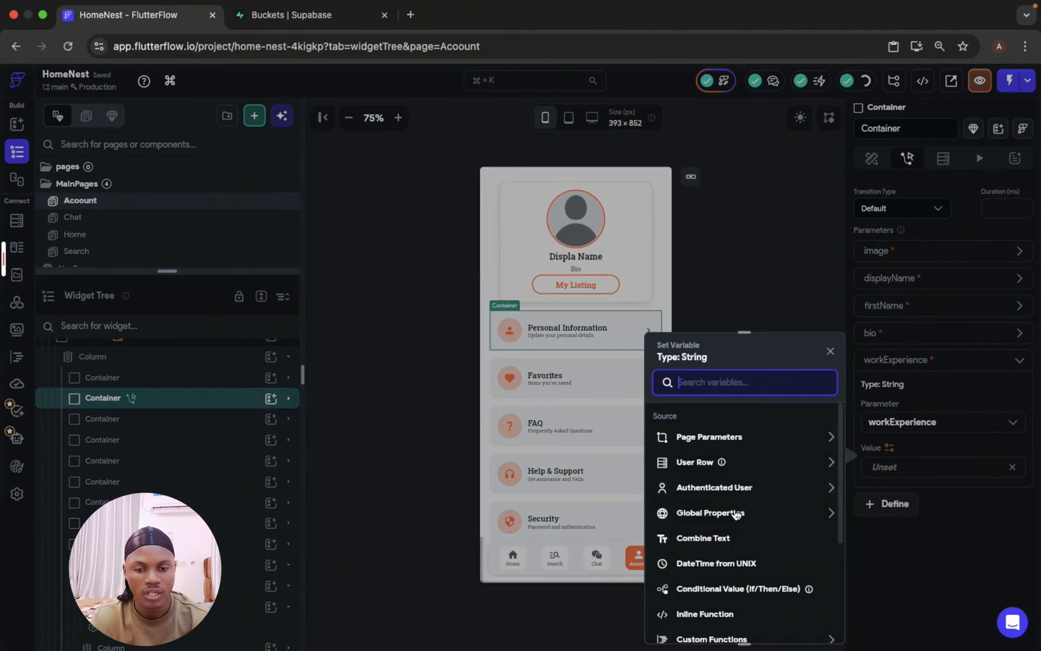
left_click(745, 464)
scroll(714, 578, "down", 2)
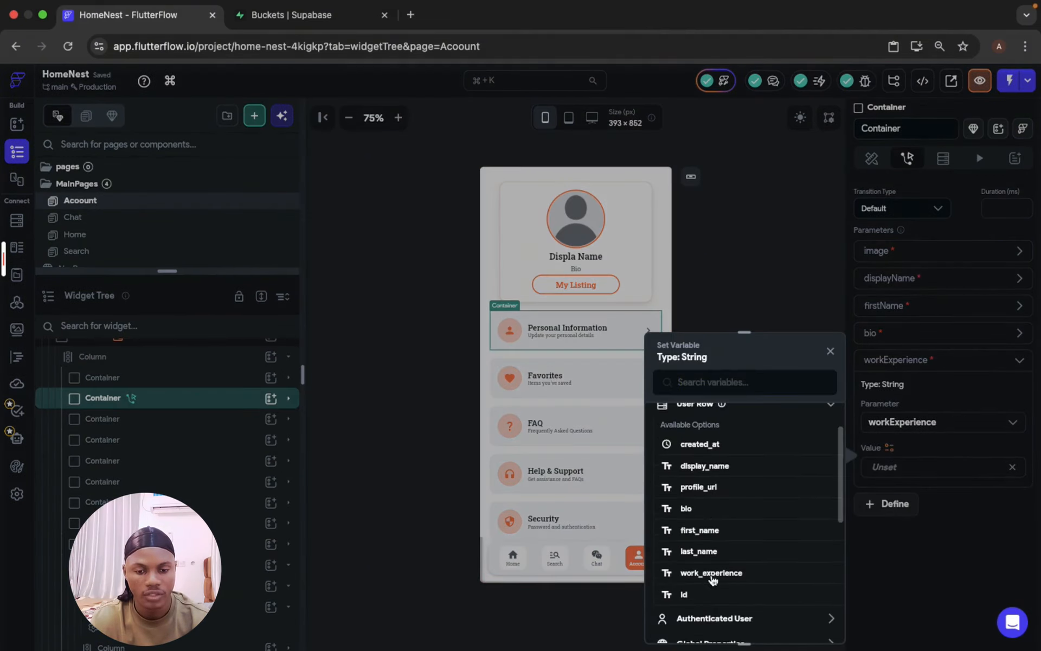
left_click(711, 572)
Define a sixth EditProfile parameter named lastName with type String and confirm the parameter definitions.
left_click(903, 390)
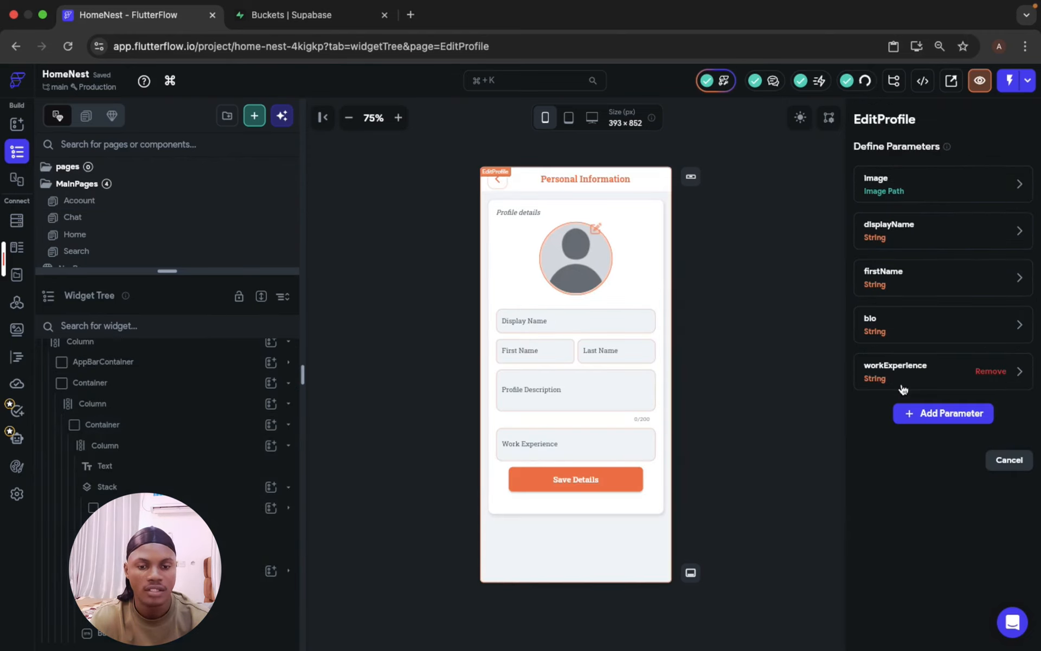
left_click(926, 423)
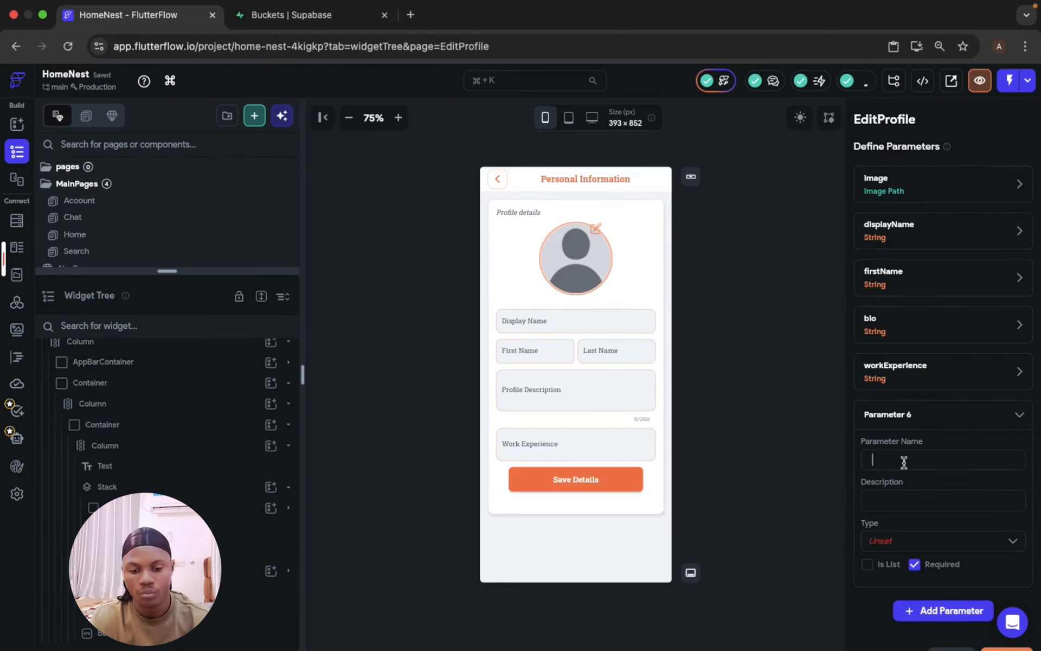
type("las")
left_click(915, 541)
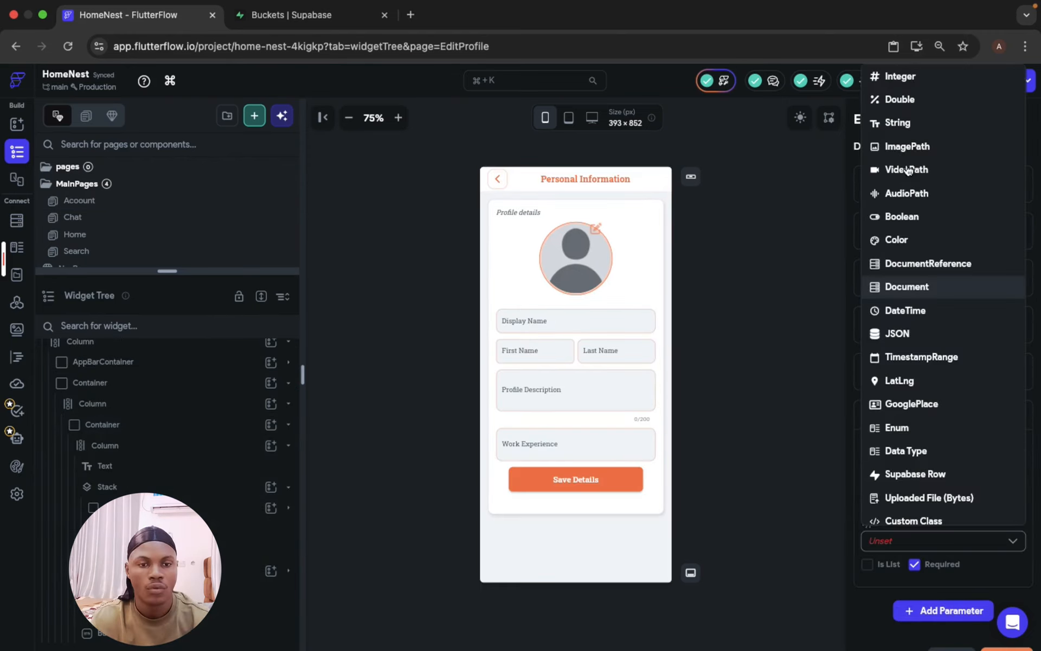
left_click(910, 133)
scroll(982, 578, "down", 3)
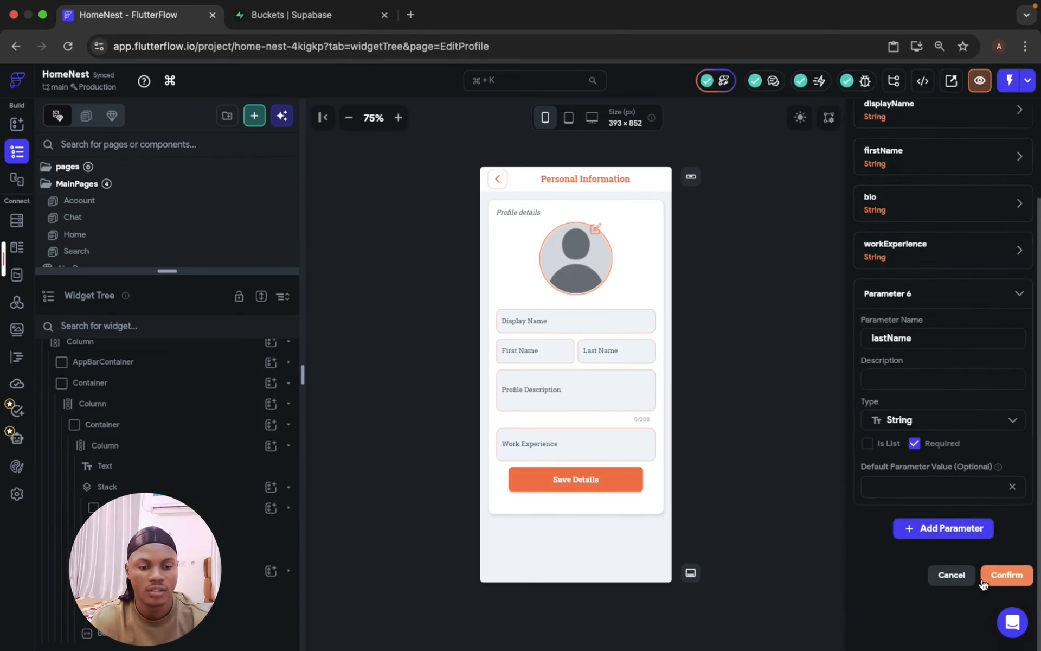
left_click(1000, 573)
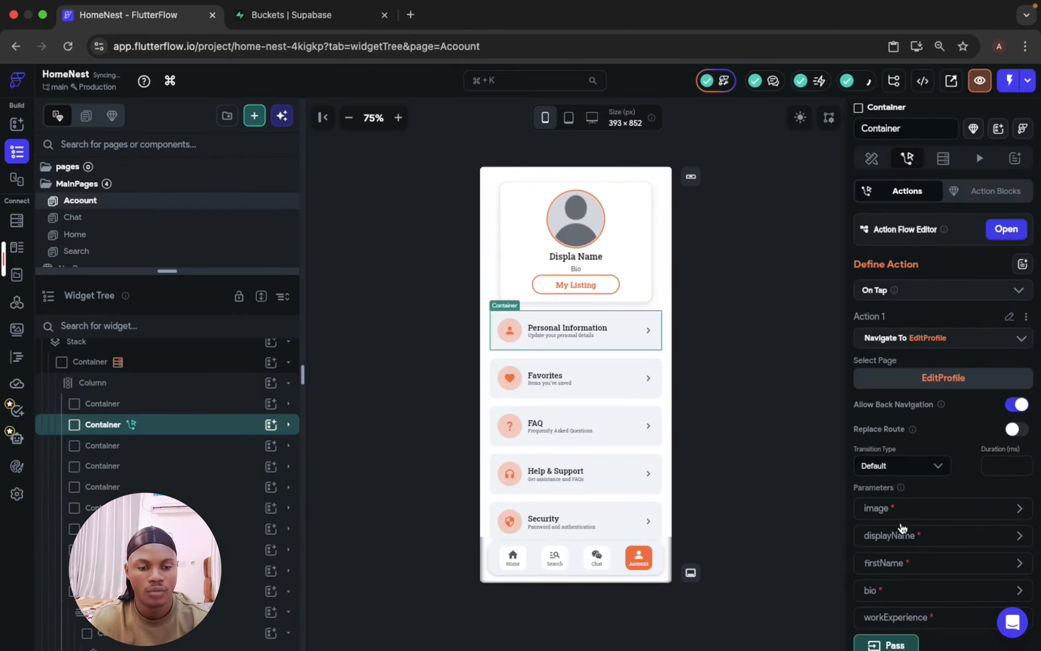
Pass the lastName parameter in the Personal Information container's navigate action and set its value to the User Row's last_name field.
scroll(902, 527, "down", 5)
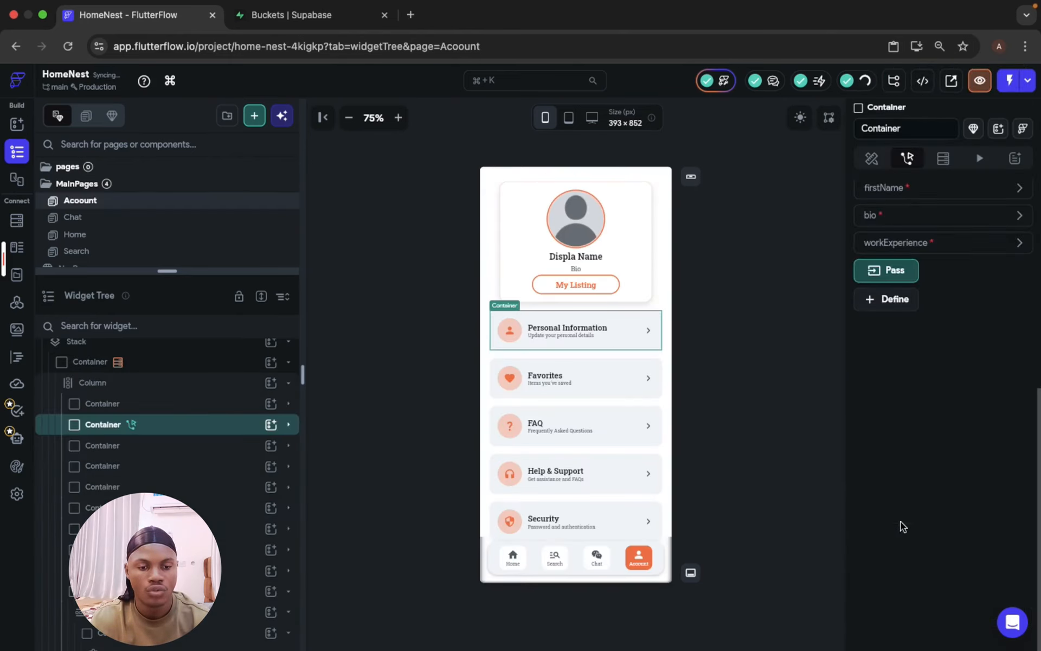
left_click(913, 286)
left_click(927, 277)
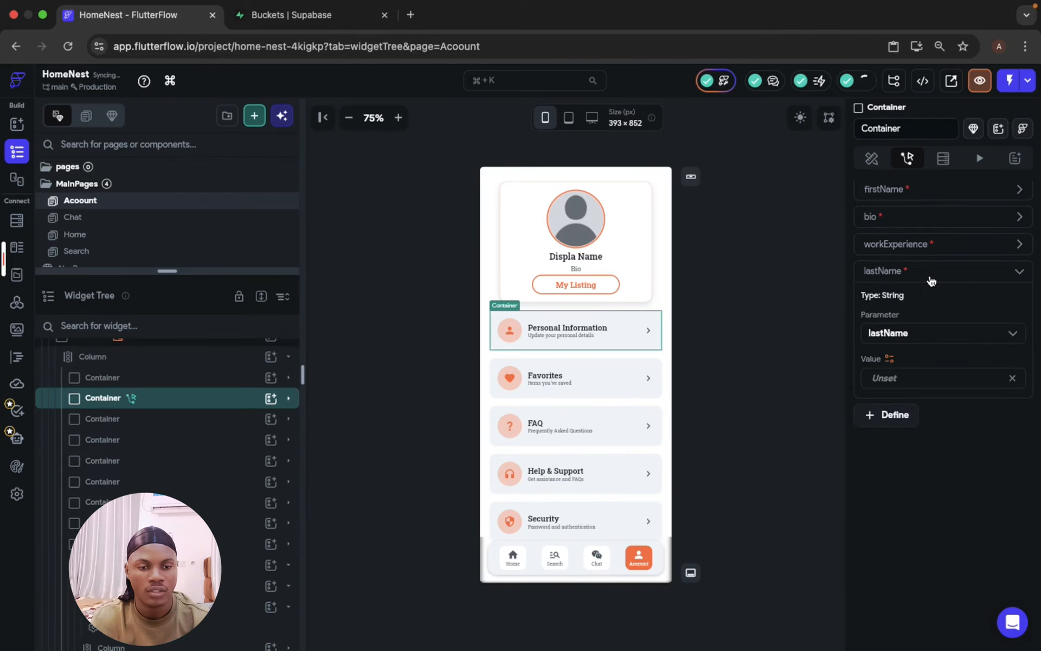
left_click(890, 358)
left_click(750, 455)
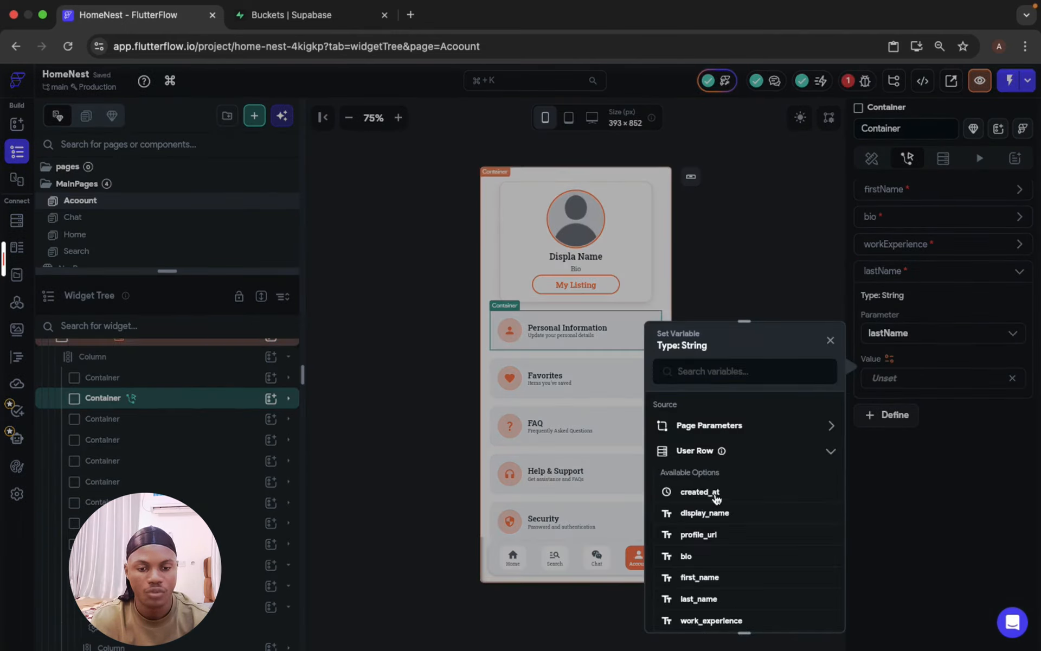
left_click(718, 600)
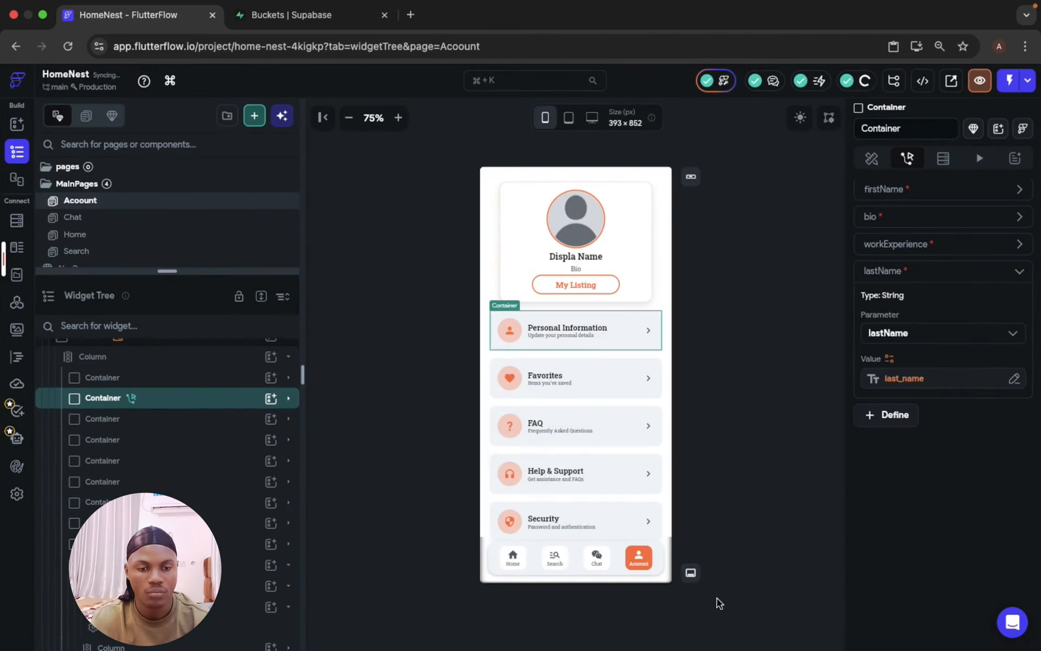
left_click(932, 276)
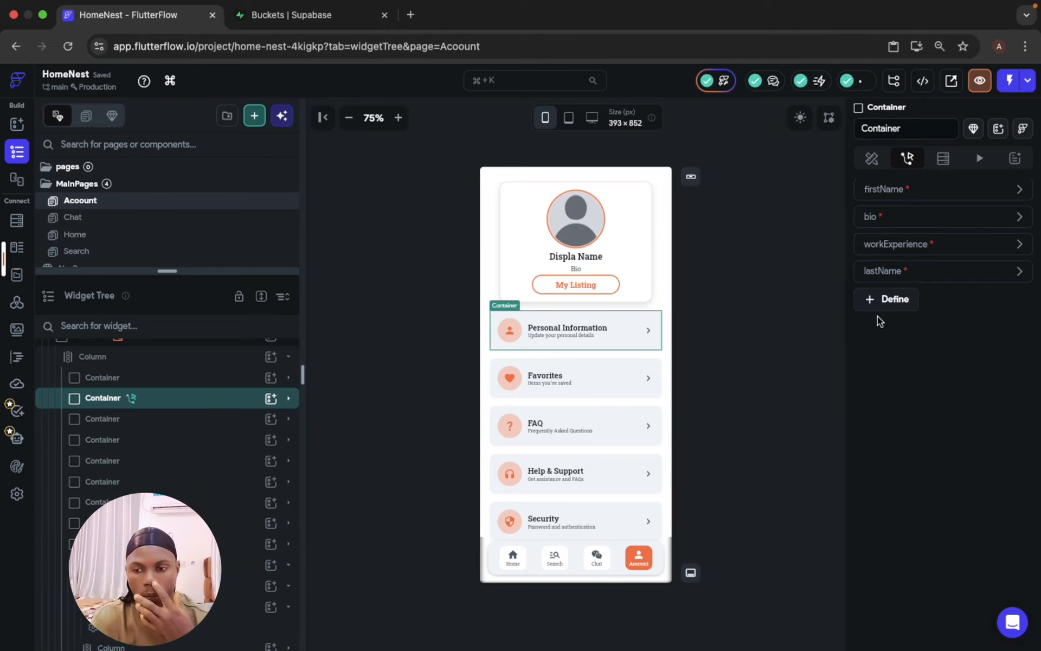
Add an Update Page State action to the EditProfile page's On Page Load trigger.
left_click(385, 239)
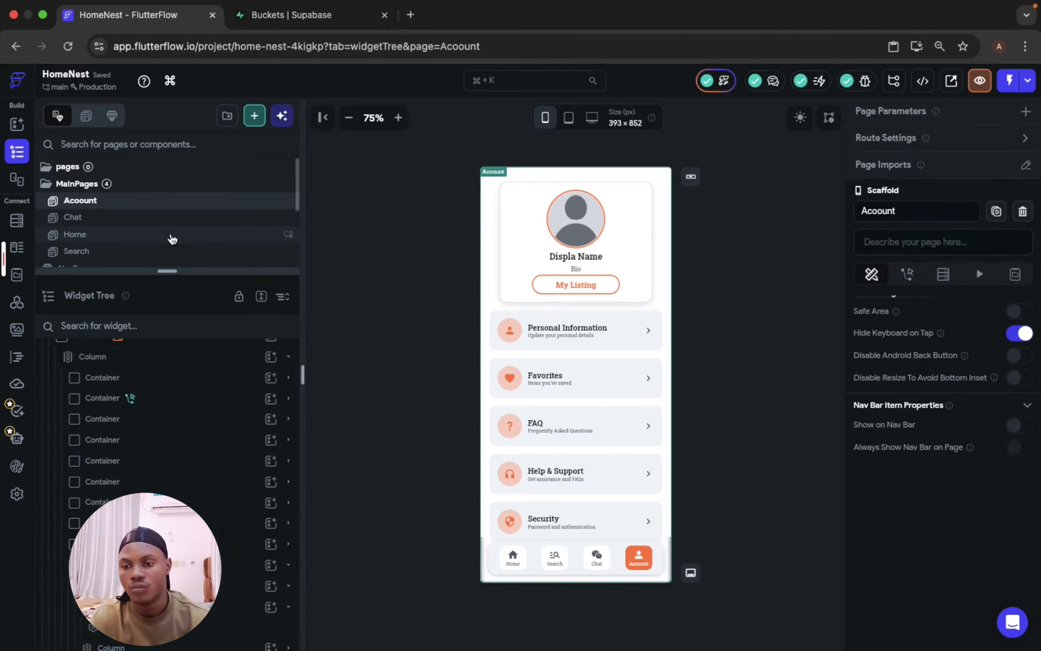
scroll(170, 235, "down", 2)
scroll(170, 235, "down", 1)
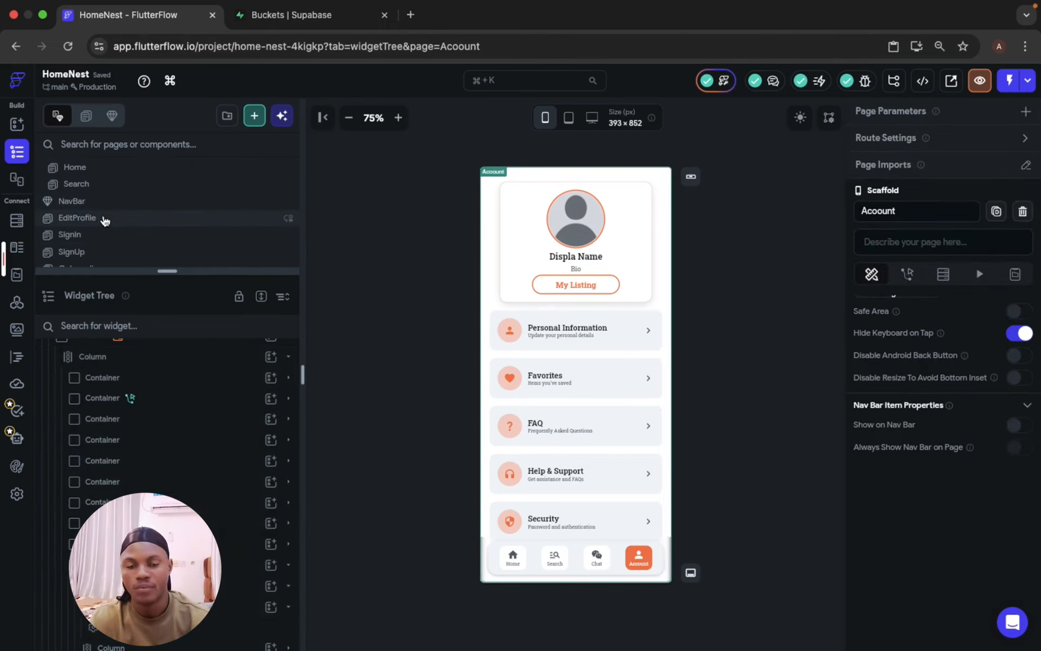
left_click(103, 218)
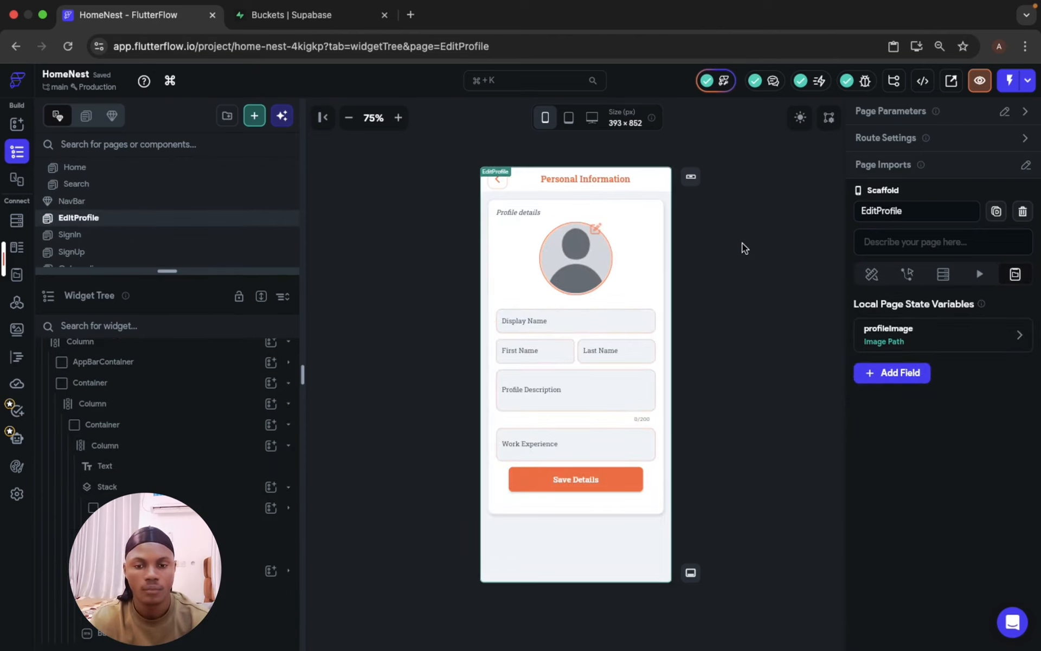
left_click(907, 274)
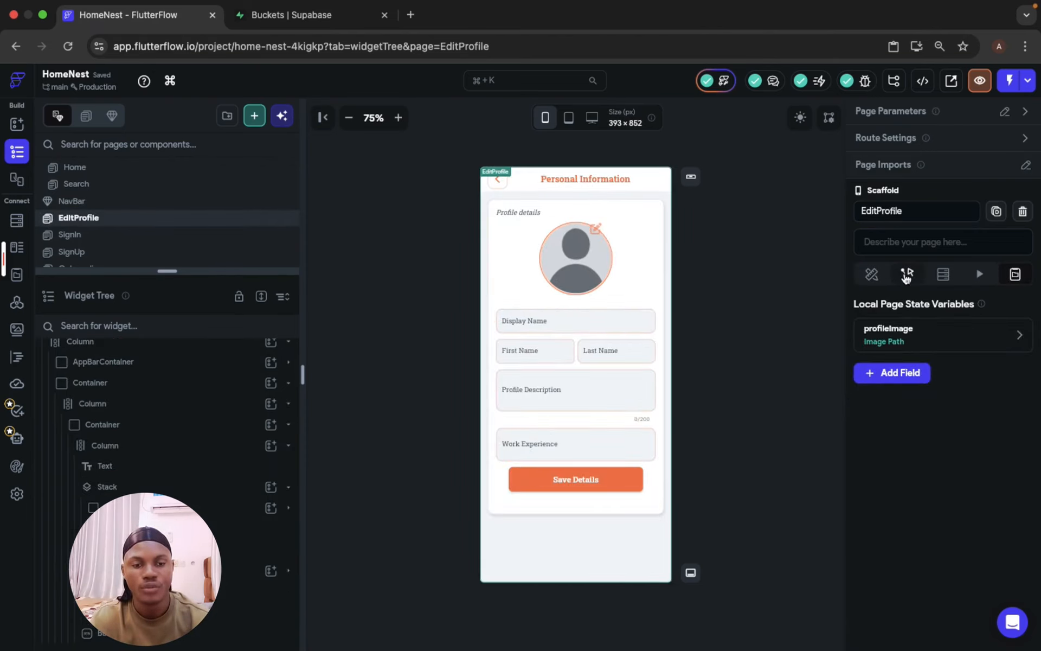
left_click(1005, 347)
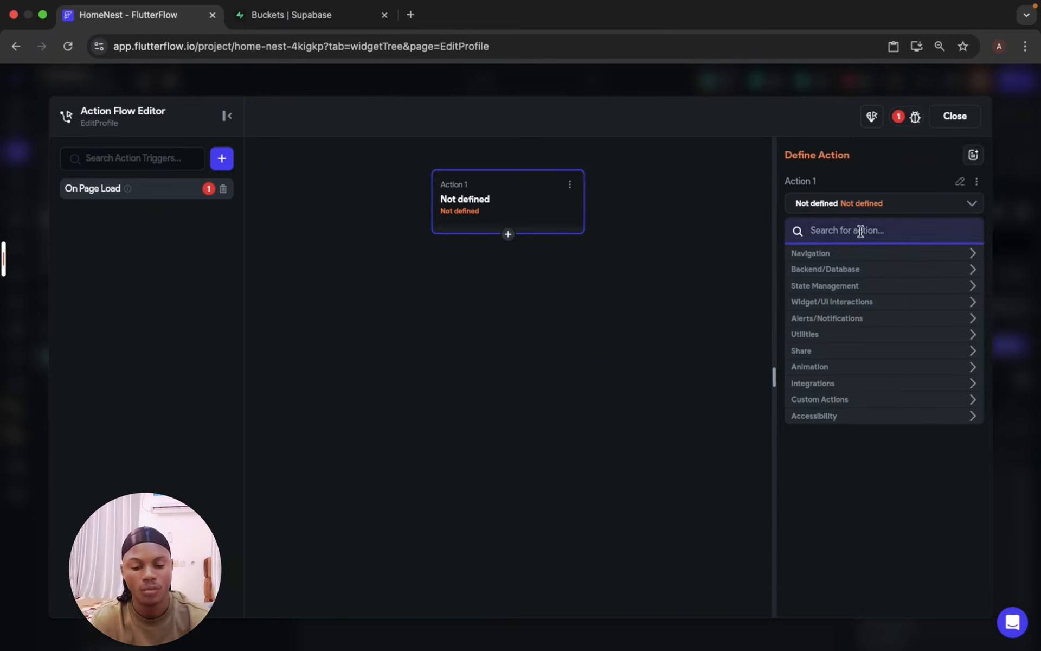
type("F")
type("age")
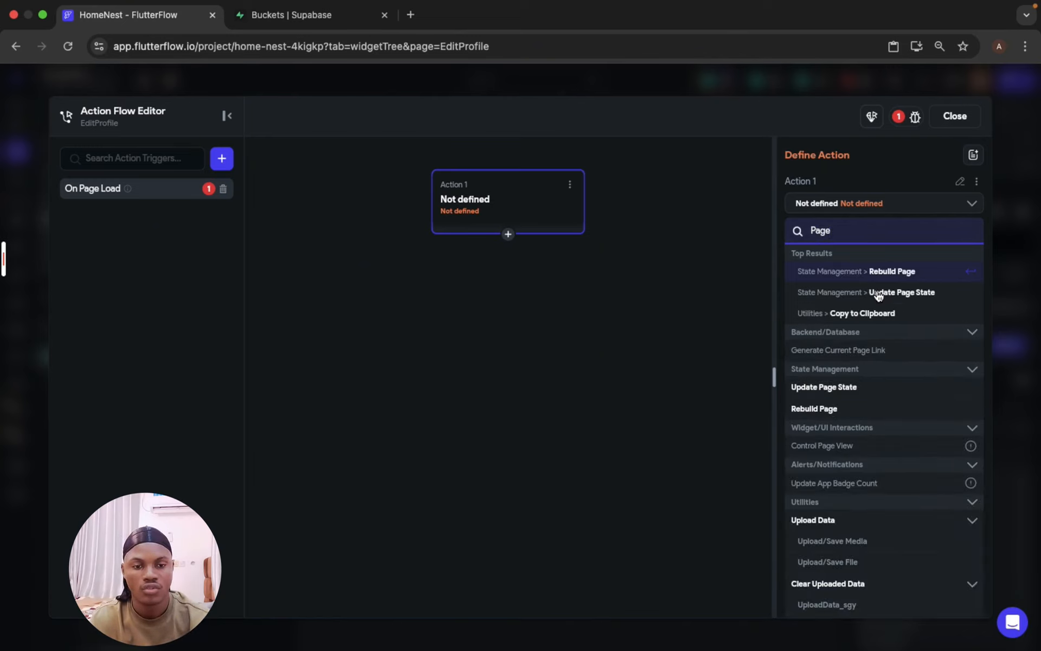
left_click(879, 293)
Have the page-load action set the profileImage state field to the image page parameter, and close the action editor.
left_click(868, 271)
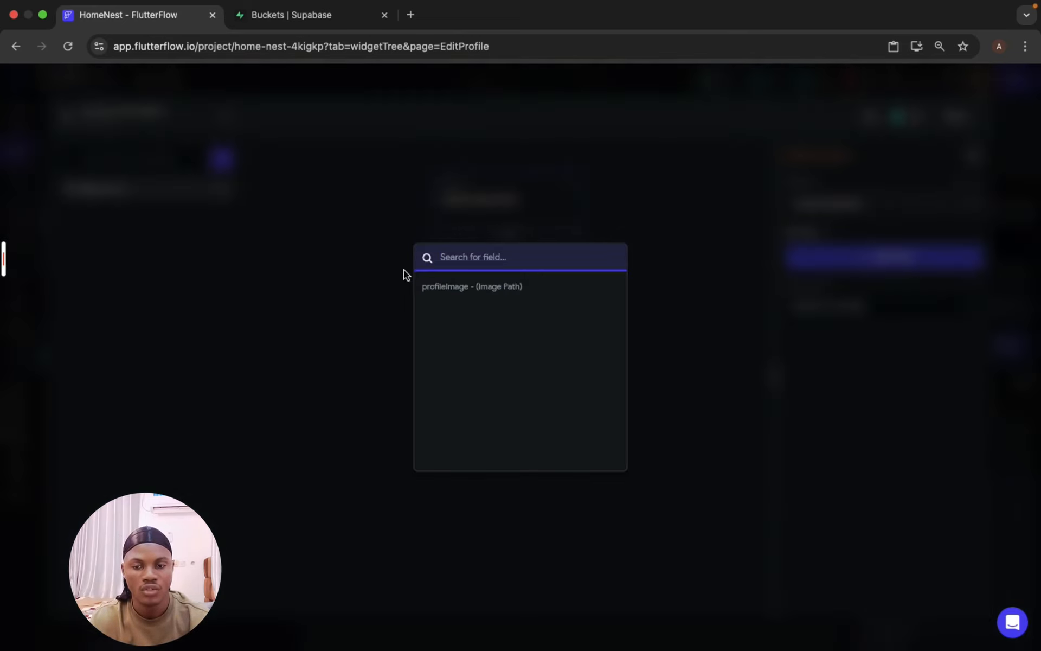
left_click(452, 287)
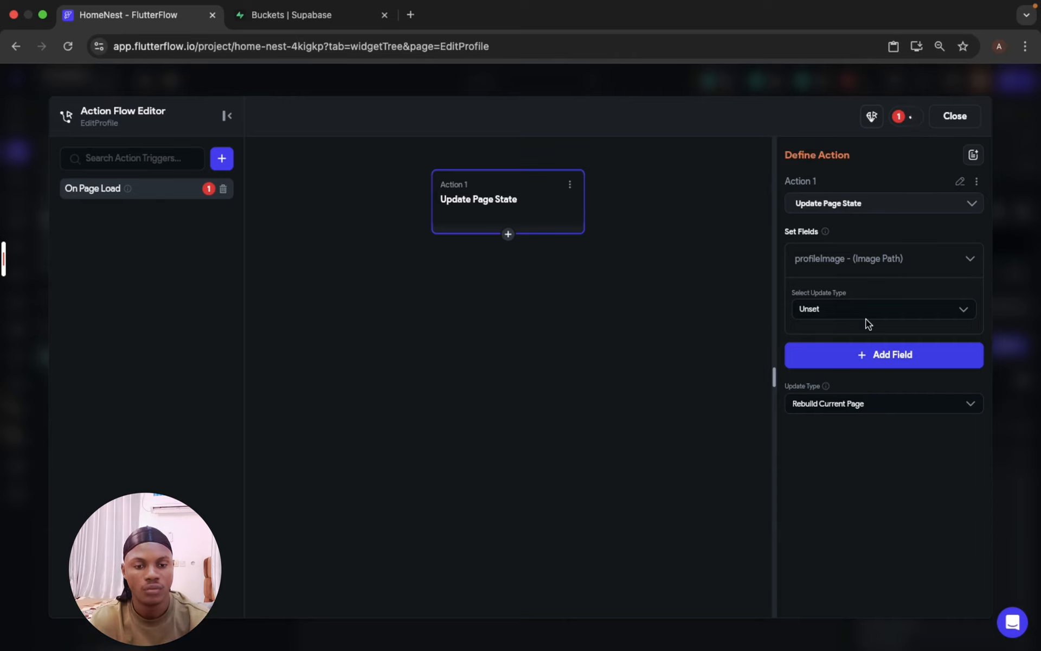
left_click(858, 307)
left_click(860, 335)
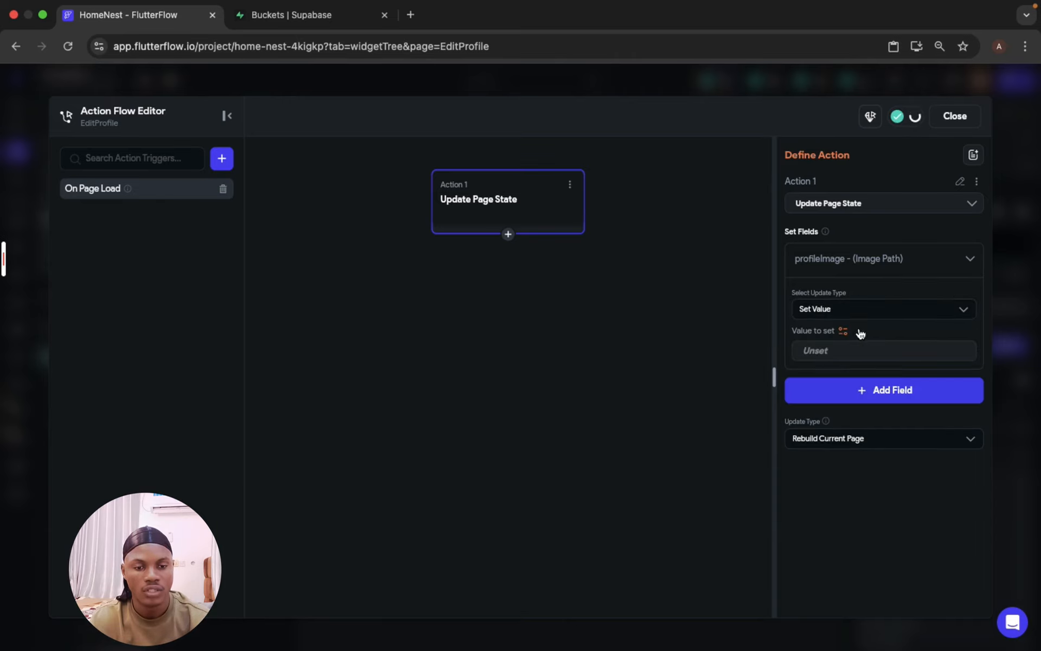
left_click(843, 330)
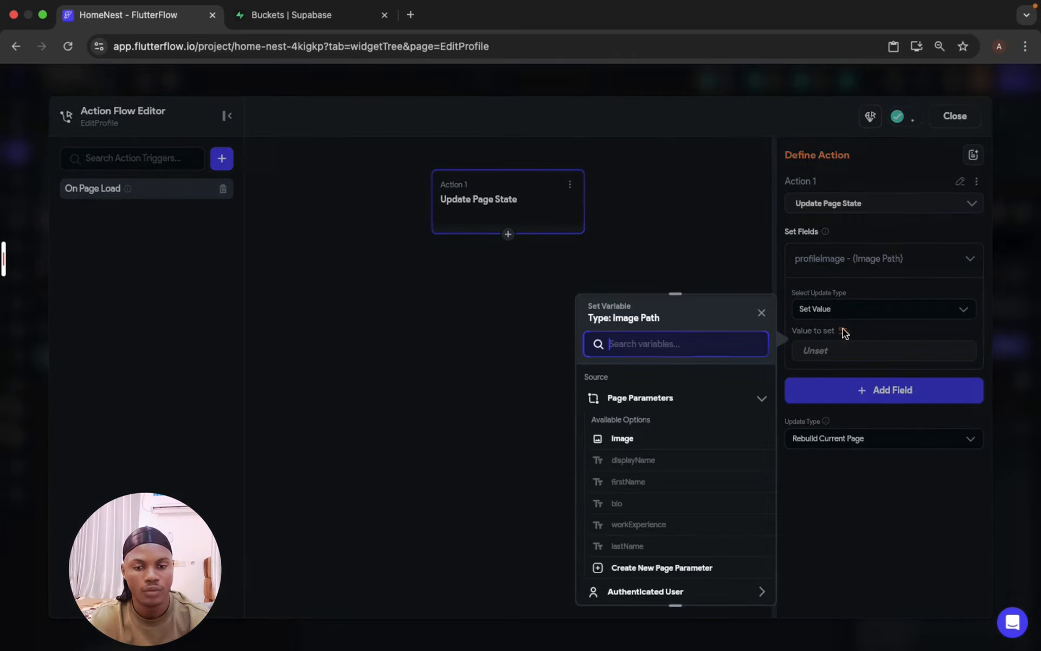
left_click(623, 439)
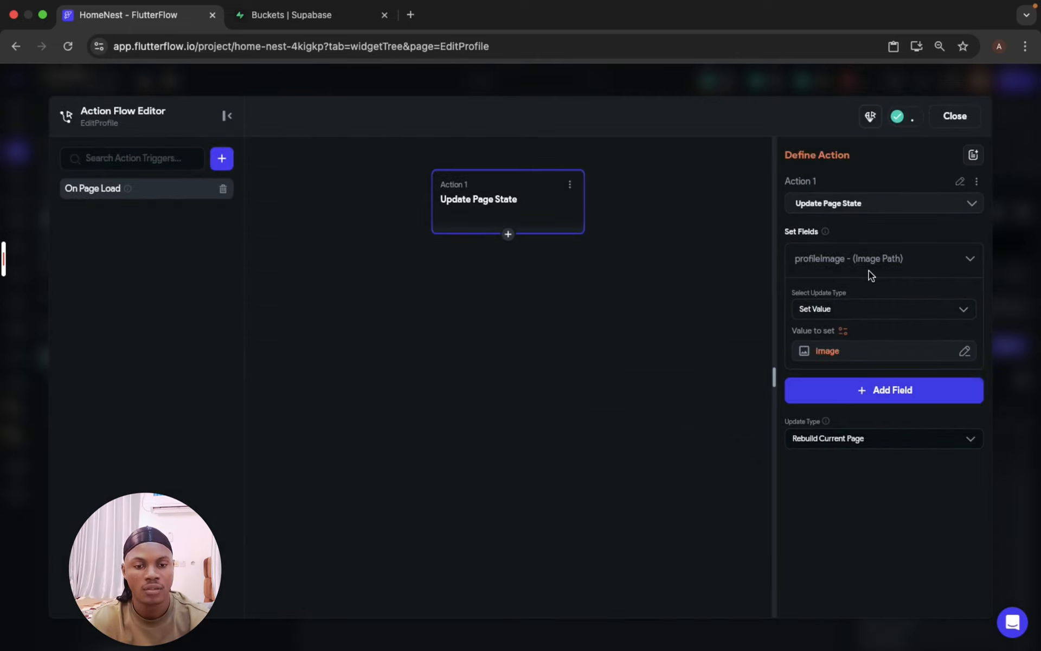
left_click(953, 120)
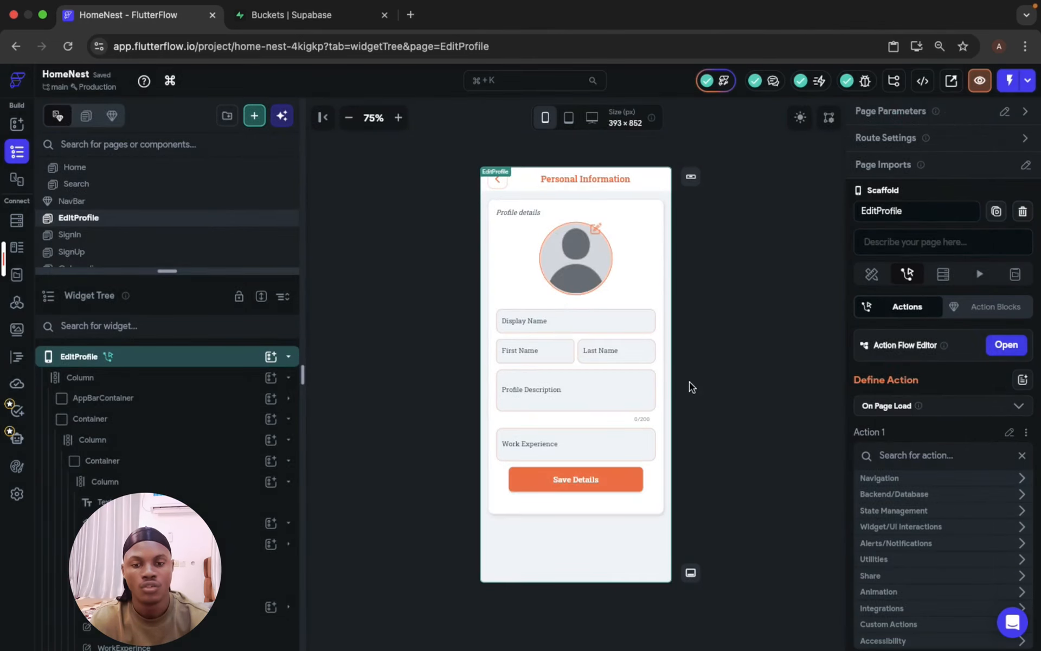
Set the Display Name text field's initial value to the displayName page parameter.
left_click(557, 319)
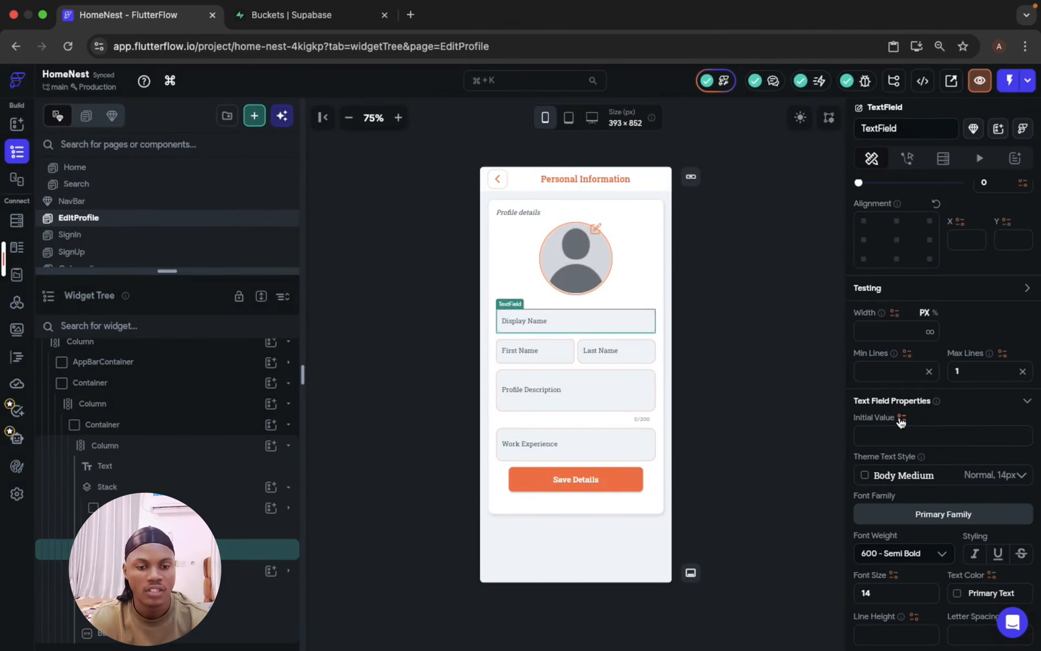
left_click(903, 419)
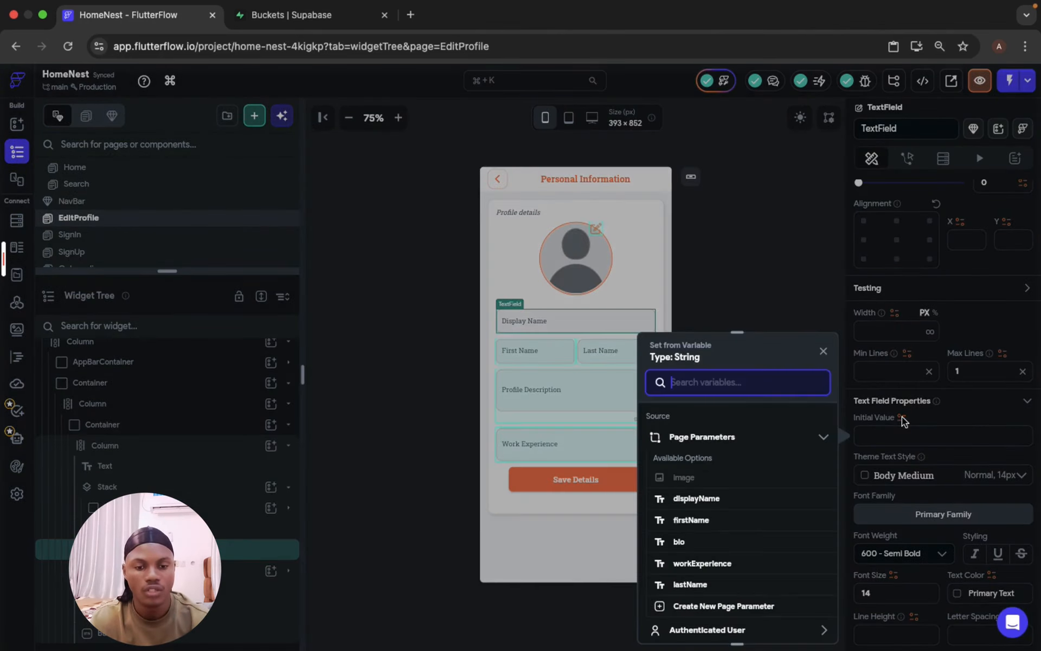
left_click(704, 502)
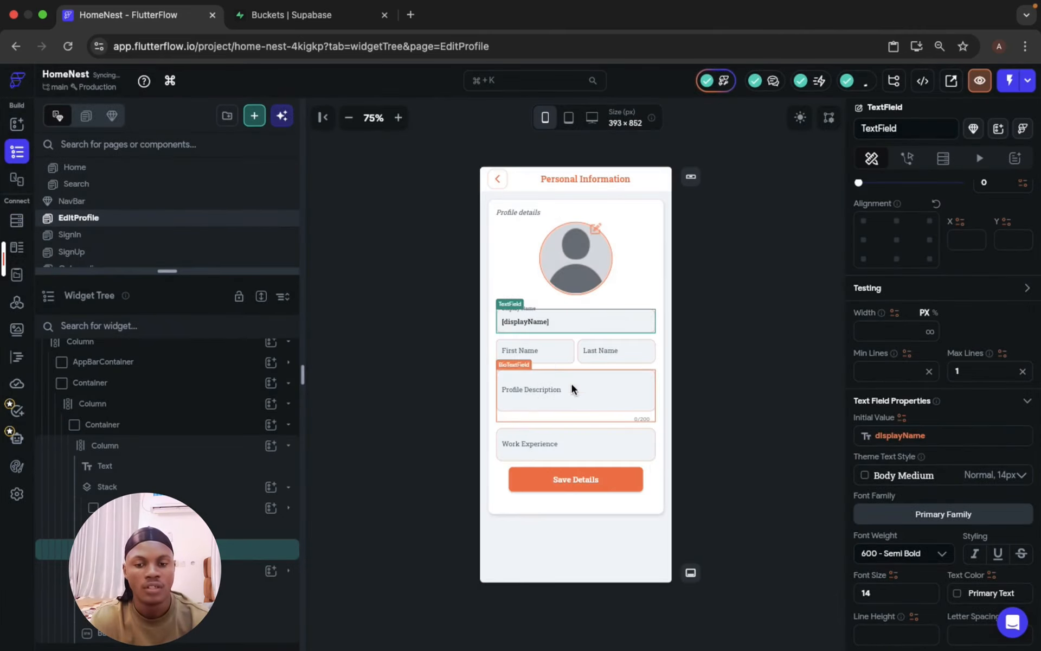
Set the First Name field's initial value to the firstName page parameter and the Last Name field's to lastName.
left_click(539, 352)
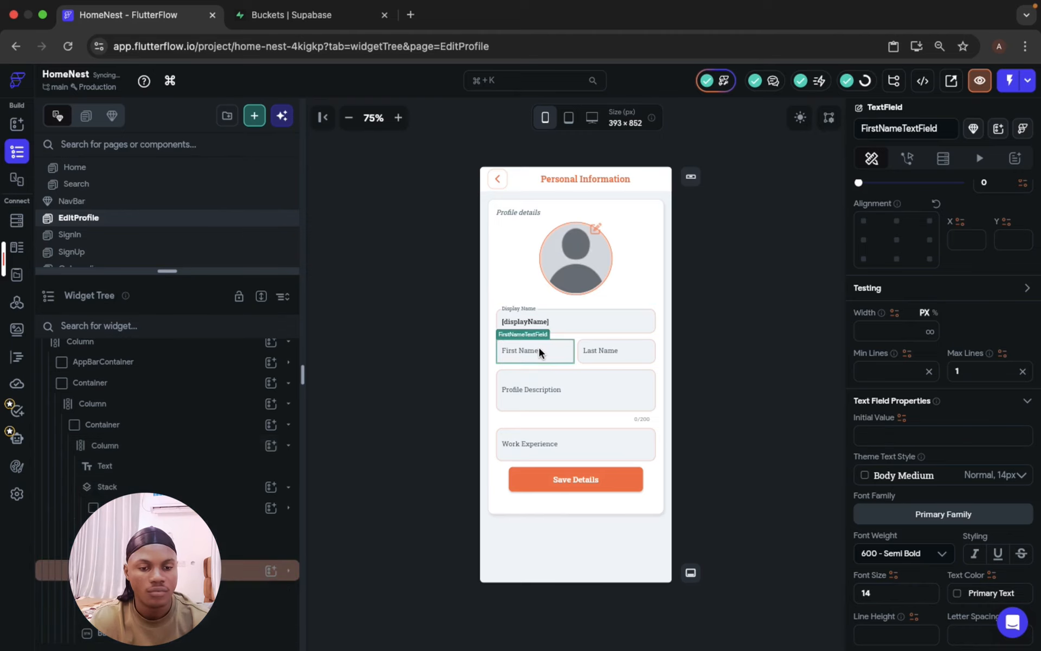
left_click(903, 418)
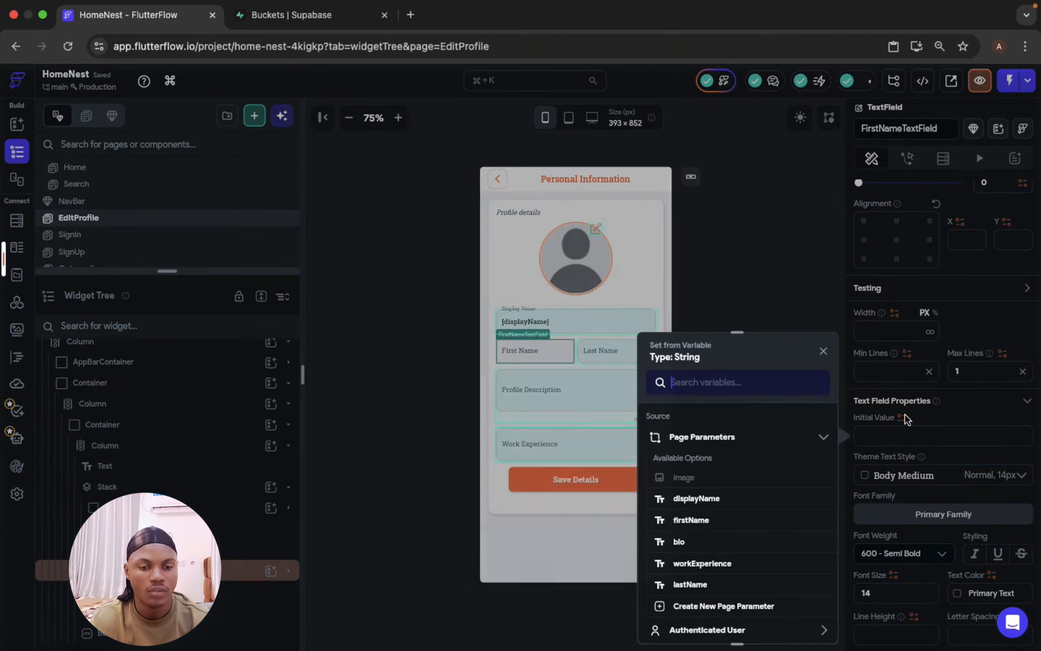
left_click(691, 521)
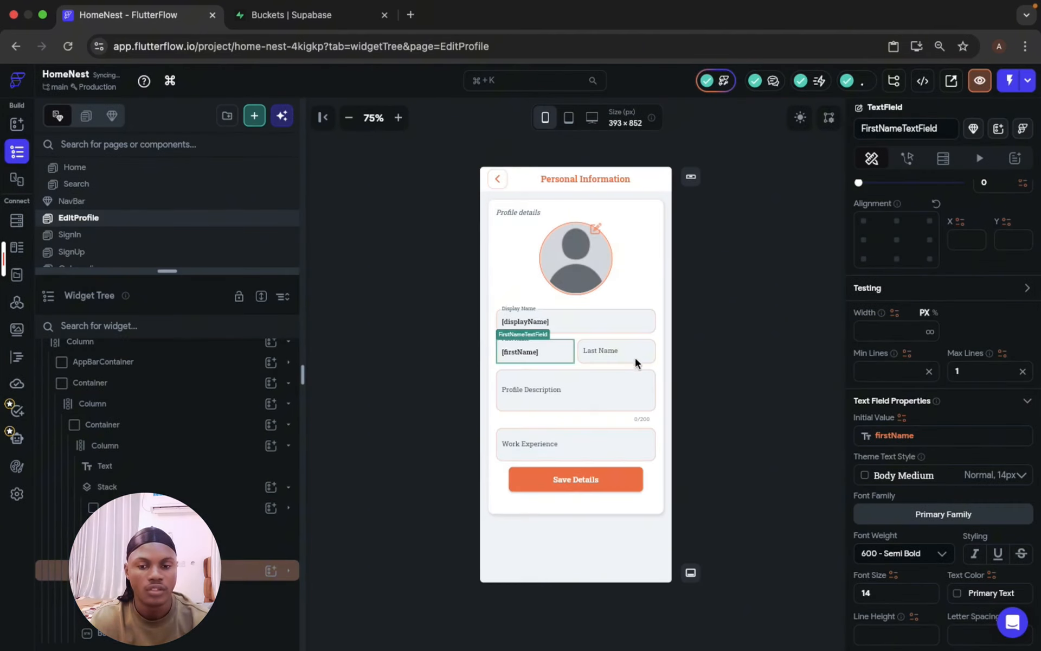
left_click(633, 354)
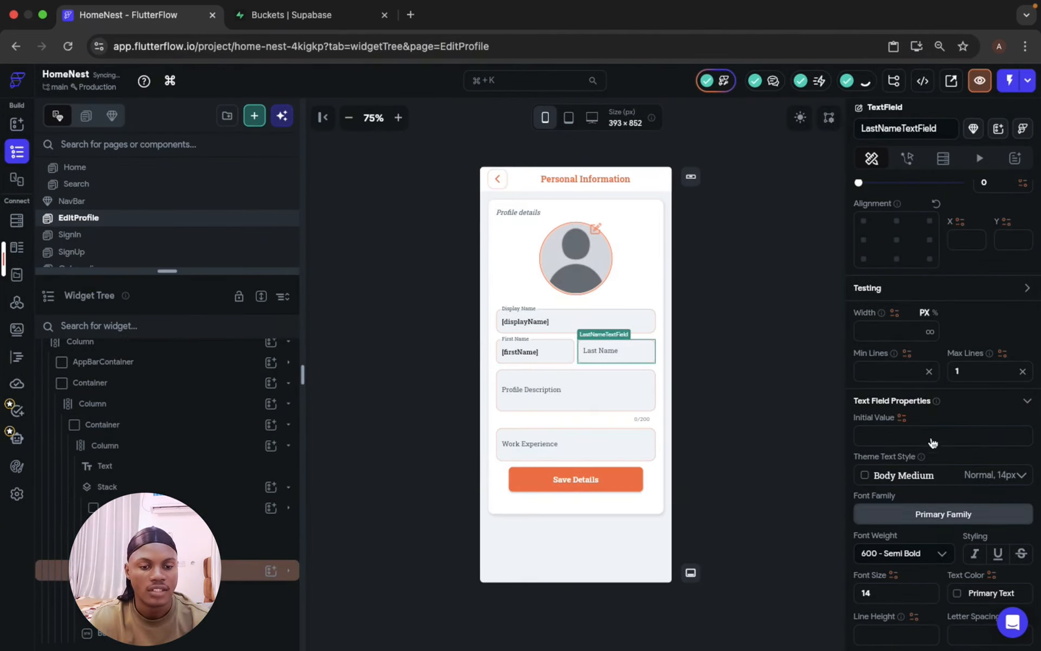
left_click(902, 418)
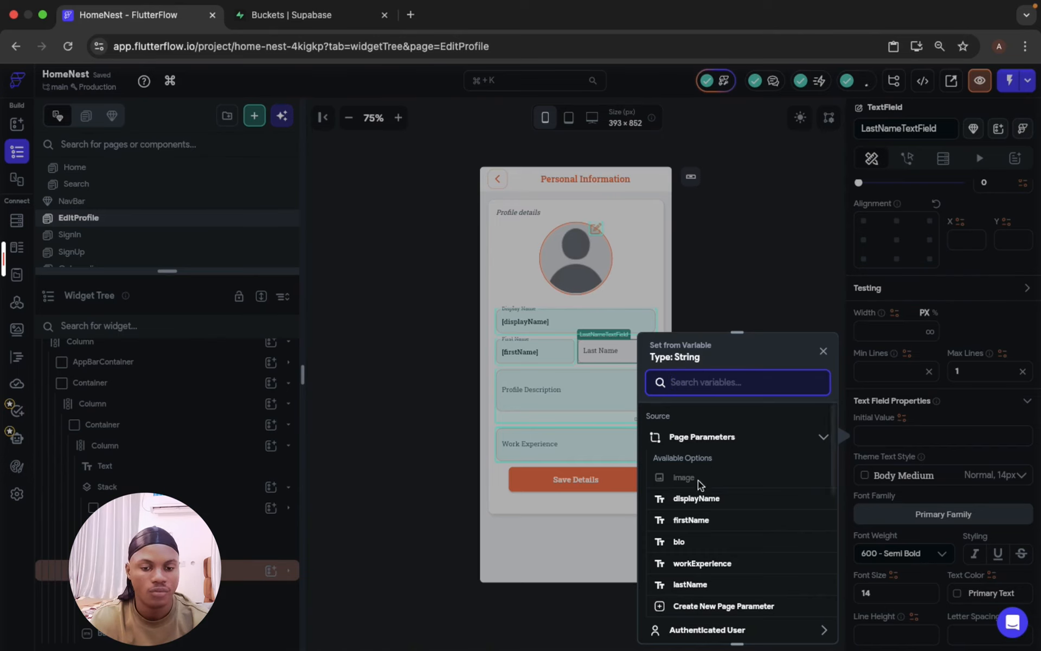
left_click(693, 584)
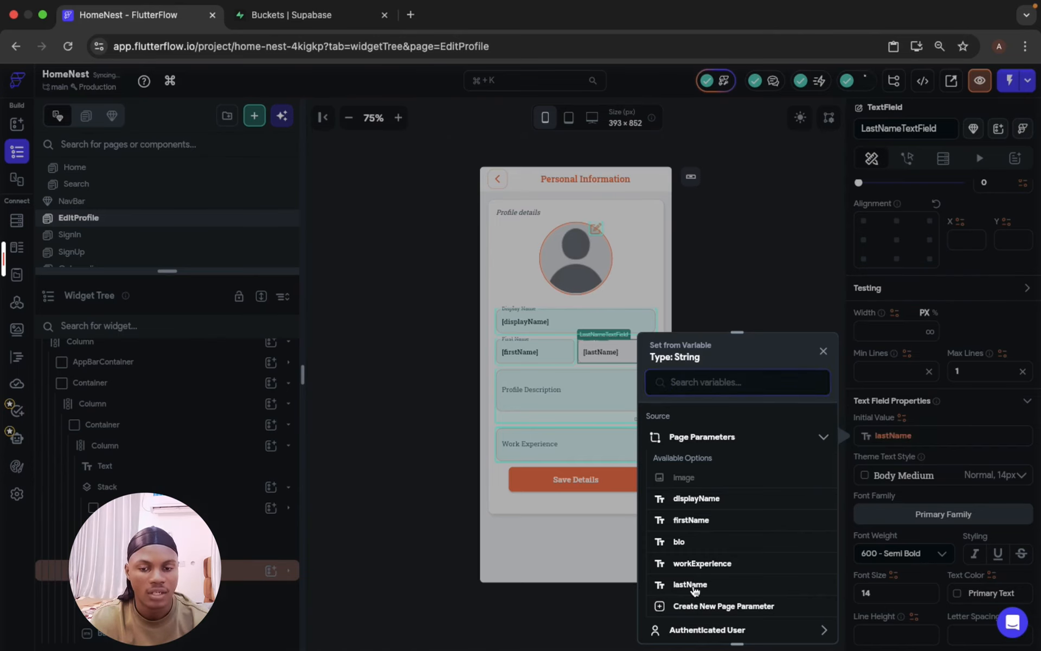
Set the Profile Description field's initial value to the bio page parameter and the Work Experience field's to workExperience.
left_click(617, 403)
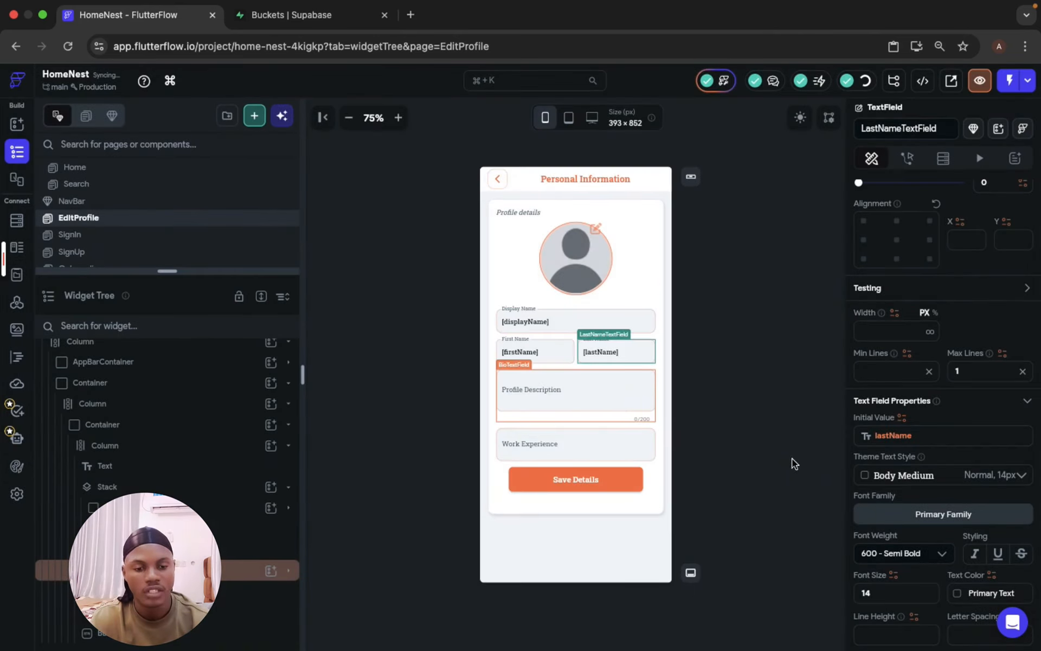
left_click(902, 418)
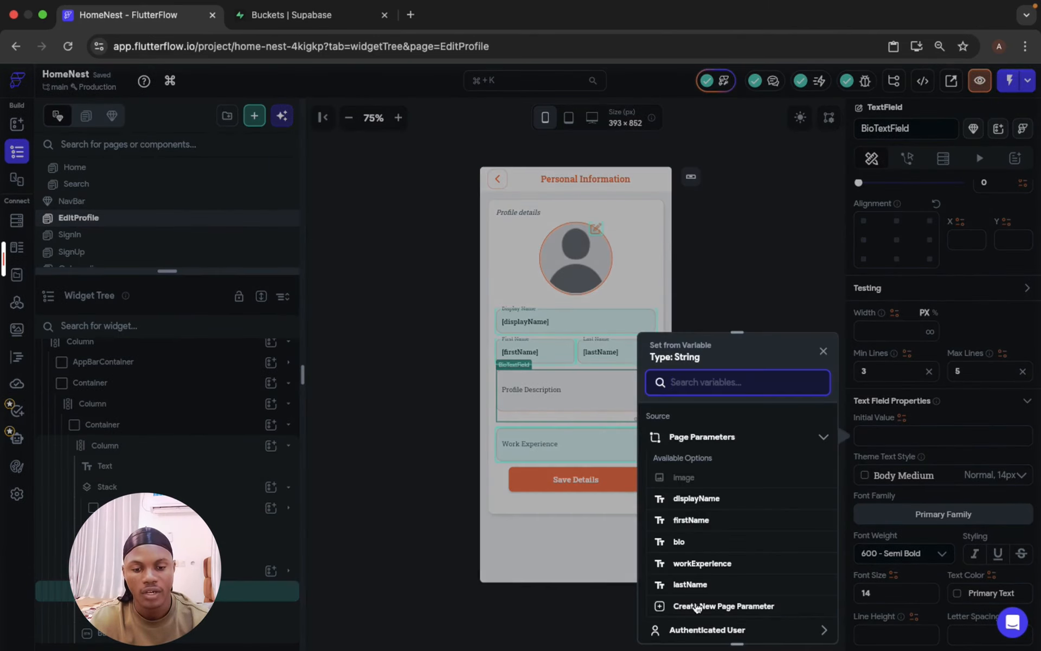
left_click(696, 547)
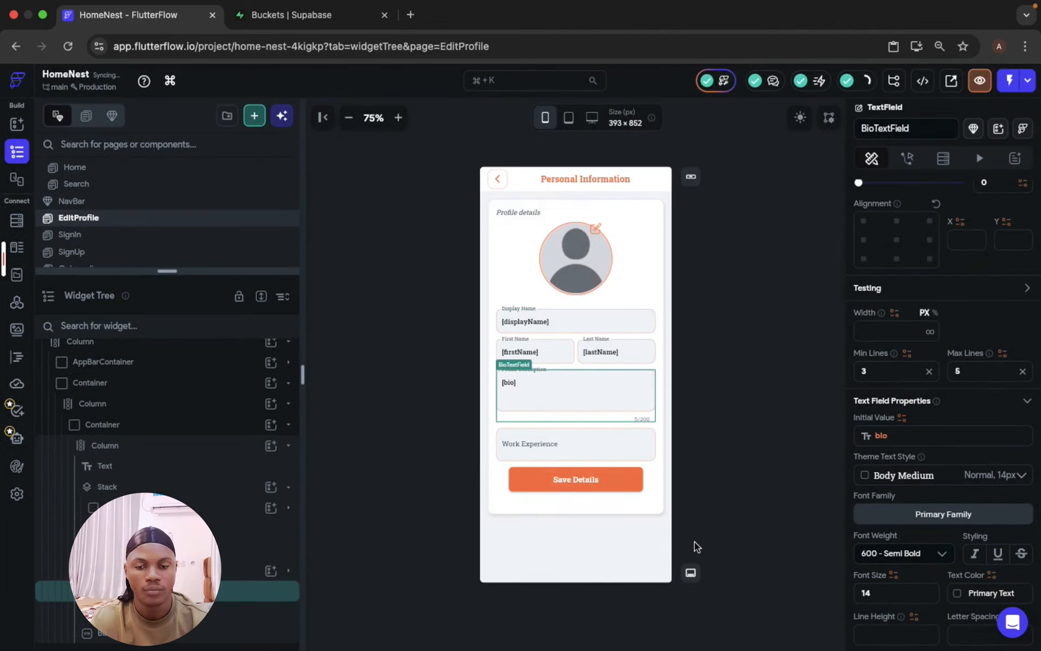
left_click(589, 447)
left_click(902, 451)
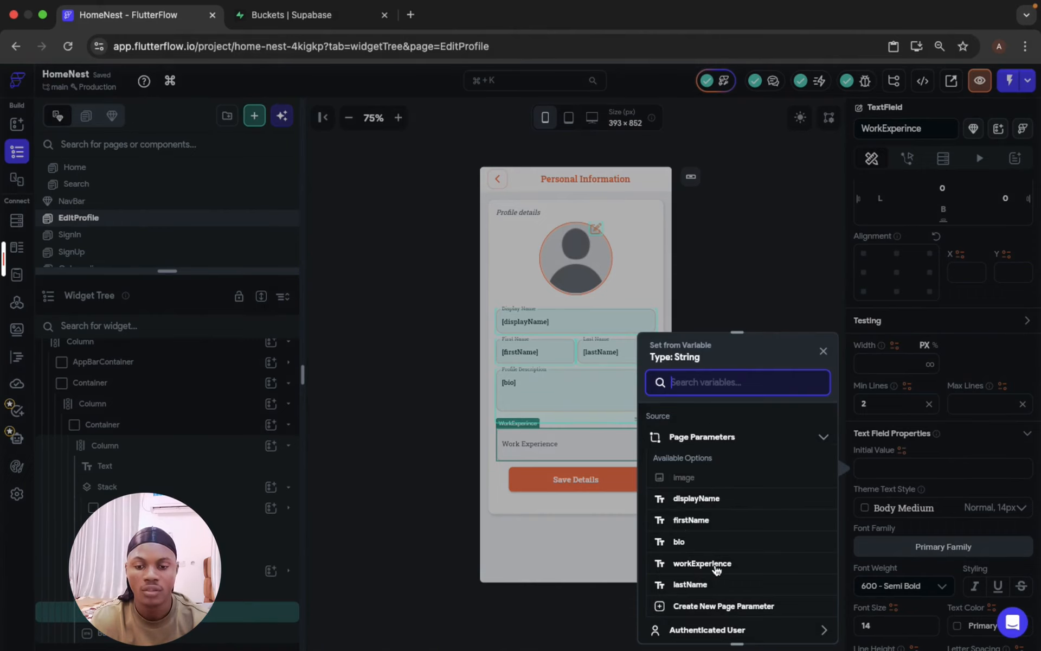
left_click(705, 564)
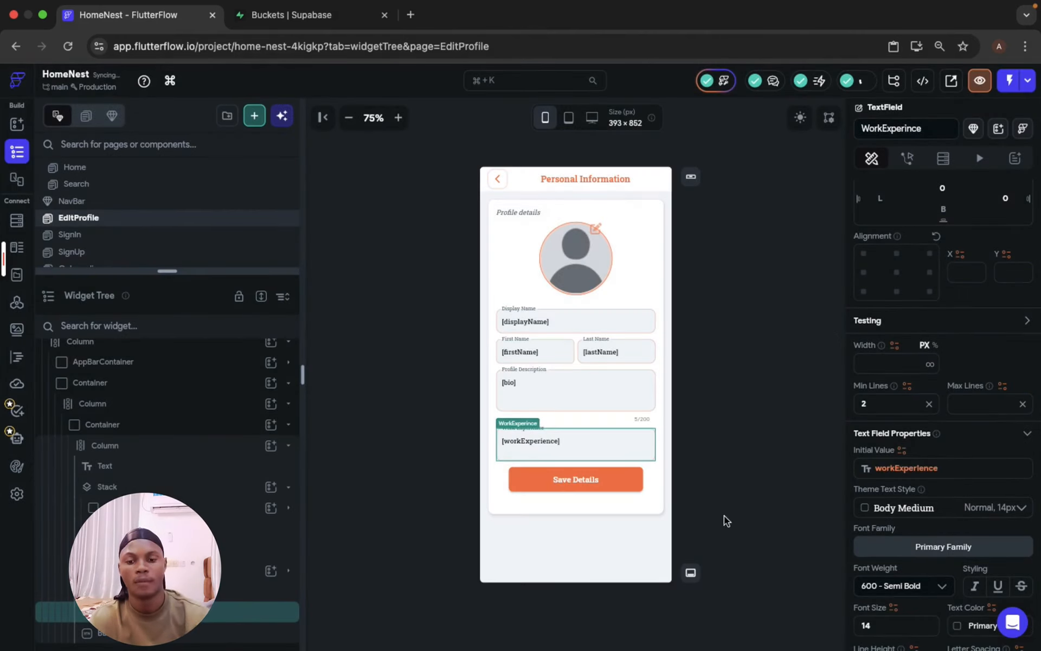
left_click(760, 486)
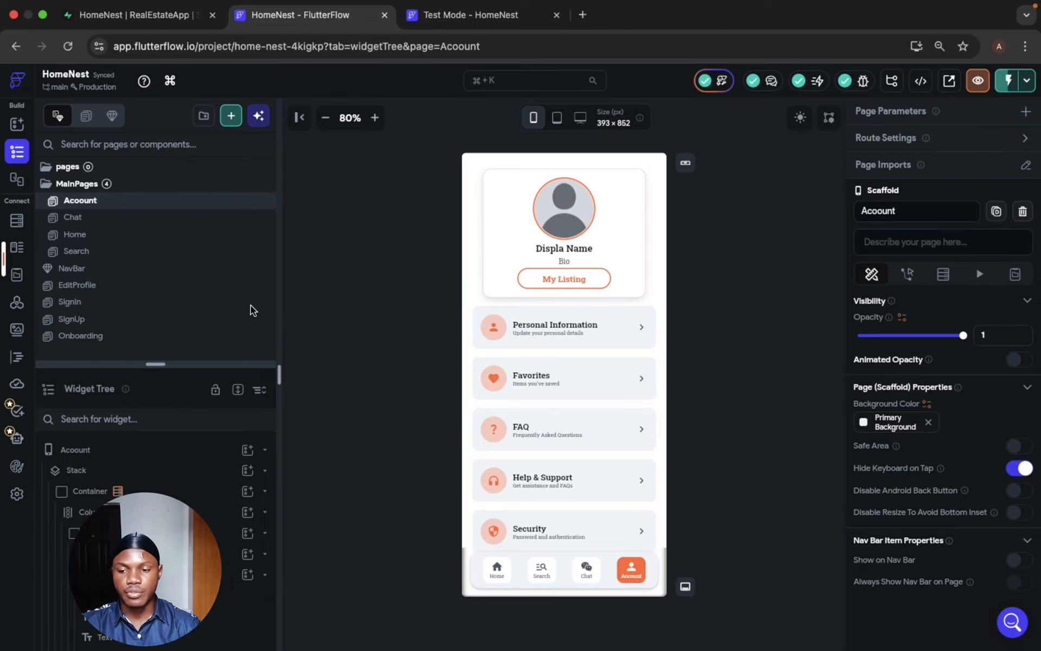
Review the SignUp page's Sign Up button actions, examining the Create Account action and the Insert Row backend call for the User table.
left_click(88, 323)
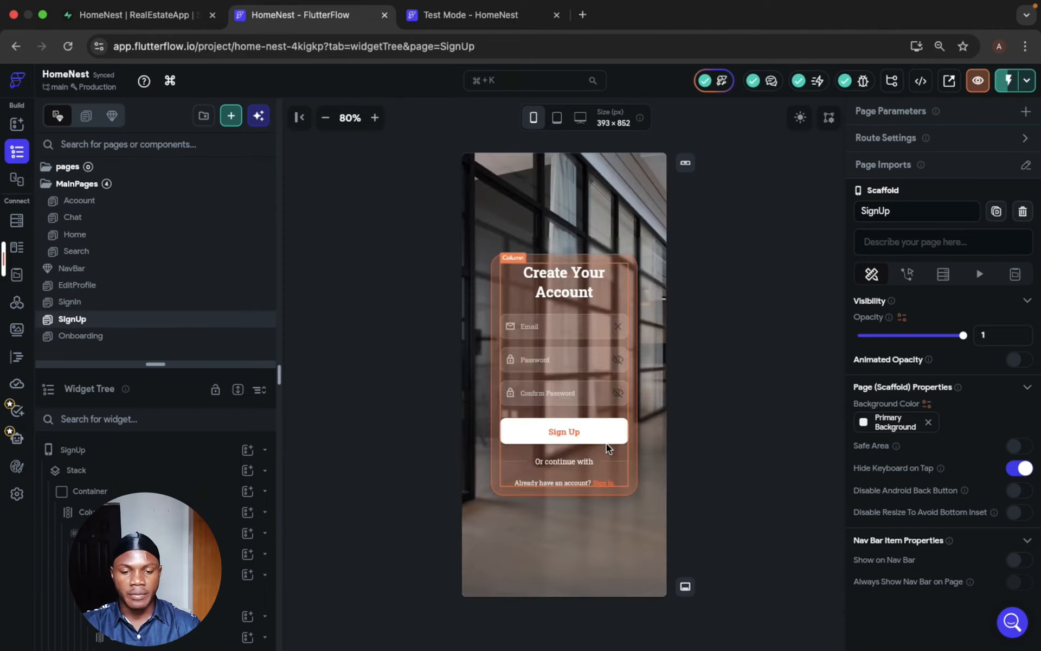
left_click(608, 437)
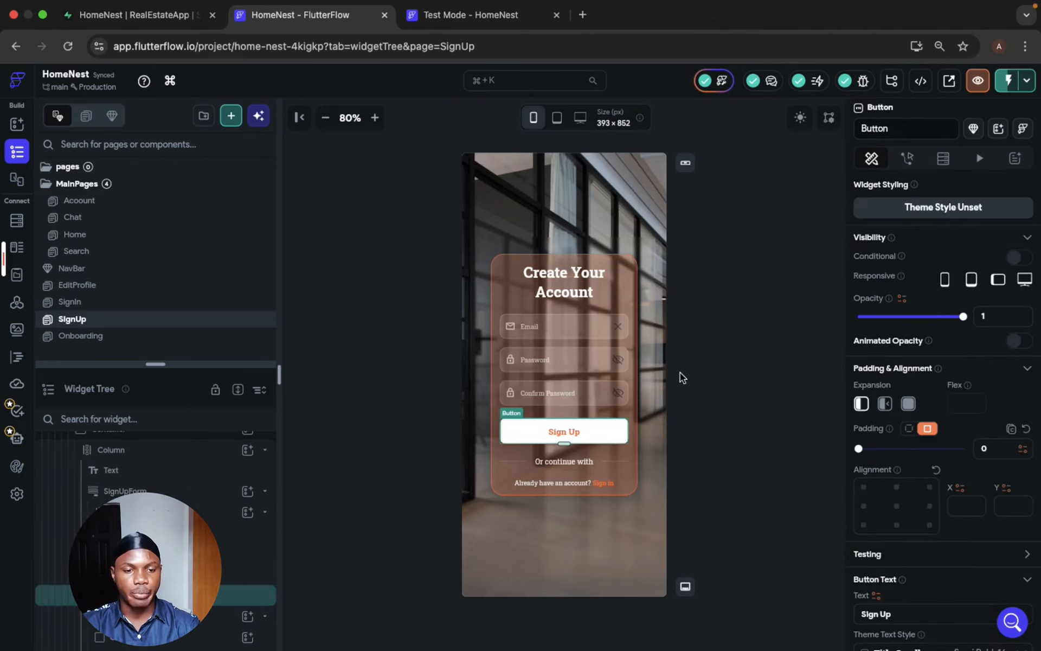
left_click(906, 160)
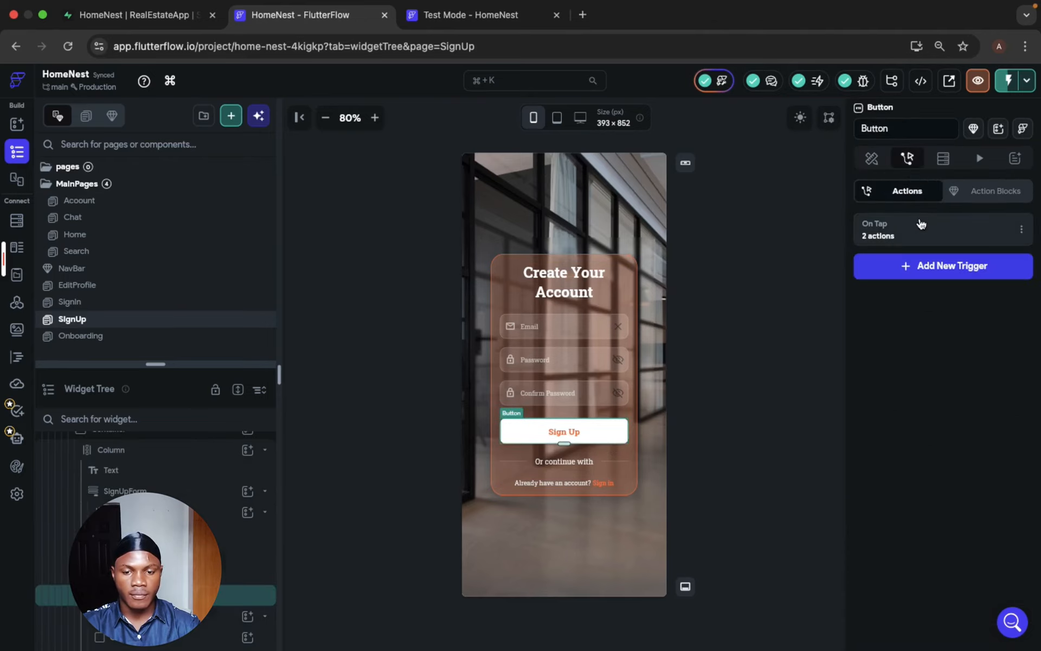
left_click(921, 223)
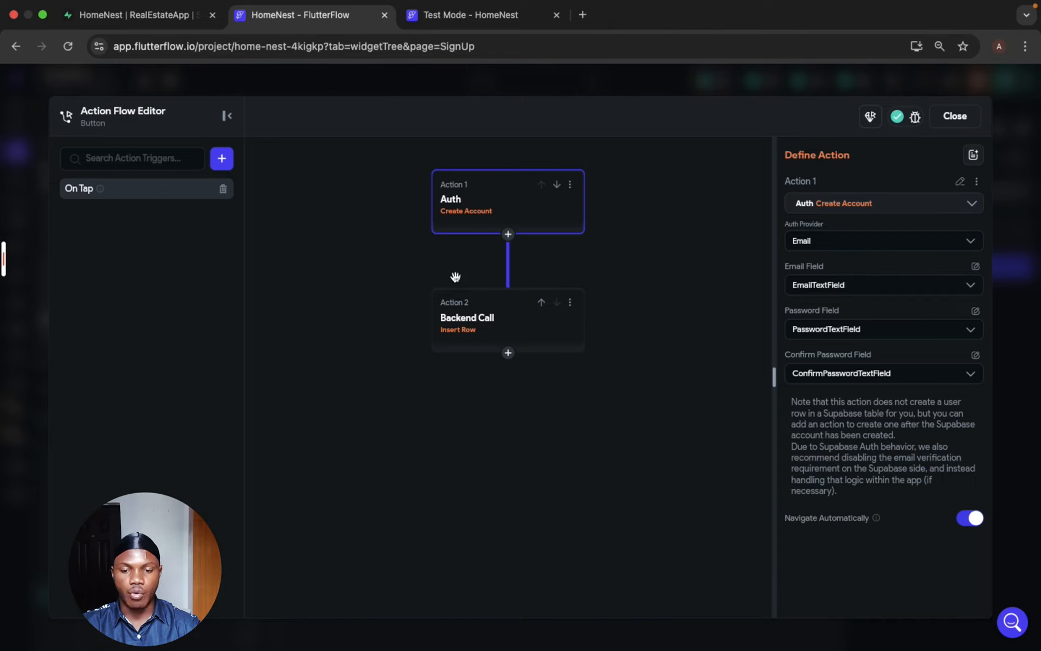
left_click(472, 331)
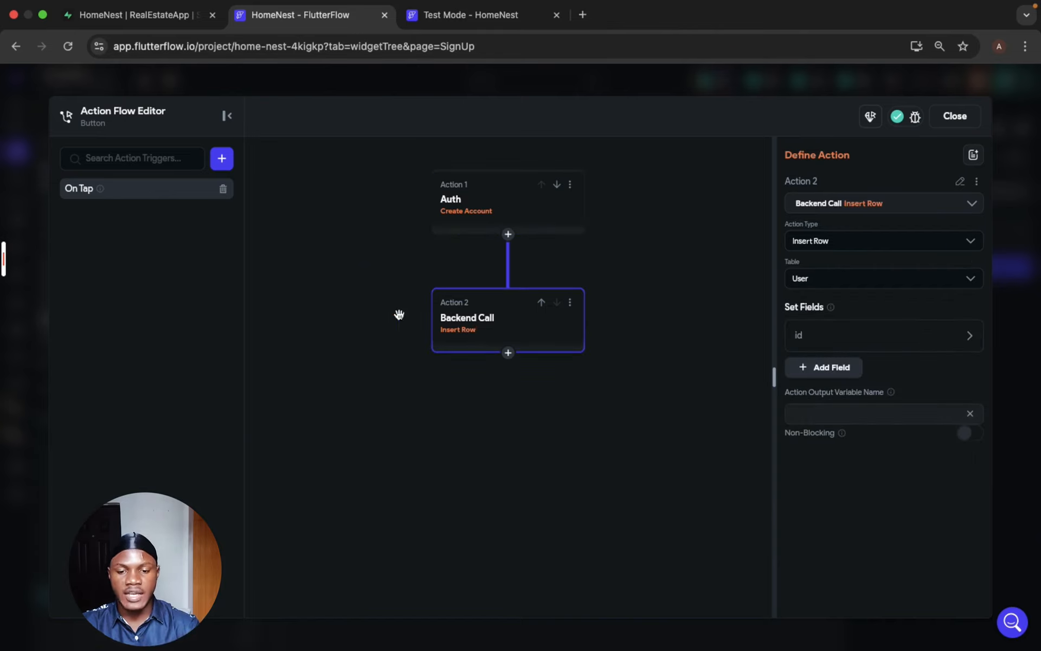
left_click(956, 116)
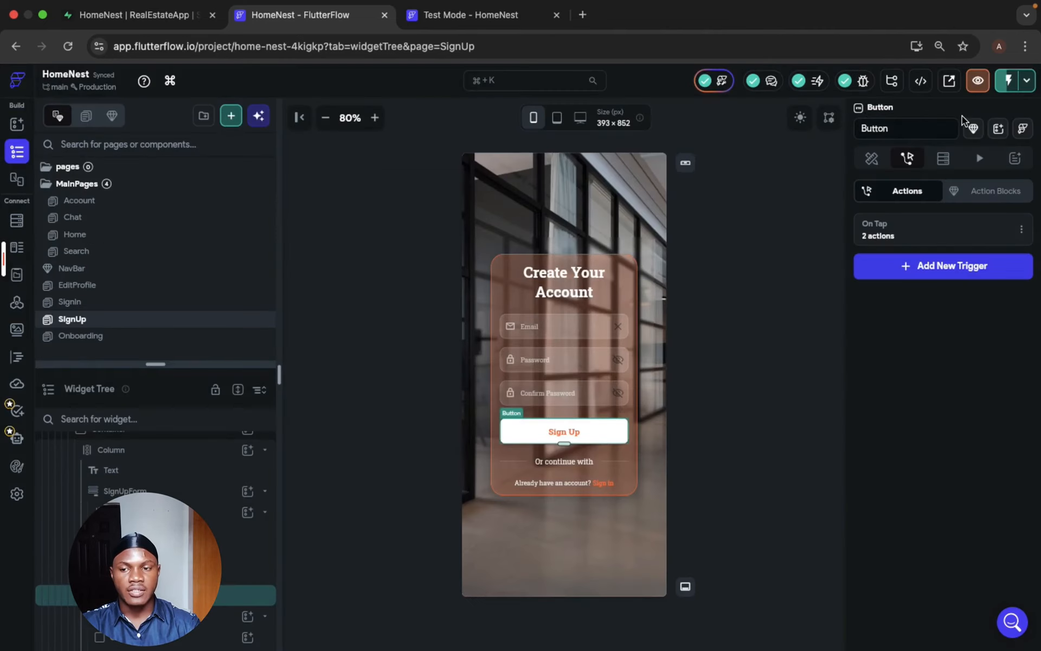
left_click(639, 179)
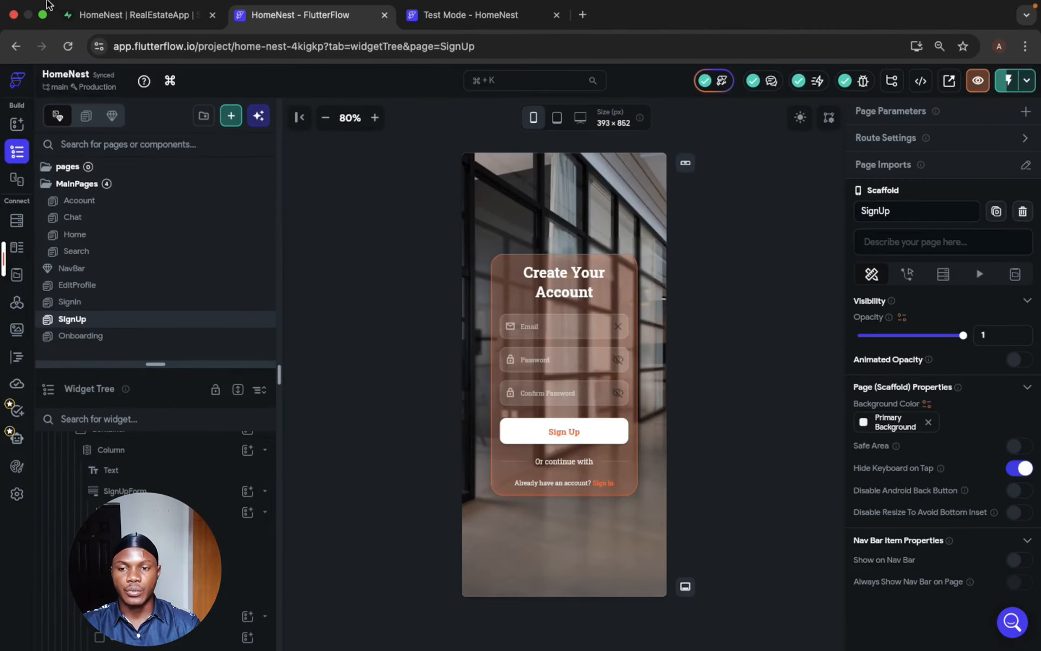
Switch to Supabase and insert a row in the User table whose id references the existing auth.users record, leaving the other fields empty.
left_click(112, 34)
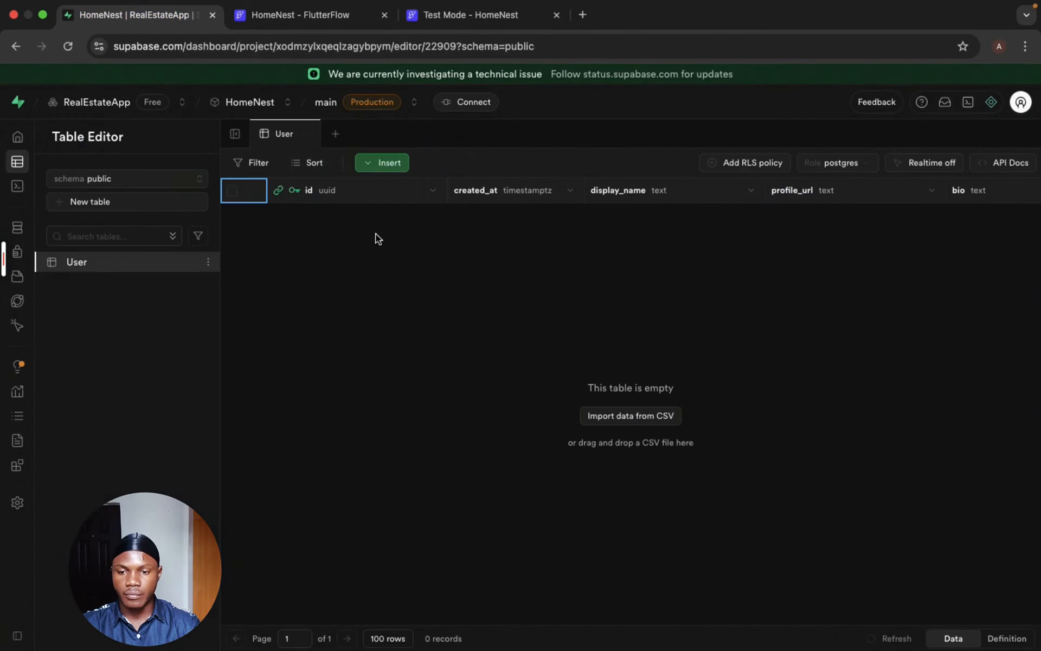
left_click(368, 166)
left_click(395, 202)
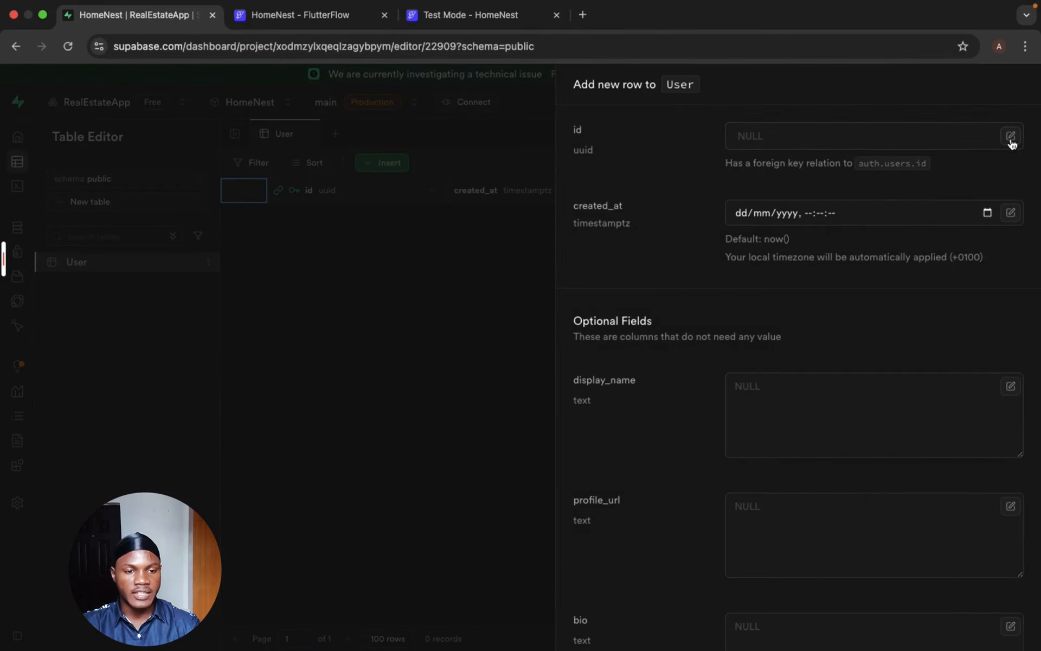
left_click(977, 163)
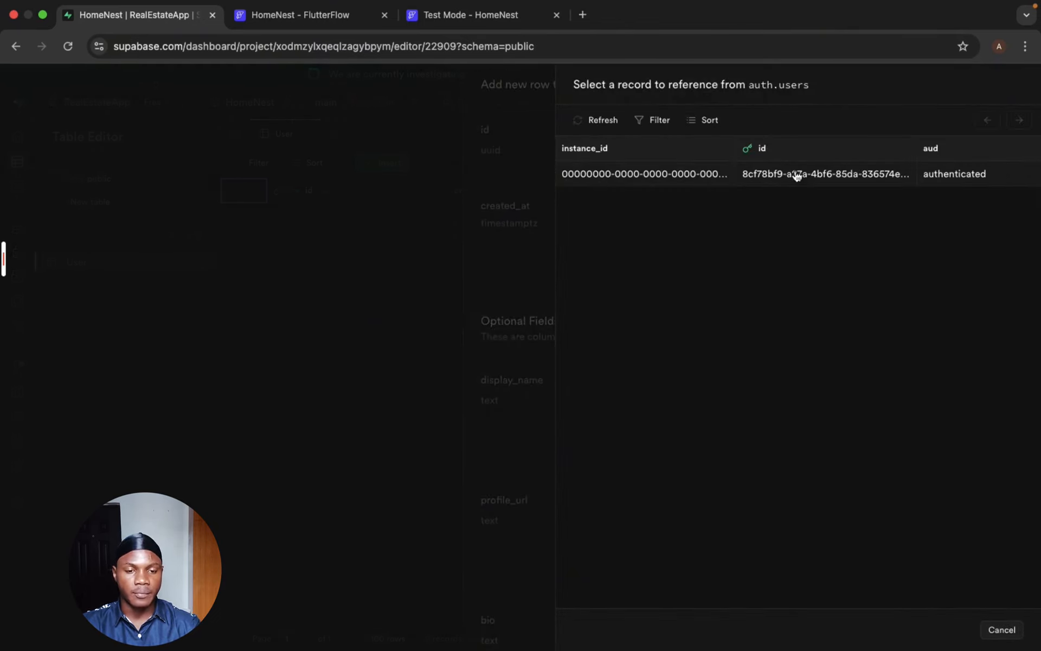
left_click(797, 174)
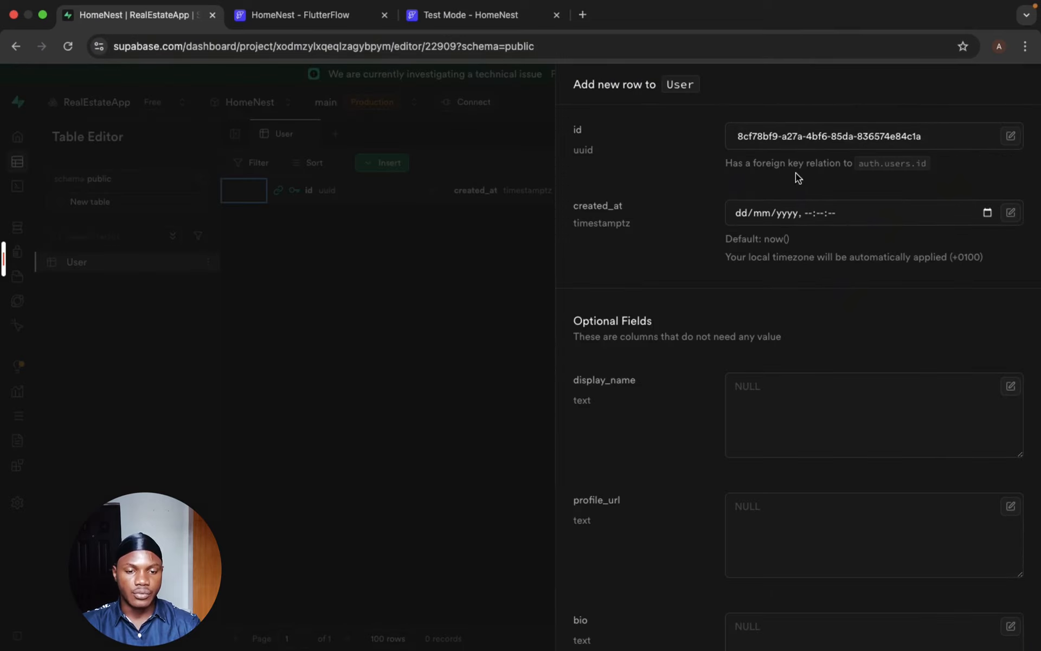
scroll(854, 331, "down", 8)
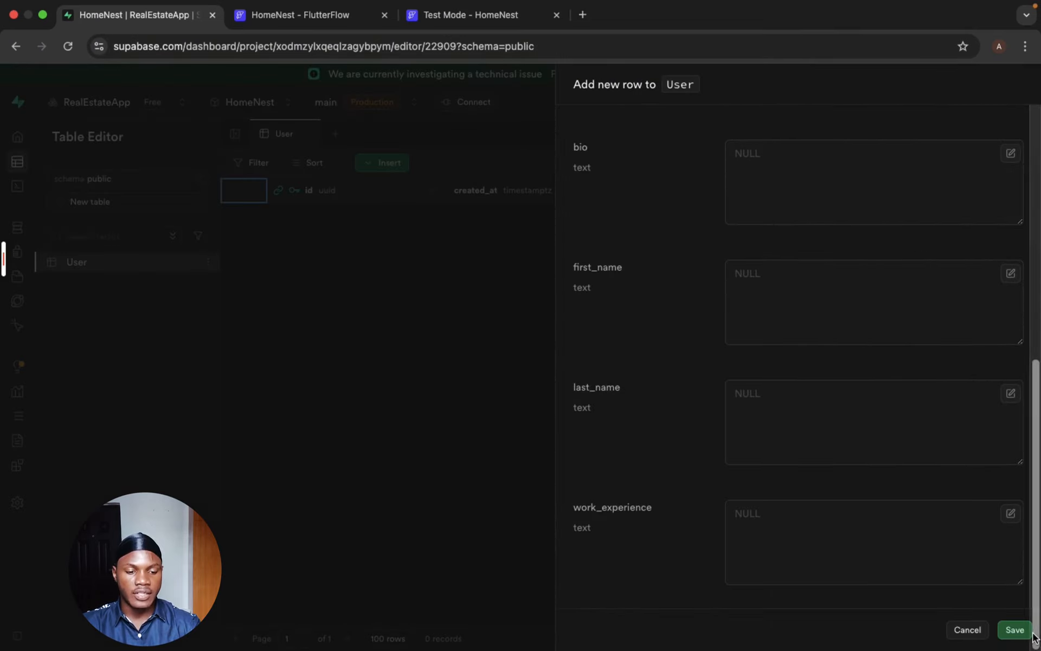
left_click(1016, 631)
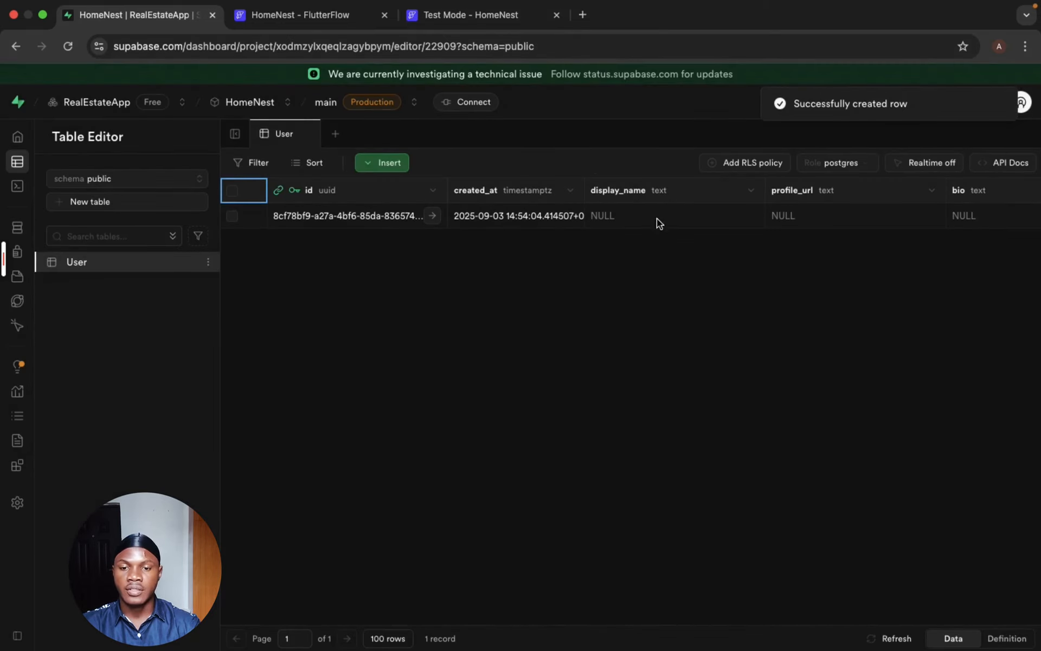
In the Test Mode session, open Personal Information from the Account page and upload the portrait-serious-man image from the gallery as profile picture.
left_click(458, 15)
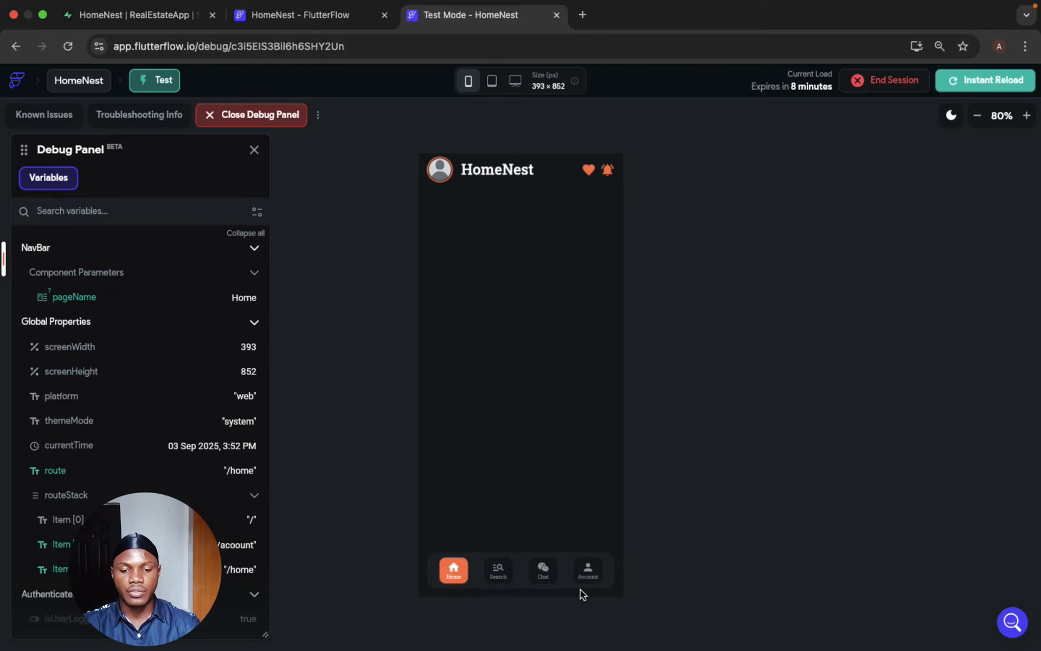
left_click(589, 575)
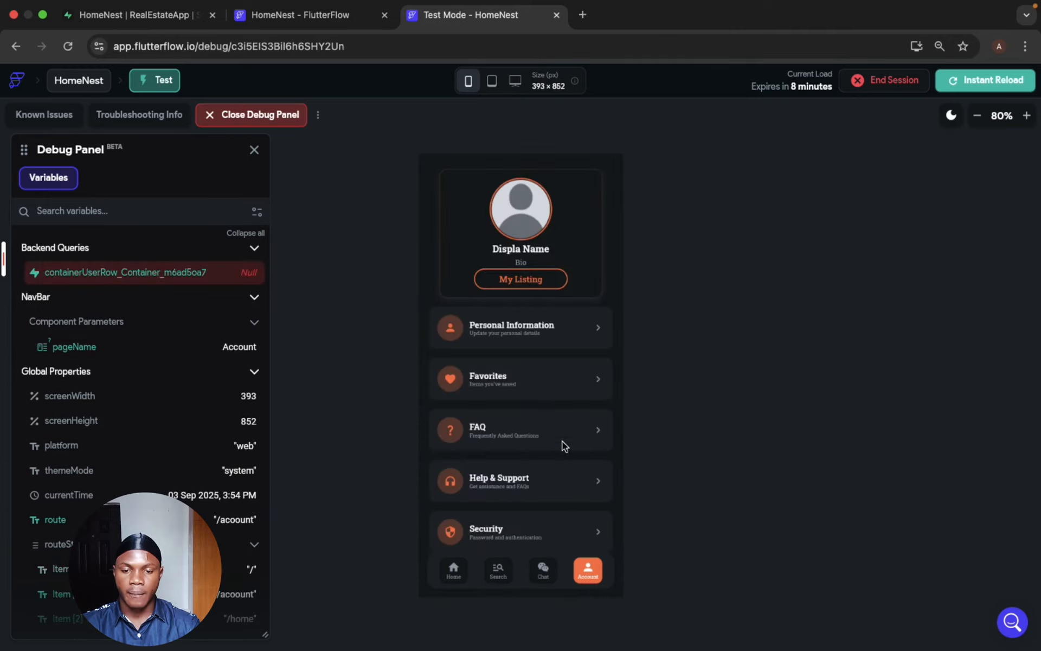
left_click(505, 332)
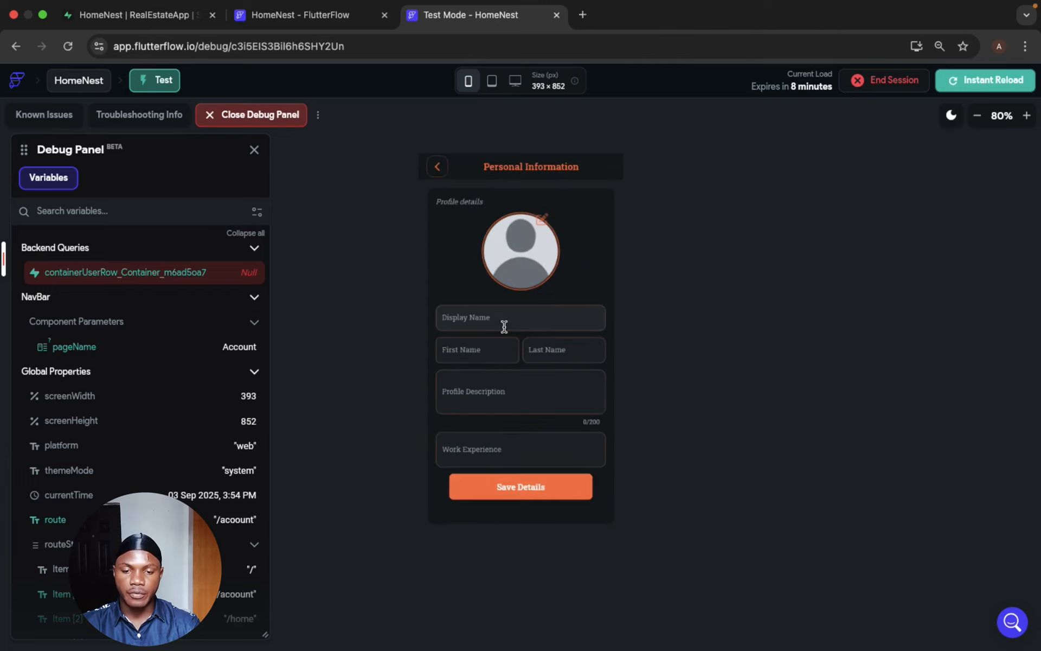
left_click(541, 220)
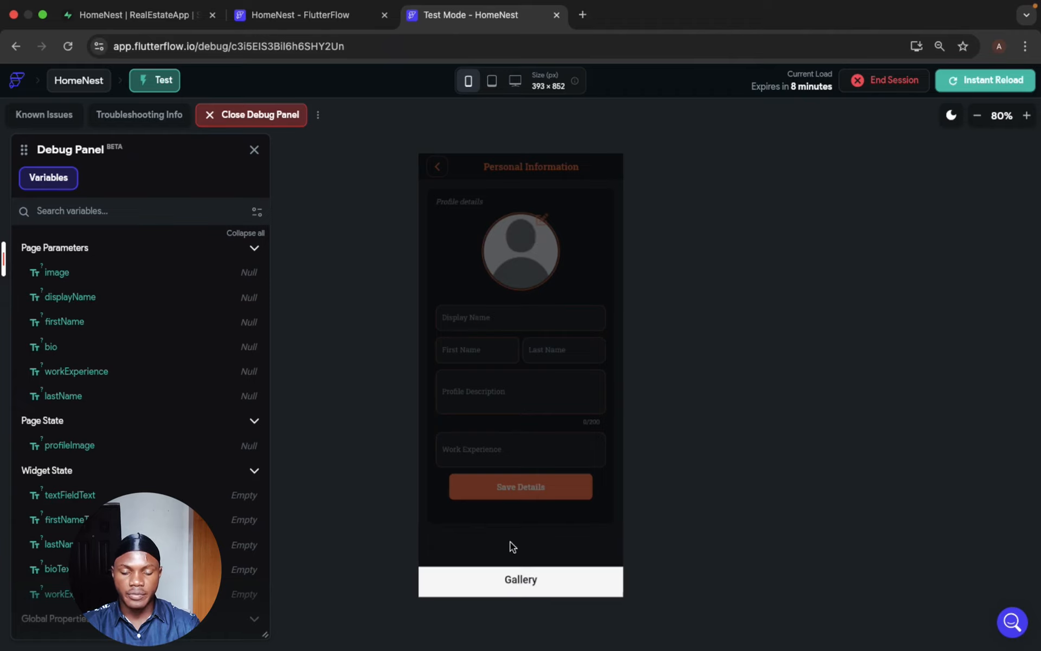
left_click(522, 580)
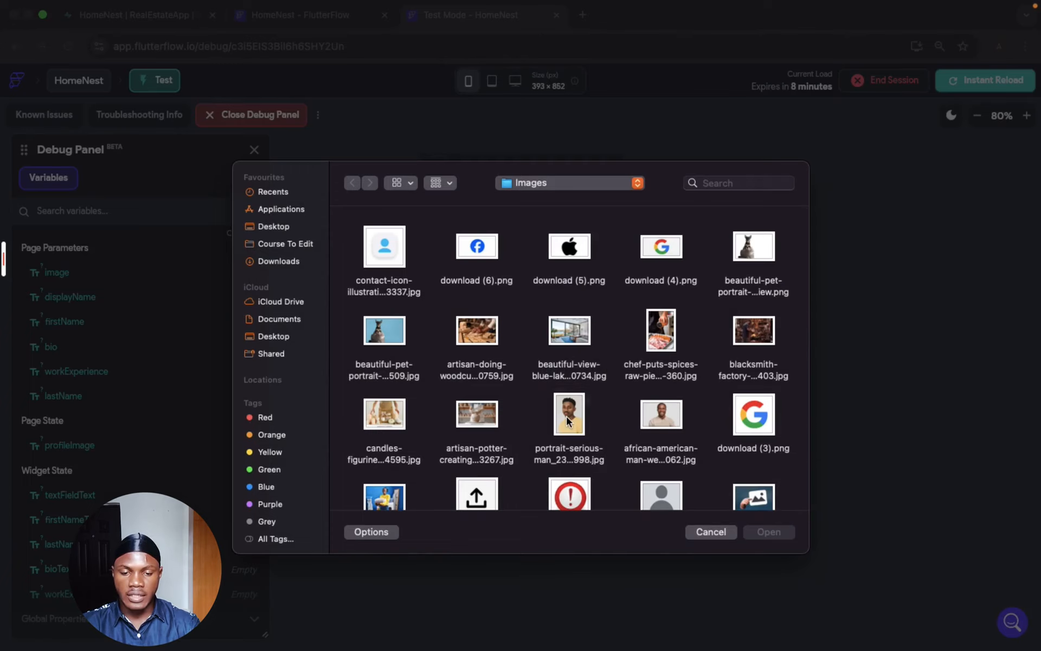
double_click(568, 417)
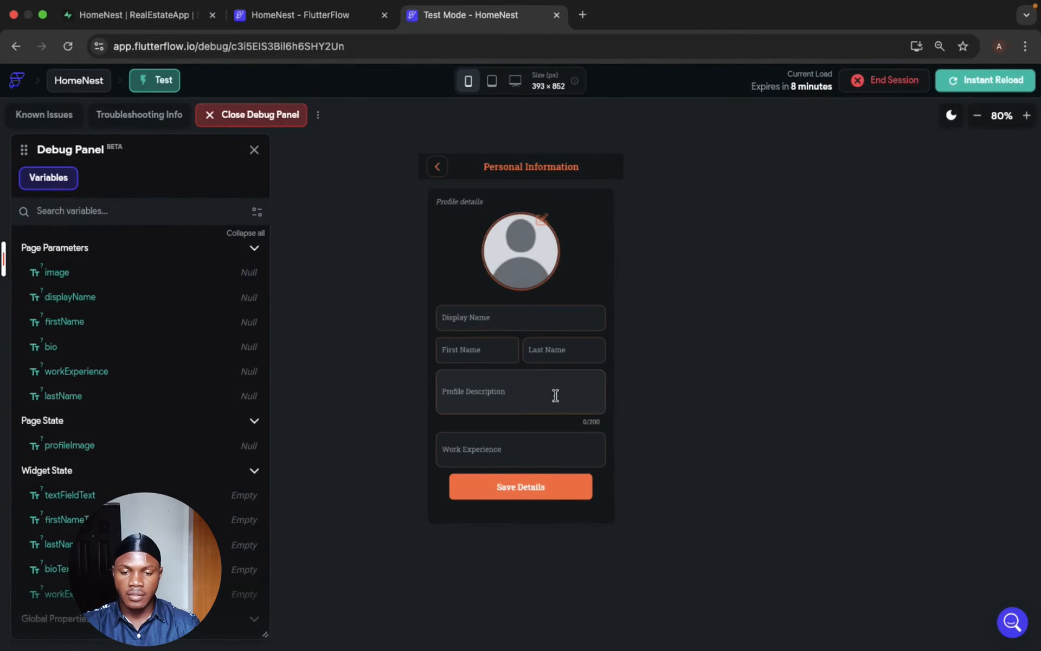
Enter the display name, first name and last name in the Personal Information form and save the details.
left_click(529, 324)
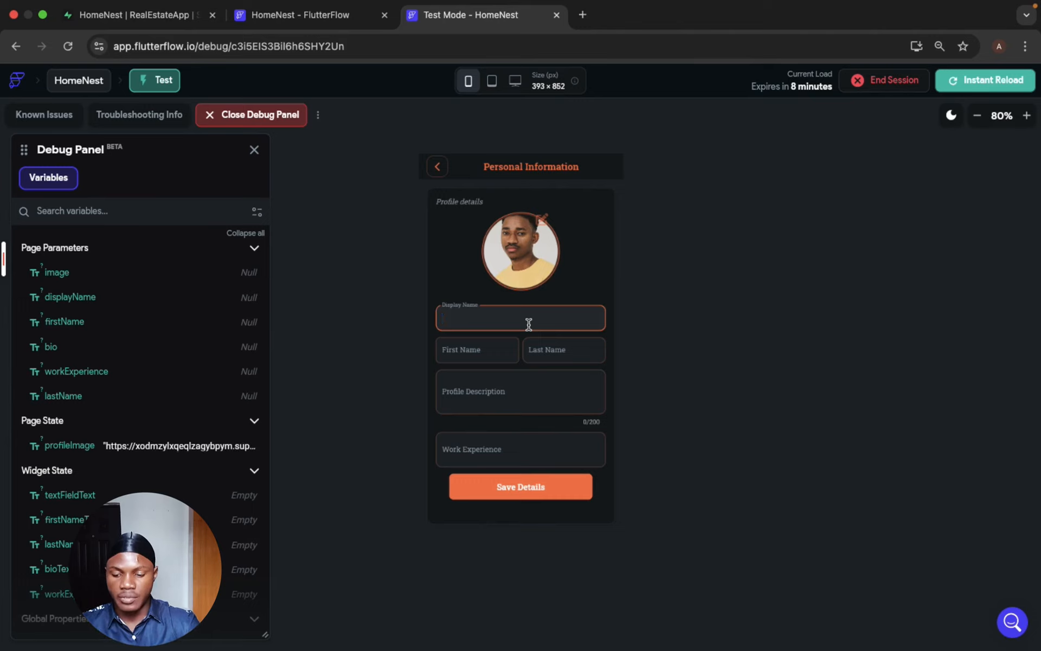
type("Thomas")
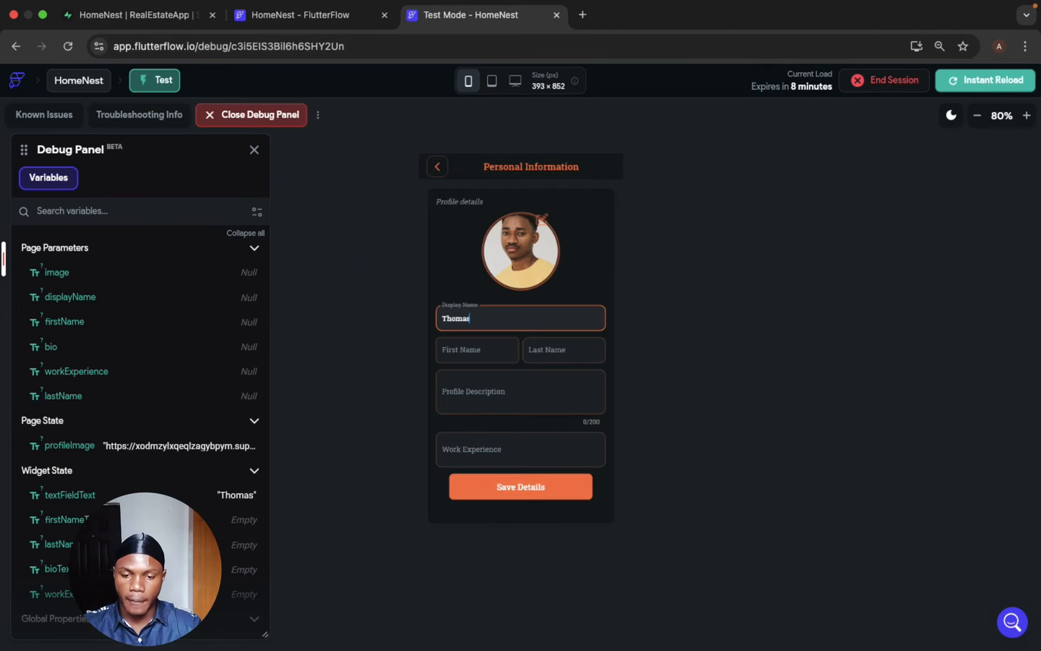
left_click(492, 345)
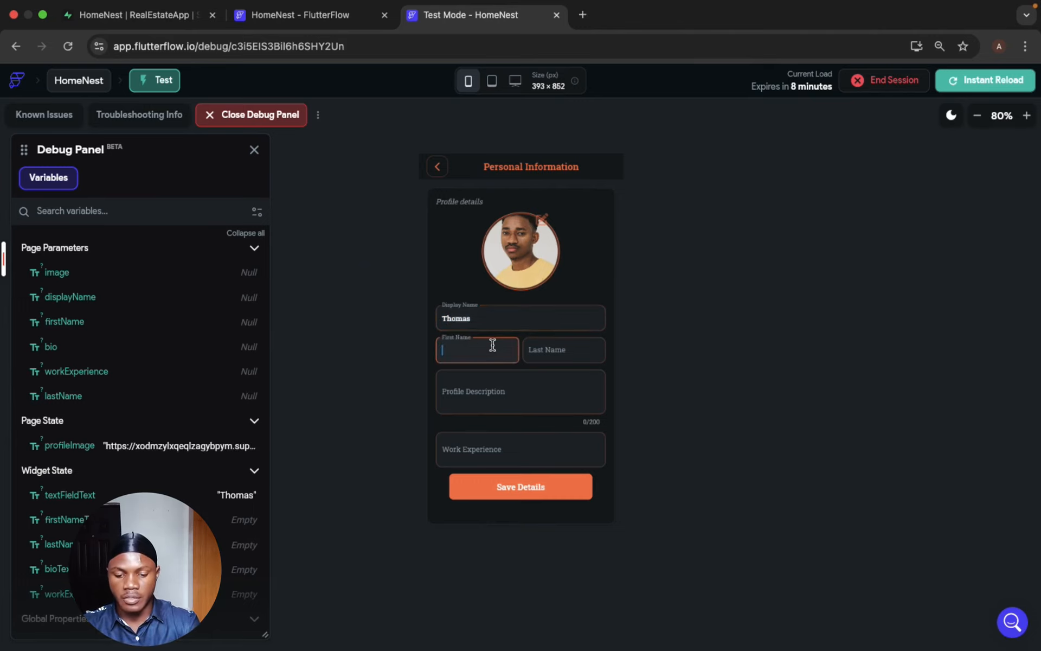
type("Tho")
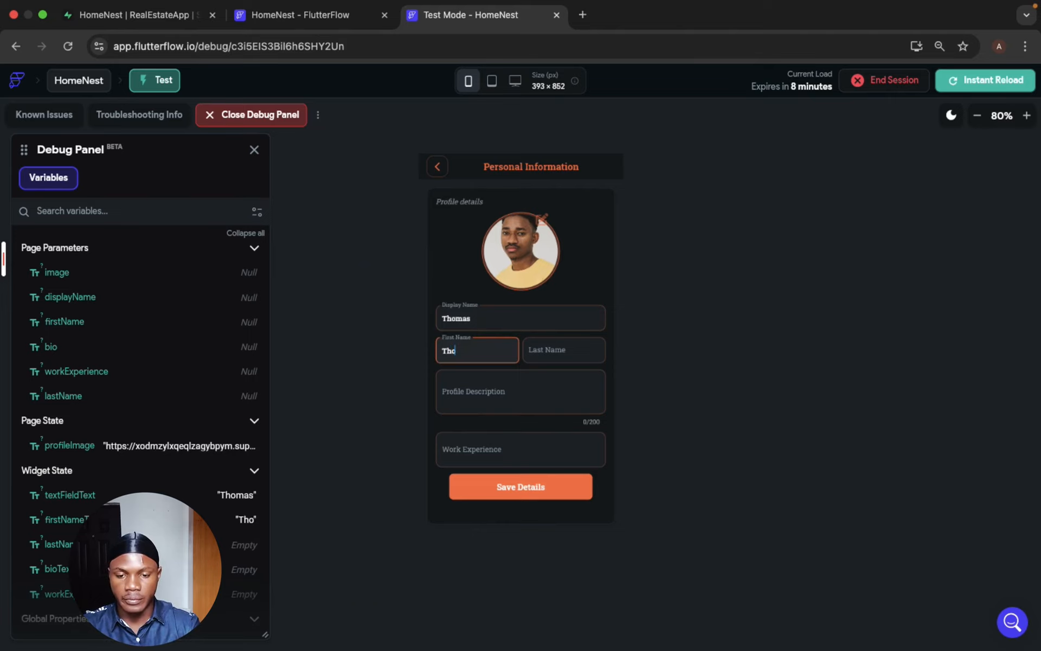
type("mas")
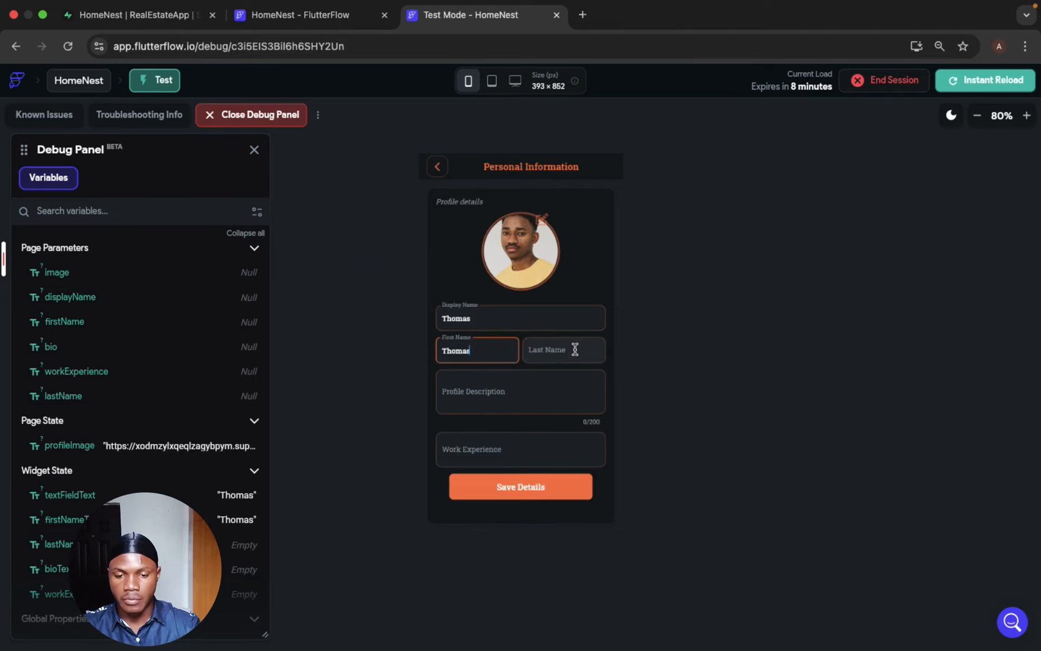
left_click(575, 349)
type("John")
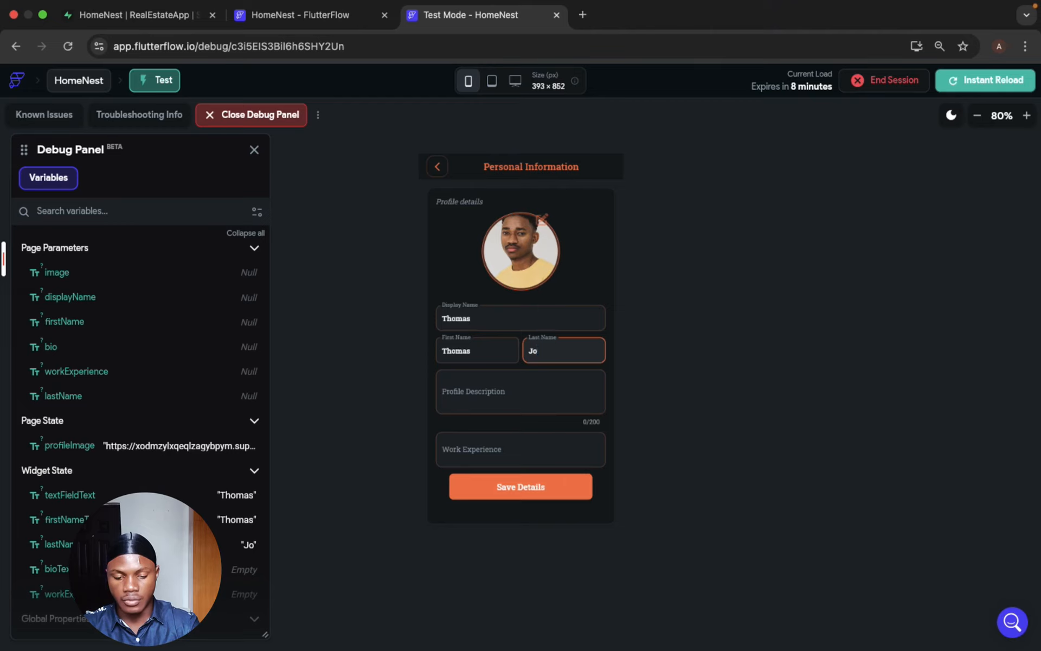
left_click(557, 491)
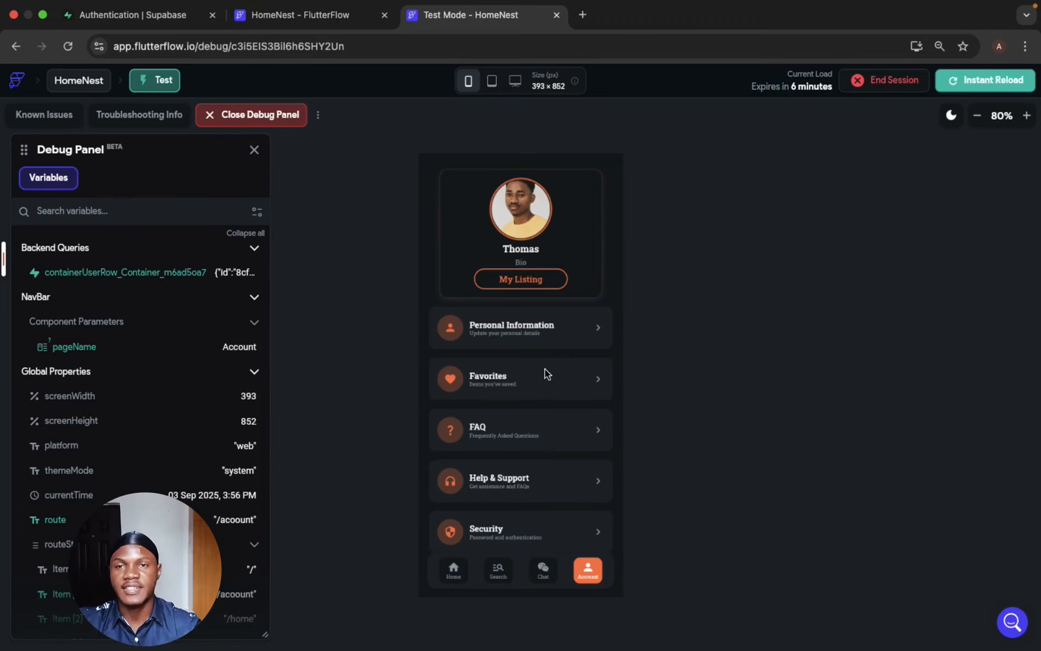
Reopen Personal Information from the Account page and check the profile image and the prefilled name fields.
left_click(549, 336)
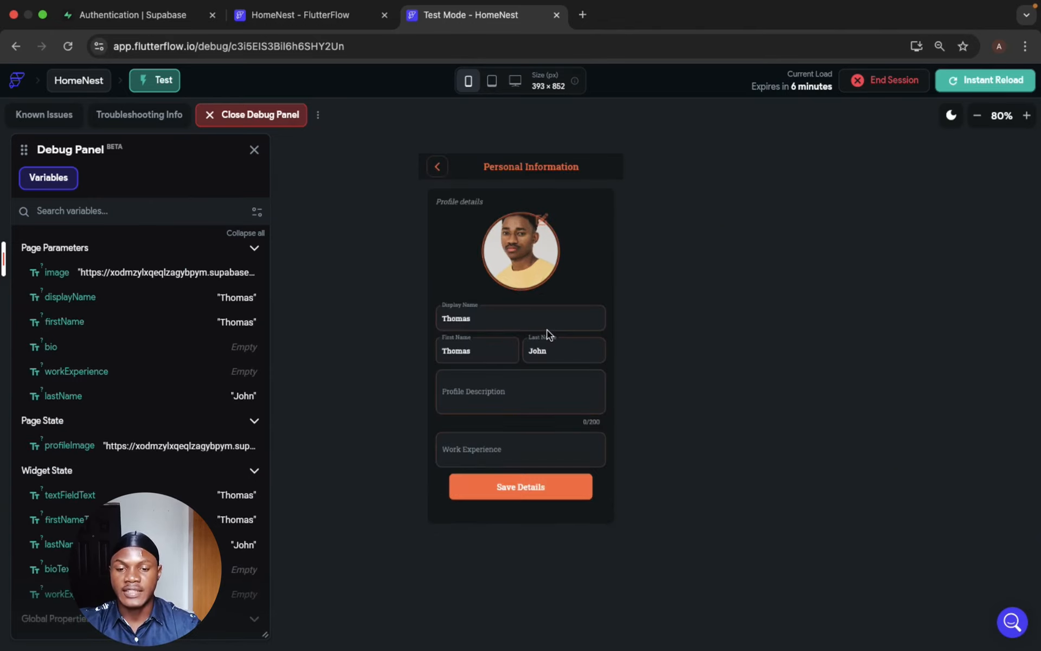
left_click(497, 318)
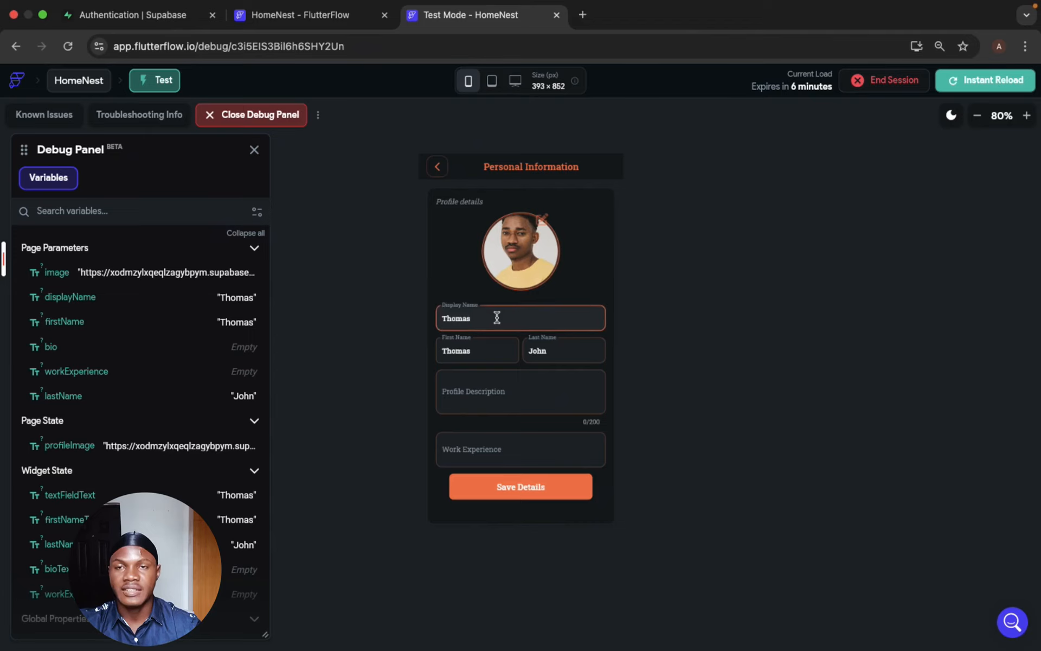